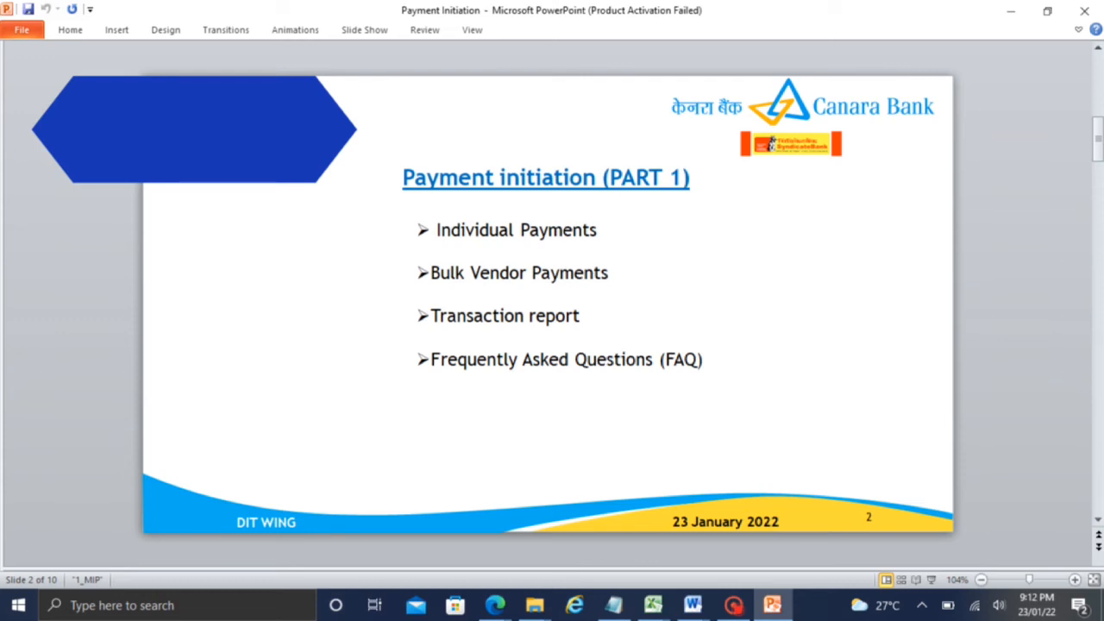
Go to Payment > Payment File > Initiate Payment to start a new payment file
{"action": "left_click", "coordinate": [734, 605]}
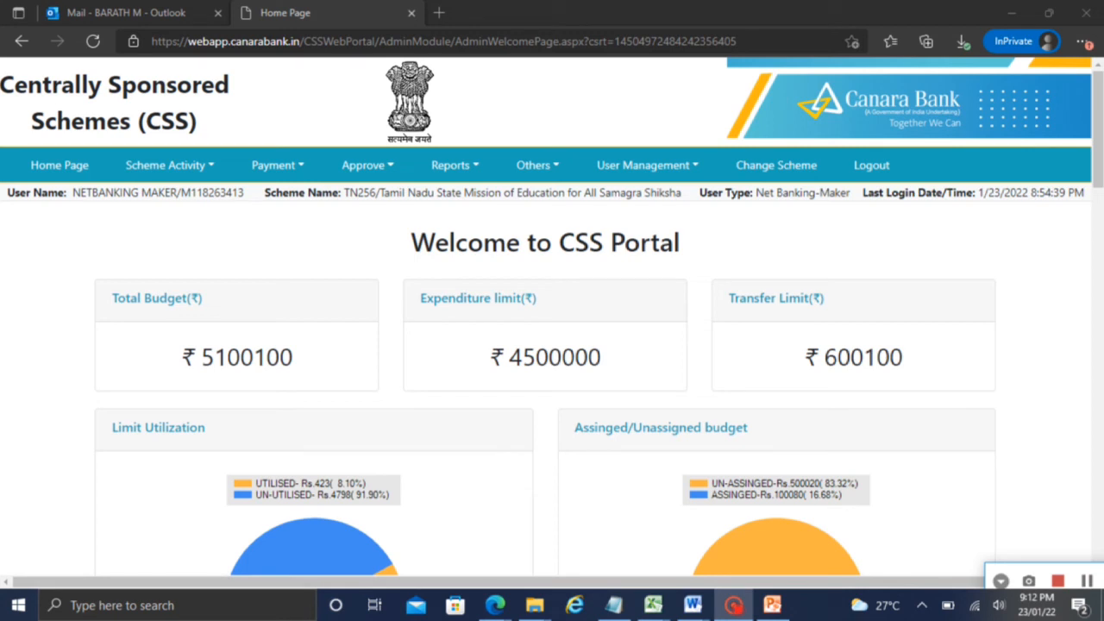
{"action": "left_click", "coordinate": [298, 164]}
{"action": "mouse_move", "coordinate": [298, 242]}
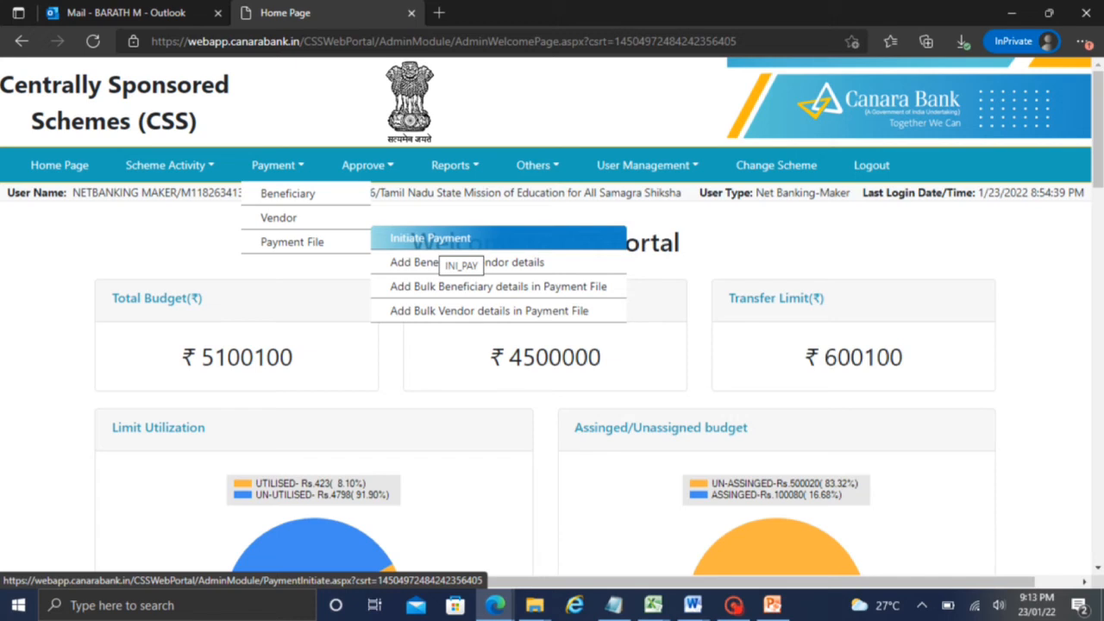
{"action": "left_click", "coordinate": [439, 237]}
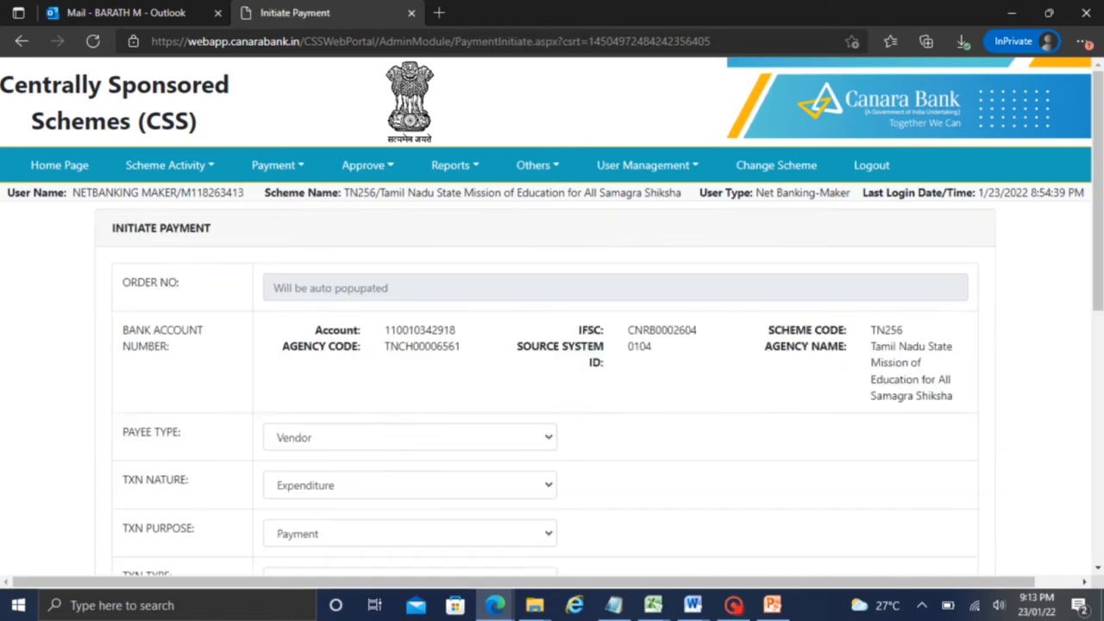
{"action": "scroll", "coordinate": [1091, 216], "scroll_direction": "down", "scroll_amount": 1}
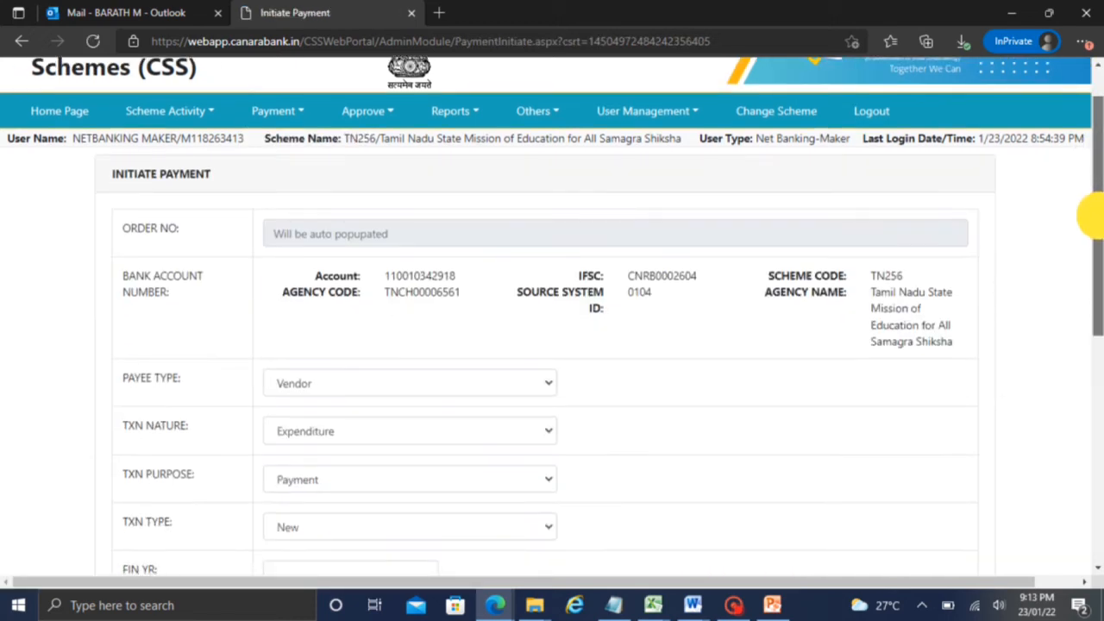
{"action": "left_click_drag", "start_coordinate": [1090, 215], "coordinate": [1089, 283]}
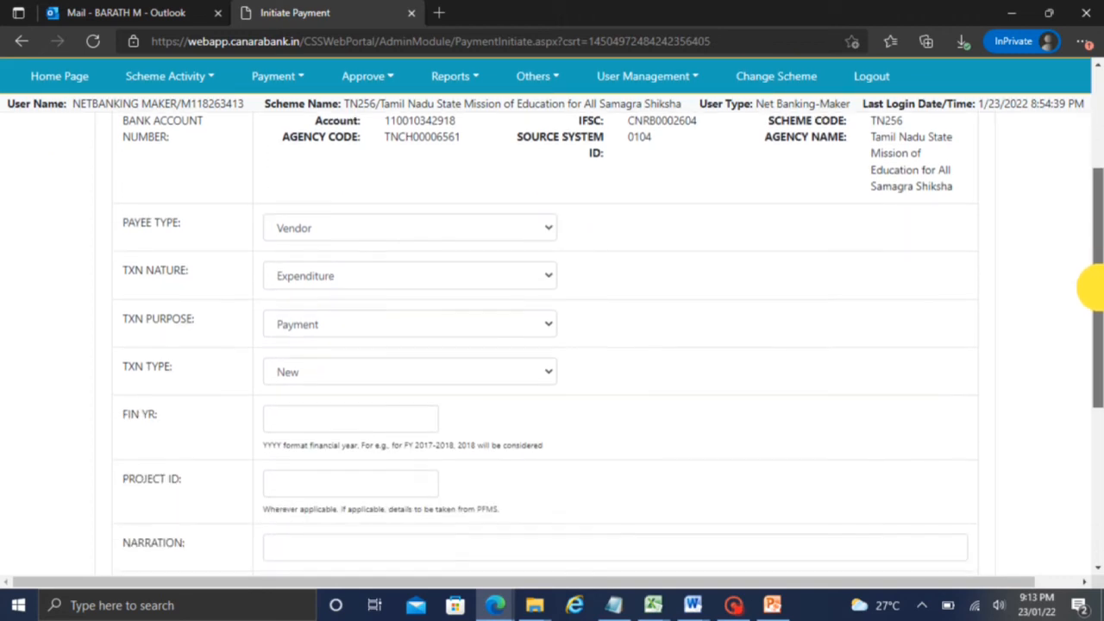
{"action": "left_click", "coordinate": [410, 228]}
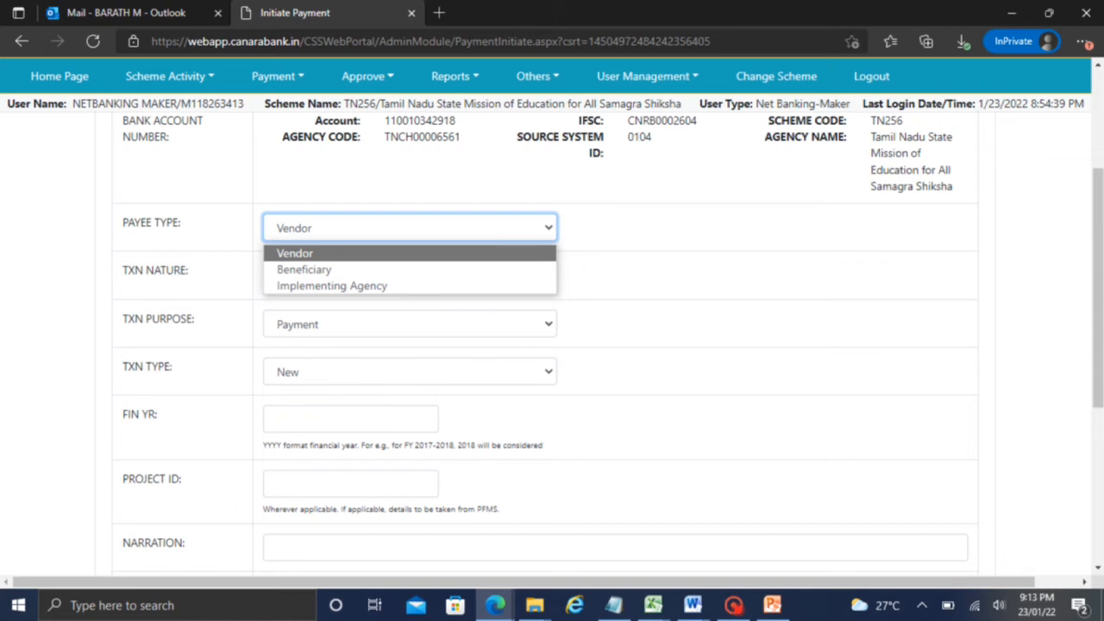
{"action": "left_click", "coordinate": [513, 251]}
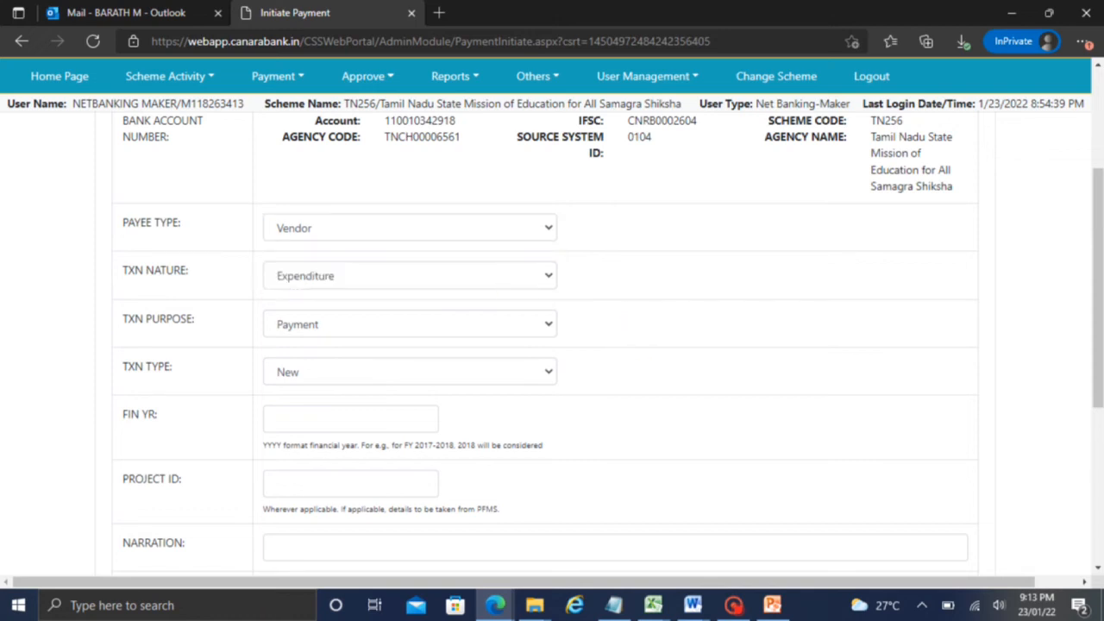
{"action": "left_click", "coordinate": [492, 278]}
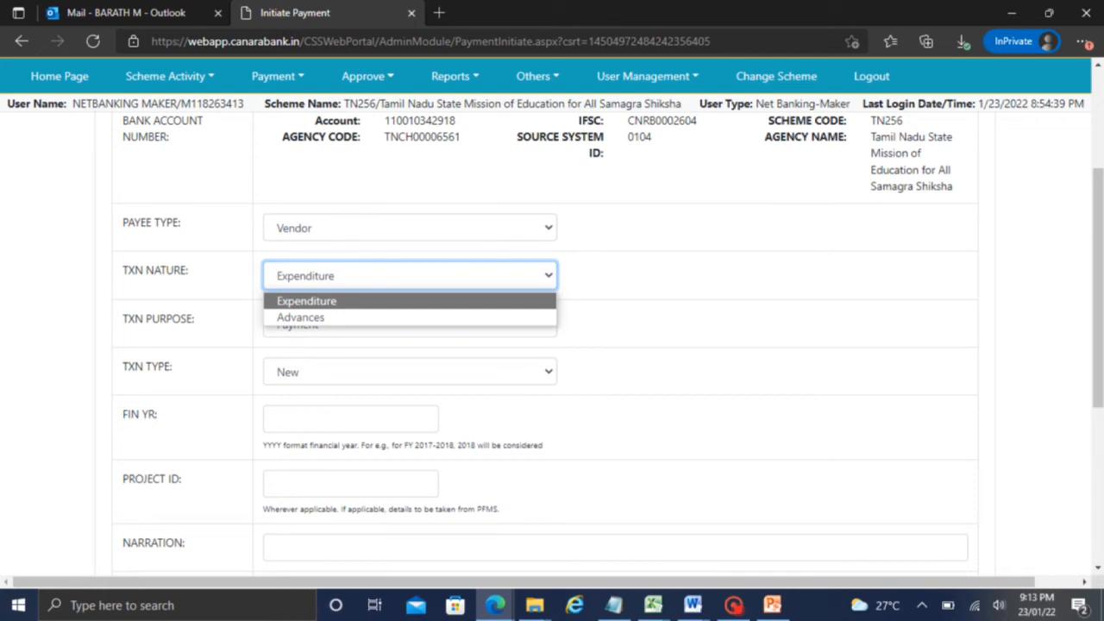
{"action": "left_click", "coordinate": [592, 301]}
{"action": "left_click", "coordinate": [402, 321]}
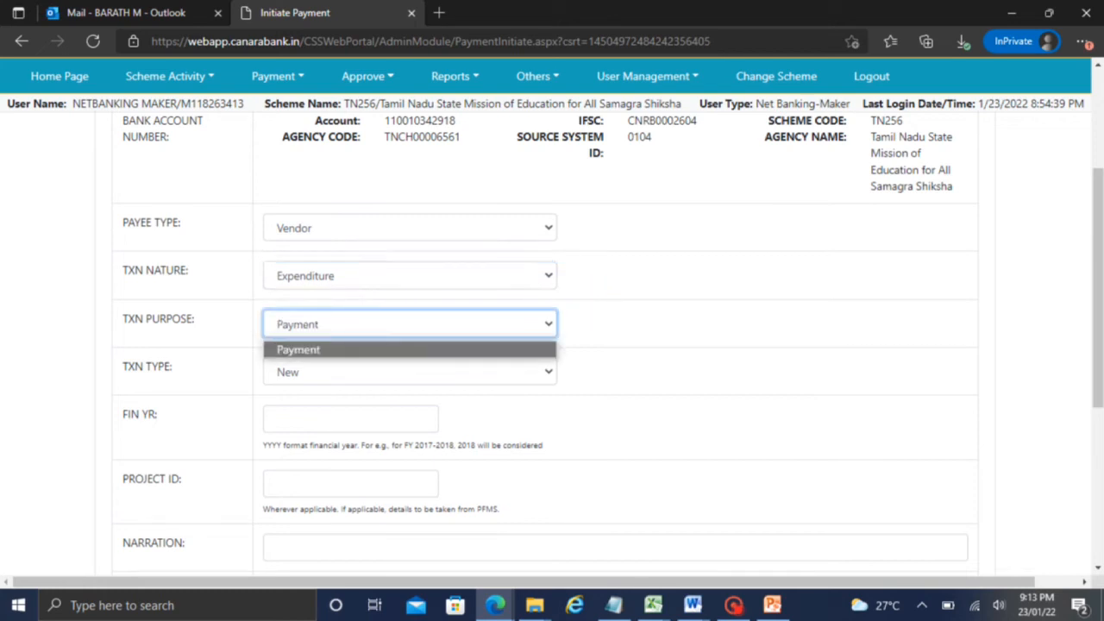
{"action": "left_click", "coordinate": [403, 320]}
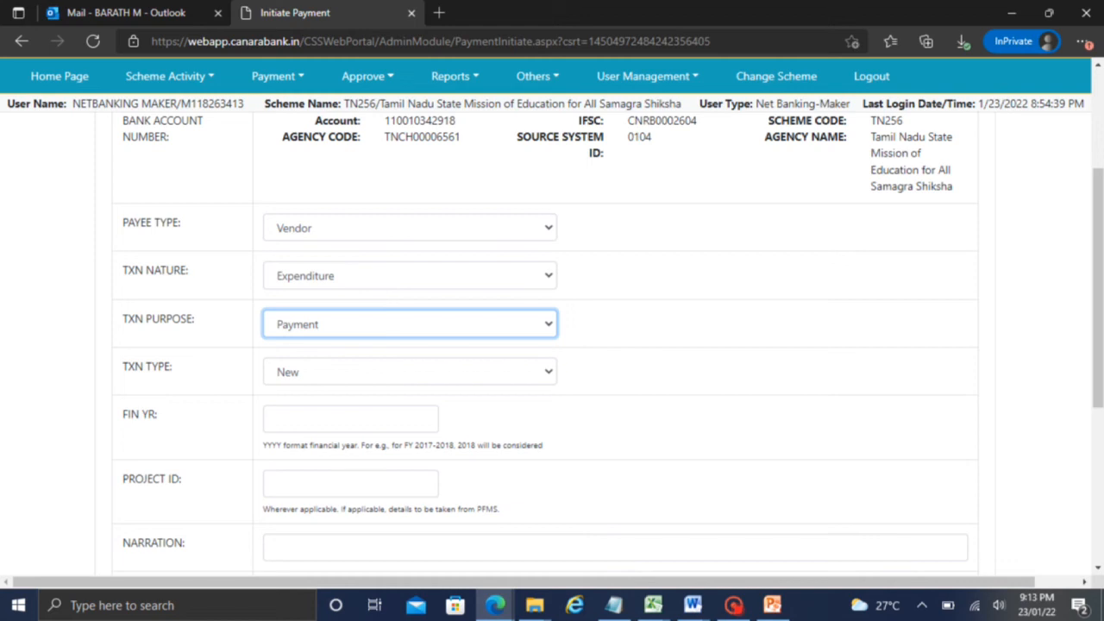
{"action": "left_click", "coordinate": [361, 422]}
{"action": "left_click", "coordinate": [575, 403]}
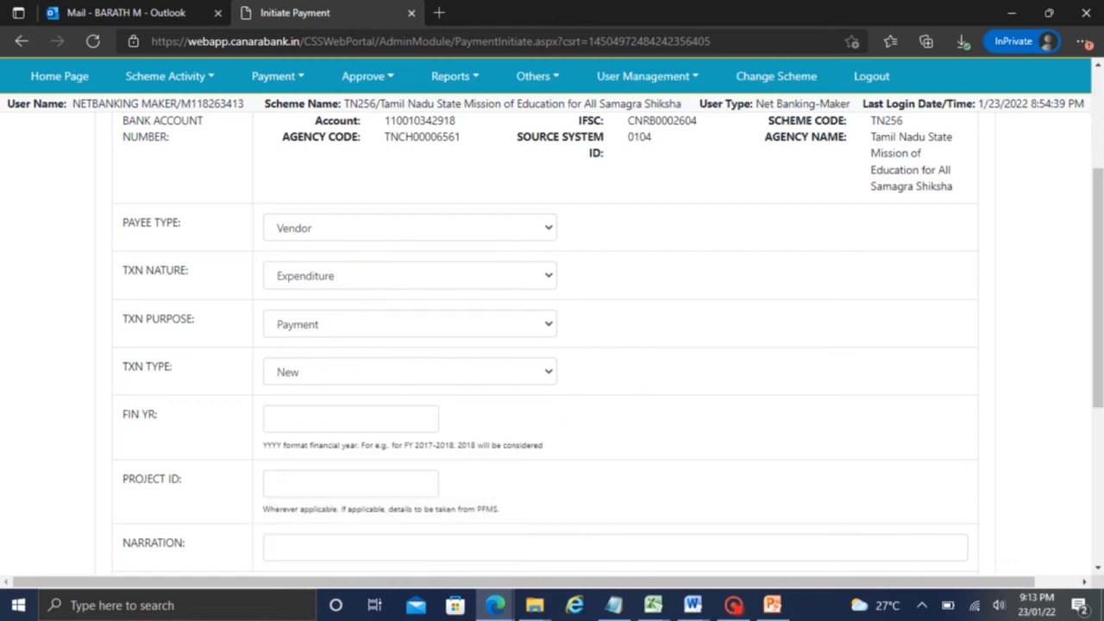
{"action": "scroll", "coordinate": [1092, 308], "scroll_direction": "down", "scroll_amount": 1}
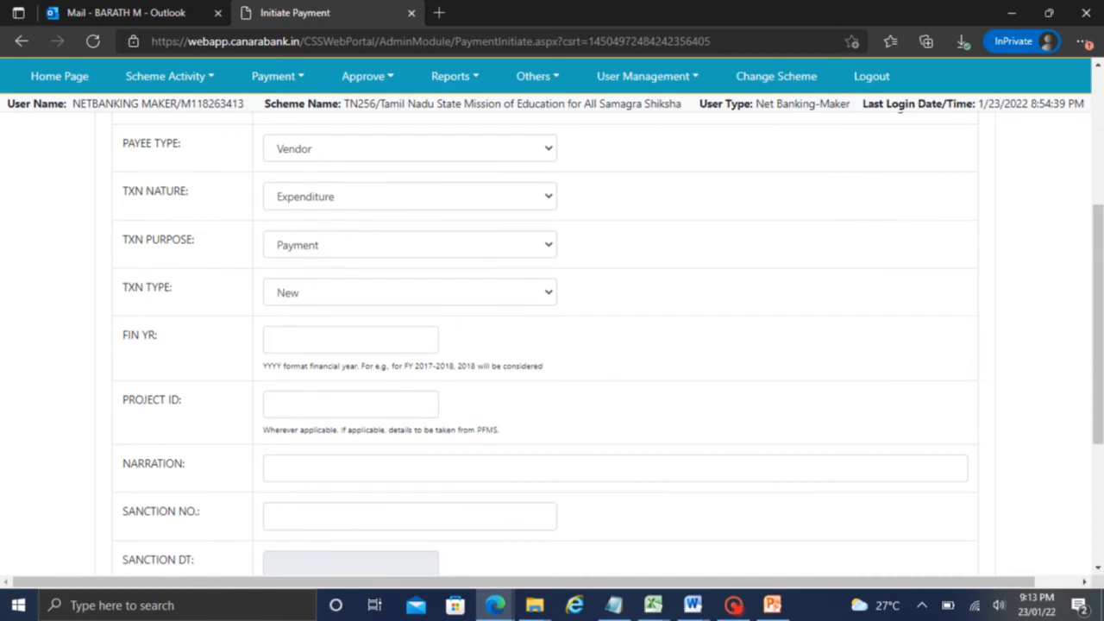
Enter 2022 as the financial year, following the YYYY format hint
{"action": "left_click", "coordinate": [350, 340]}
{"action": "type", "text": "2022"}
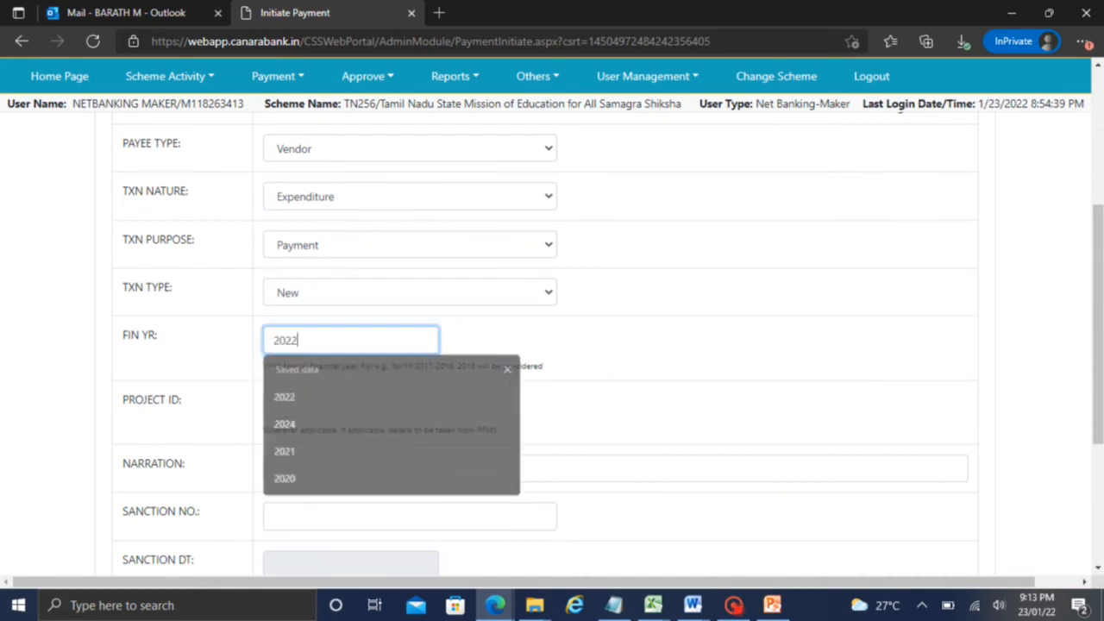
{"action": "left_click_drag", "start_coordinate": [276, 366], "coordinate": [423, 367]}
{"action": "left_click", "coordinate": [450, 348]}
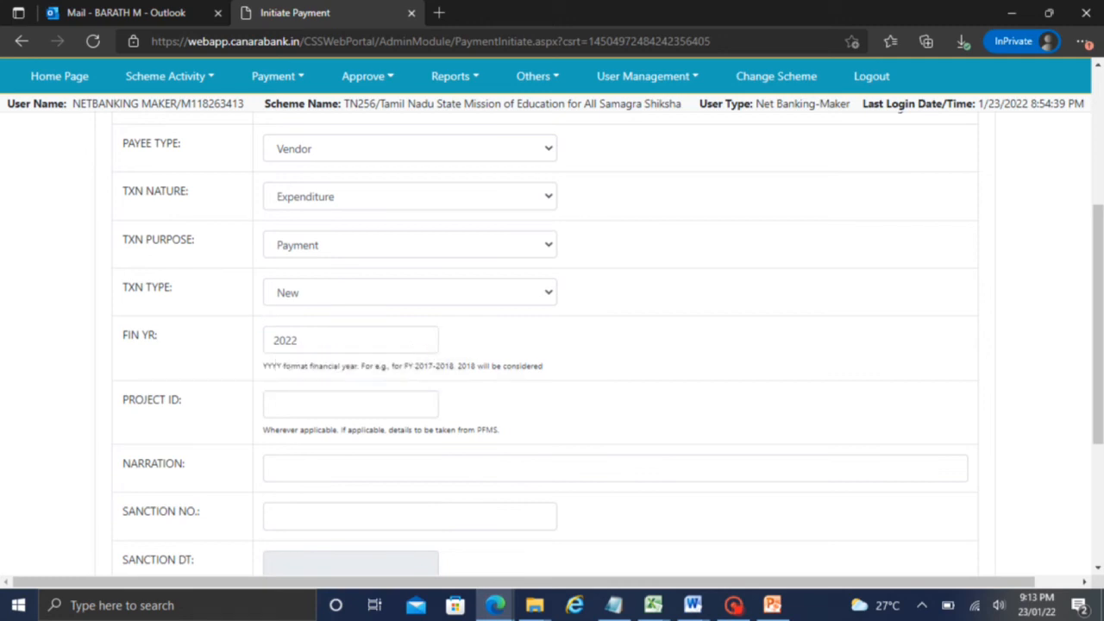
{"action": "left_click_drag", "start_coordinate": [265, 367], "coordinate": [300, 370]}
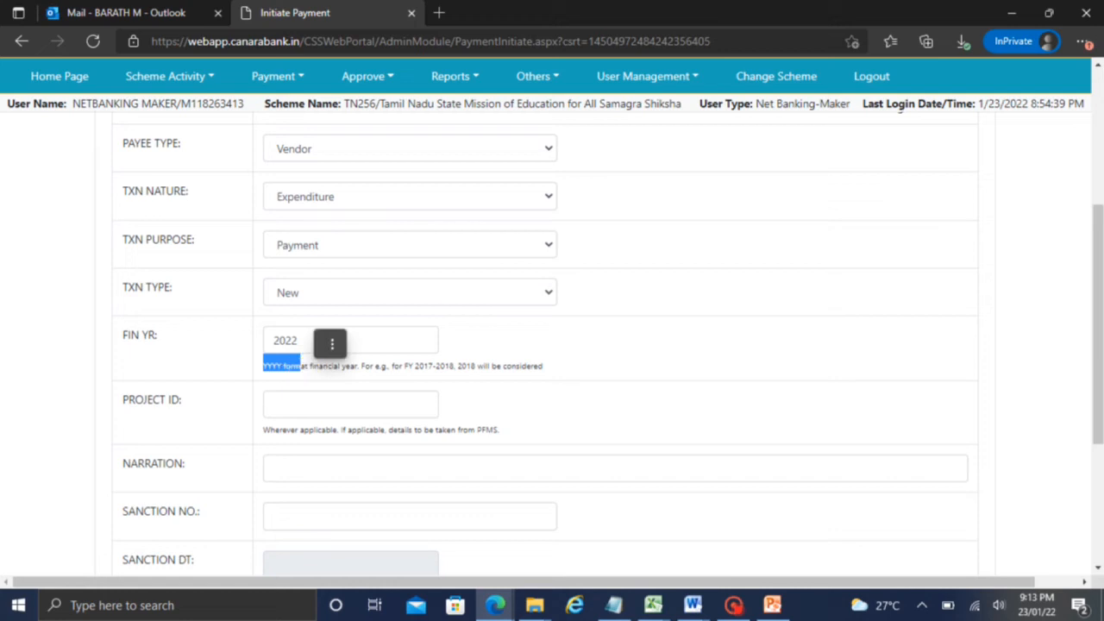
{"action": "left_click", "coordinate": [362, 369]}
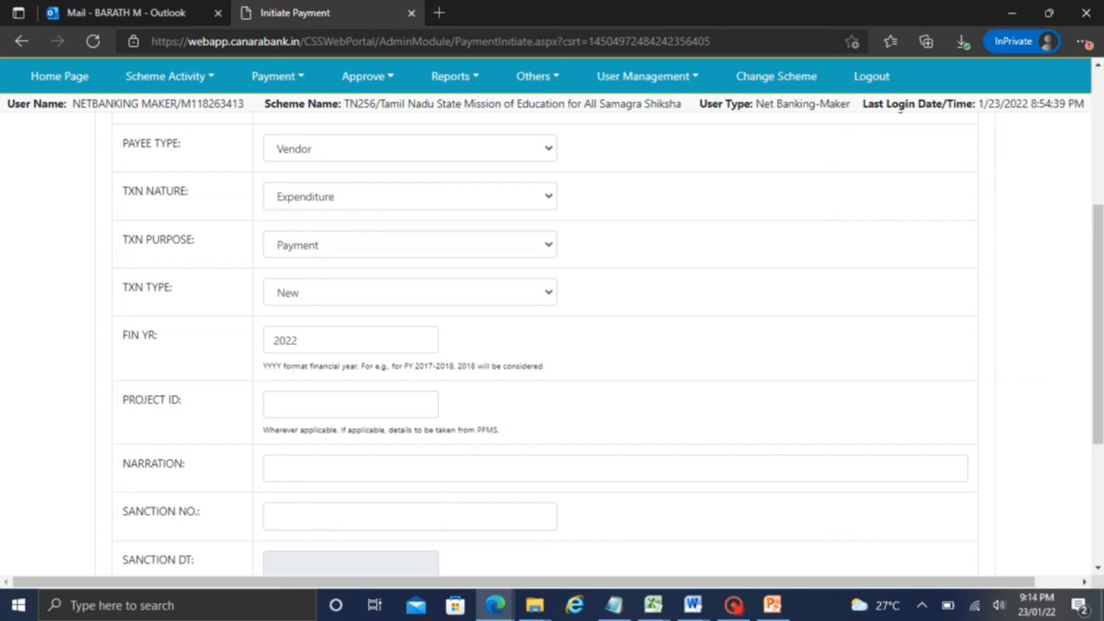
Leave the optional Project ID field blank
{"action": "left_click", "coordinate": [313, 409]}
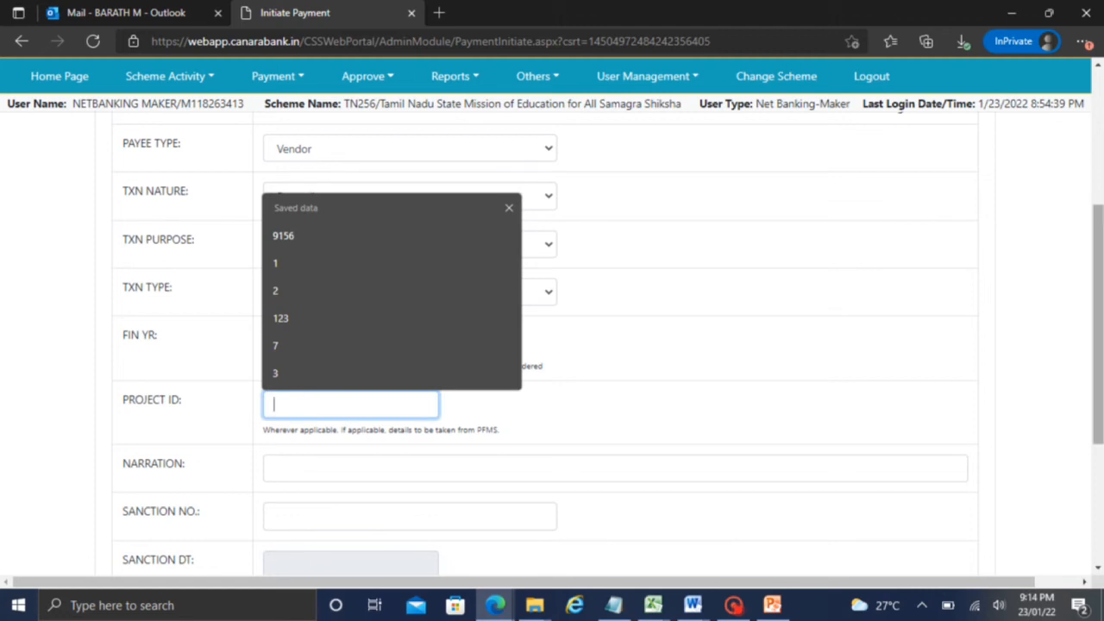
{"action": "scroll", "coordinate": [1089, 294], "scroll_direction": "down", "scroll_amount": 1}
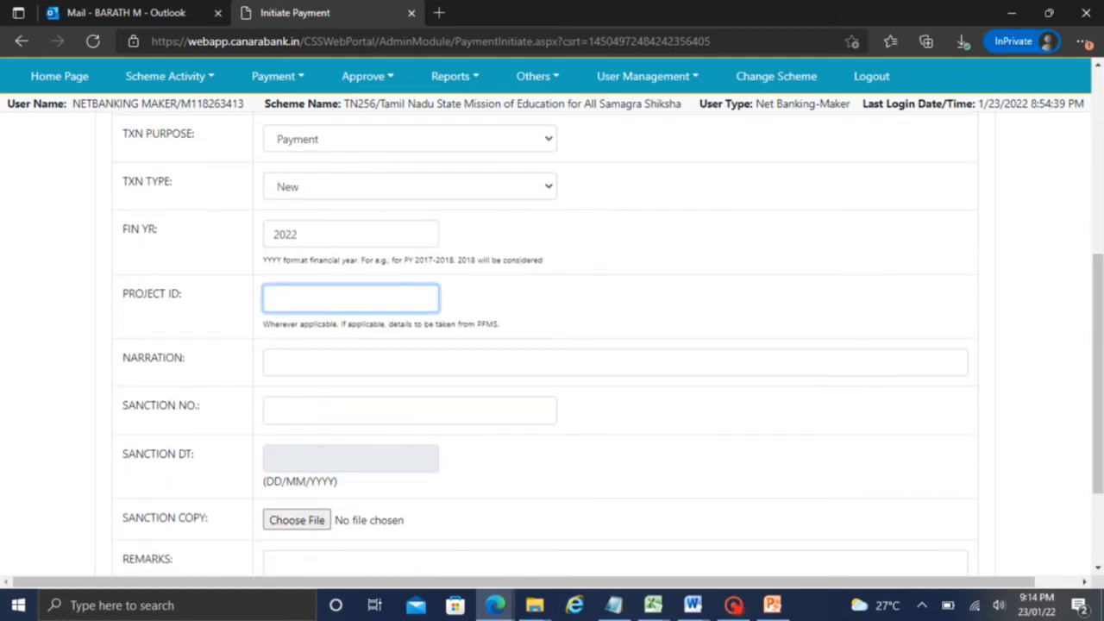
{"action": "left_click", "coordinate": [532, 324]}
{"action": "left_click", "coordinate": [384, 297]}
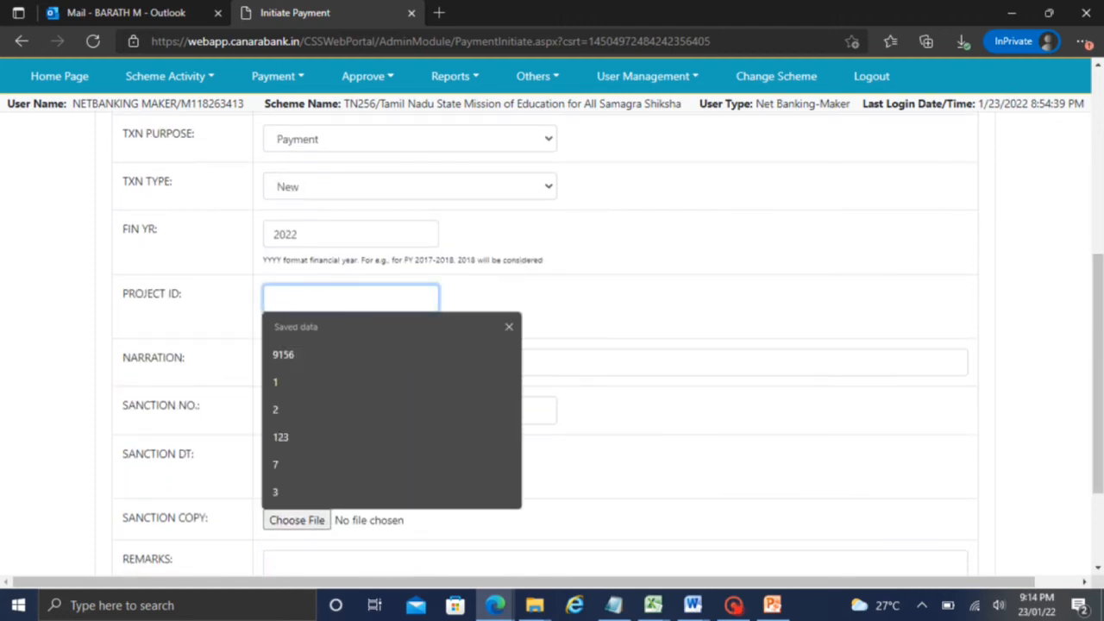
{"action": "left_click", "coordinate": [672, 299]}
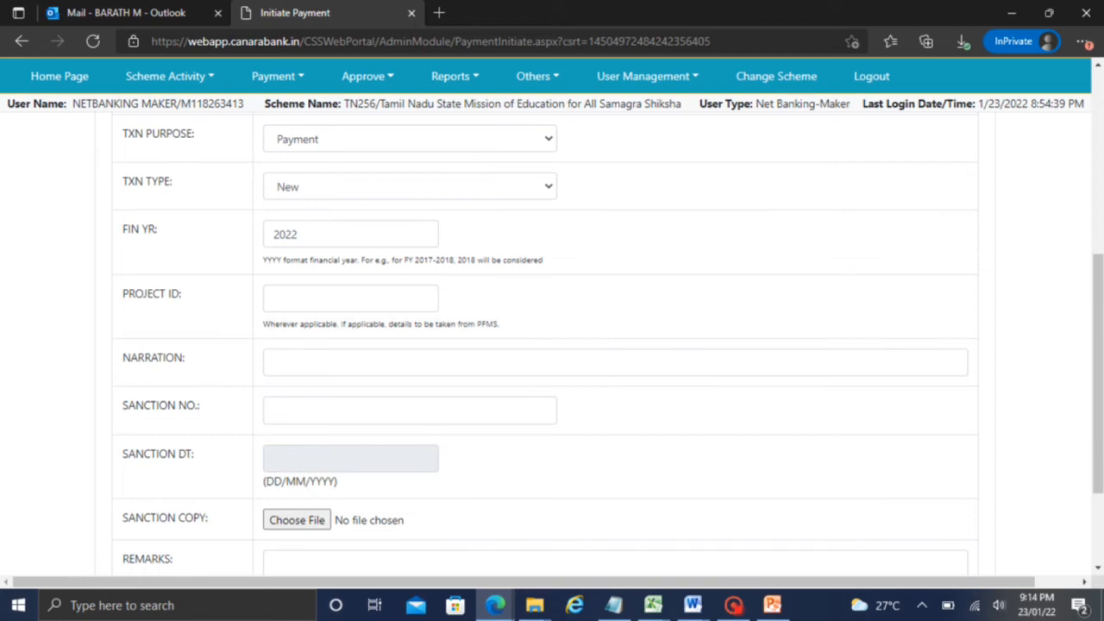
{"action": "scroll", "coordinate": [1092, 345], "scroll_direction": "down", "scroll_amount": 1}
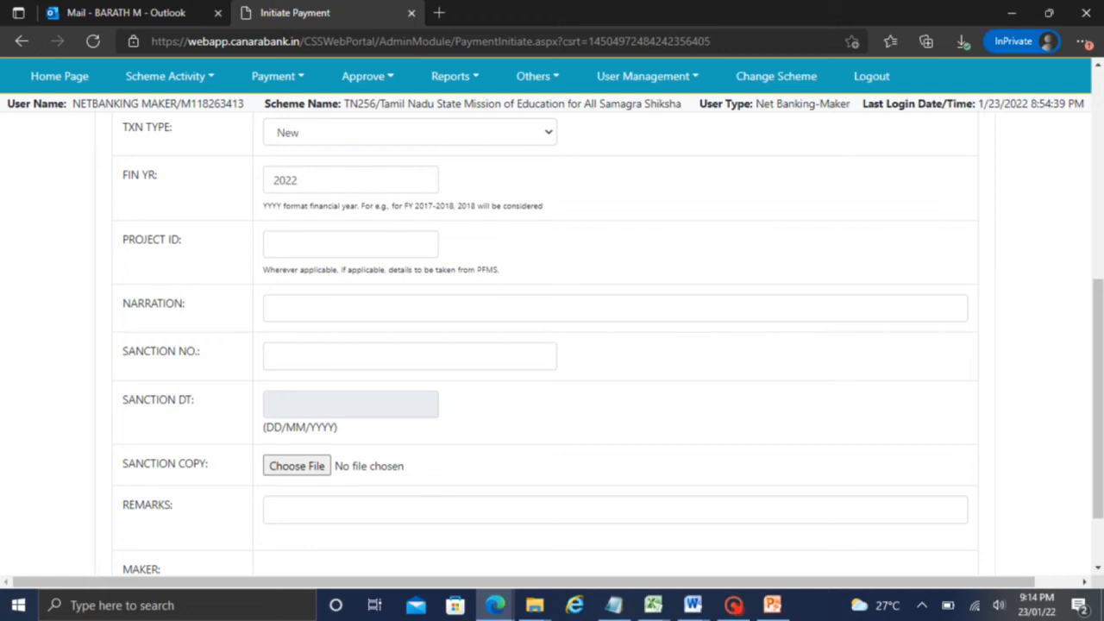
Enter 'Test 23' as the payment narration
{"action": "left_click", "coordinate": [276, 308]}
{"action": "type", "text": "T"}
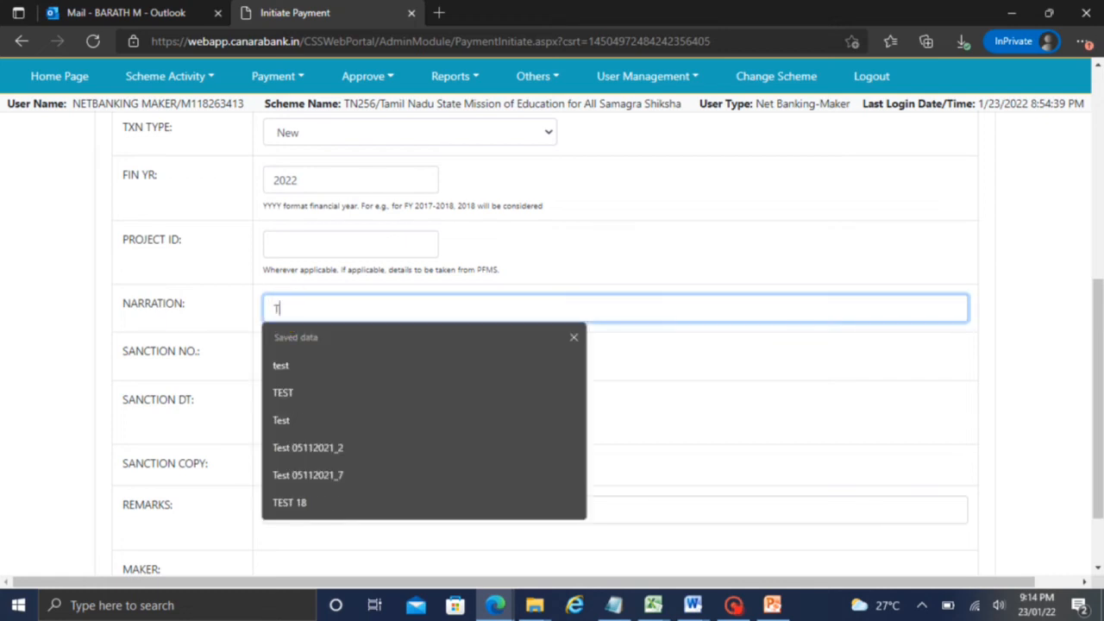
{"action": "type", "text": "est"}
{"action": "left_click", "coordinate": [787, 461]}
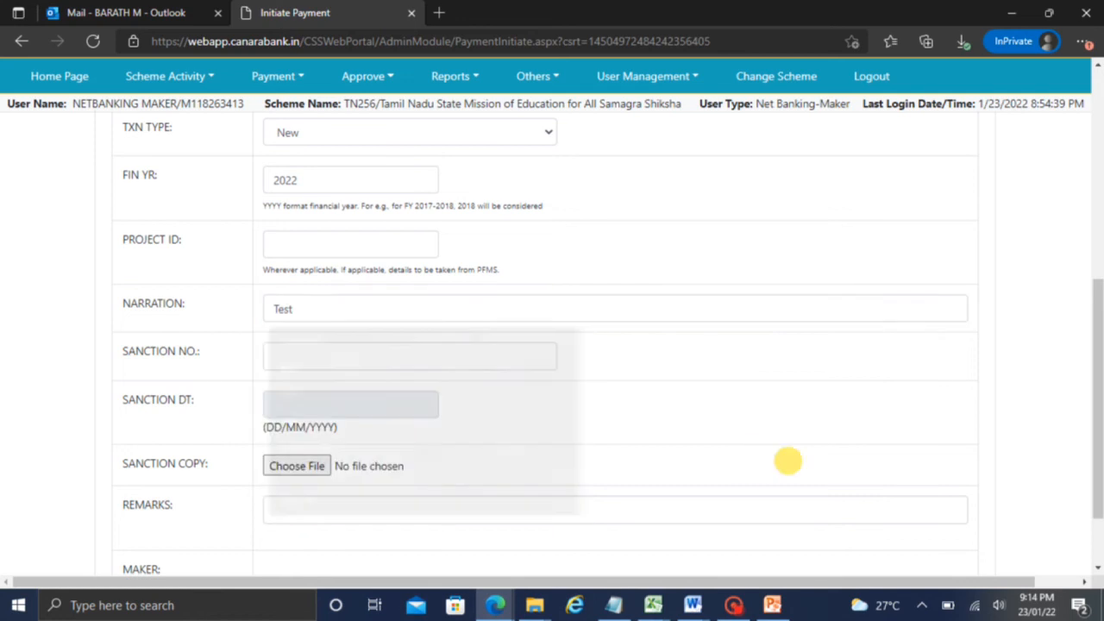
{"action": "left_click", "coordinate": [313, 308]}
{"action": "type", "text": "23"}
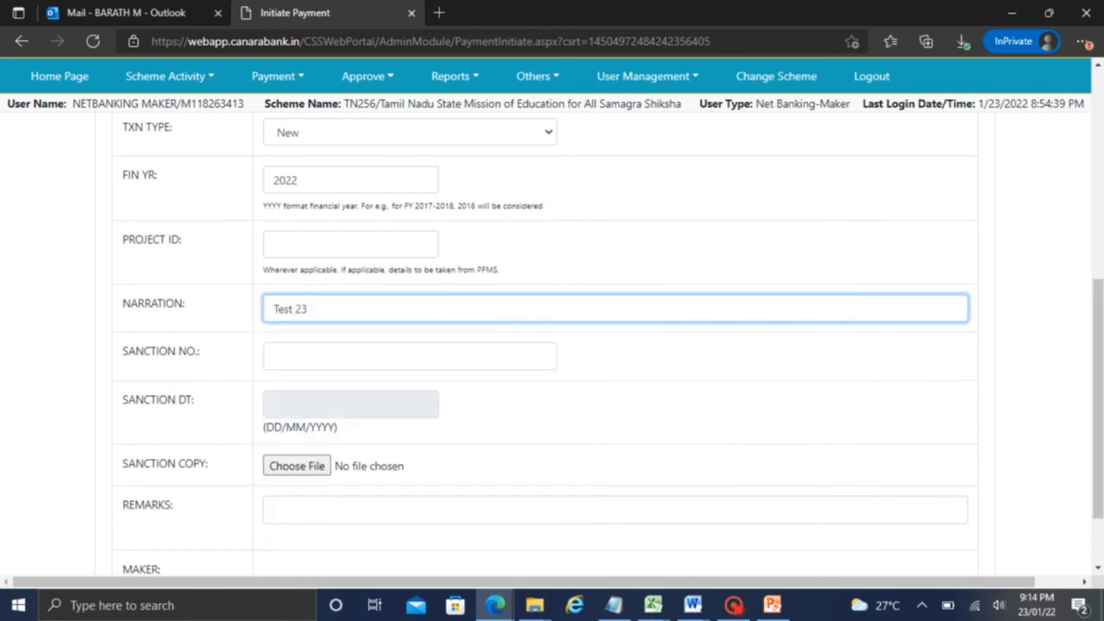
{"action": "left_click", "coordinate": [574, 373]}
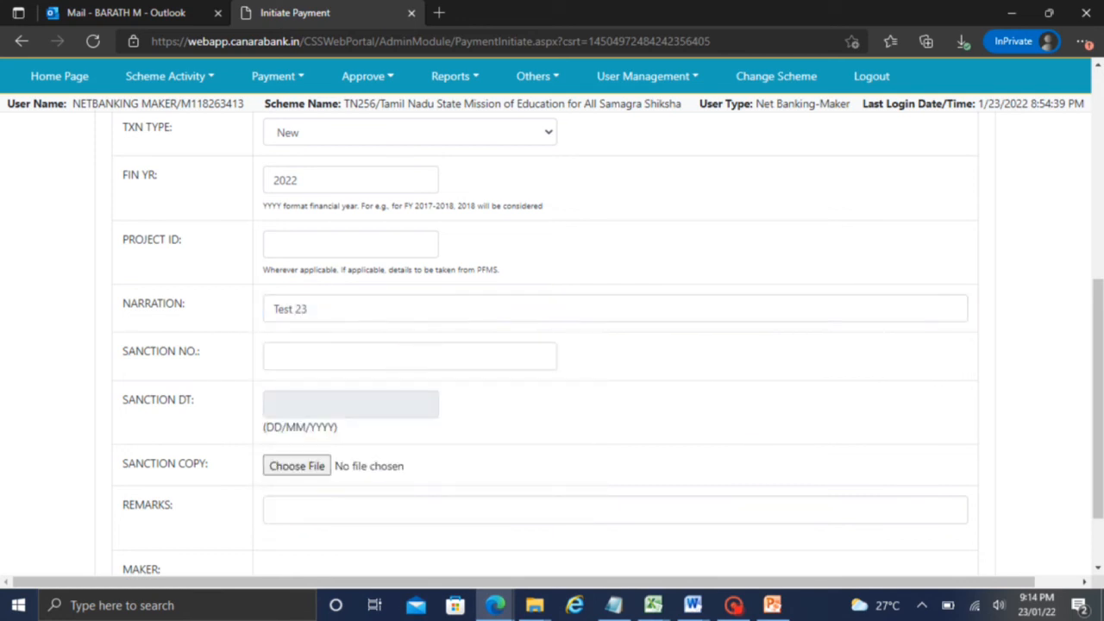
{"action": "left_click", "coordinate": [733, 604]}
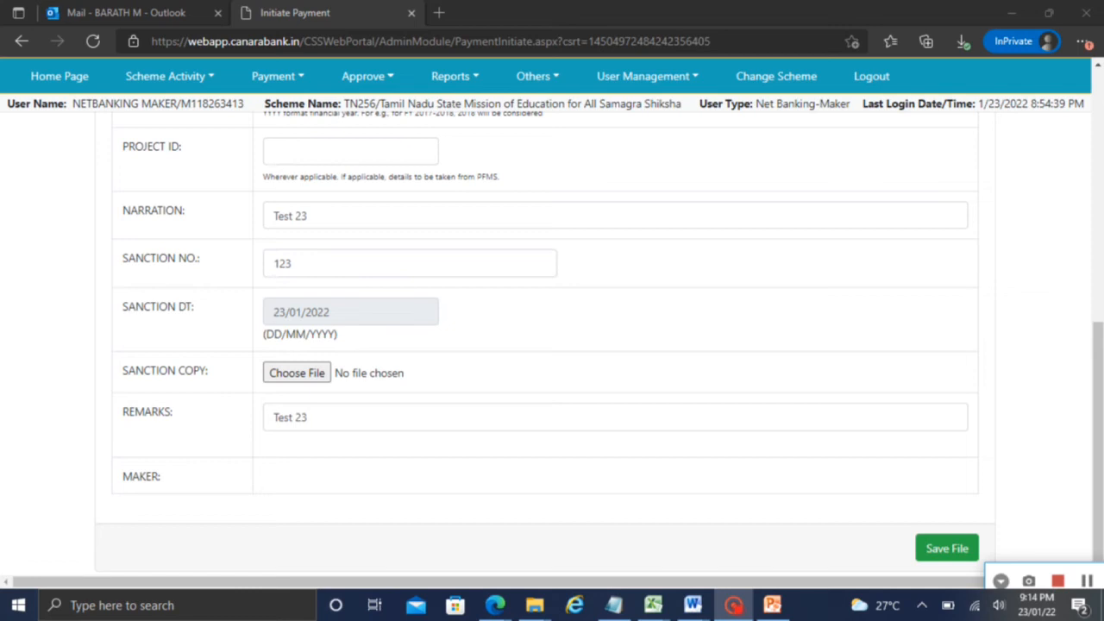
Keep the sanction date, skip attaching a sanction copy, and save the payment file
{"action": "left_click", "coordinate": [337, 314]}
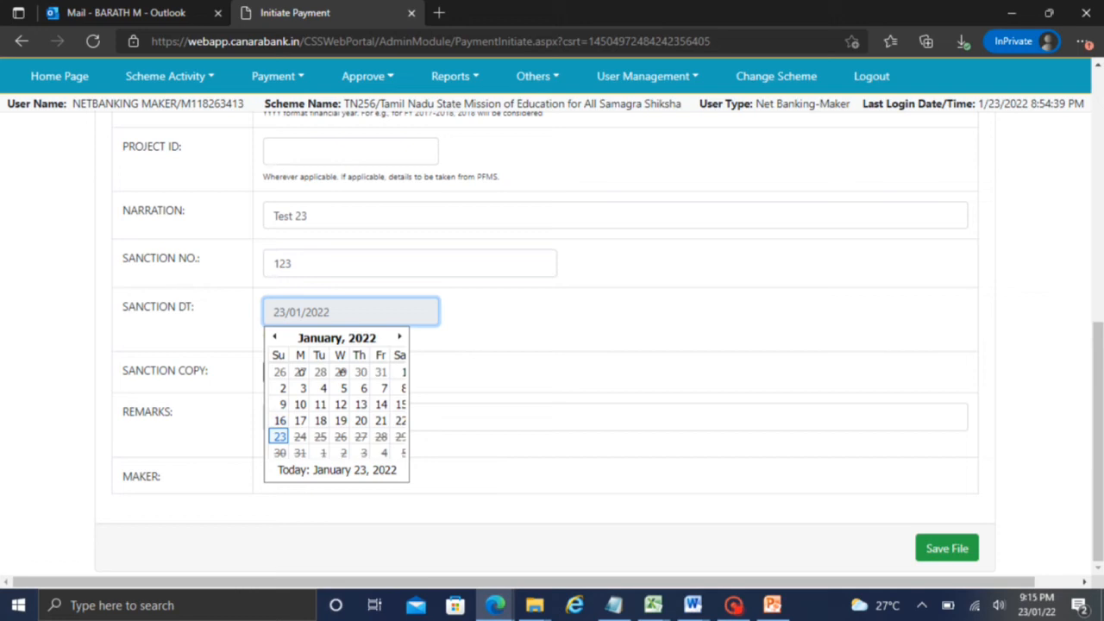
{"action": "left_click", "coordinate": [465, 348]}
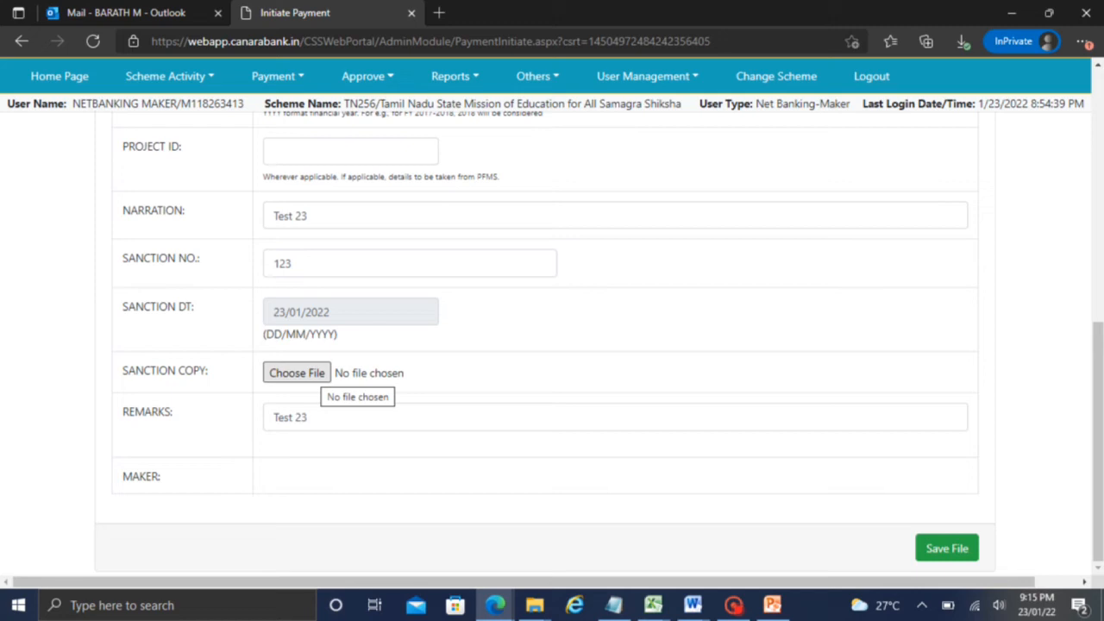
{"action": "left_click", "coordinate": [309, 374]}
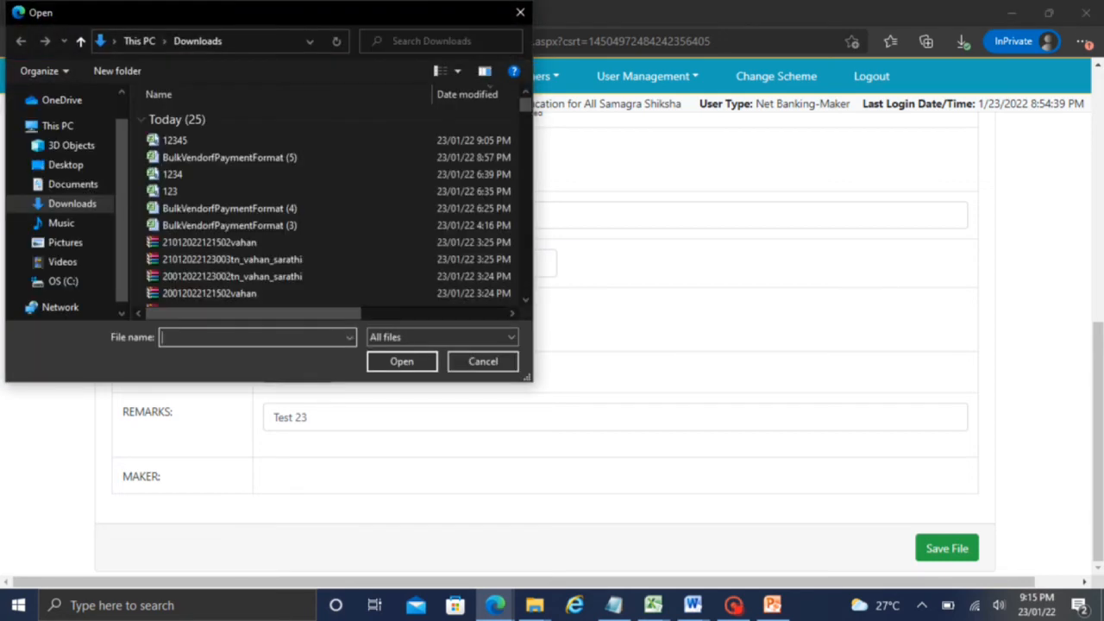
{"action": "left_click", "coordinate": [520, 12]}
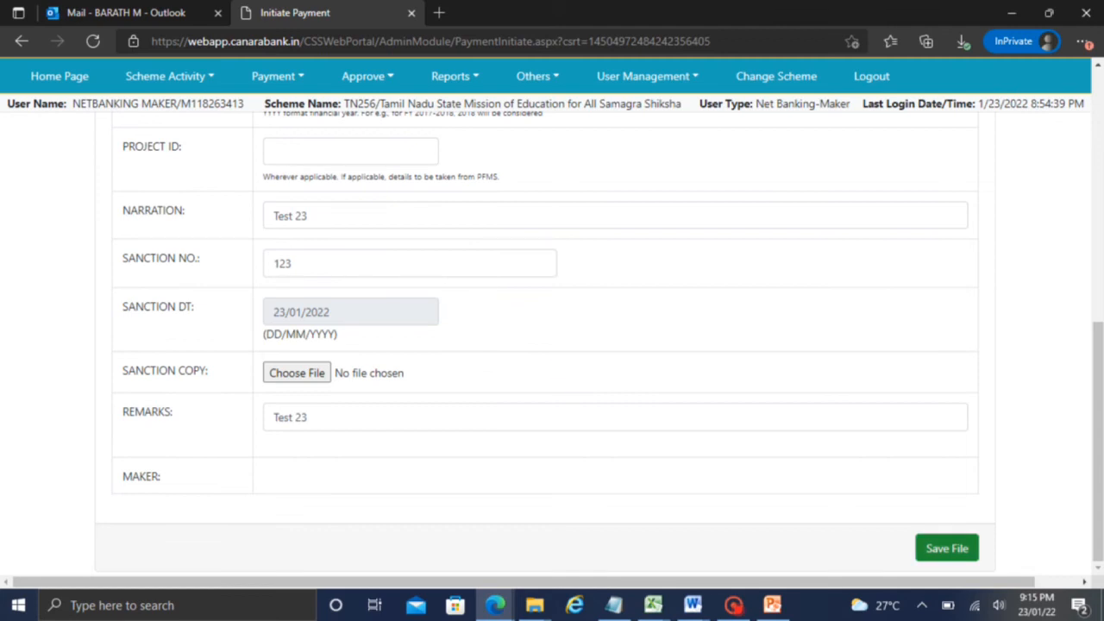
{"action": "left_click", "coordinate": [947, 548]}
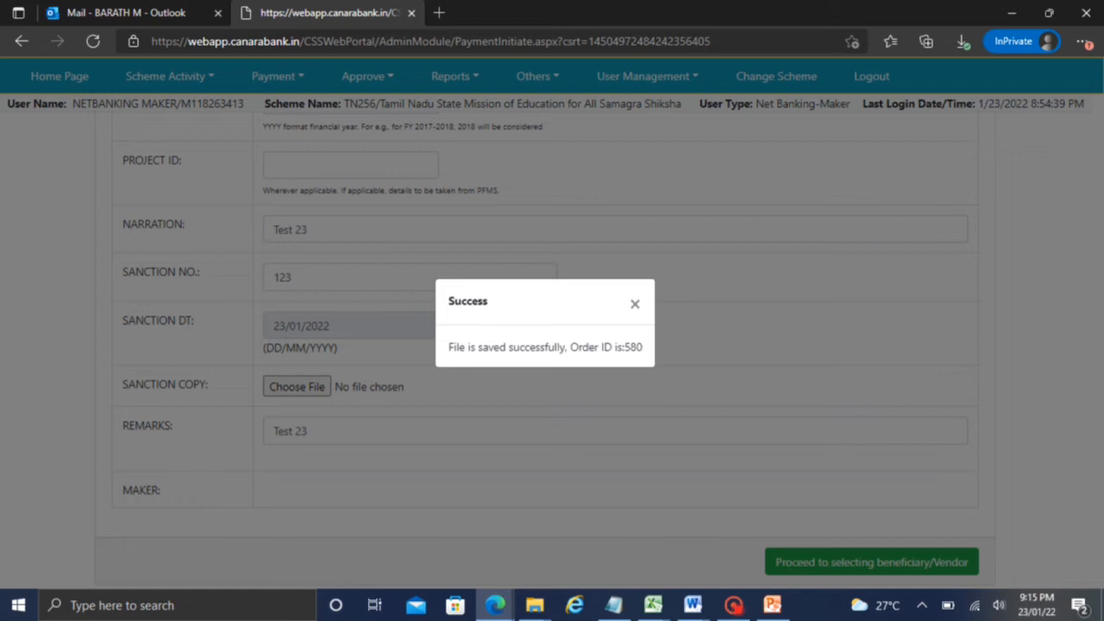
Close the success message and review Payee Type, Narration, Sanction No. 123 and Remarks
{"action": "left_click", "coordinate": [635, 304]}
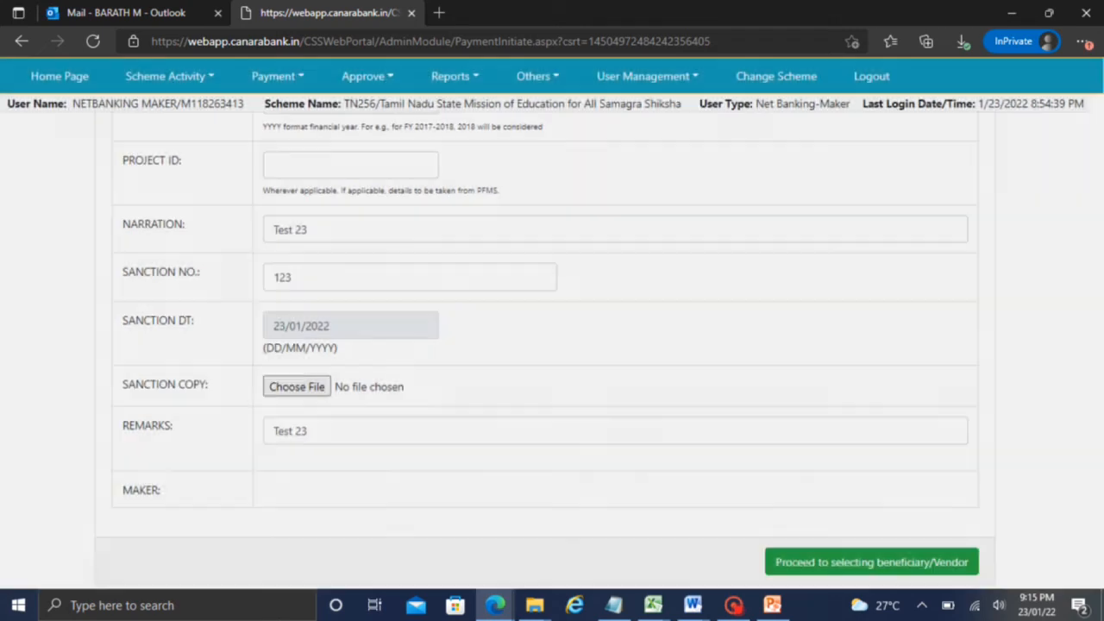
{"action": "left_click_drag", "start_coordinate": [1096, 382], "coordinate": [1094, 220]}
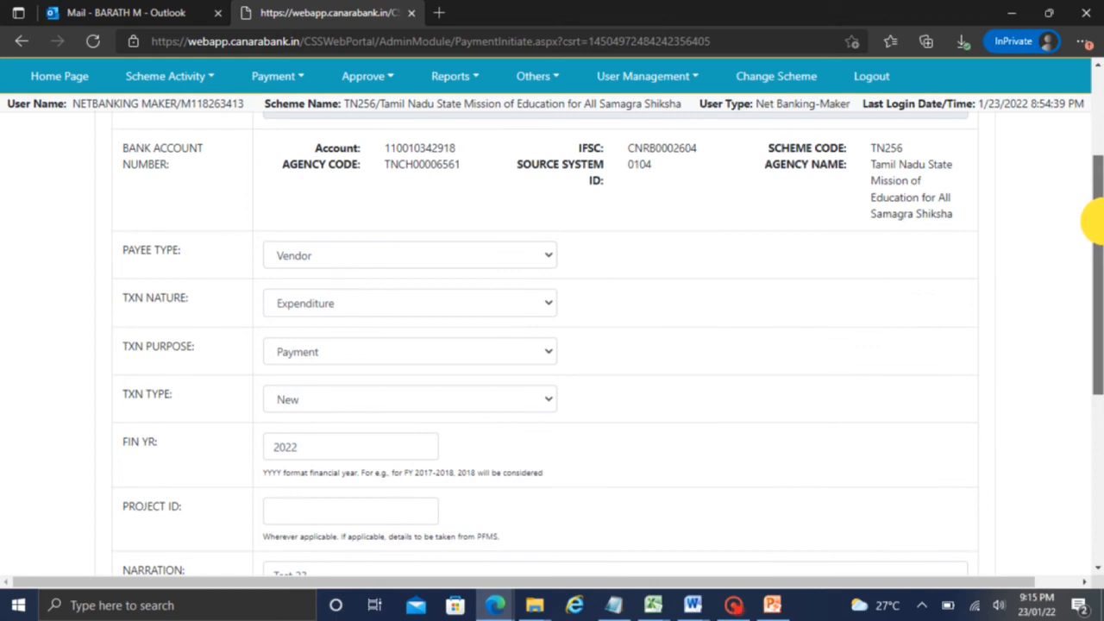
{"action": "left_click_drag", "start_coordinate": [1093, 220], "coordinate": [1095, 275]}
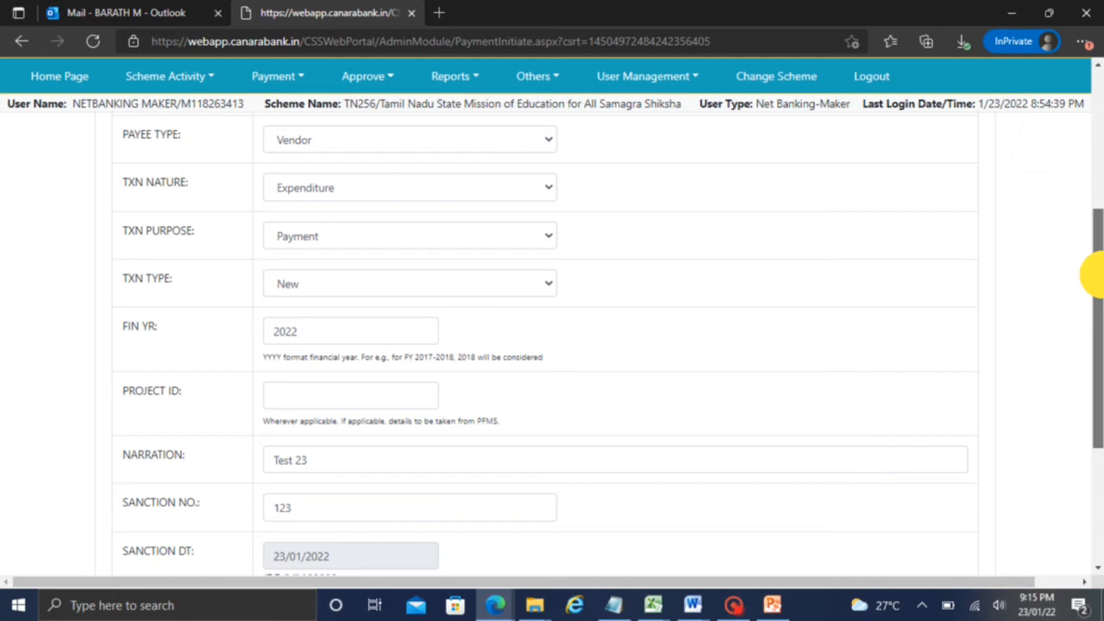
{"action": "left_click_drag", "start_coordinate": [1095, 274], "coordinate": [1095, 280]}
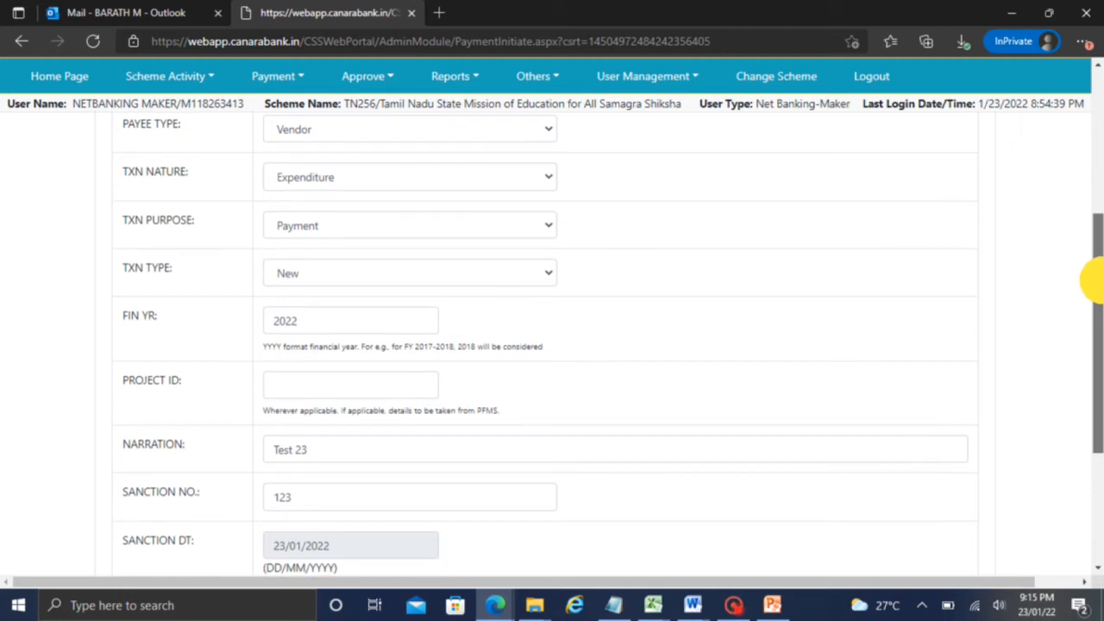
{"action": "left_click_drag", "start_coordinate": [1095, 279], "coordinate": [1086, 396]}
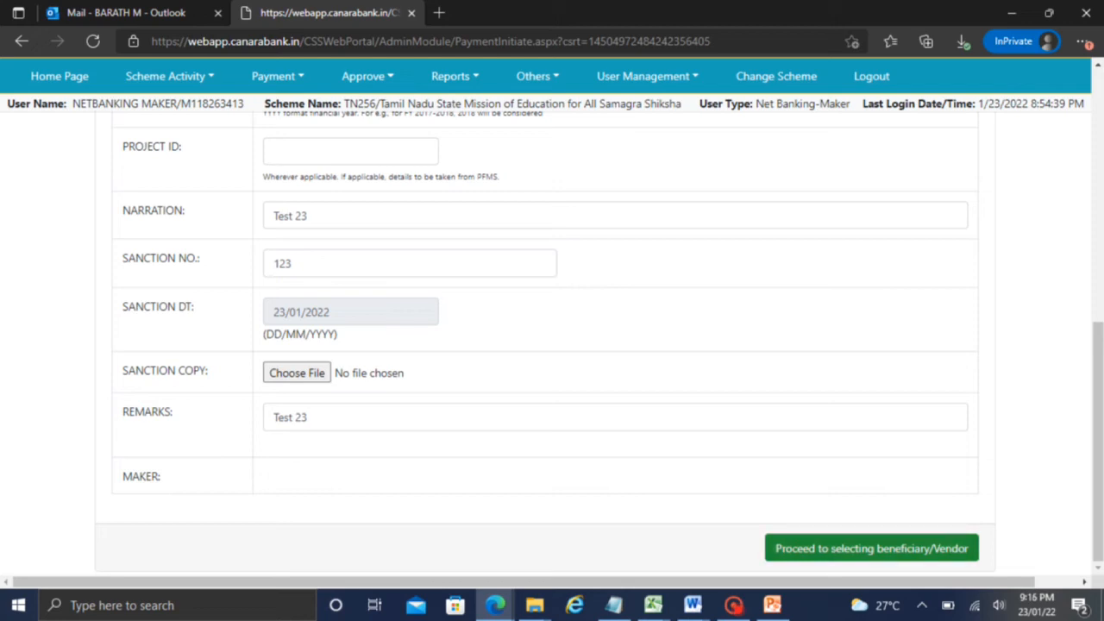
Proceed to beneficiary selection and fetch the Test 23 payment file by order number
{"action": "left_click", "coordinate": [851, 547]}
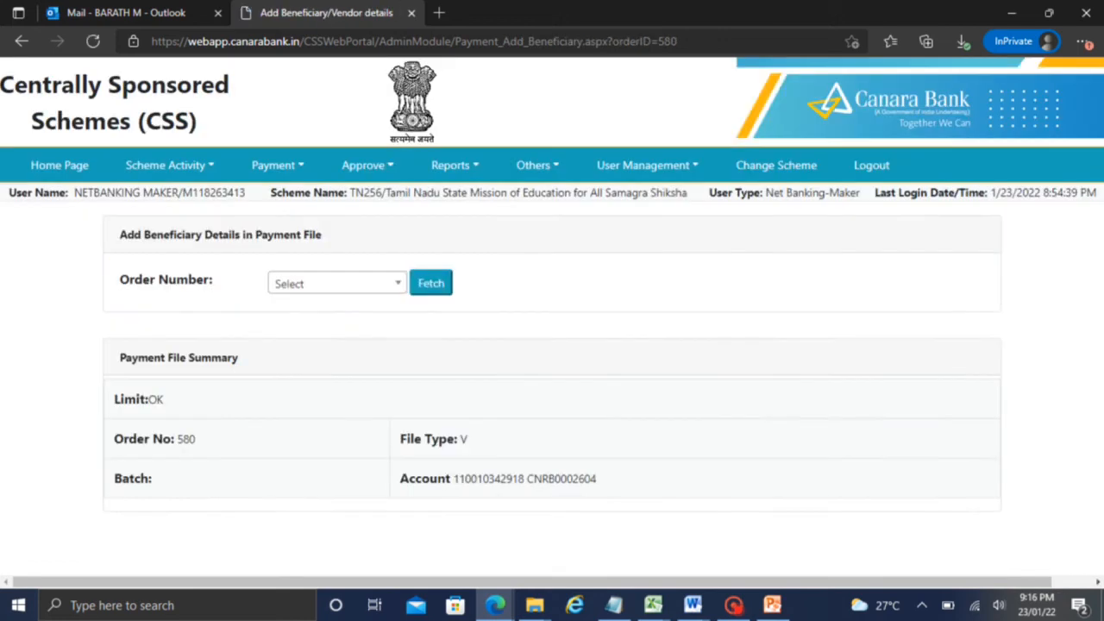
{"action": "left_click", "coordinate": [340, 285]}
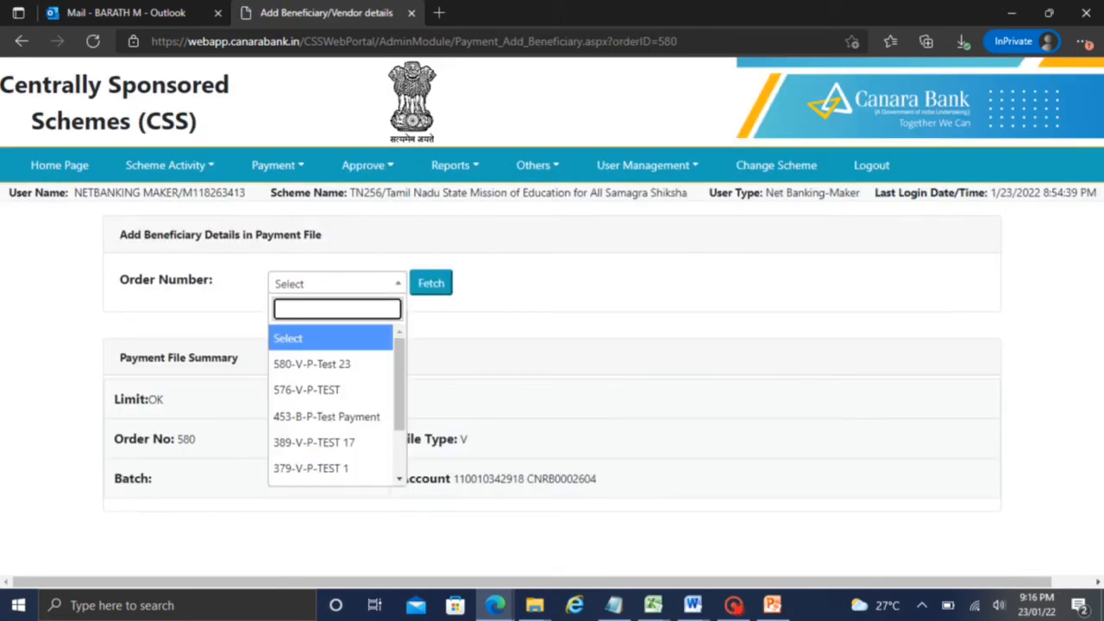
{"action": "key", "text": "Down"}
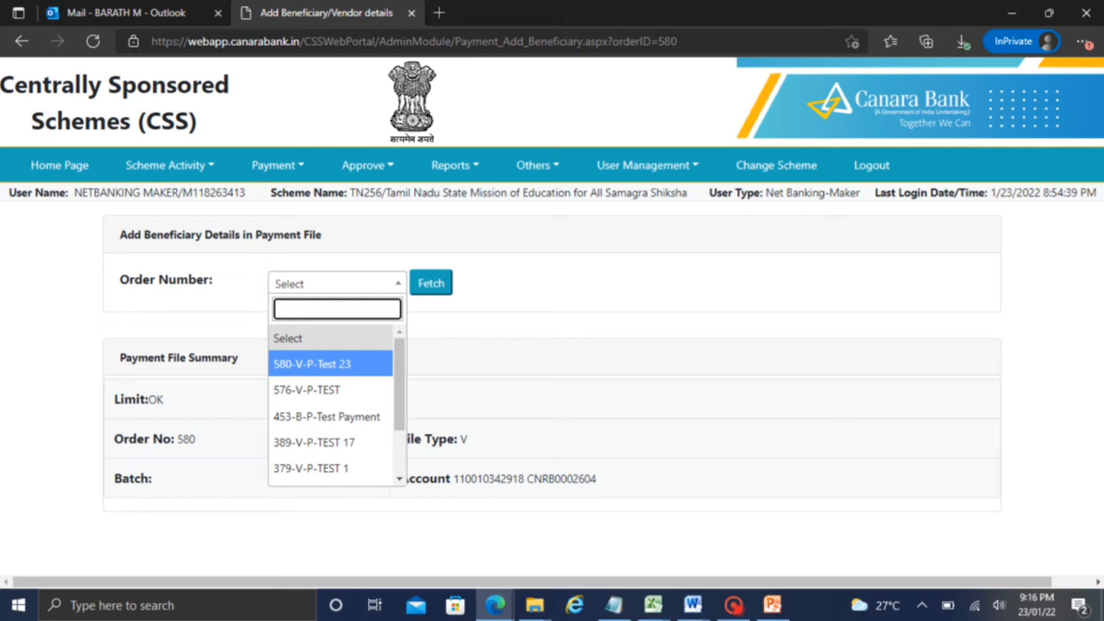
{"action": "left_click", "coordinate": [341, 367]}
{"action": "left_click", "coordinate": [431, 283]}
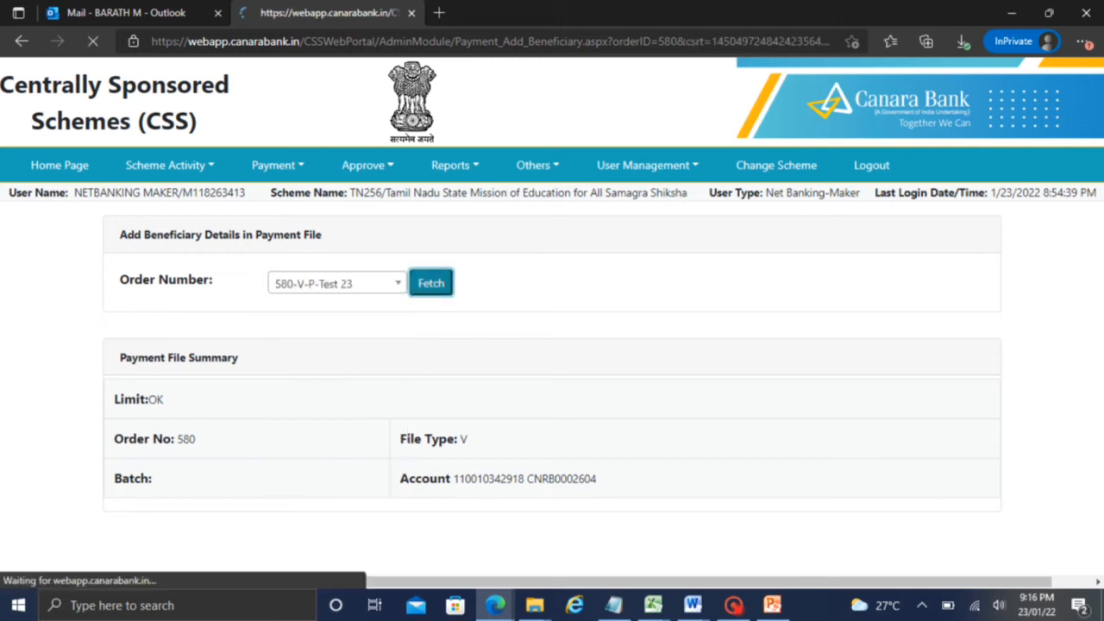
{"action": "scroll", "coordinate": [1092, 315], "scroll_direction": "down", "scroll_amount": 1}
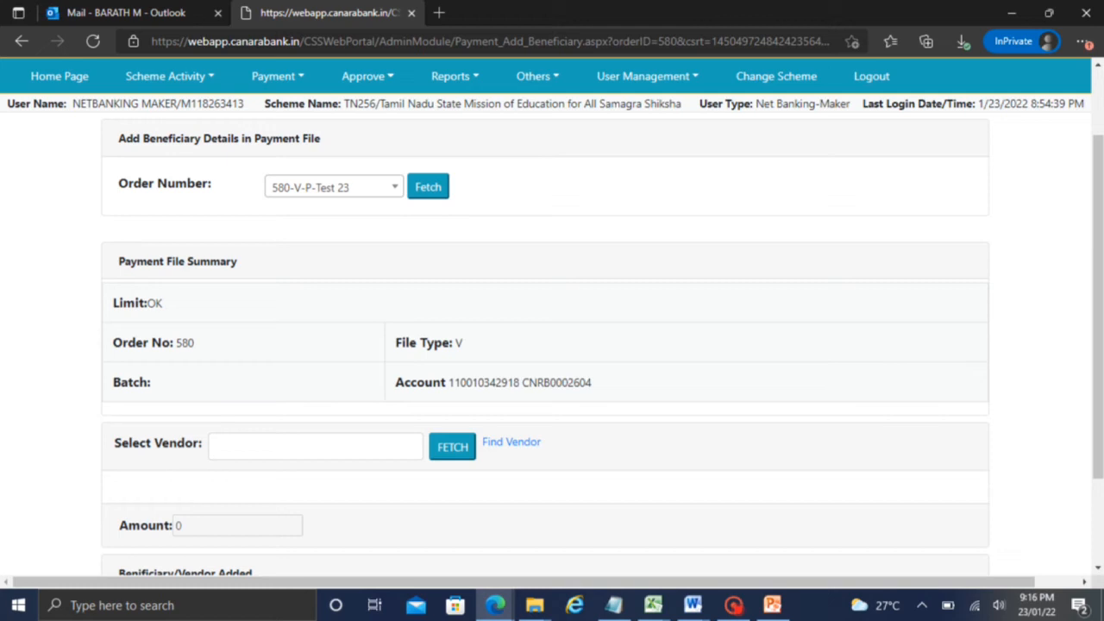
{"action": "left_click", "coordinate": [370, 184]}
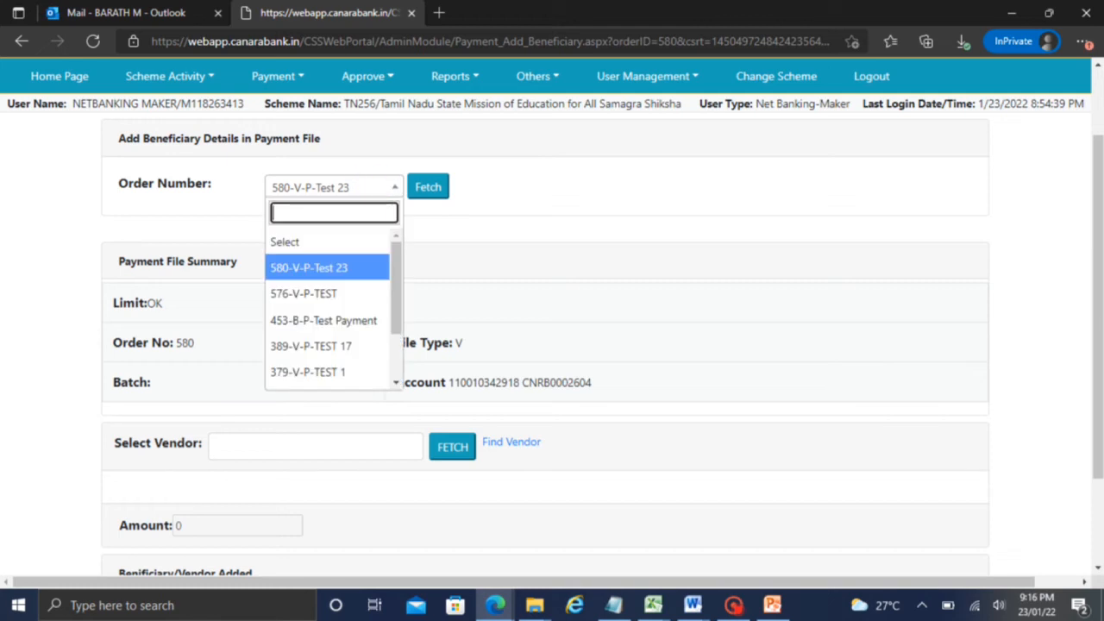
{"action": "left_click", "coordinate": [465, 264]}
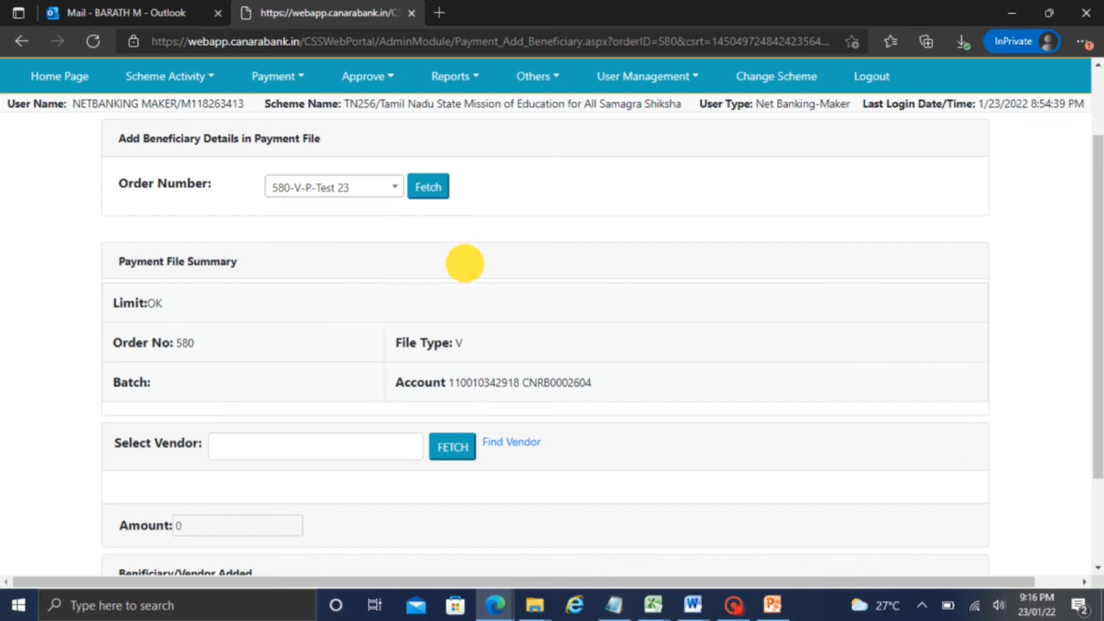
{"action": "left_click", "coordinate": [733, 605]}
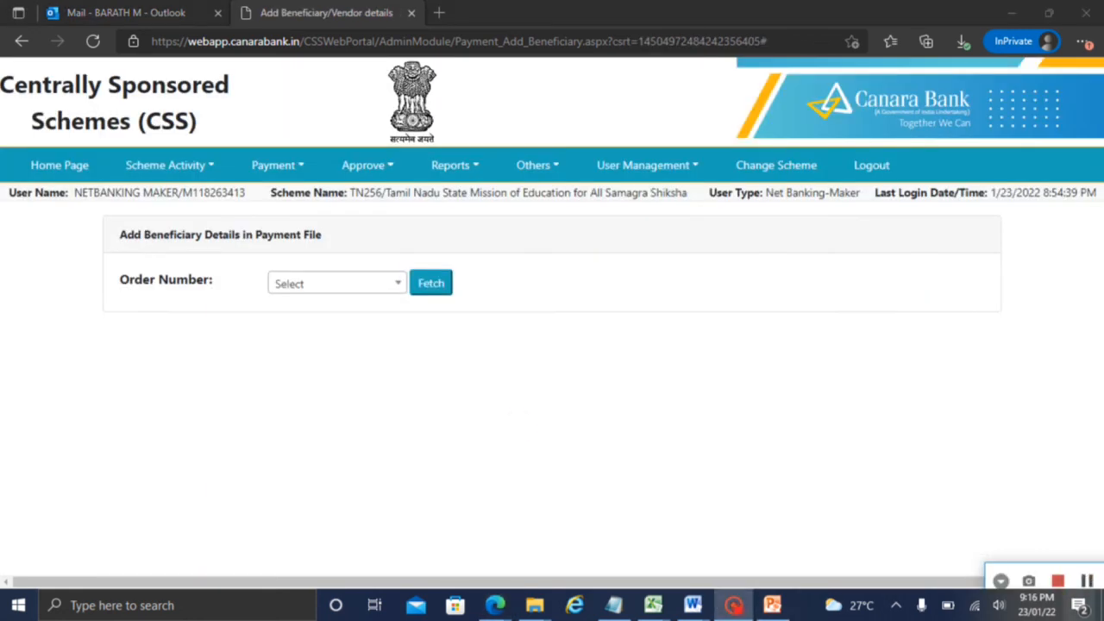
{"action": "left_click", "coordinate": [522, 357]}
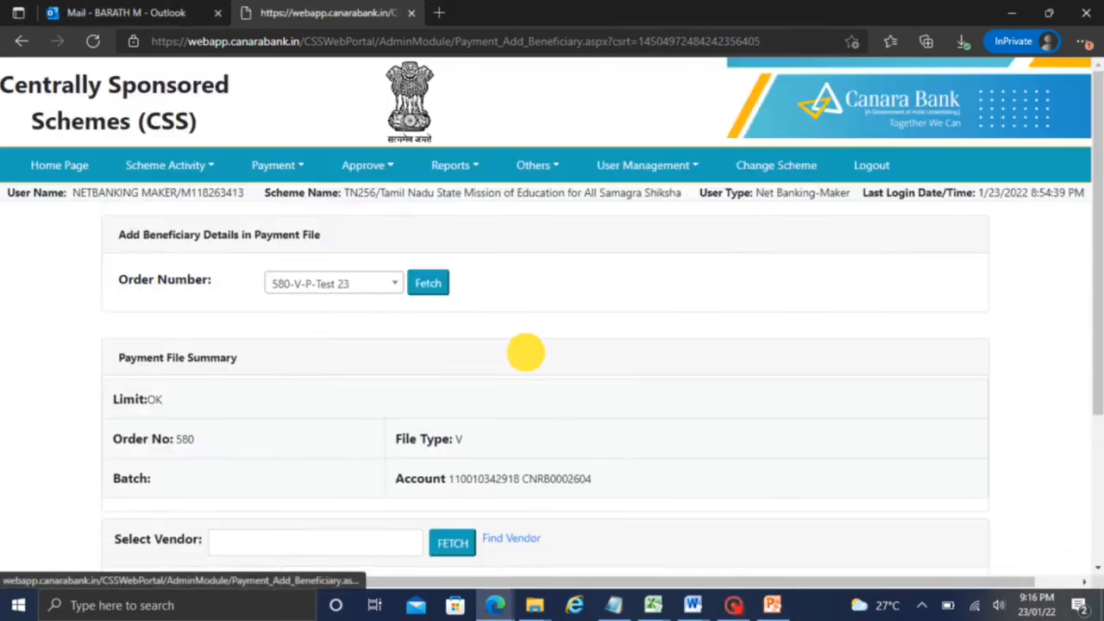
Select the first vendor from the vendor search results and fetch its details
{"action": "left_click", "coordinate": [118, 184]}
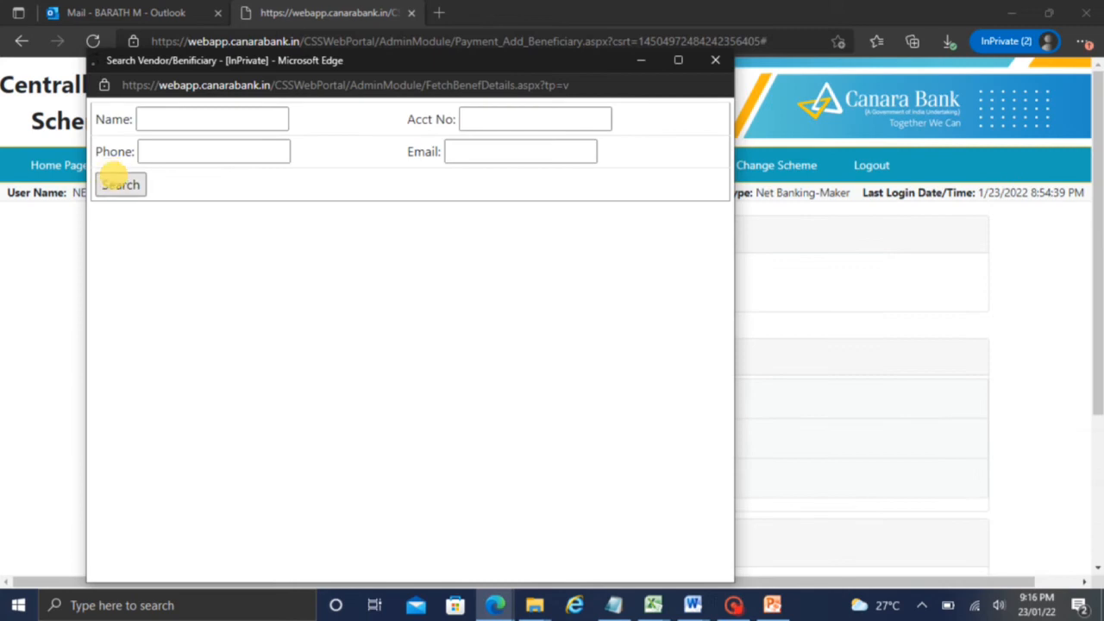
{"action": "left_click", "coordinate": [664, 267]}
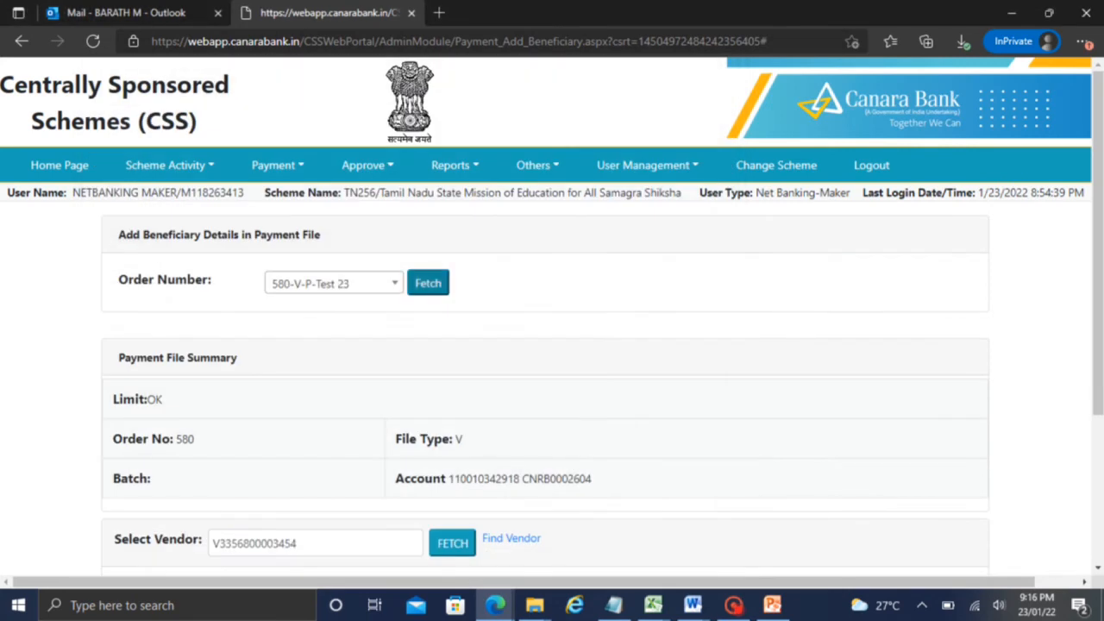
{"action": "scroll", "coordinate": [1090, 295], "scroll_direction": "down", "scroll_amount": 1}
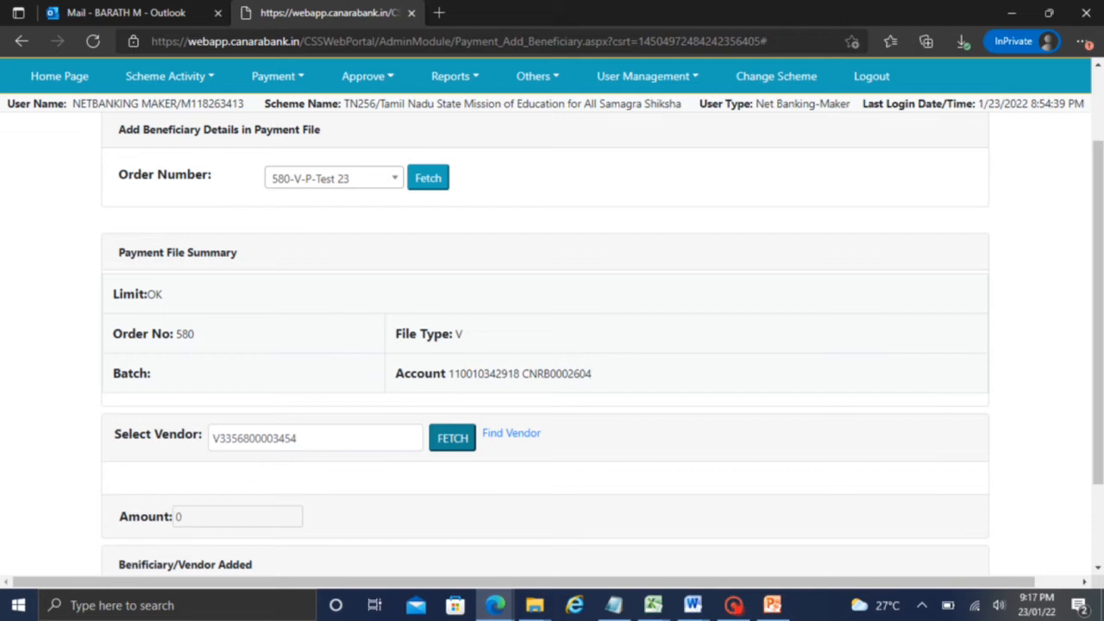
{"action": "left_click", "coordinate": [511, 433]}
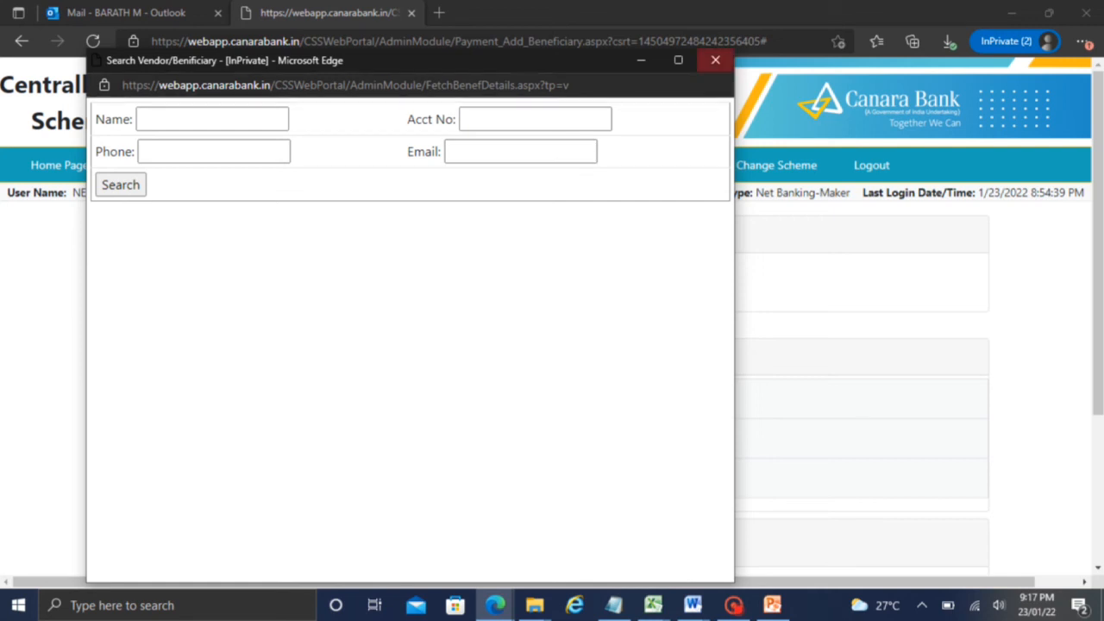
{"action": "left_click", "coordinate": [715, 59]}
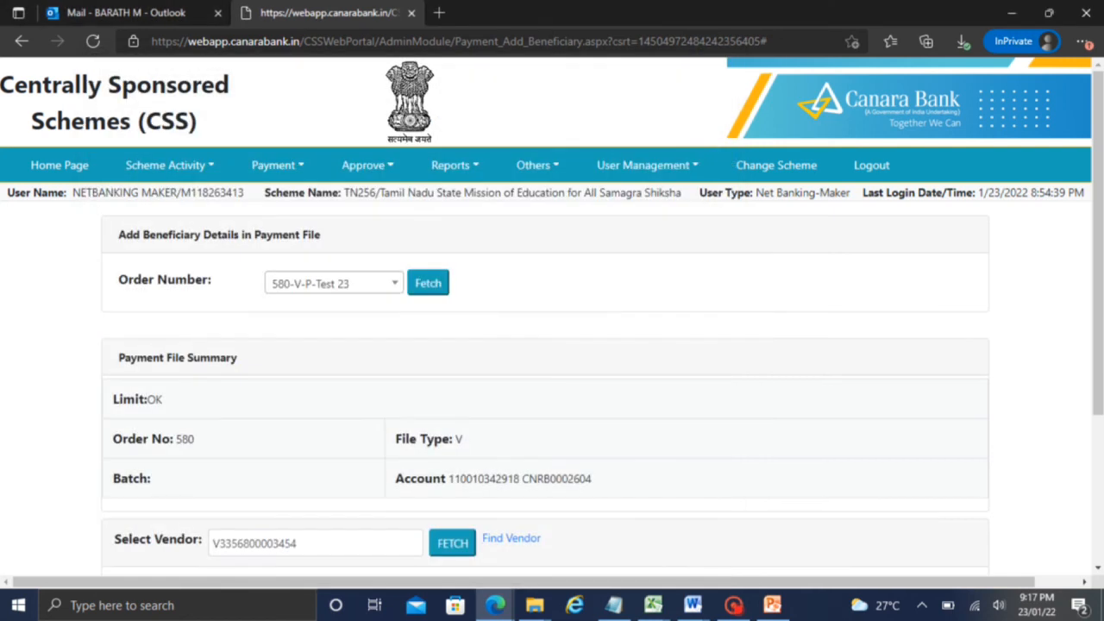
{"action": "left_click", "coordinate": [511, 537]}
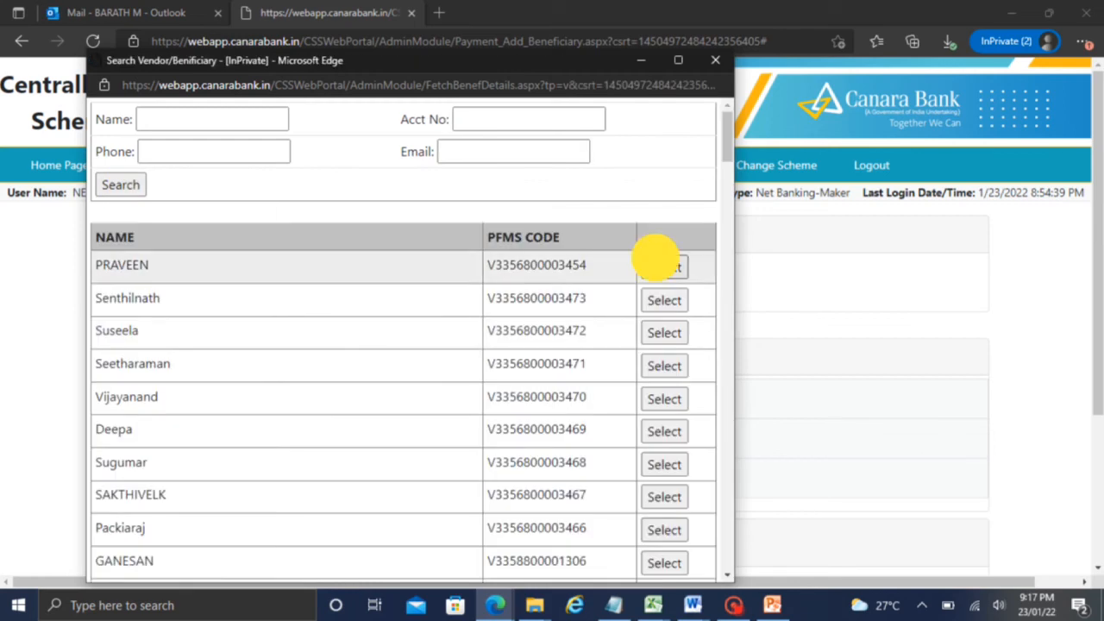
{"action": "left_click", "coordinate": [657, 263]}
{"action": "scroll", "coordinate": [1030, 423], "scroll_direction": "down", "scroll_amount": 2}
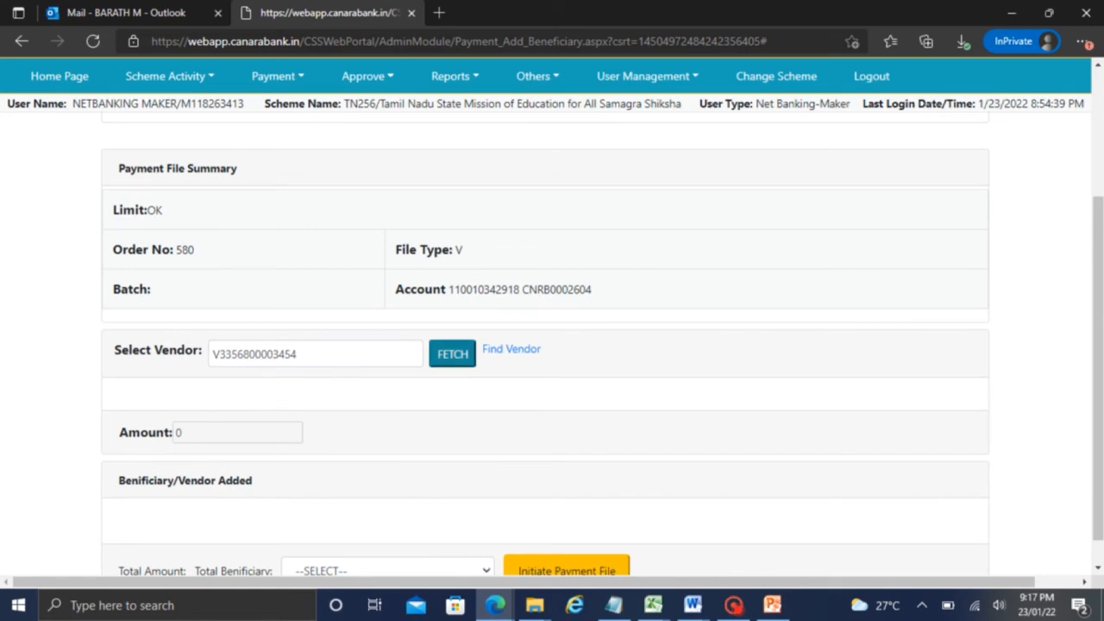
{"action": "left_click", "coordinate": [452, 354]}
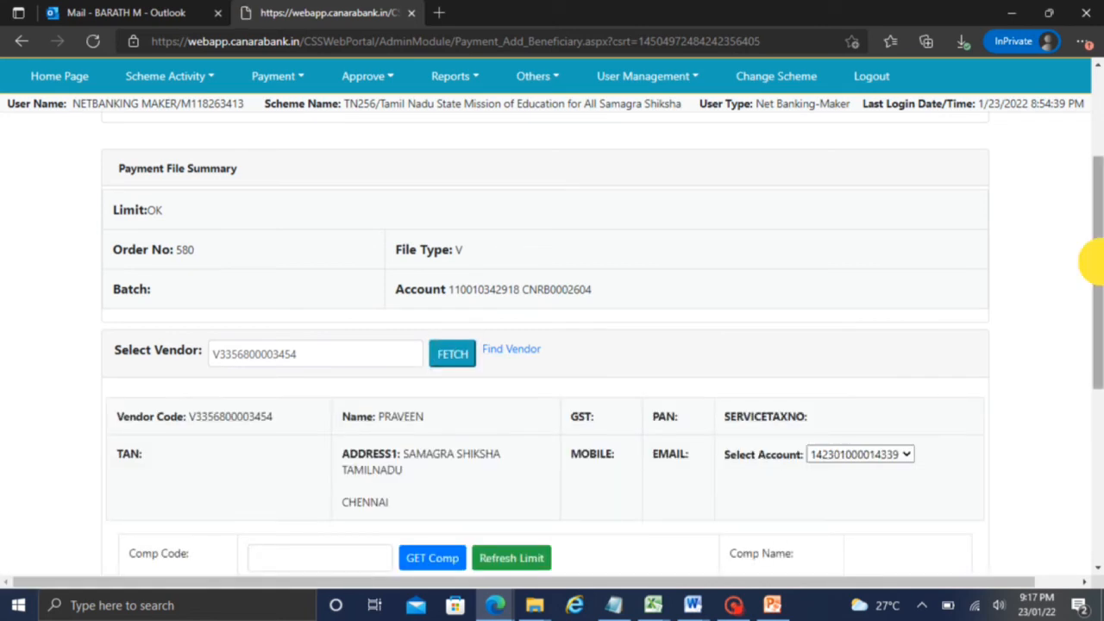
Review the vendor's details and account, then bring up the Component Selector
{"action": "left_click_drag", "start_coordinate": [1092, 253], "coordinate": [1087, 377]}
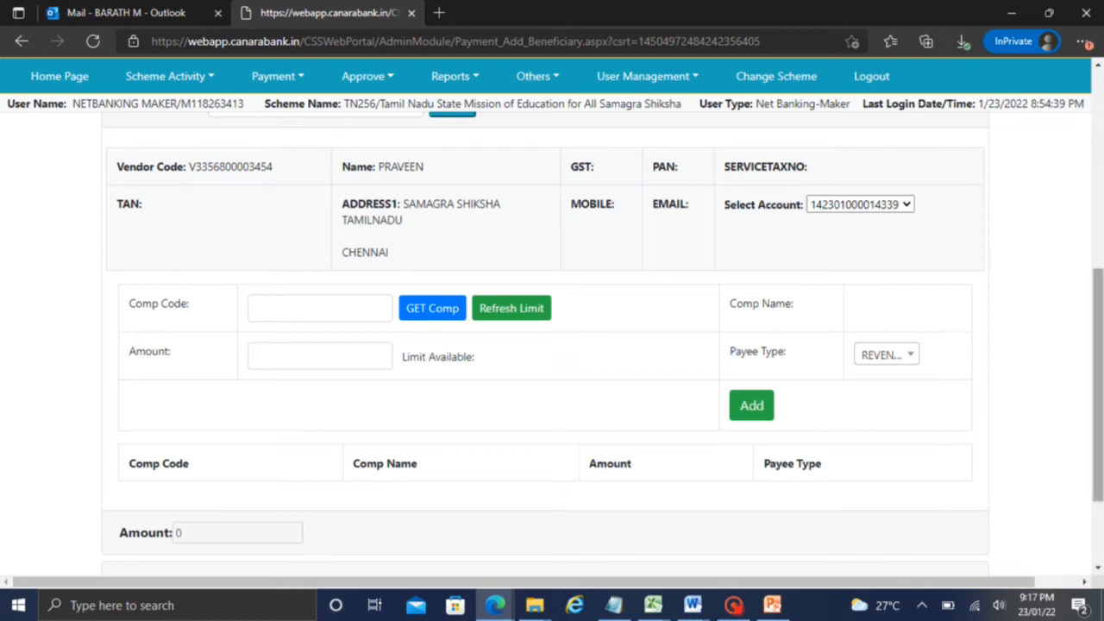
{"action": "left_click_drag", "start_coordinate": [1096, 334], "coordinate": [1067, 374]}
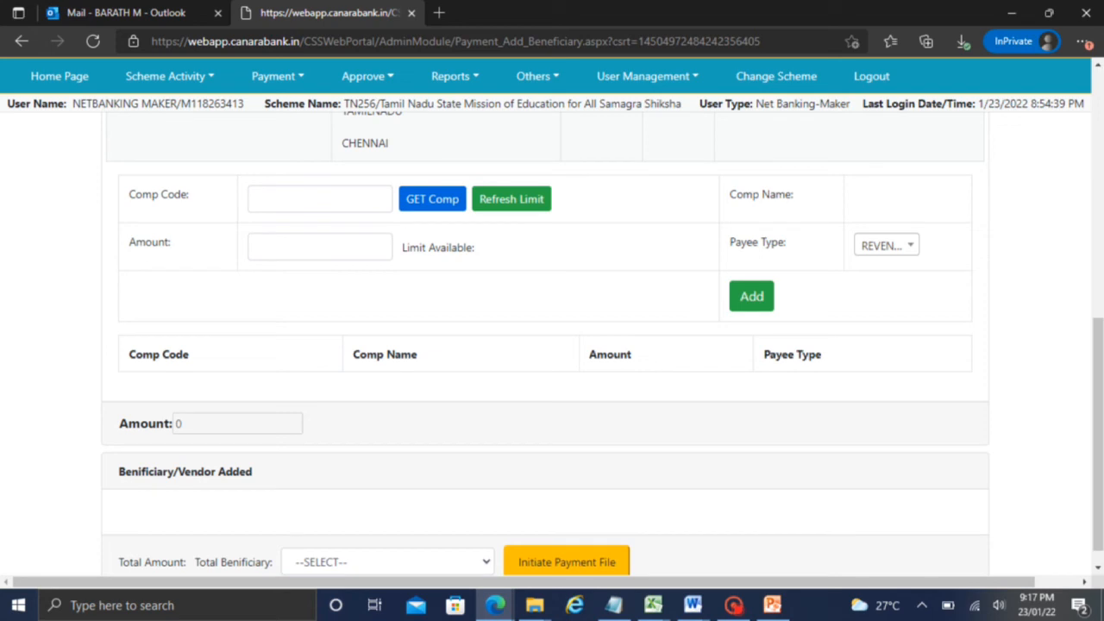
{"action": "left_click", "coordinate": [453, 75]}
Filter components by PROJECT and confirm F.03.22-Project Management
{"action": "left_click", "coordinate": [432, 198]}
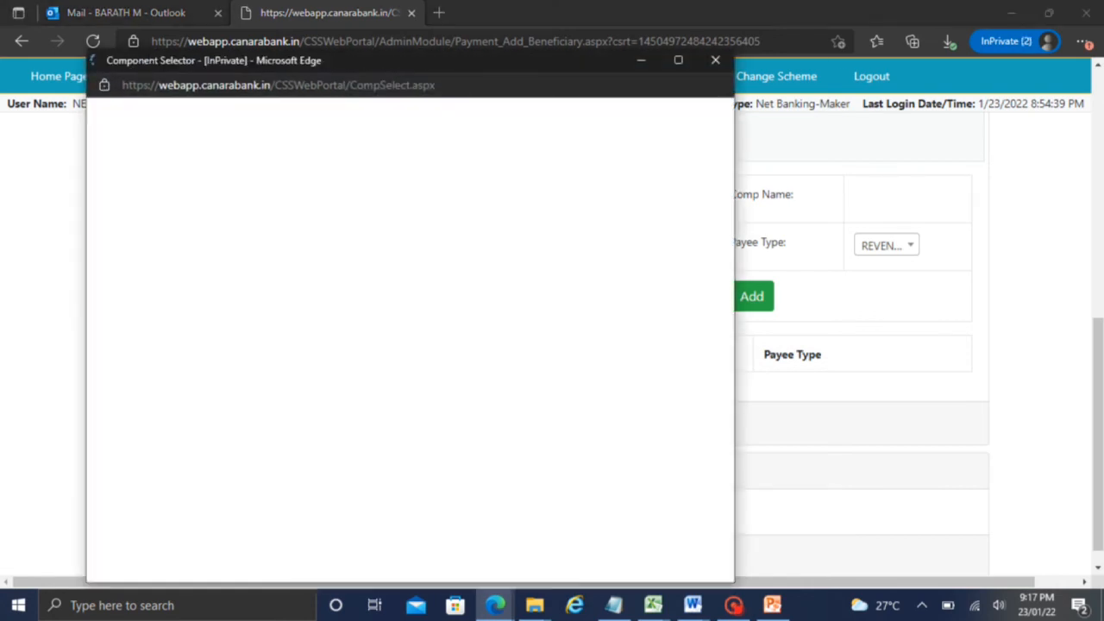
{"action": "left_click", "coordinate": [215, 191]}
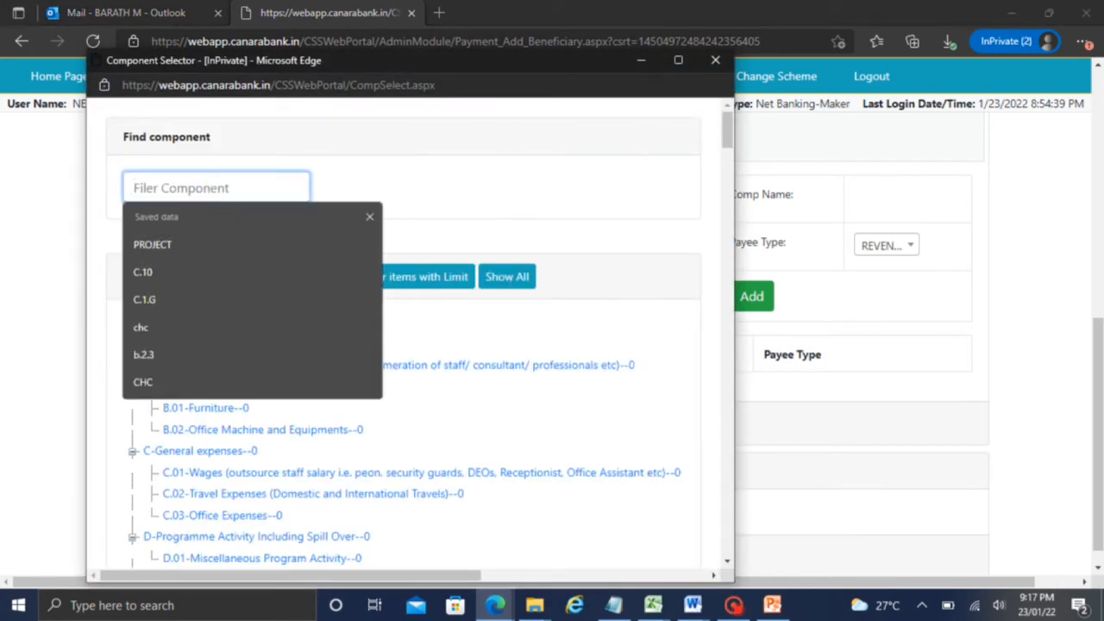
{"action": "left_click", "coordinate": [175, 241]}
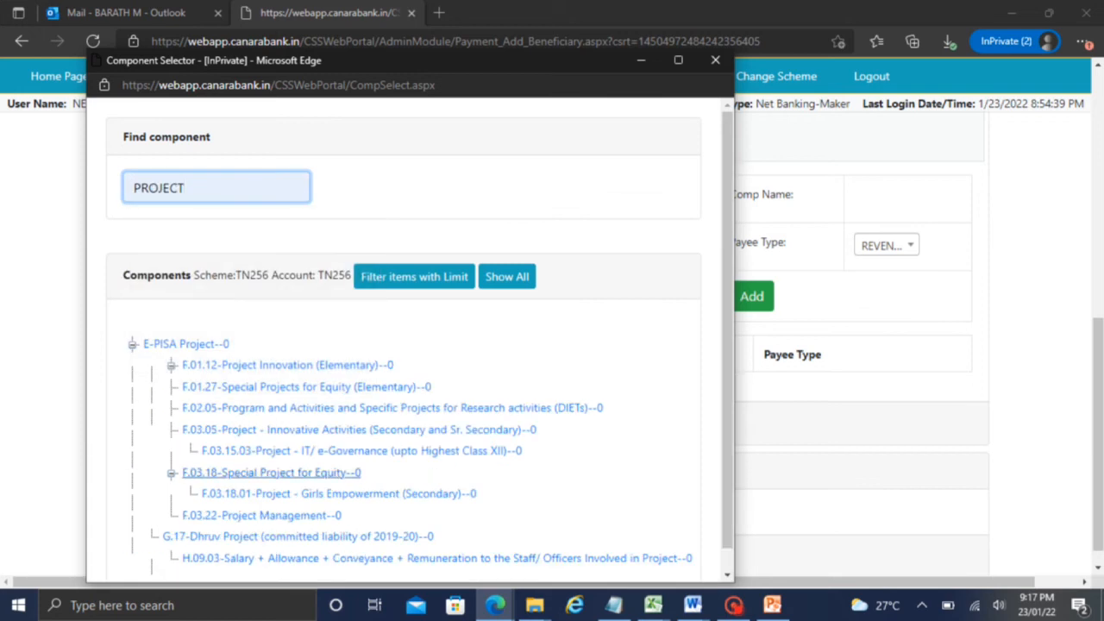
{"action": "left_click", "coordinate": [273, 513]}
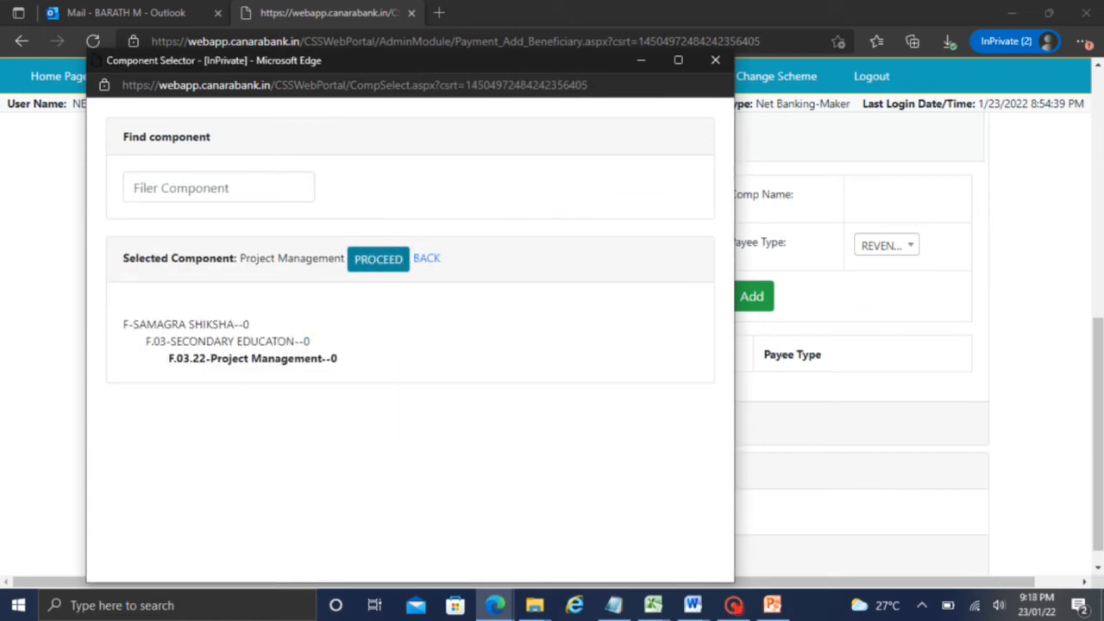
{"action": "left_click", "coordinate": [377, 257]}
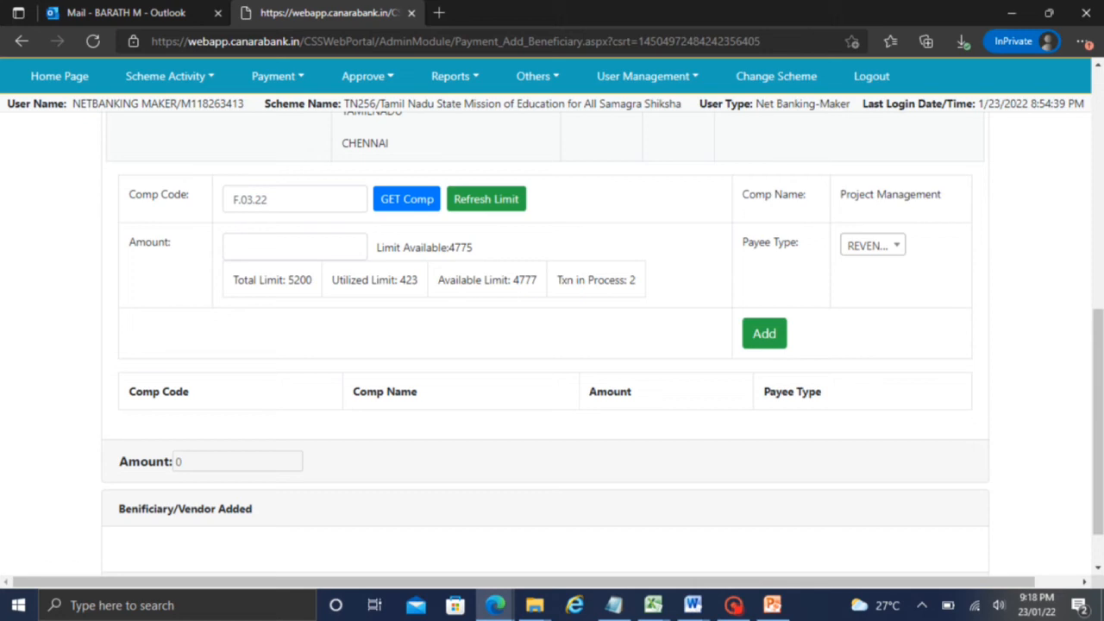
Add a F.03.22 line with amount 1 and payee type REVENUE
{"action": "left_click", "coordinate": [266, 246]}
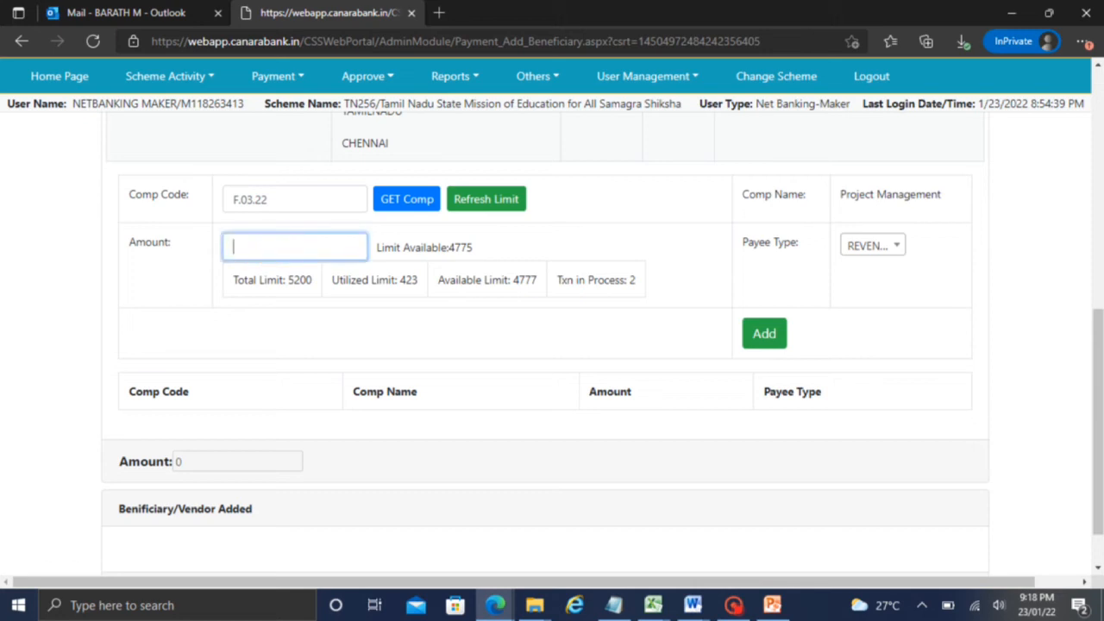
{"action": "type", "text": "1"}
{"action": "left_click", "coordinate": [475, 344]}
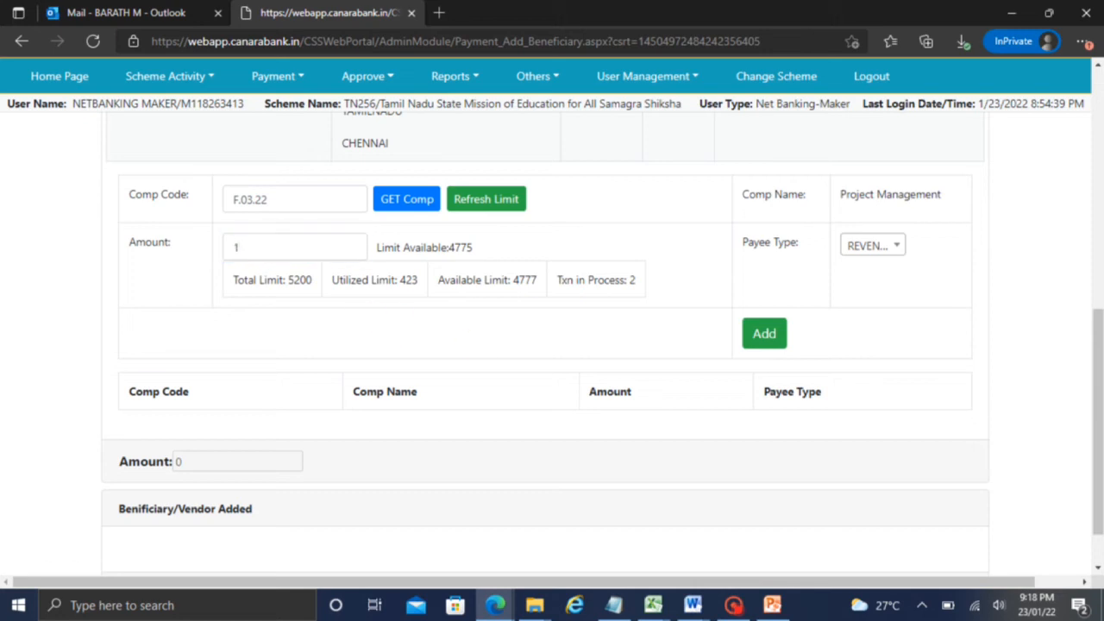
{"action": "left_click", "coordinate": [873, 246]}
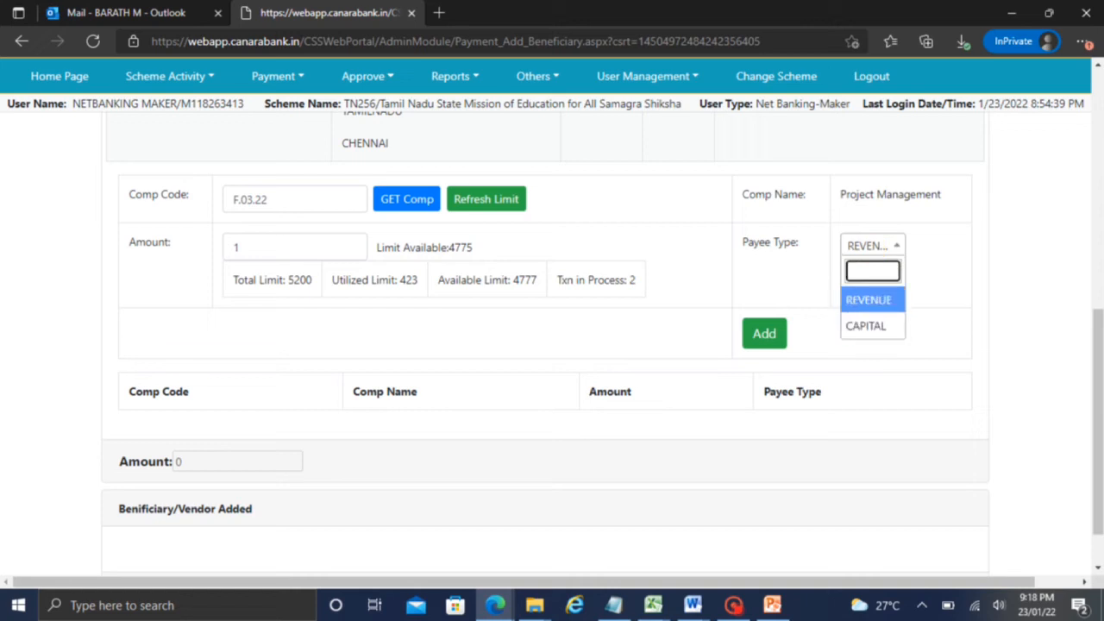
{"action": "left_click", "coordinate": [879, 239]}
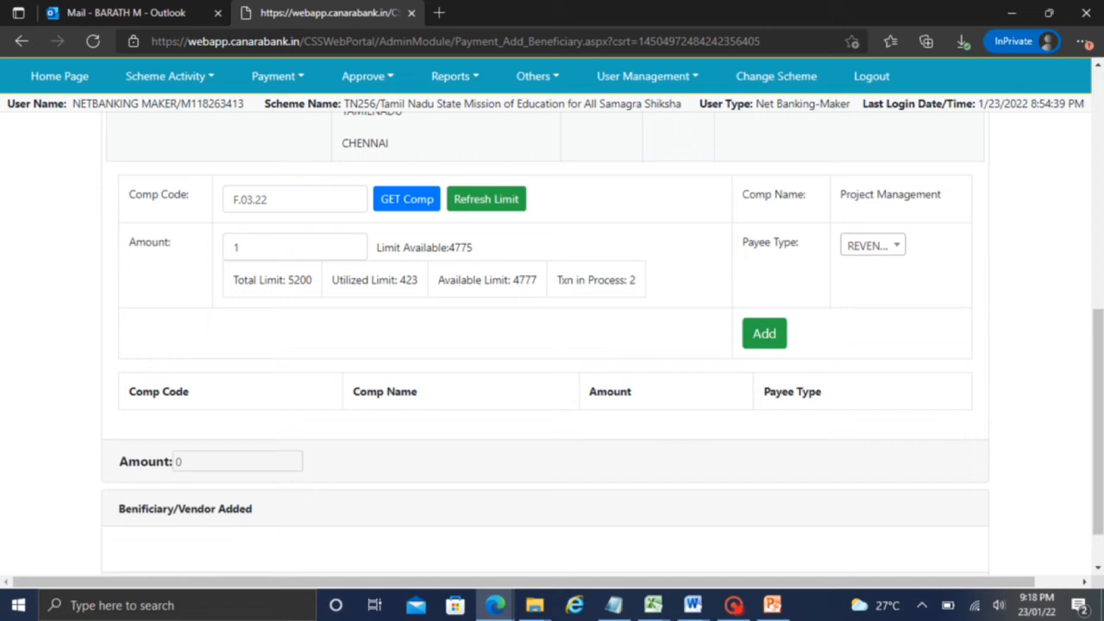
{"action": "left_click", "coordinate": [764, 334]}
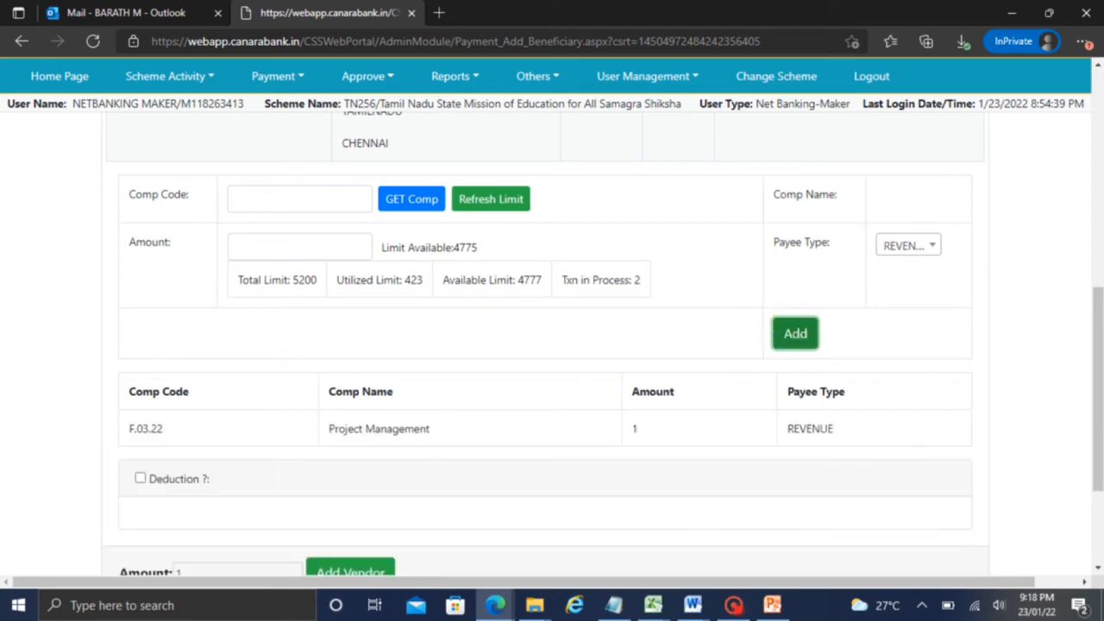
{"action": "left_click_drag", "start_coordinate": [1096, 315], "coordinate": [1097, 371]}
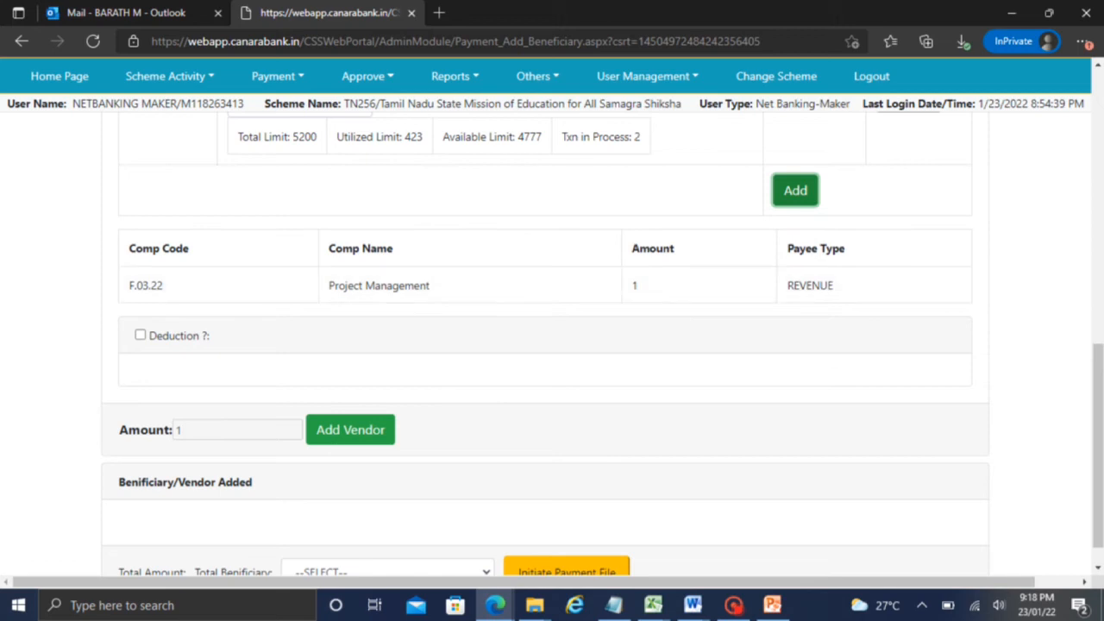
{"action": "left_click_drag", "start_coordinate": [1092, 365], "coordinate": [1094, 378]}
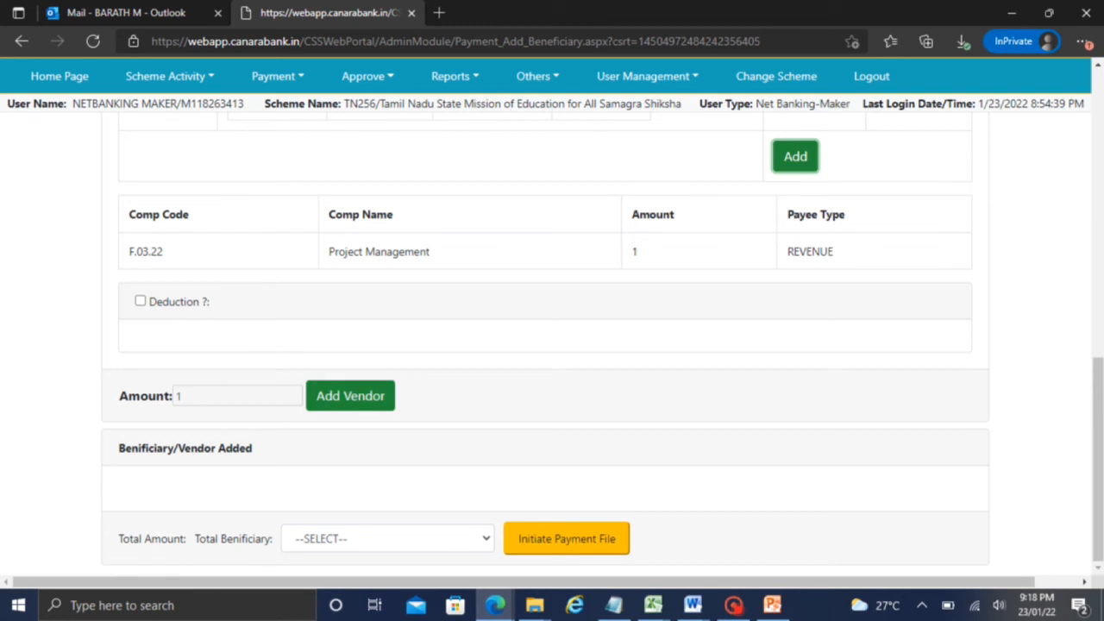
Add the vendor with amount 1 to payment file 580 and acknowledge 'Records added'
{"action": "left_click", "coordinate": [350, 396]}
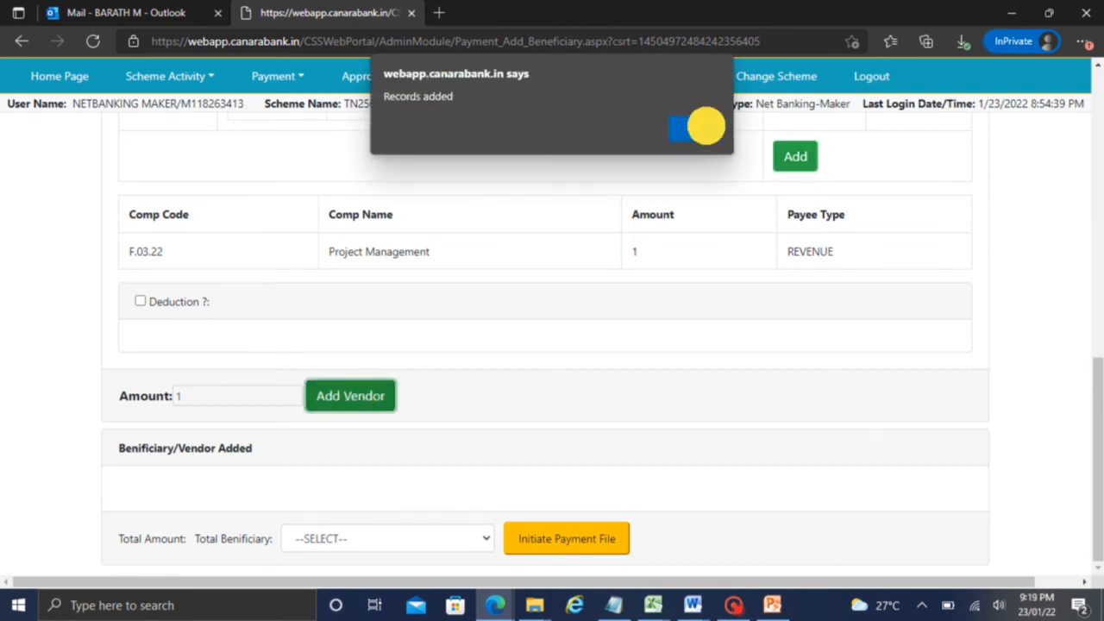
{"action": "left_click", "coordinate": [707, 125]}
{"action": "scroll", "coordinate": [1045, 440], "scroll_direction": "down", "scroll_amount": 1}
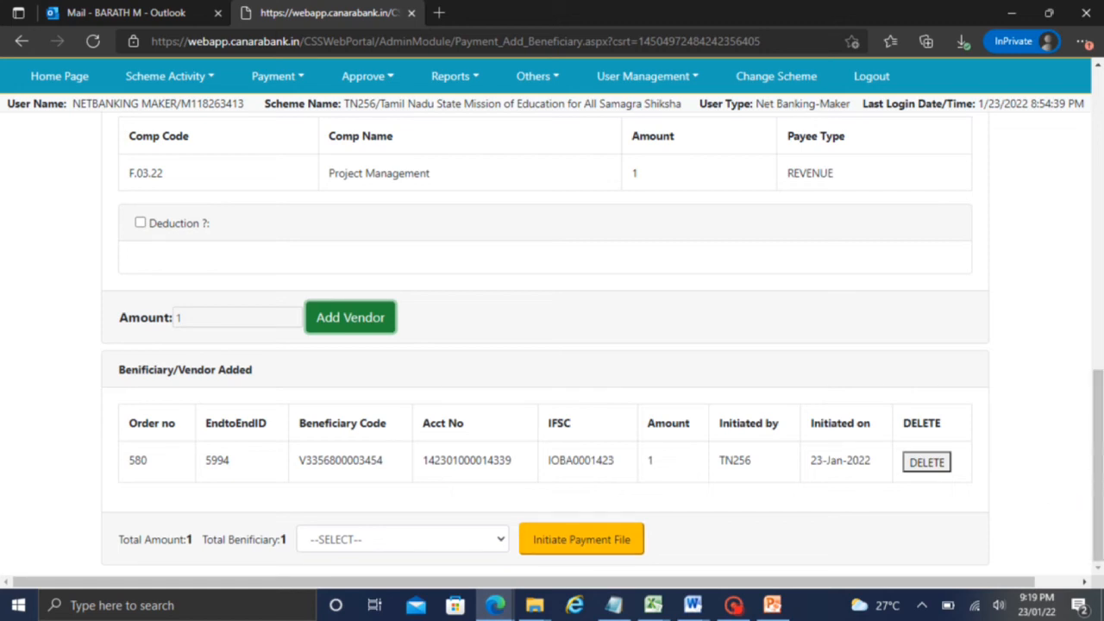
{"action": "left_click", "coordinate": [428, 539]}
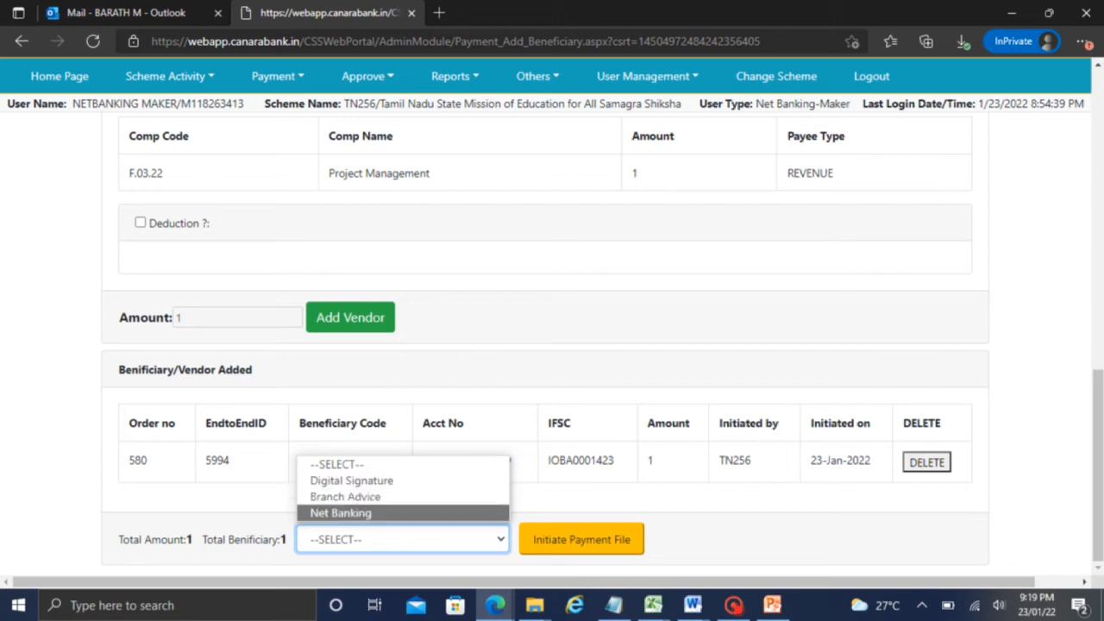
{"action": "left_click", "coordinate": [734, 605]}
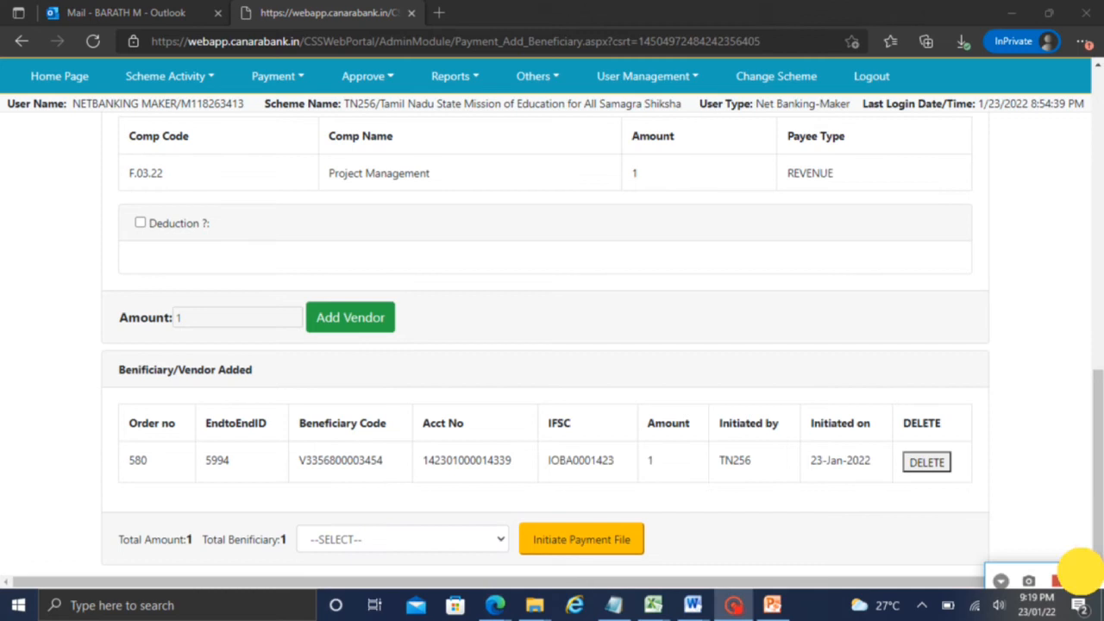
{"action": "left_click", "coordinate": [354, 539]}
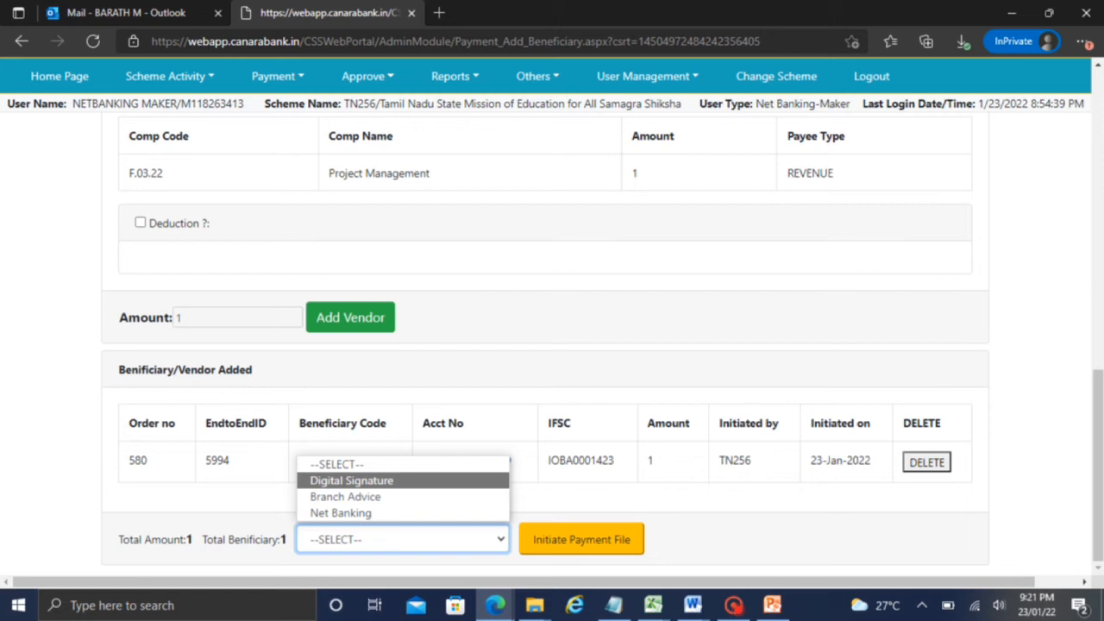
Choose Net Banking as the payment mode and initiate payment file 580, acknowledging the alert
{"action": "left_click", "coordinate": [343, 511]}
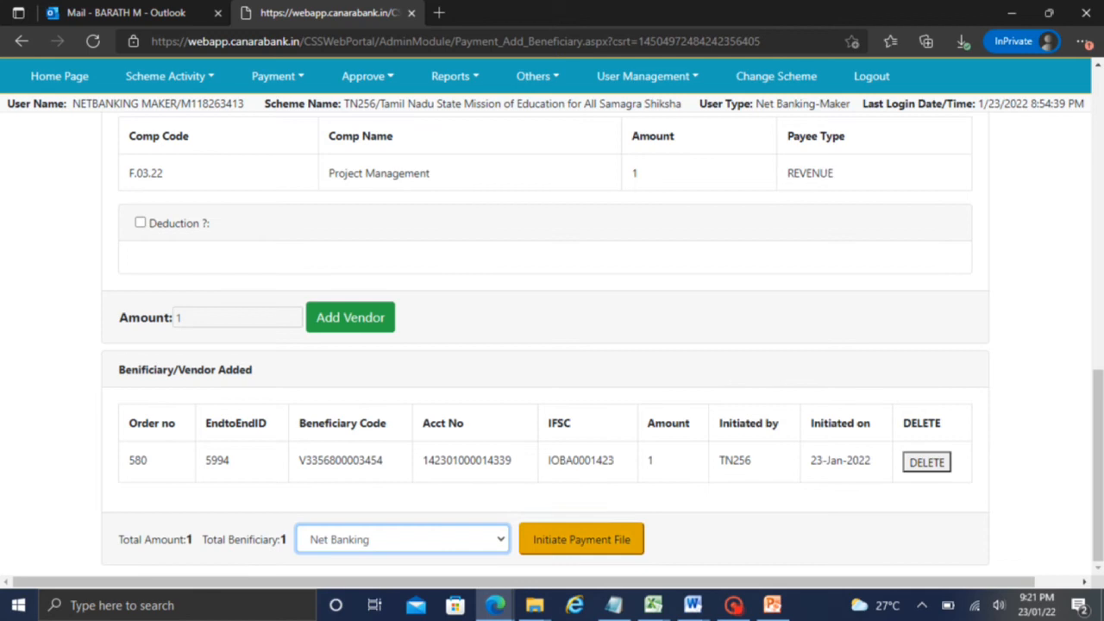
{"action": "left_click", "coordinate": [581, 539]}
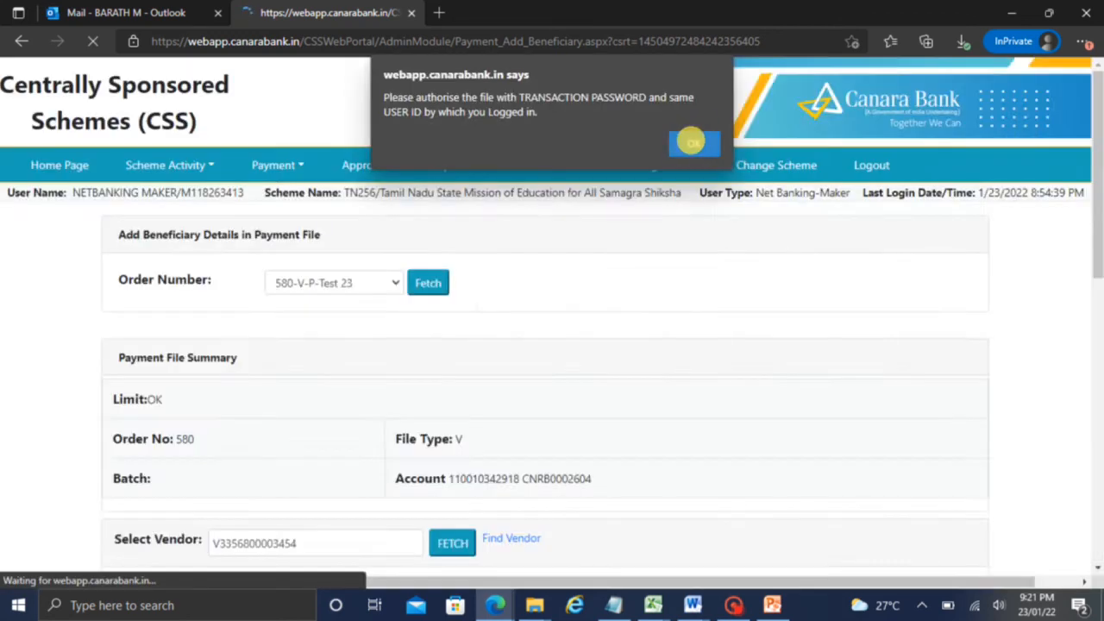
{"action": "left_click", "coordinate": [693, 143]}
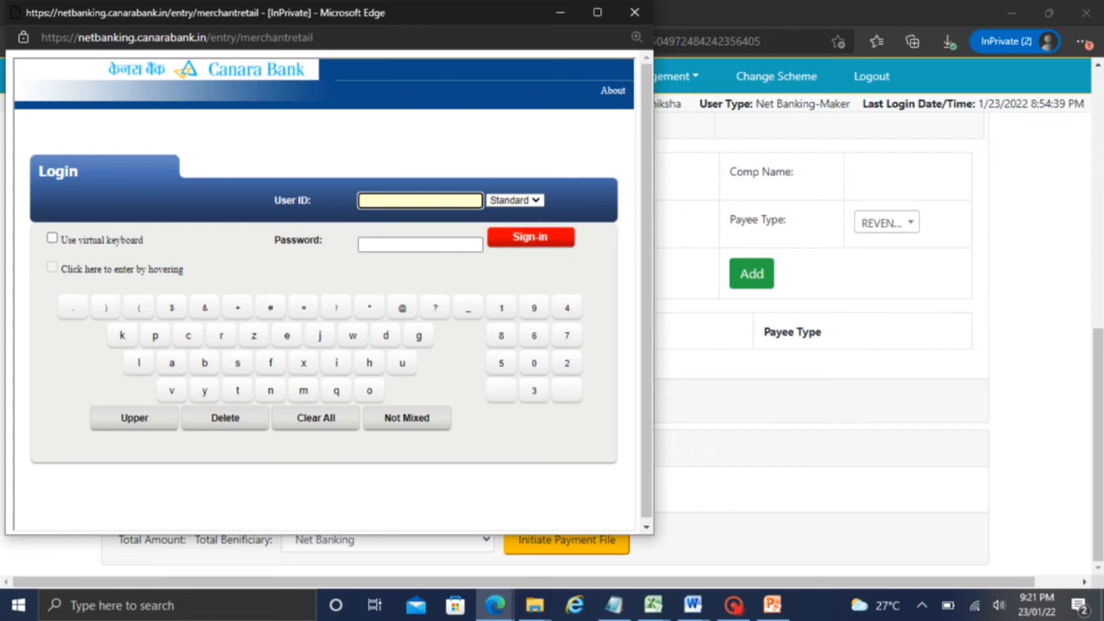
Sign in to the net banking popup with the maker's user ID and password
{"action": "type", "text": "F.03.22"}
{"action": "key", "text": "BackSpace"}
{"action": "key", "text": "BackSpace"}
{"action": "key", "text": "BackSpace"}
{"action": "key", "text": "BackSpace"}
{"action": "key", "text": "BackSpace"}
{"action": "key", "text": "BackSpace"}
{"action": "key", "text": "BackSpace"}
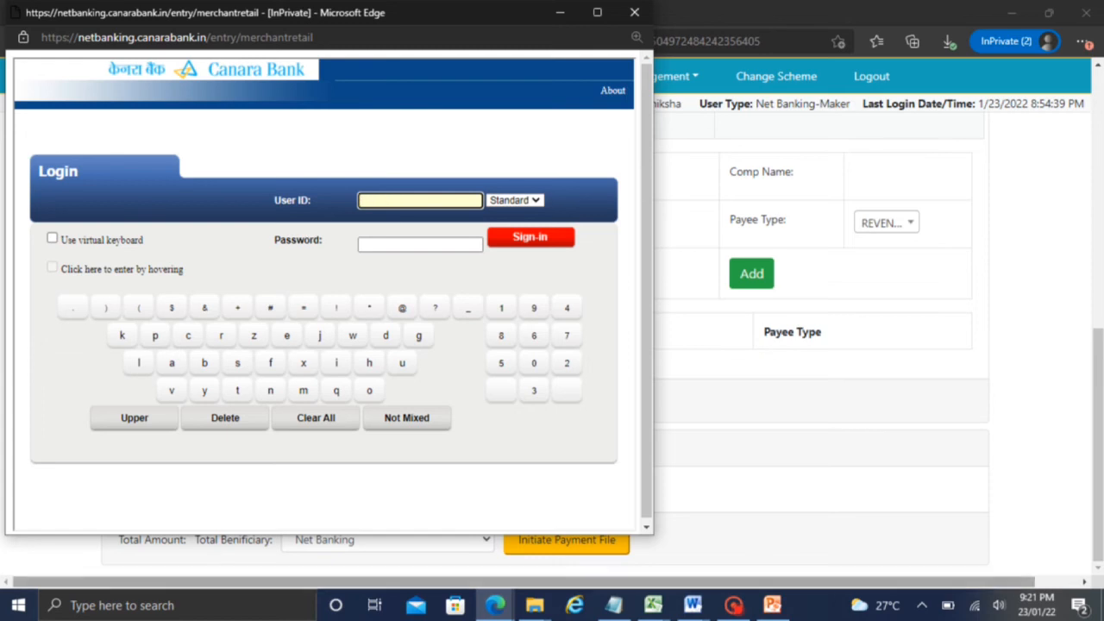
{"action": "left_click", "coordinate": [734, 606]}
{"action": "left_click", "coordinate": [1085, 582]}
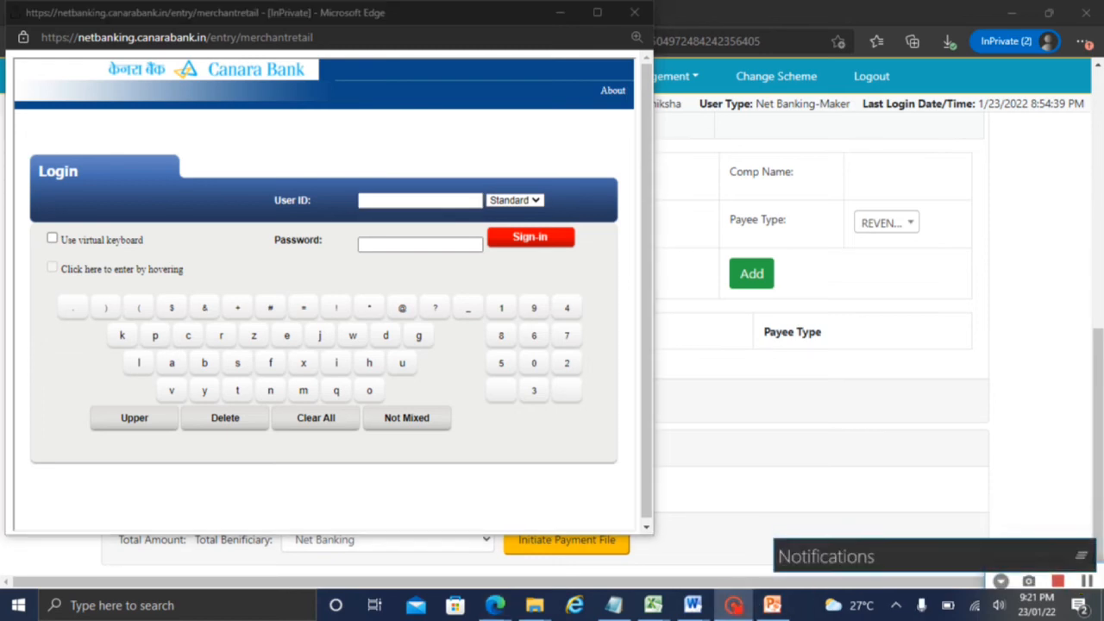
{"action": "left_click", "coordinate": [396, 199]}
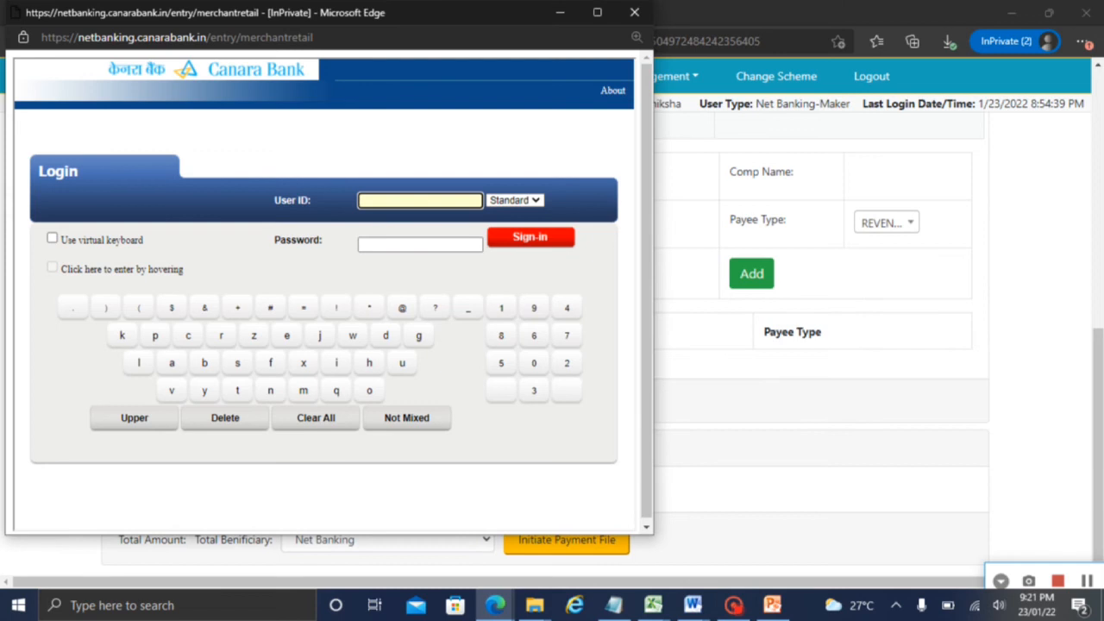
{"action": "key", "text": "ctrl+v"}
{"action": "left_click", "coordinate": [412, 244]}
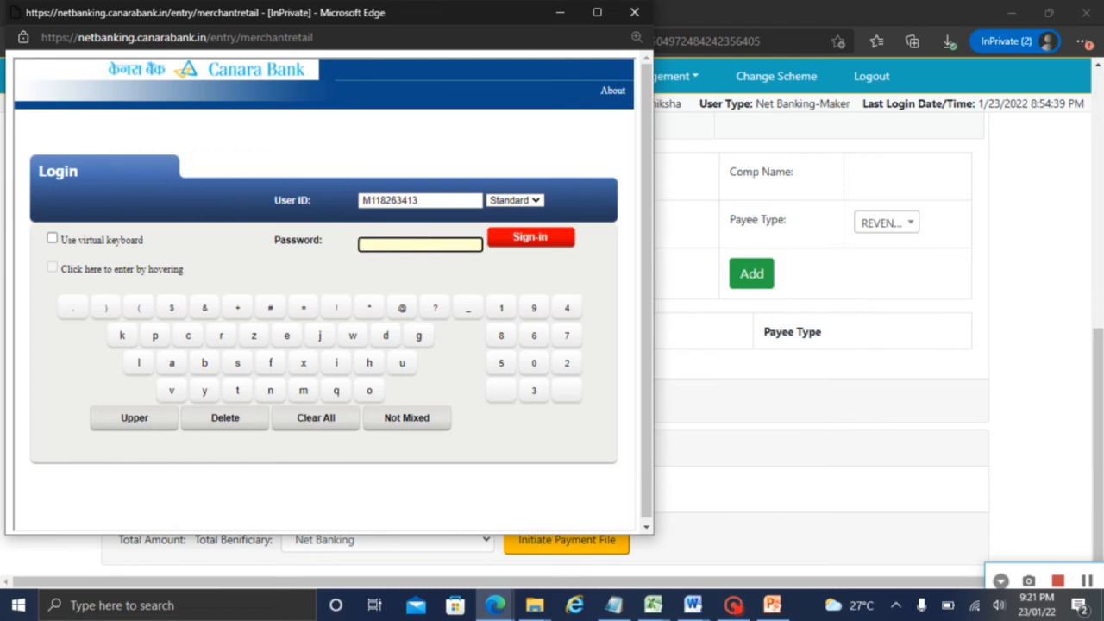
{"action": "type", "text": "*"}
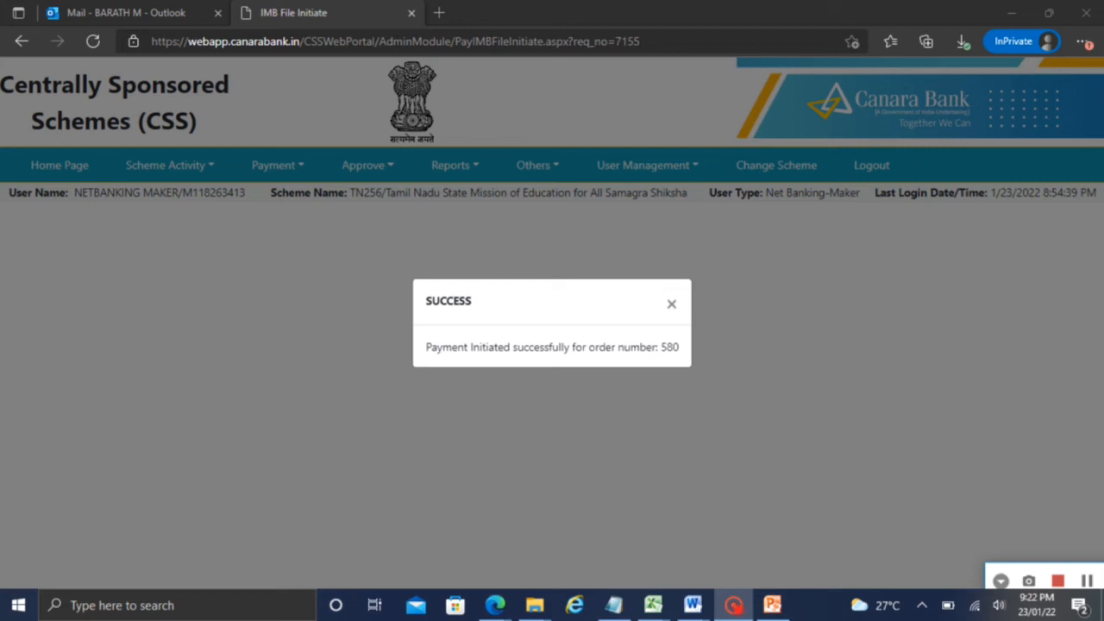
Dismiss the success message, review the Payment Initiation slide, then return to the portal as checker
{"action": "left_click", "coordinate": [671, 303]}
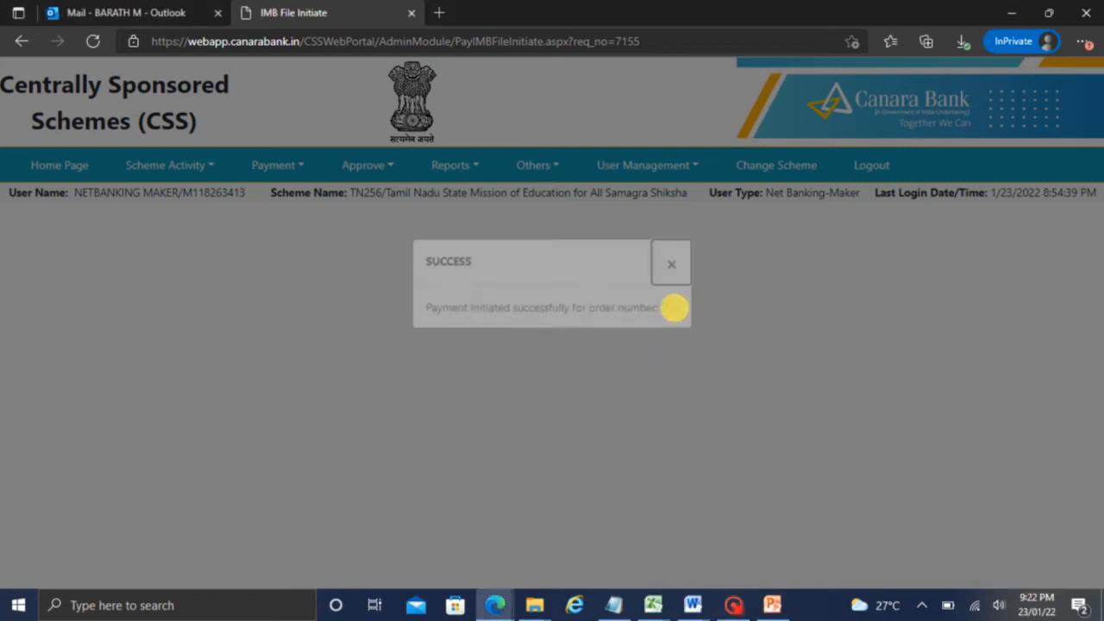
{"action": "mouse_move", "coordinate": [772, 604]}
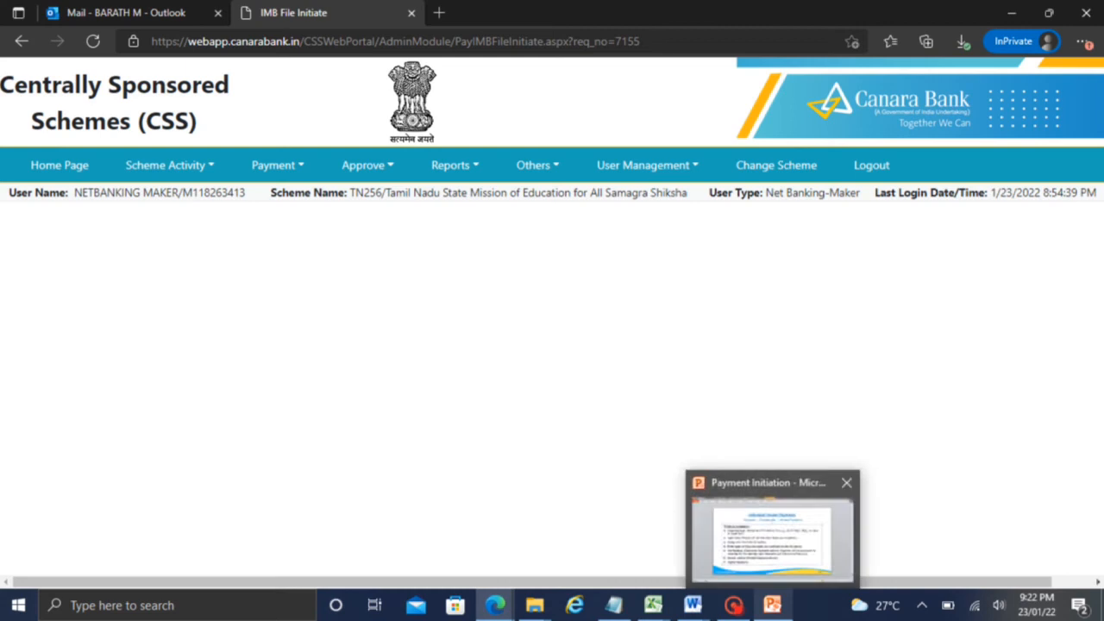
{"action": "left_click", "coordinate": [772, 539]}
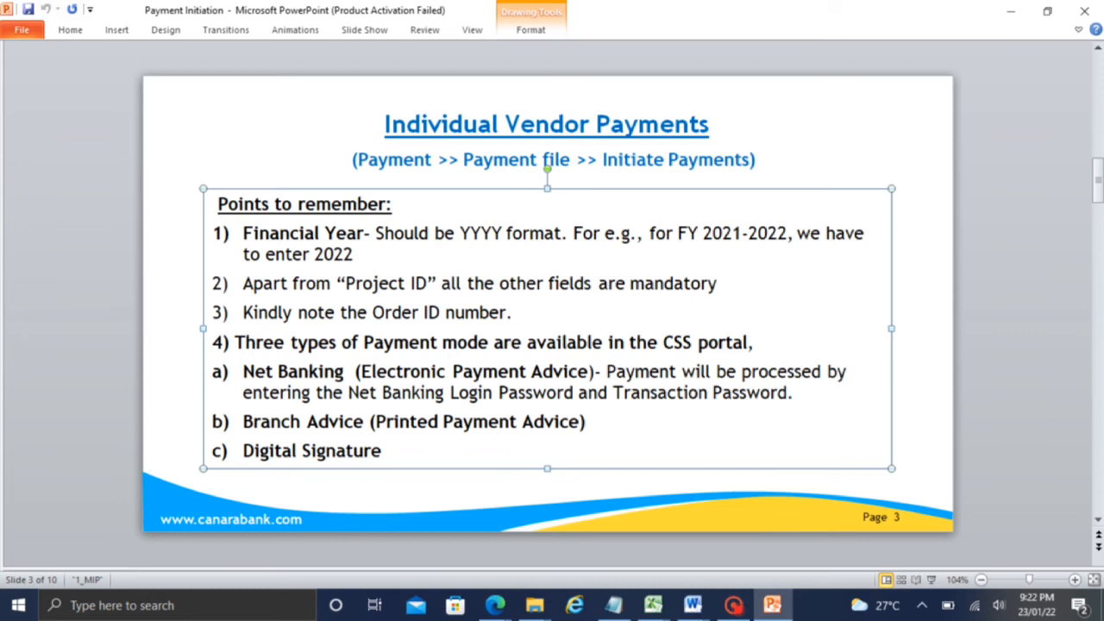
{"action": "left_click", "coordinate": [1011, 10]}
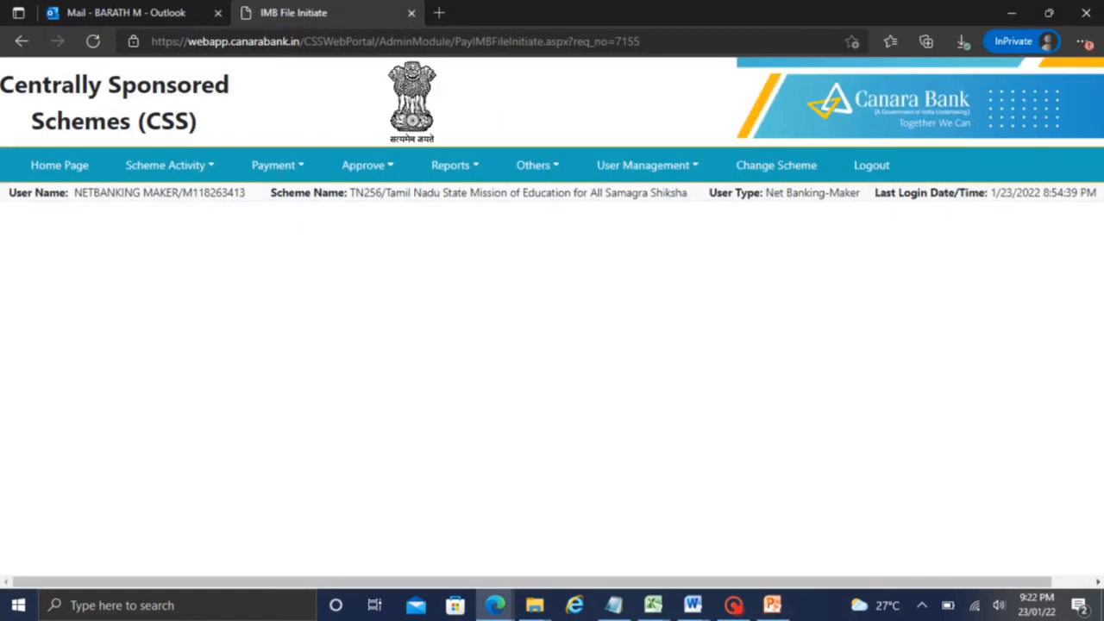
{"action": "left_click", "coordinate": [733, 604]}
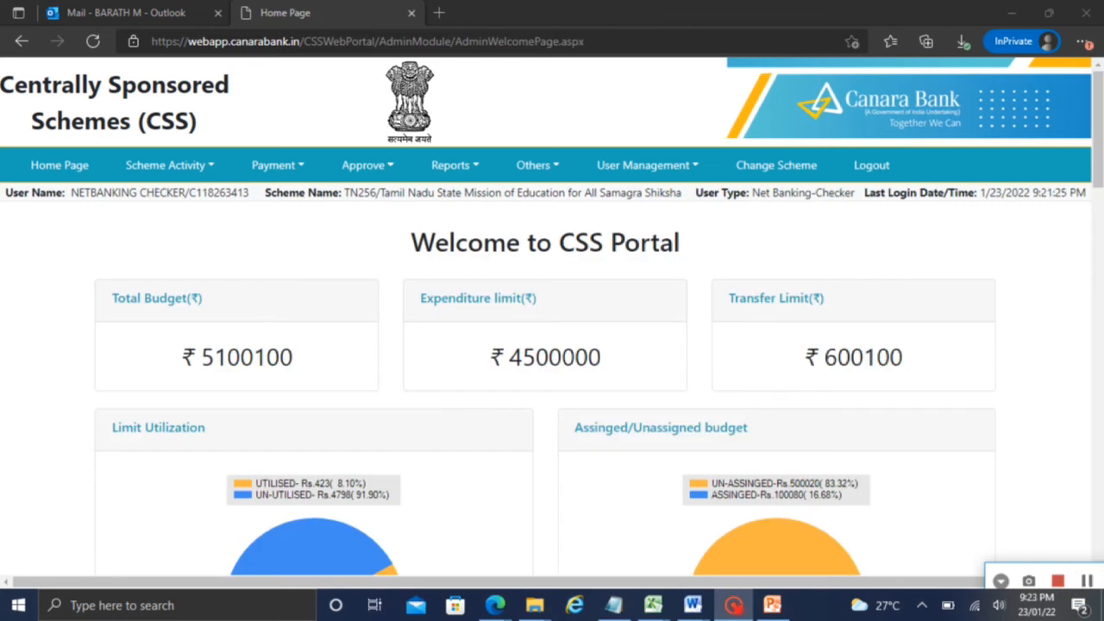
Go to Approve Payment File and load pending order 580-V-P-Test 23
{"action": "left_click_drag", "start_coordinate": [148, 193], "coordinate": [260, 224]}
{"action": "left_click", "coordinate": [259, 223]}
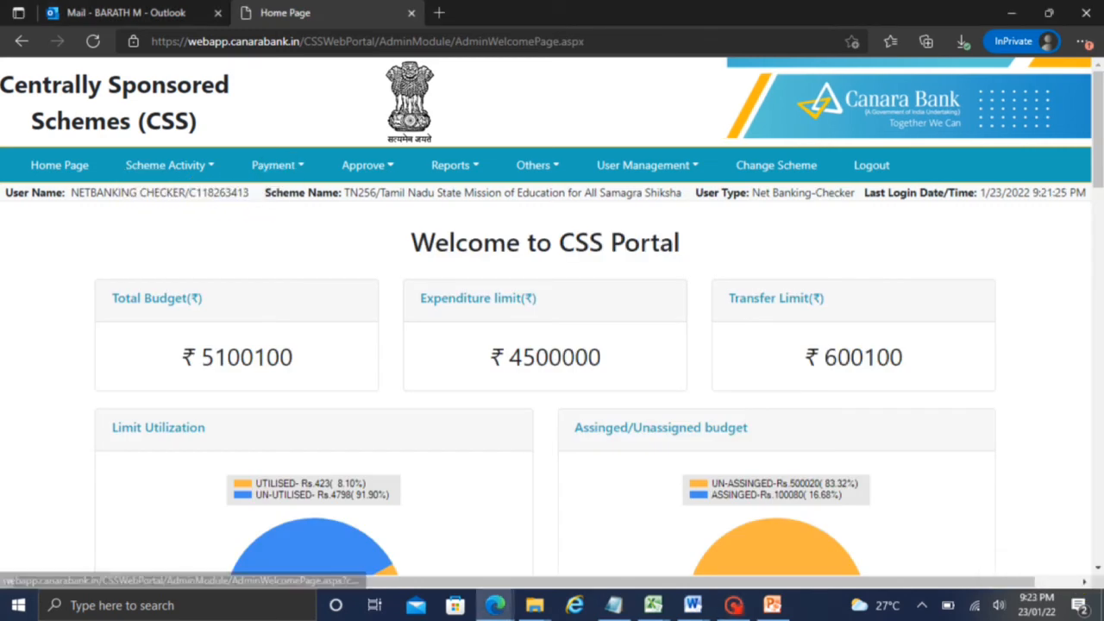
{"action": "left_click", "coordinate": [366, 165]}
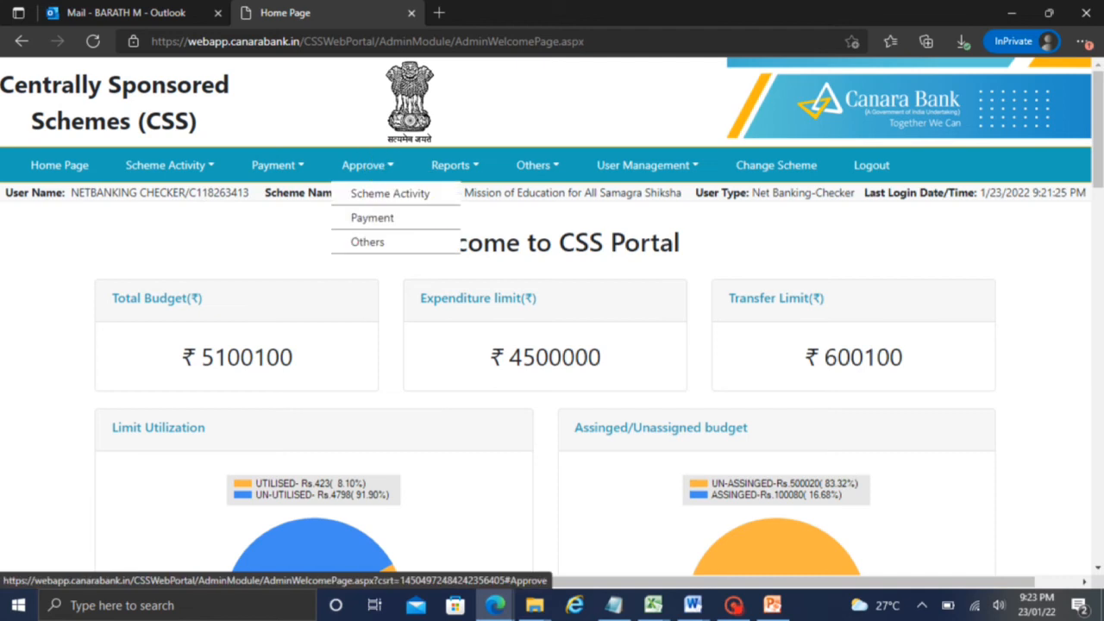
{"action": "mouse_move", "coordinate": [388, 219]}
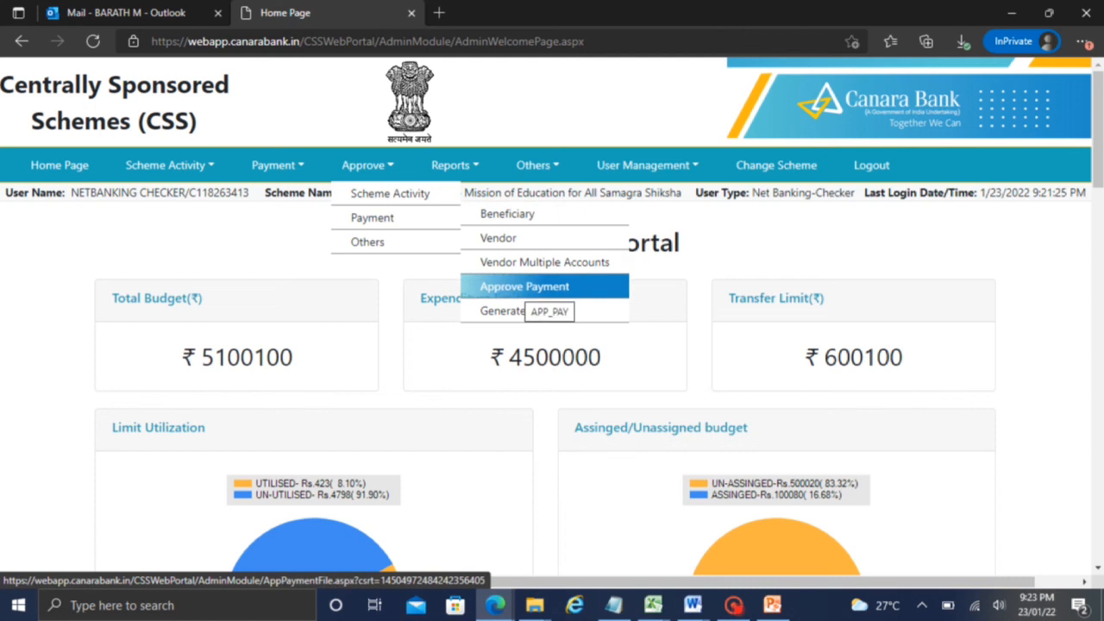
{"action": "left_click", "coordinate": [516, 286]}
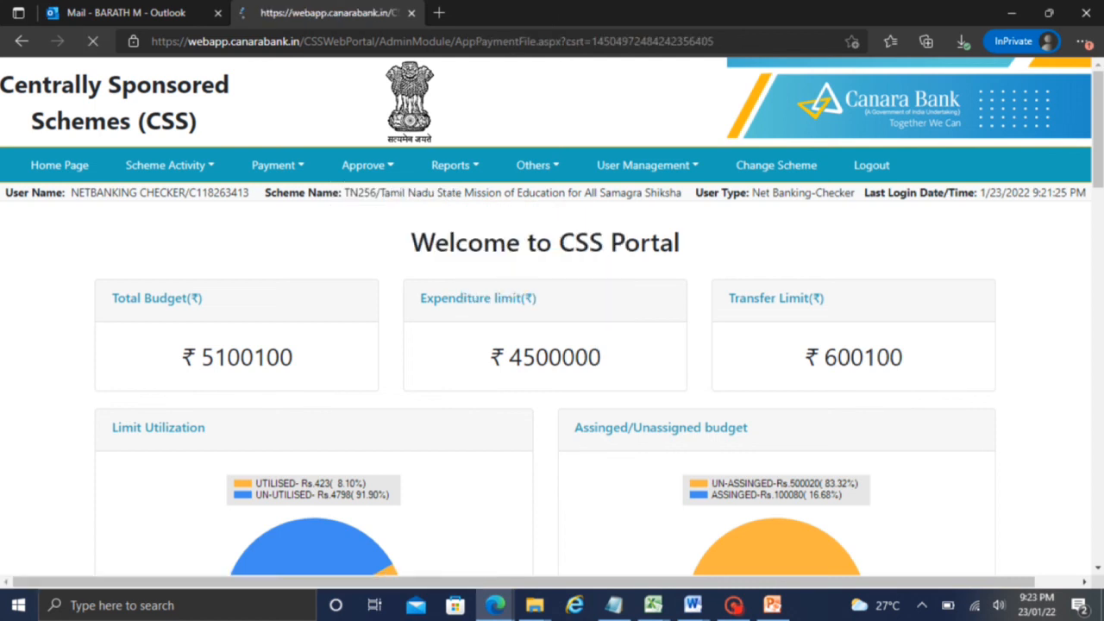
{"action": "left_click", "coordinate": [350, 306]}
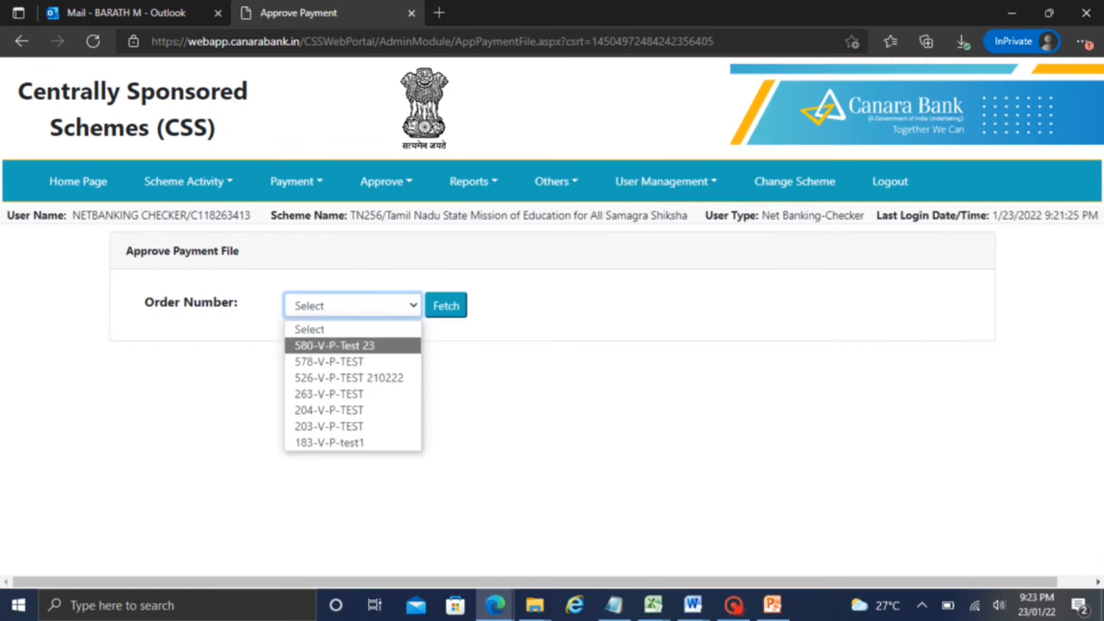
{"action": "left_click", "coordinate": [335, 345]}
{"action": "left_click", "coordinate": [445, 307]}
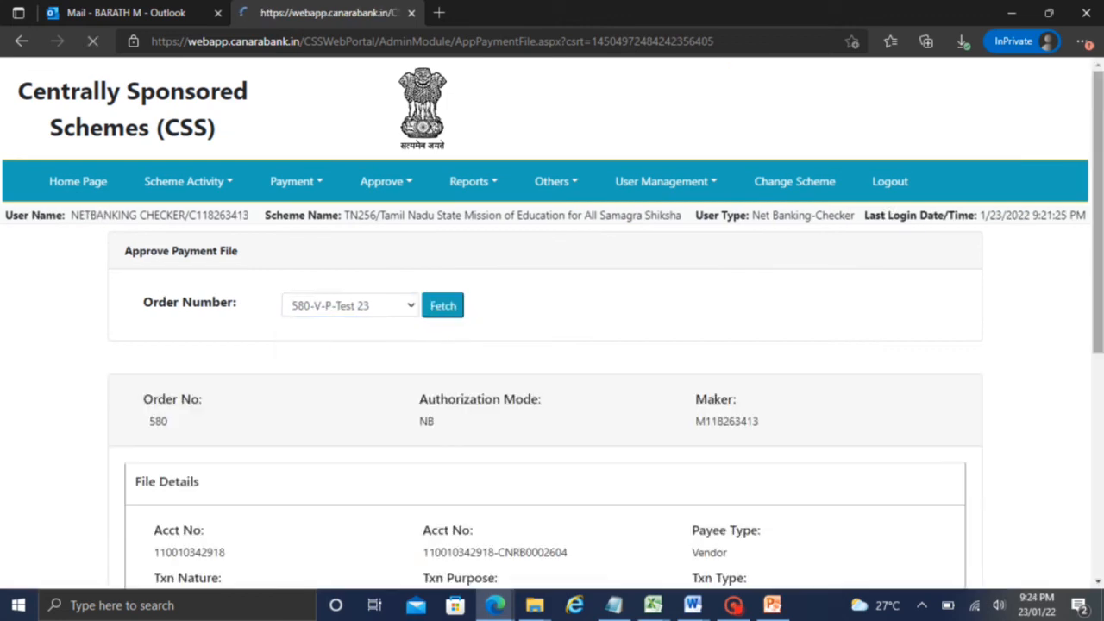
Review order 580's details and approve it with the Net Banking Transaction Password, accepting the alert
{"action": "scroll", "coordinate": [1092, 302], "scroll_direction": "down", "scroll_amount": 3}
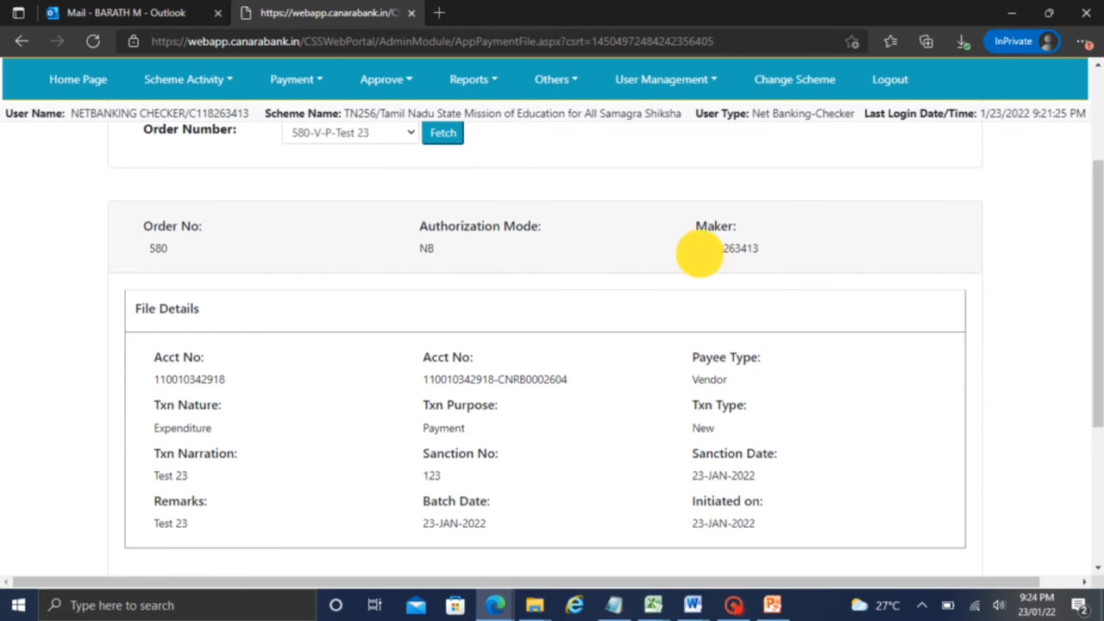
{"action": "left_click_drag", "start_coordinate": [696, 249], "coordinate": [760, 251]}
{"action": "scroll", "coordinate": [1091, 296], "scroll_direction": "down", "scroll_amount": 2}
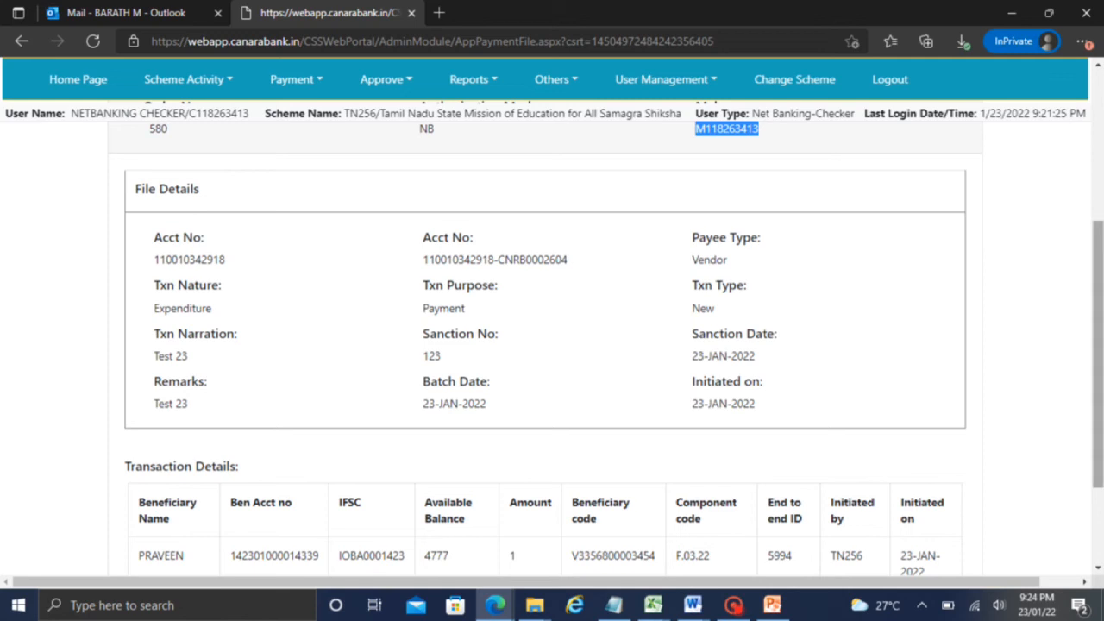
{"action": "scroll", "coordinate": [1095, 319], "scroll_direction": "down", "scroll_amount": 2}
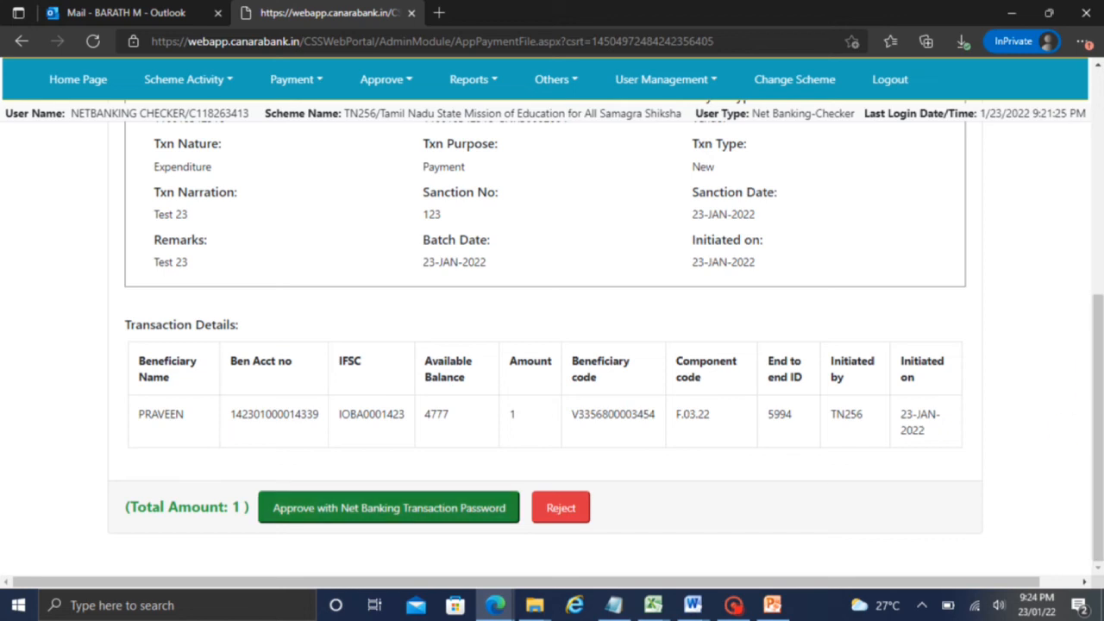
{"action": "left_click", "coordinate": [336, 507]}
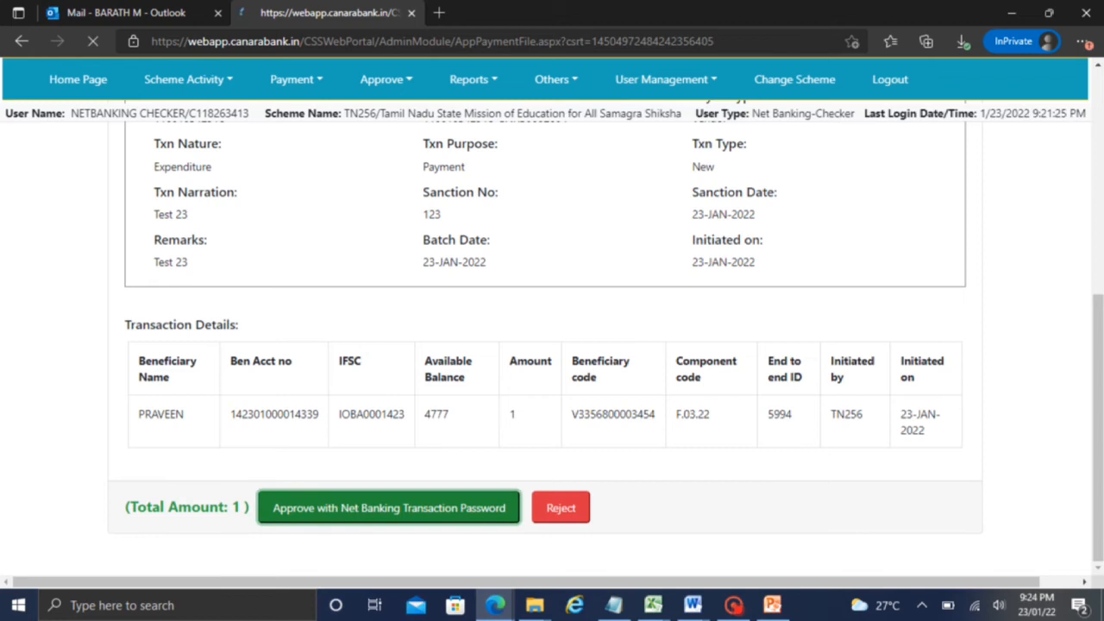
{"action": "left_click", "coordinate": [693, 140]}
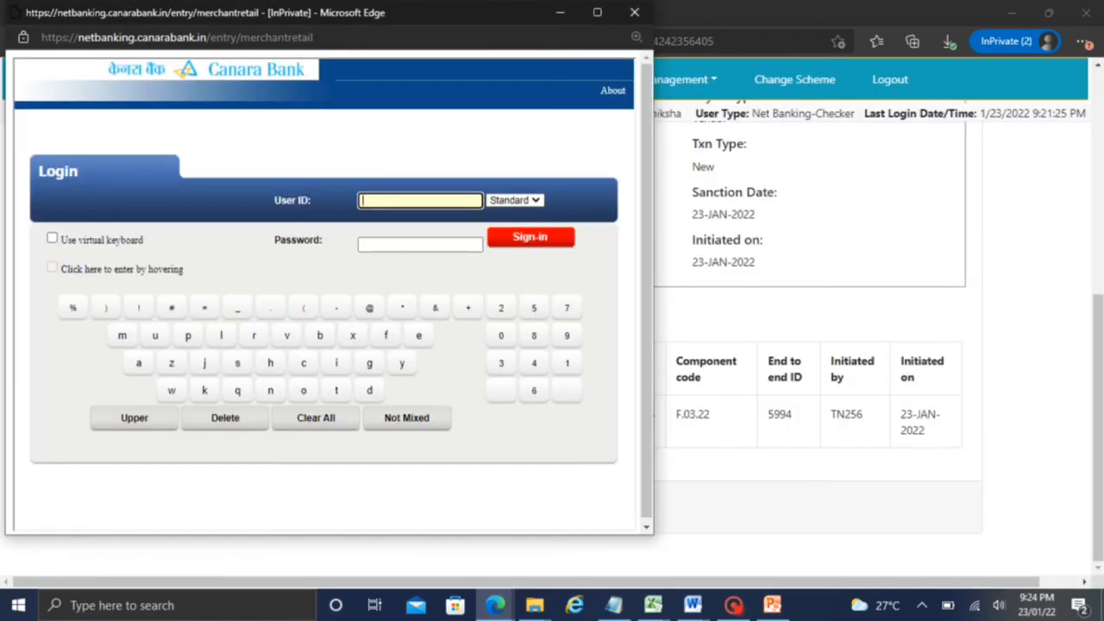
Sign in to the Net Banking popup to approve order 580 and dismiss the success message
{"action": "left_click", "coordinate": [733, 604]}
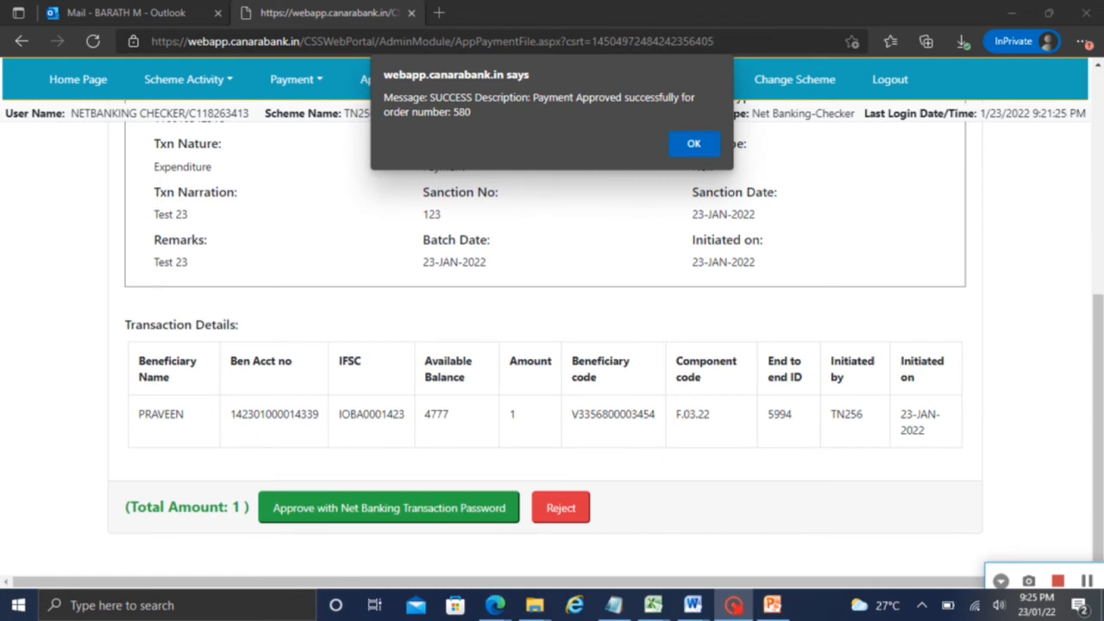
{"action": "left_click", "coordinate": [694, 142]}
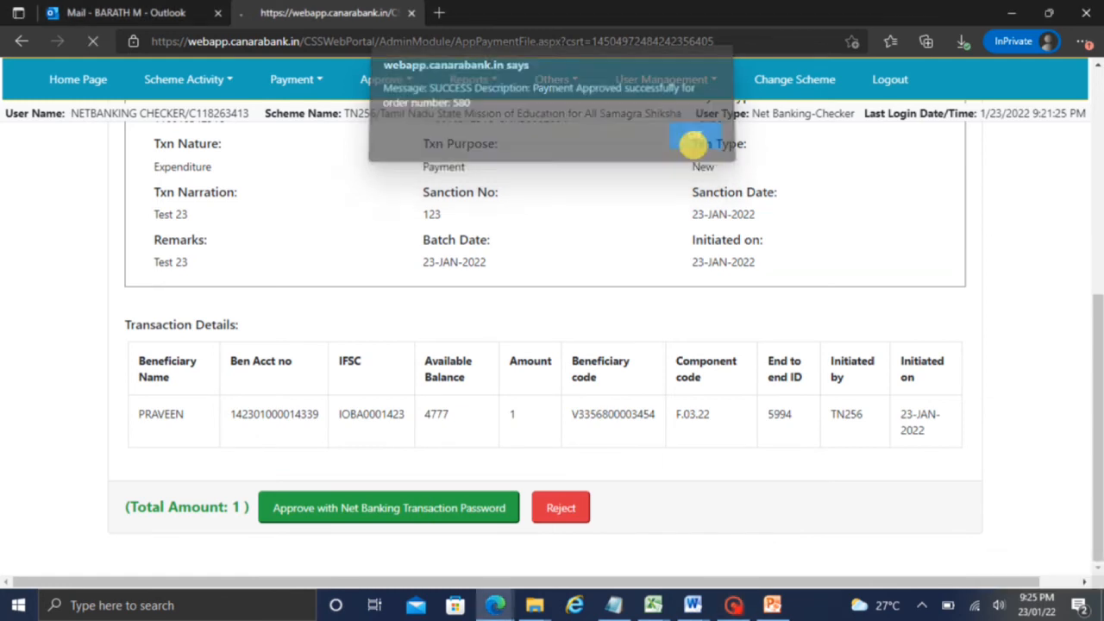
{"action": "left_click", "coordinate": [470, 177]}
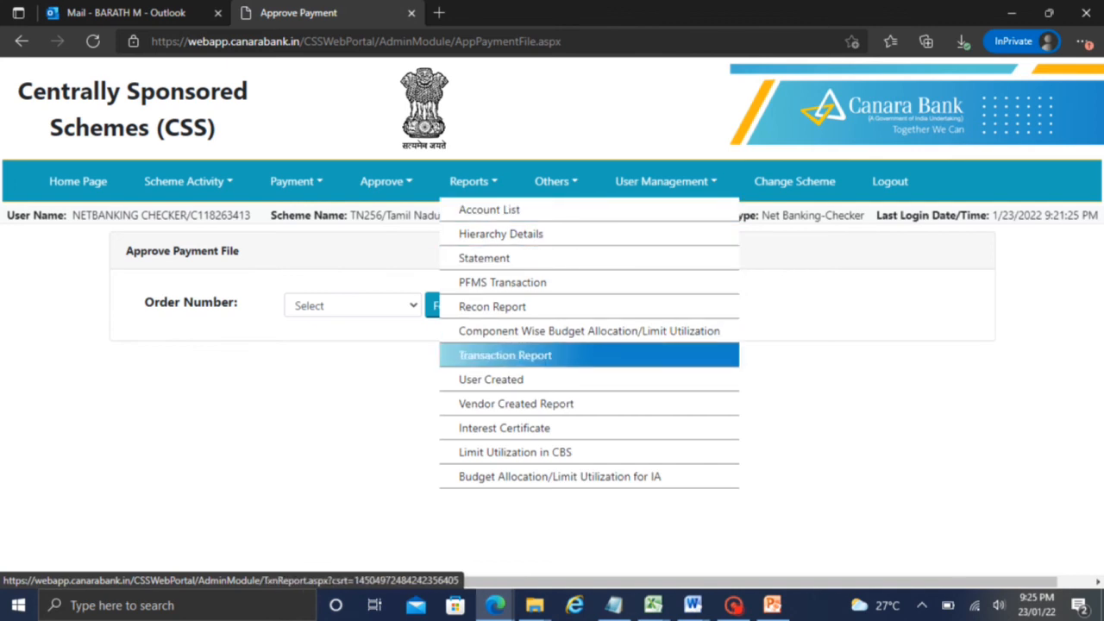
Open the Transaction Report and set its From Date to 23-Jan-2022
{"action": "left_click", "coordinate": [505, 357]}
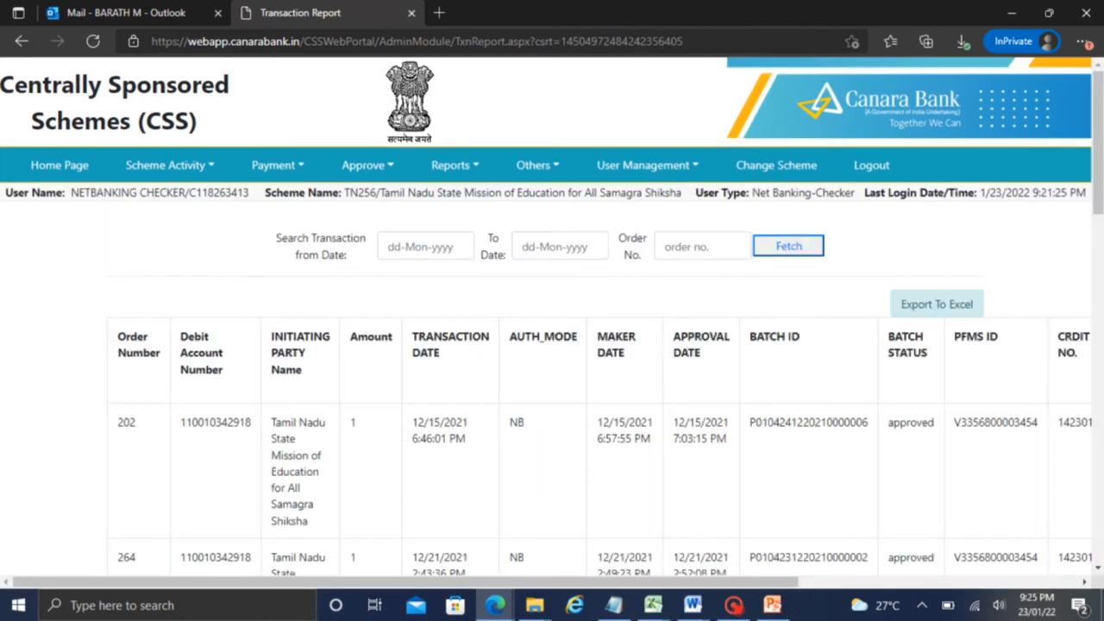
{"action": "left_click", "coordinate": [431, 246]}
{"action": "left_click", "coordinate": [453, 302]}
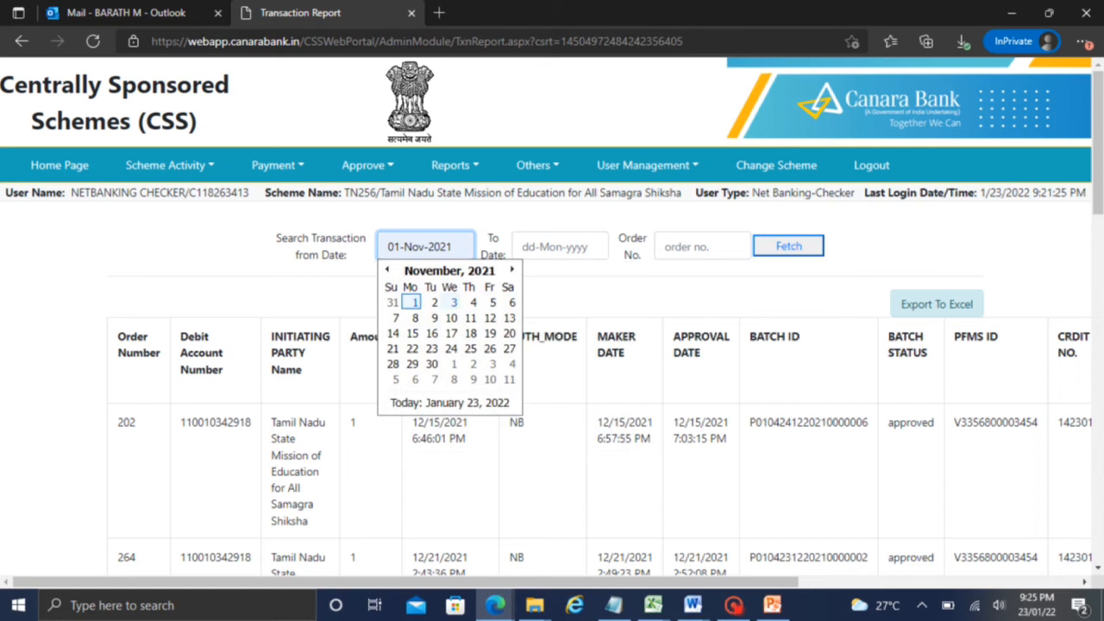
{"action": "left_click", "coordinate": [512, 270]}
{"action": "left_click", "coordinate": [512, 270]}
{"action": "left_click", "coordinate": [511, 270]}
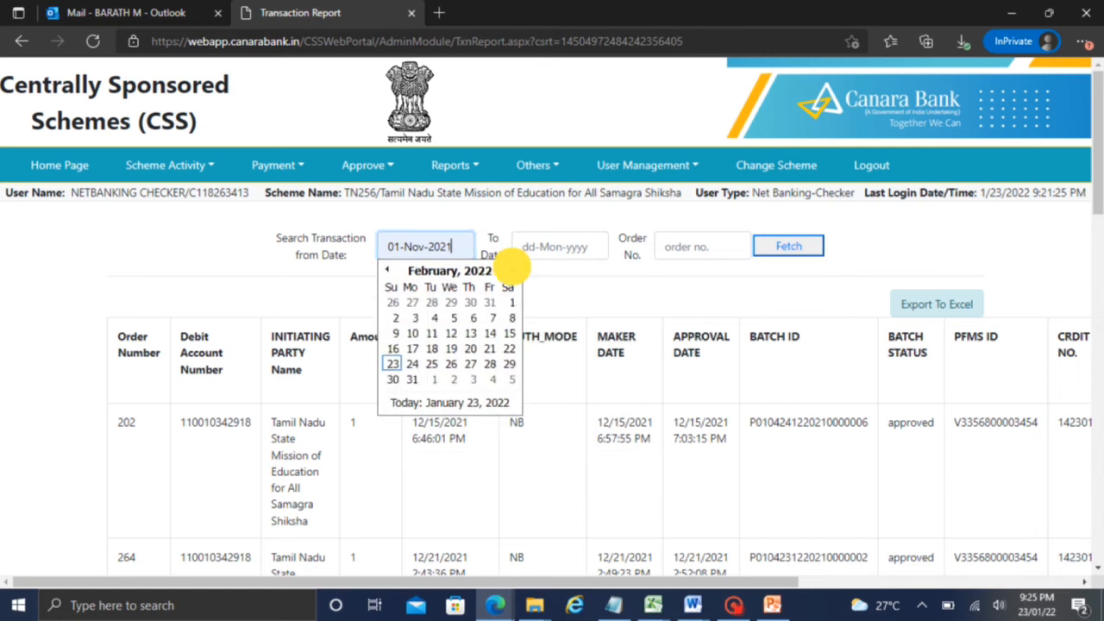
{"action": "left_click", "coordinate": [454, 165]}
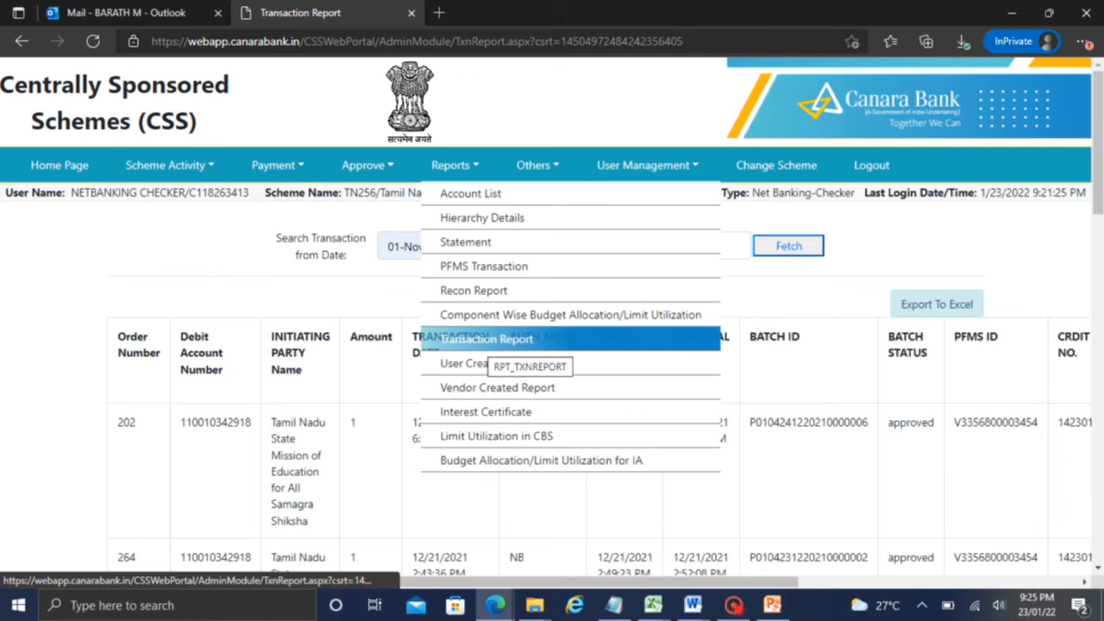
{"action": "left_click", "coordinate": [435, 246]}
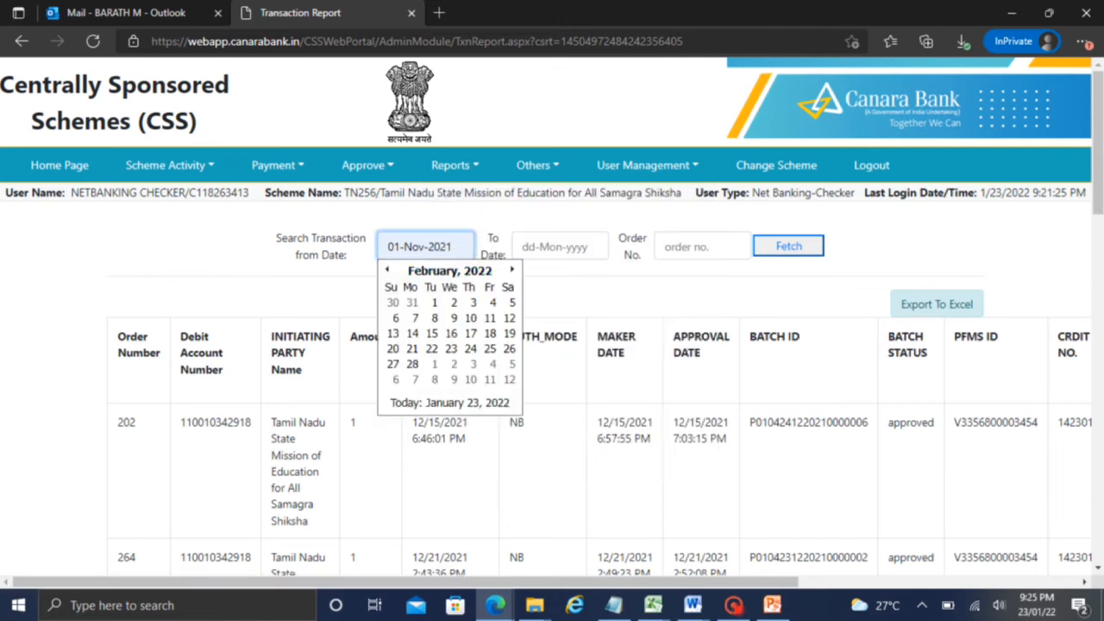
{"action": "left_click", "coordinate": [387, 270]}
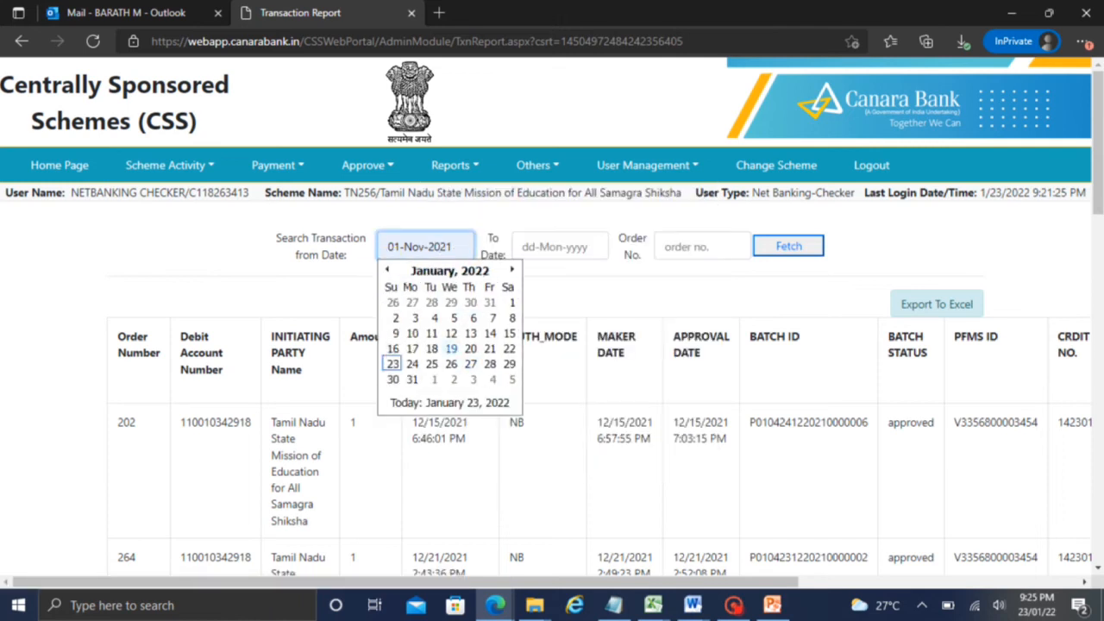
{"action": "left_click", "coordinate": [392, 363]}
Set the To Date to 23-Jan-2022, filter by order 580, and fetch the results
{"action": "left_click", "coordinate": [555, 247]}
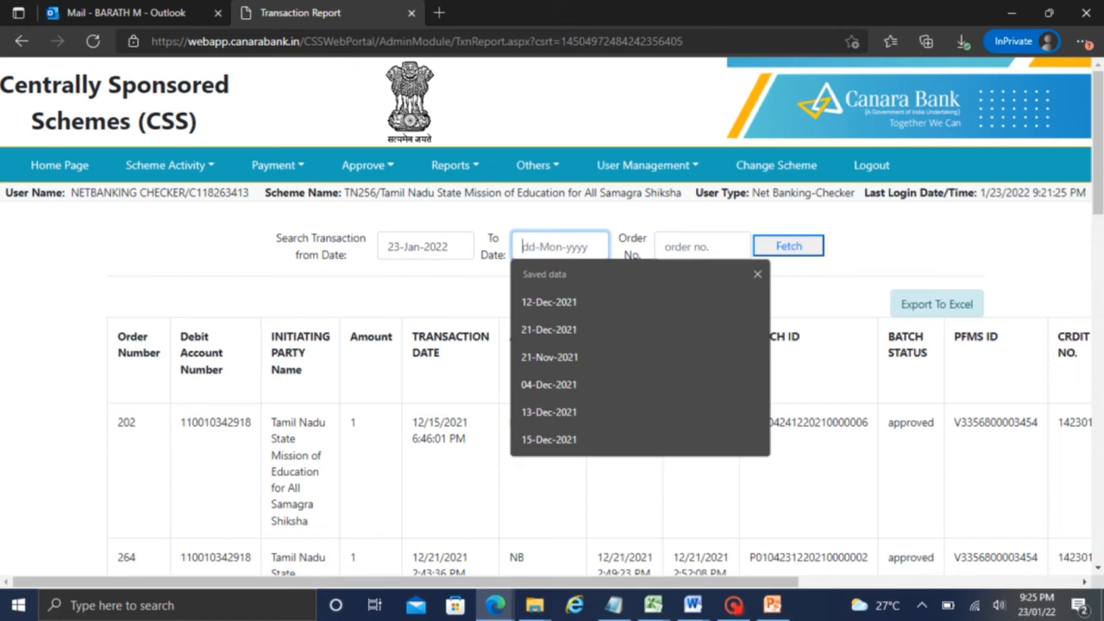
{"action": "left_click", "coordinate": [547, 301]}
{"action": "left_click", "coordinate": [639, 270]}
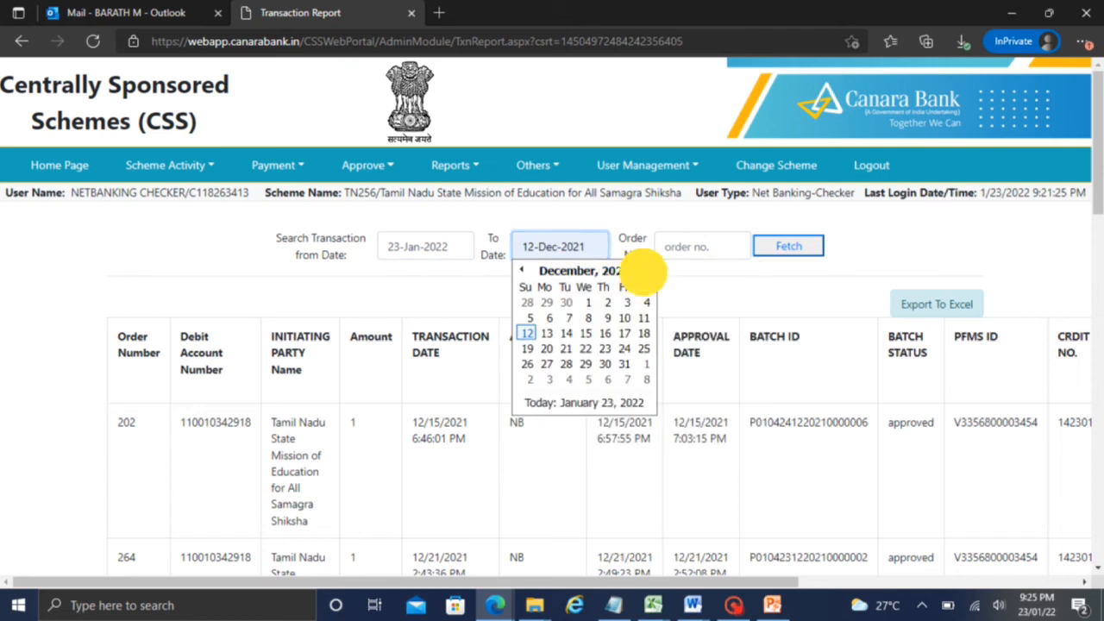
{"action": "left_click", "coordinate": [527, 364]}
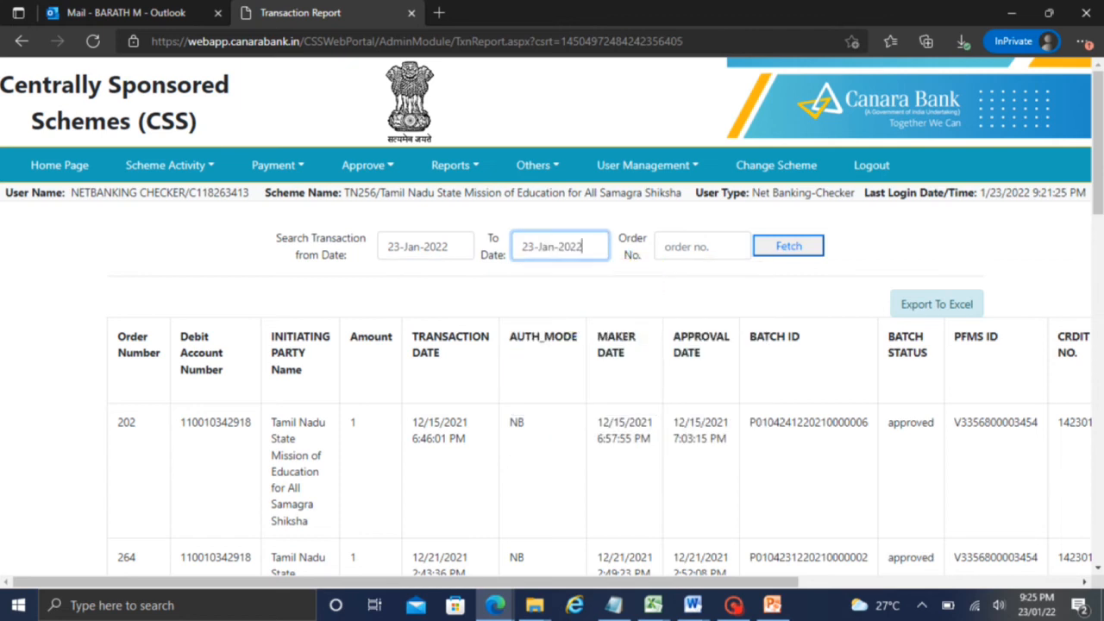
{"action": "left_click", "coordinate": [694, 247]}
{"action": "type", "text": "580"}
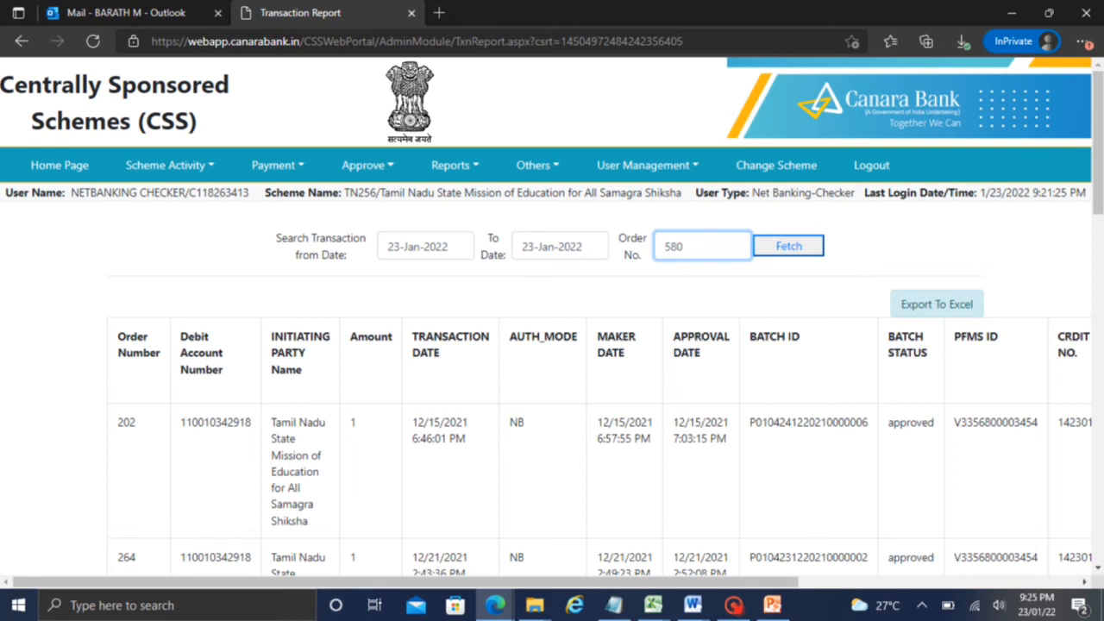
{"action": "key", "text": "Return"}
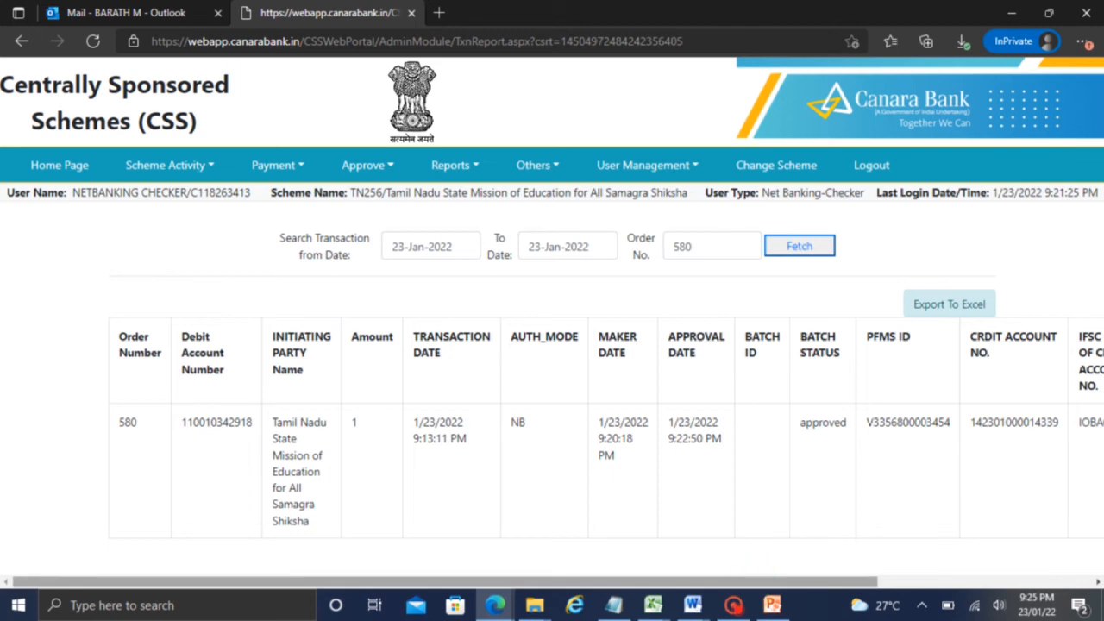
Check order 580's Customer Name and Payment Flag, then bring up the Individual Vendor Payments slide
{"action": "left_click_drag", "start_coordinate": [764, 584], "coordinate": [1037, 594]}
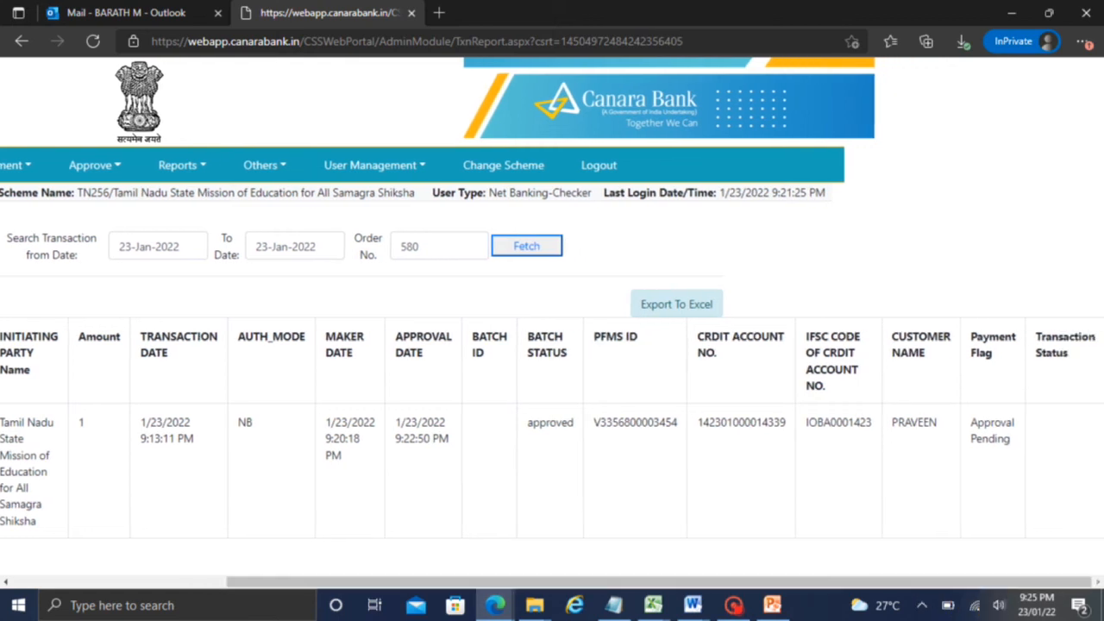
{"action": "left_click_drag", "start_coordinate": [690, 583], "coordinate": [466, 582]}
{"action": "left_click", "coordinate": [734, 604]}
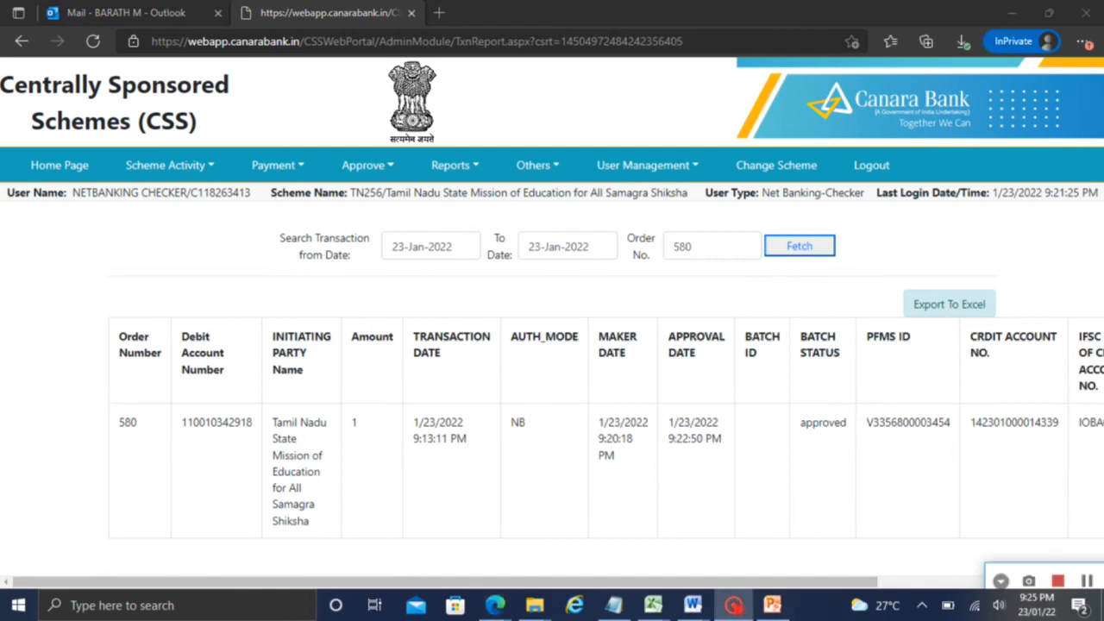
{"action": "left_click", "coordinate": [1086, 582]}
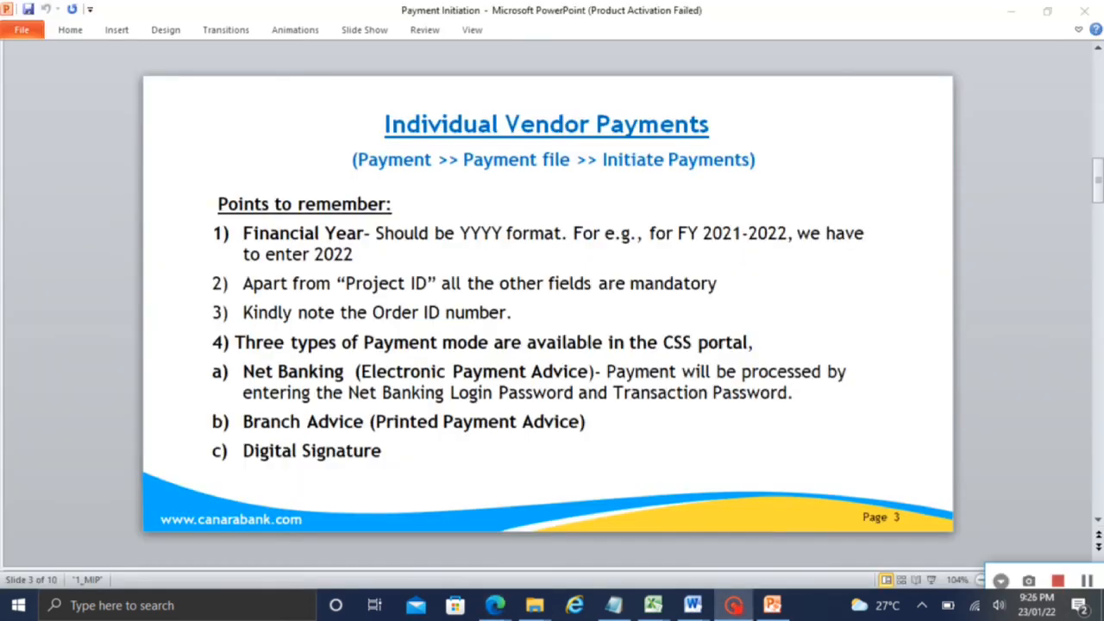
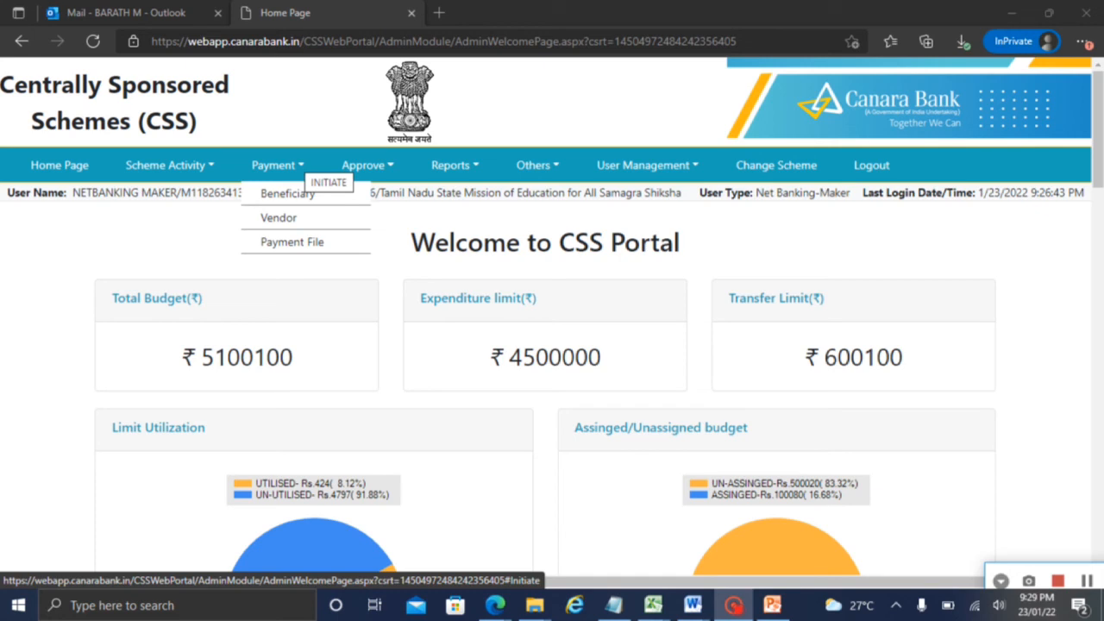
Open Add Beneficiary/Vendor details, view its order number list, then return to the portal home page
{"action": "mouse_move", "coordinate": [303, 242]}
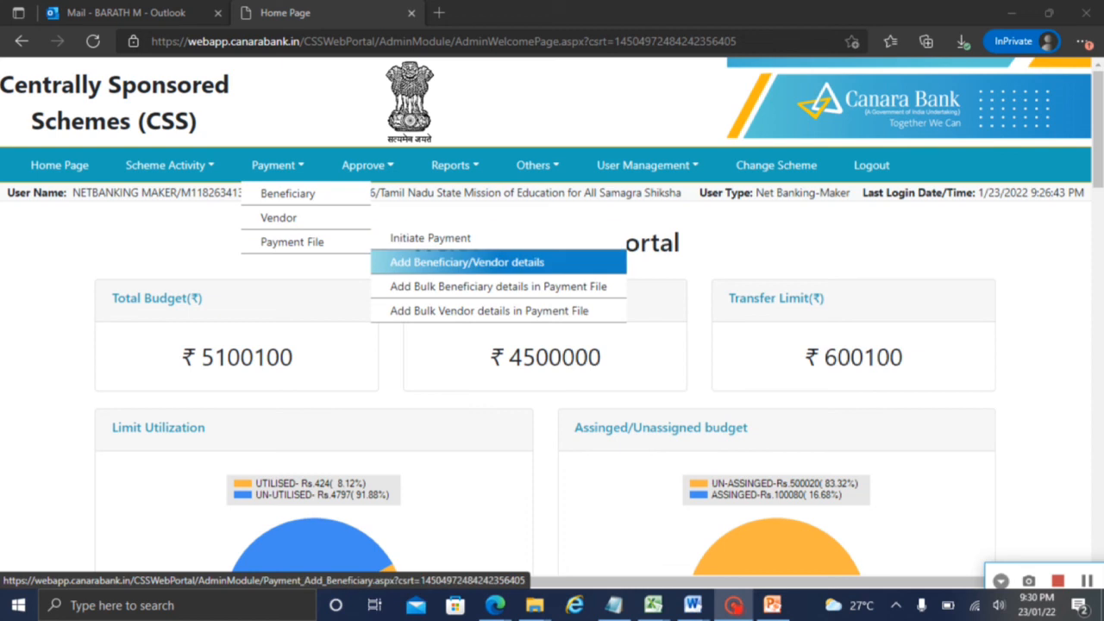
{"action": "left_click", "coordinate": [419, 260]}
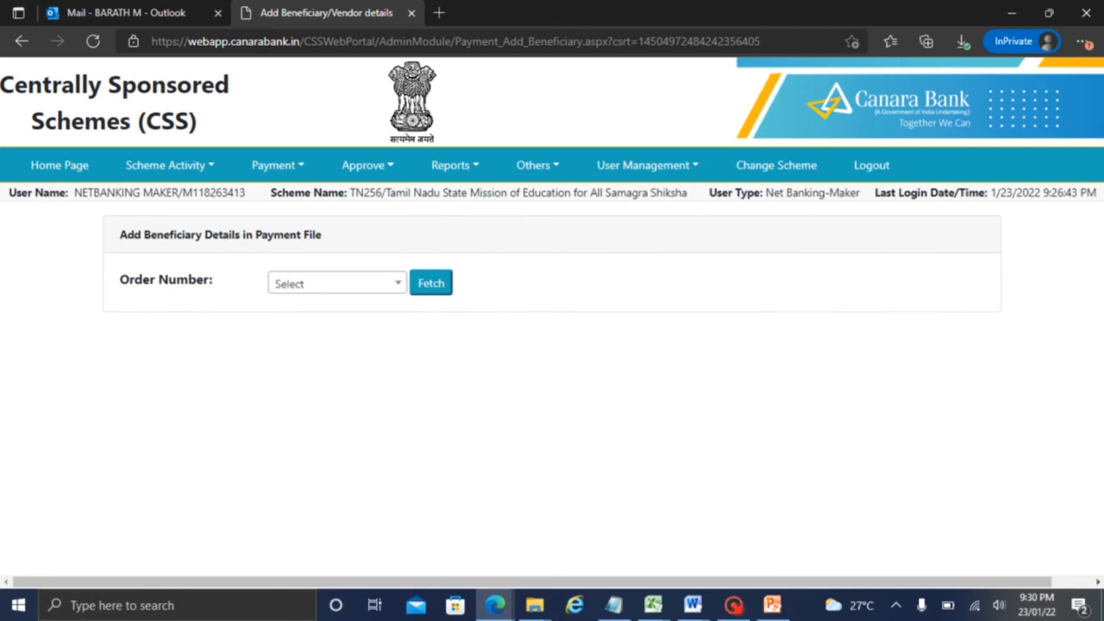
{"action": "left_click", "coordinate": [301, 283]}
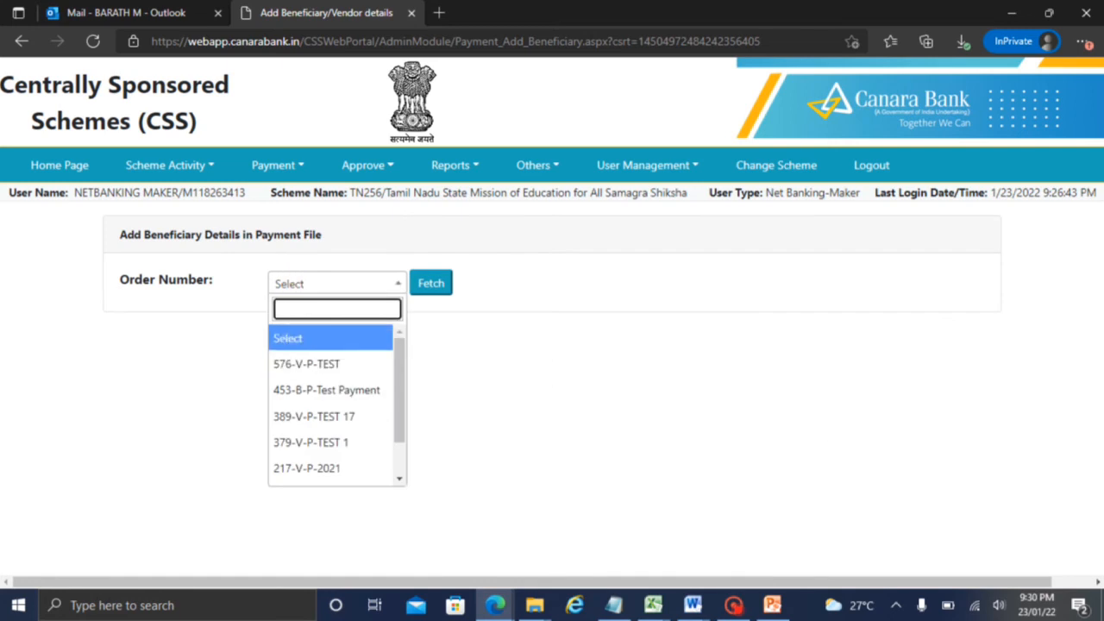
{"action": "left_click", "coordinate": [529, 300]}
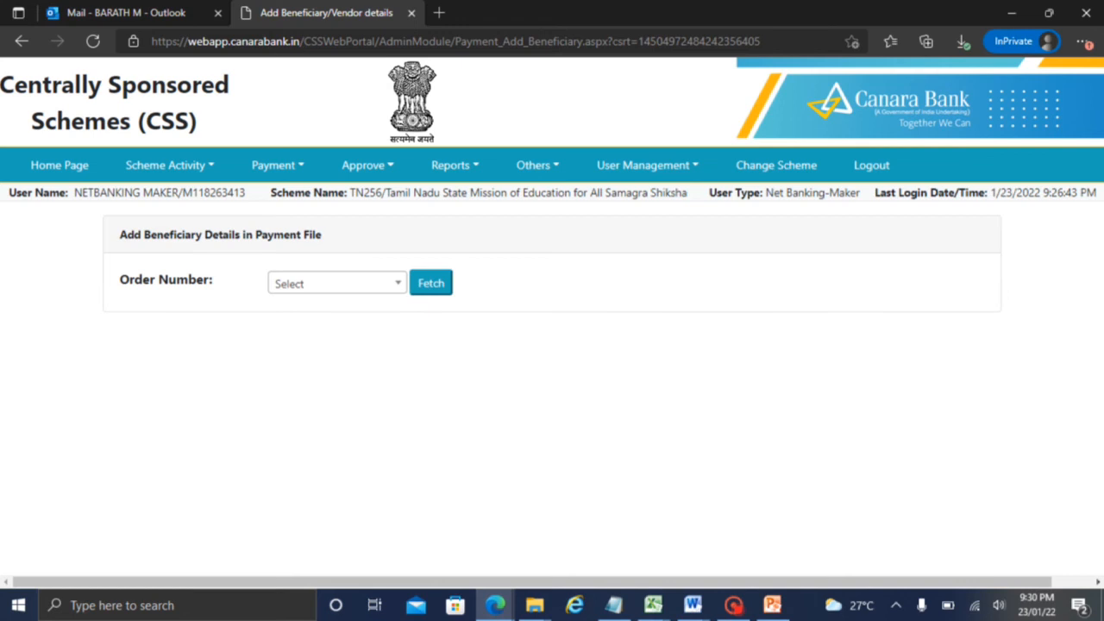
{"action": "left_click", "coordinate": [289, 165]}
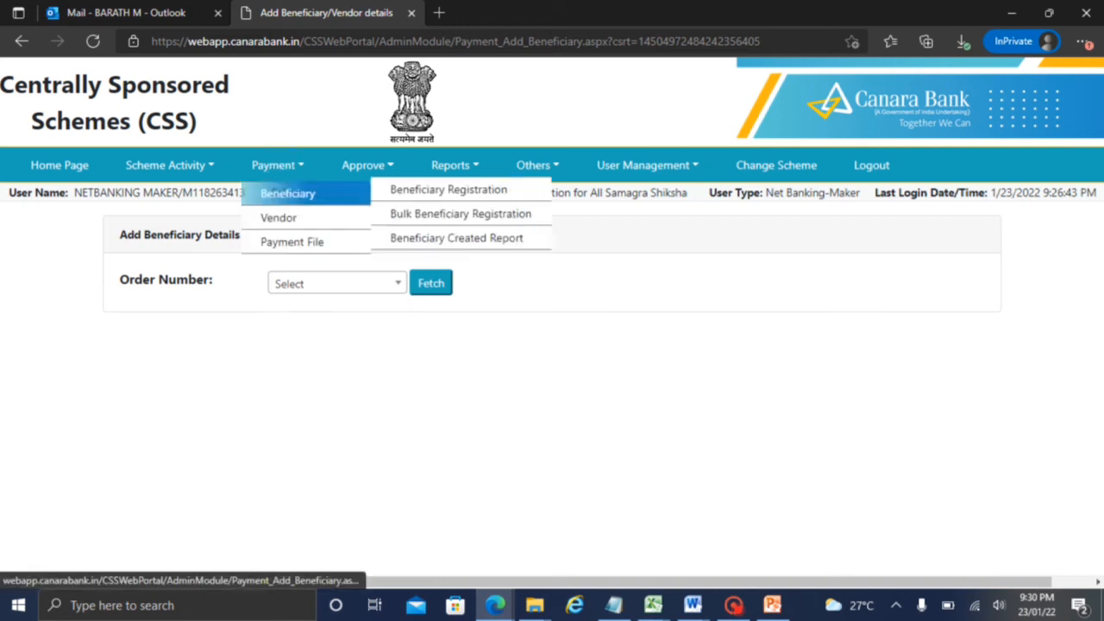
{"action": "mouse_move", "coordinate": [298, 244]}
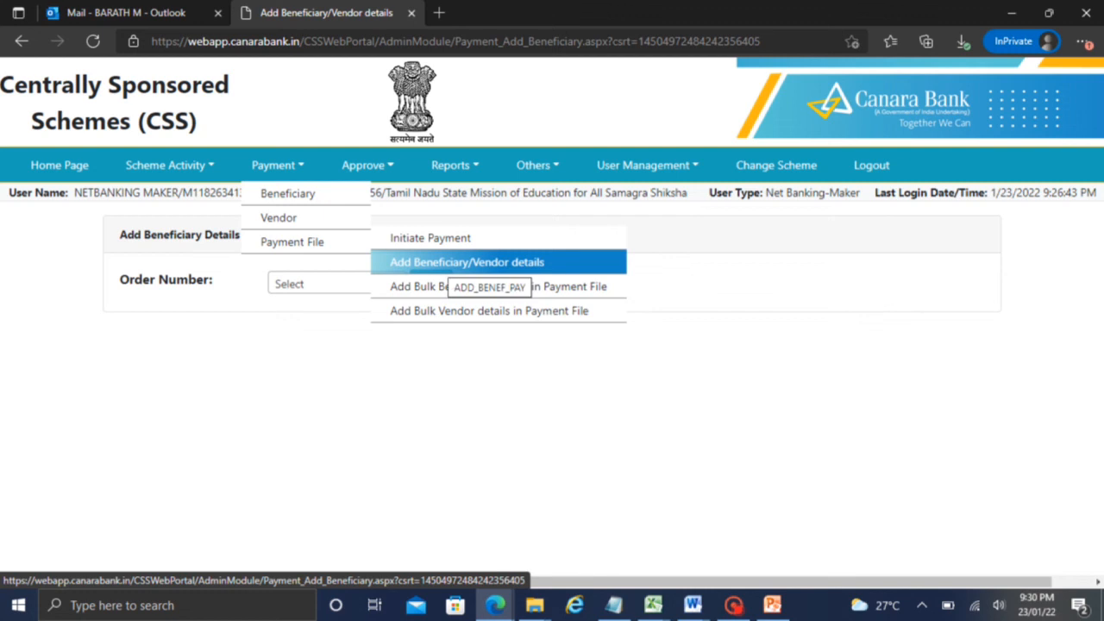
{"action": "left_click", "coordinate": [215, 327]}
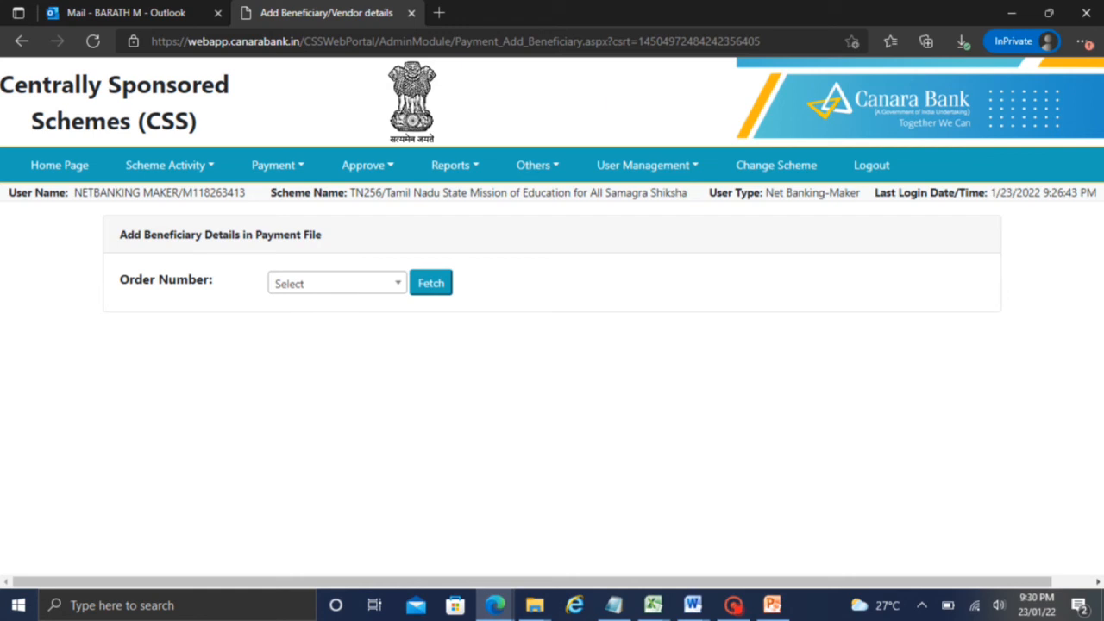
{"action": "left_click", "coordinate": [84, 168]}
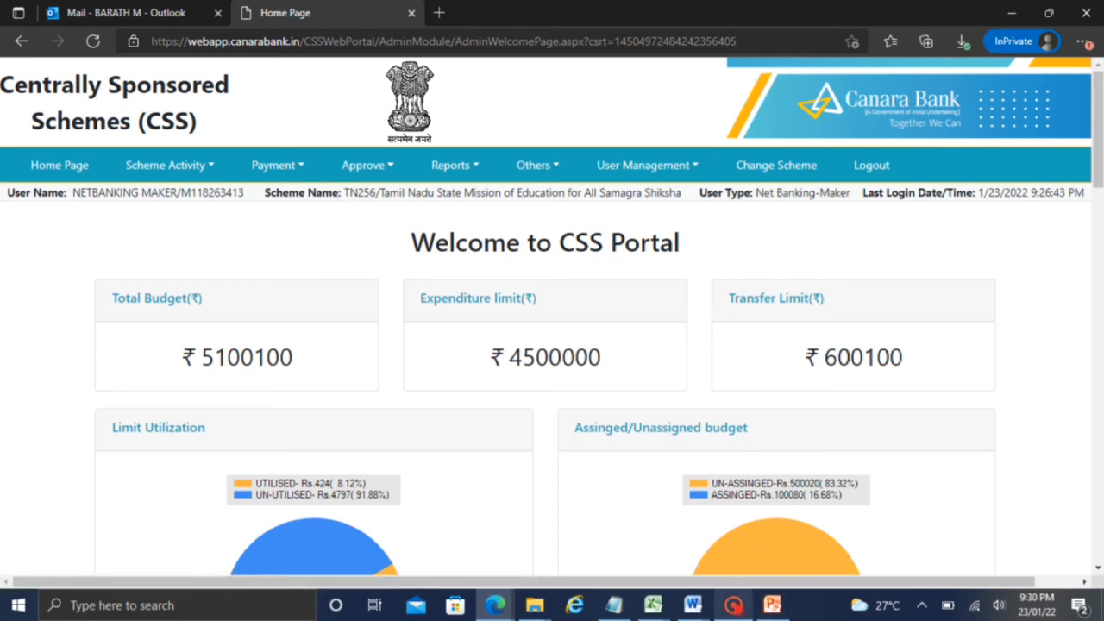
Open the Initiate Payment form and scroll through it
{"action": "mouse_move", "coordinate": [277, 165]}
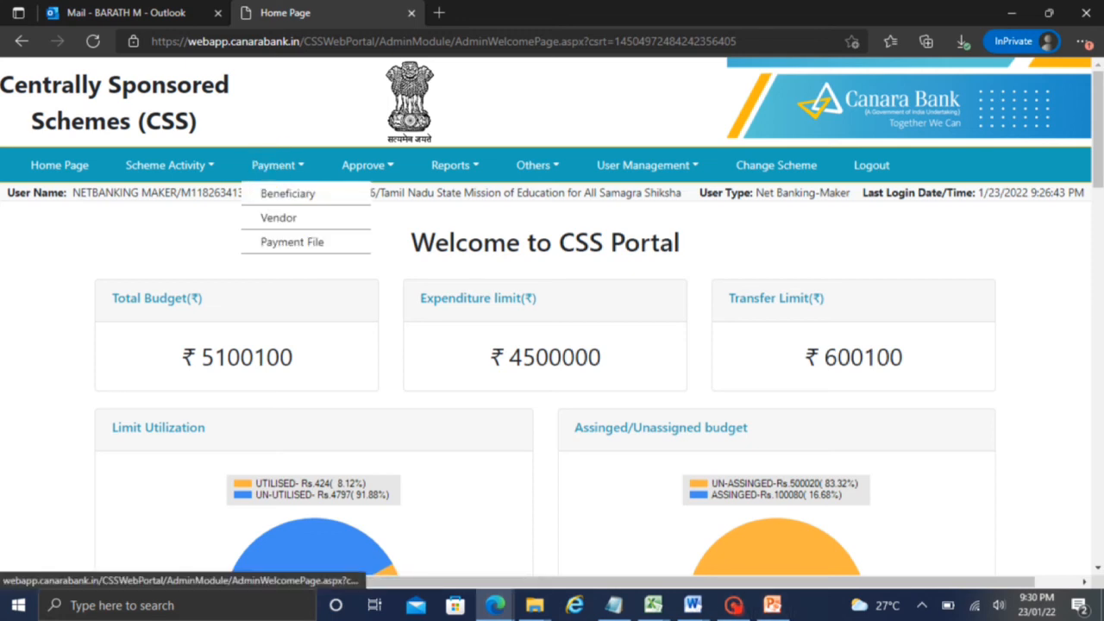
{"action": "mouse_move", "coordinate": [292, 243]}
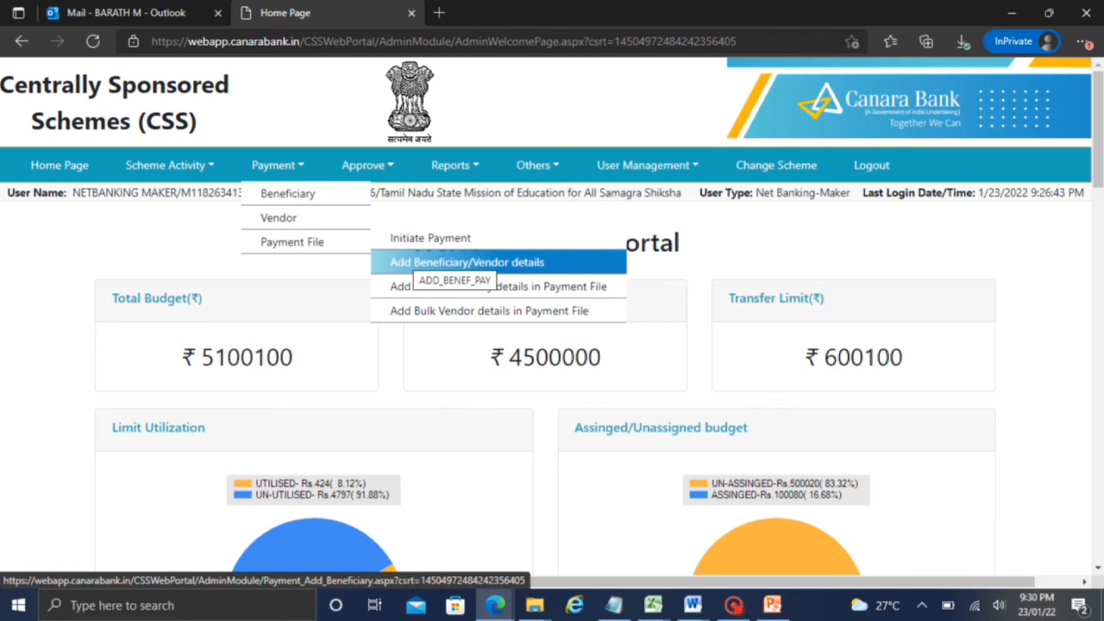
{"action": "left_click", "coordinate": [429, 237]}
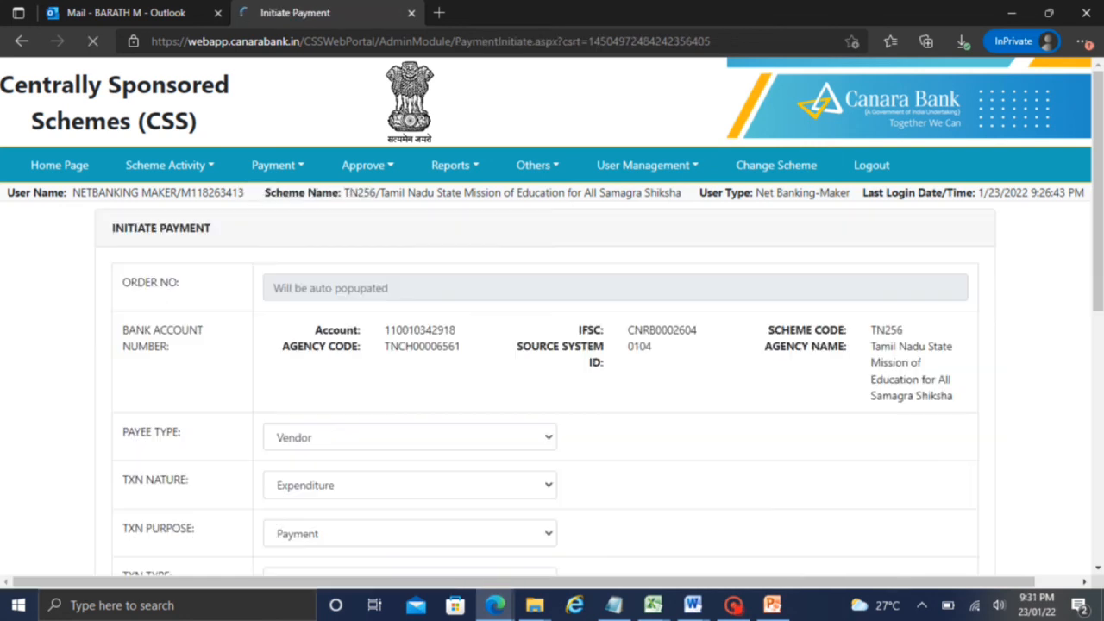
{"action": "left_click_drag", "start_coordinate": [1083, 285], "coordinate": [1079, 334]}
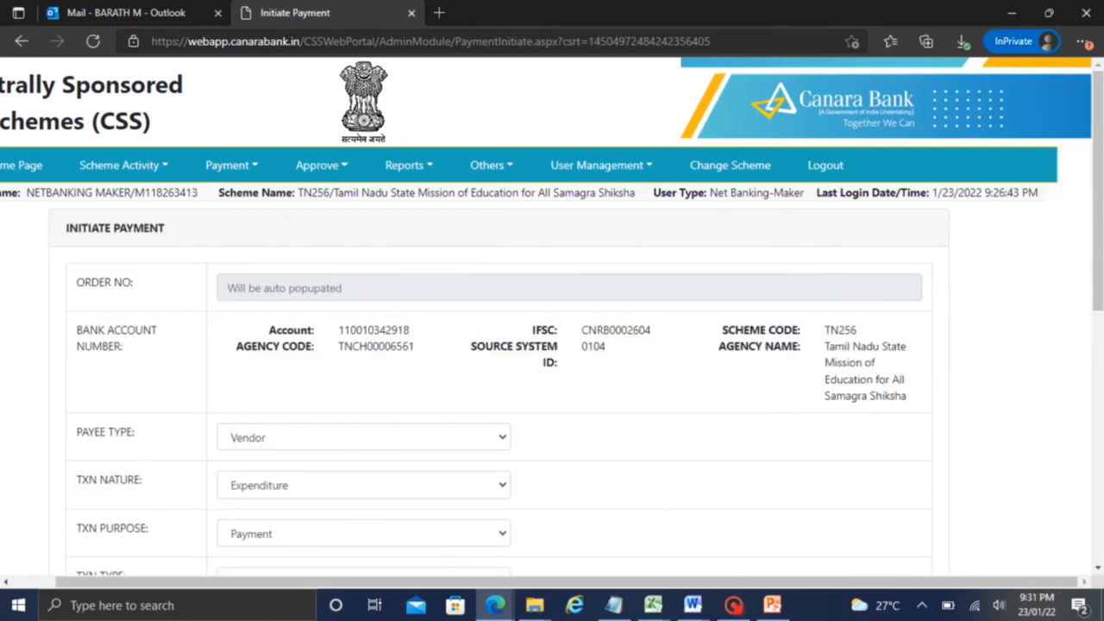
{"action": "left_click_drag", "start_coordinate": [1092, 285], "coordinate": [1094, 215]}
Go back to Add Beneficiary/Vendor details and open the Order Number list
{"action": "left_click", "coordinate": [284, 144]}
{"action": "mouse_move", "coordinate": [278, 195]}
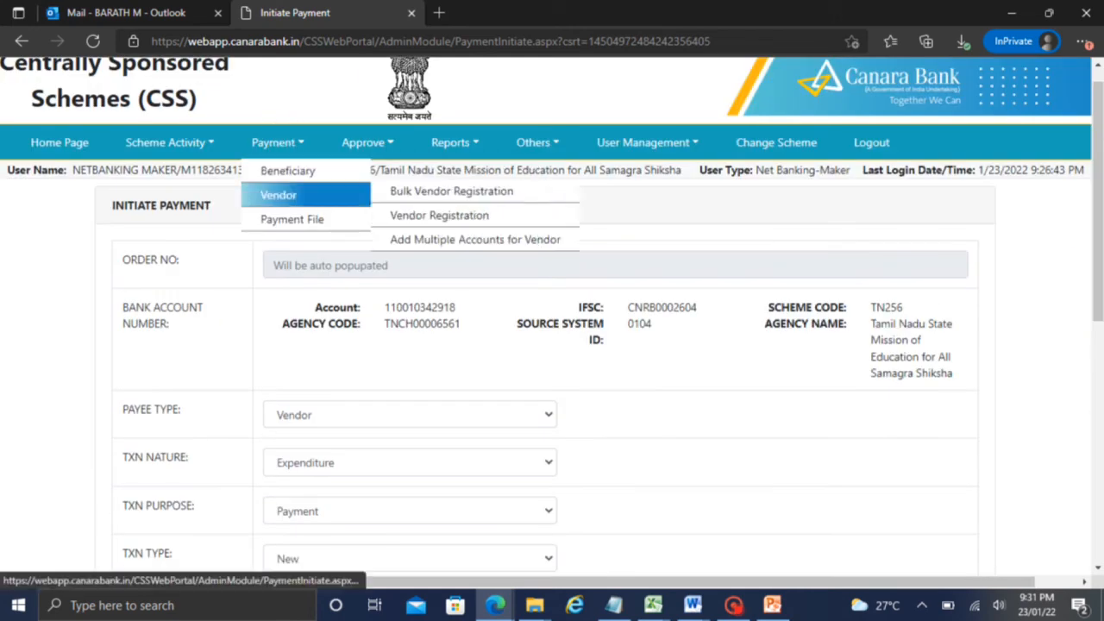
{"action": "mouse_move", "coordinate": [302, 220]}
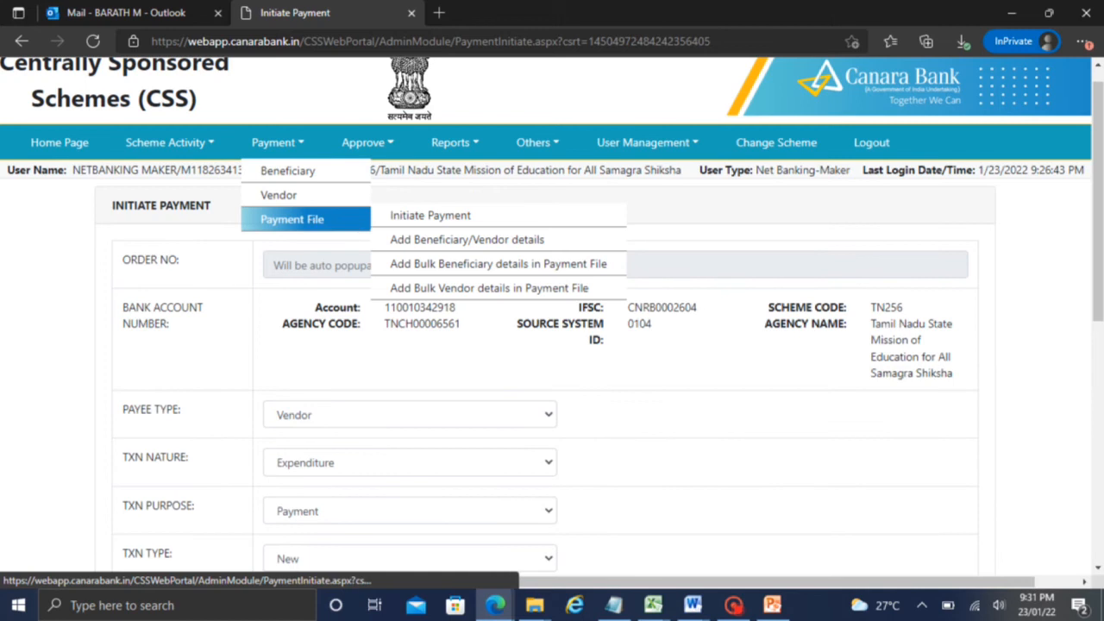
{"action": "left_click", "coordinate": [405, 240]}
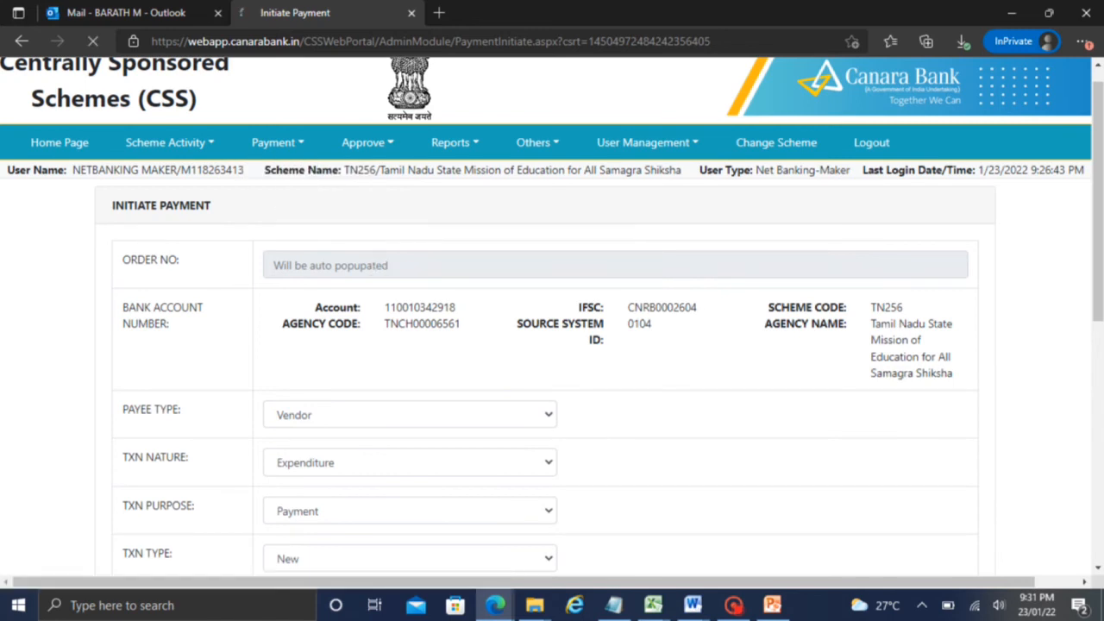
{"action": "left_click", "coordinate": [362, 285]}
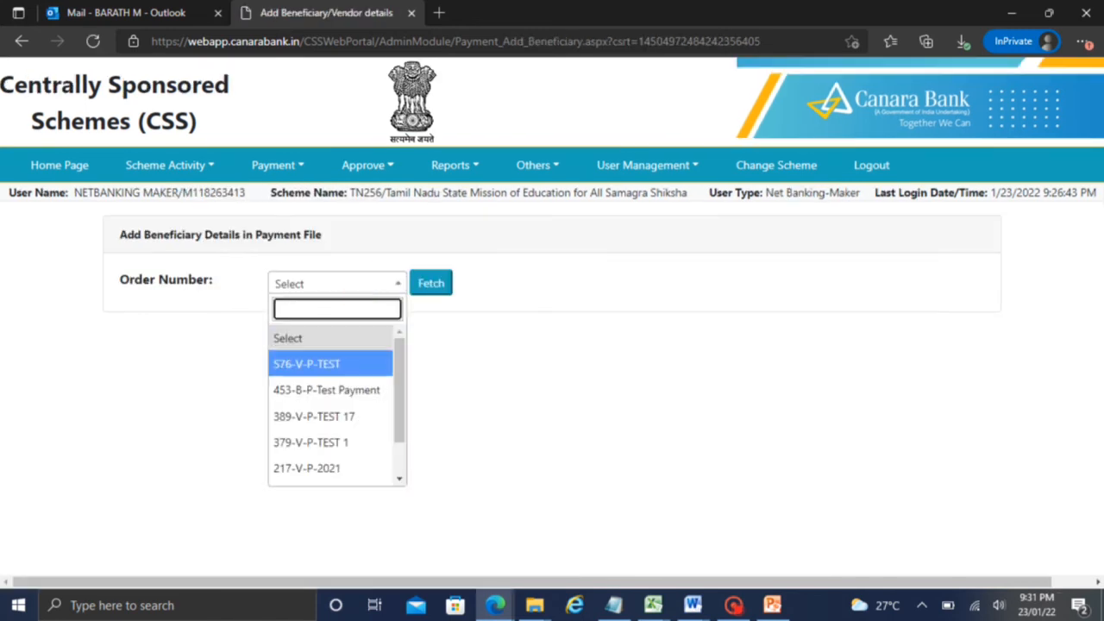
Select order 576-V-P-TEST and fetch its payment file summary
{"action": "left_click", "coordinate": [319, 362]}
{"action": "left_click", "coordinate": [431, 283]}
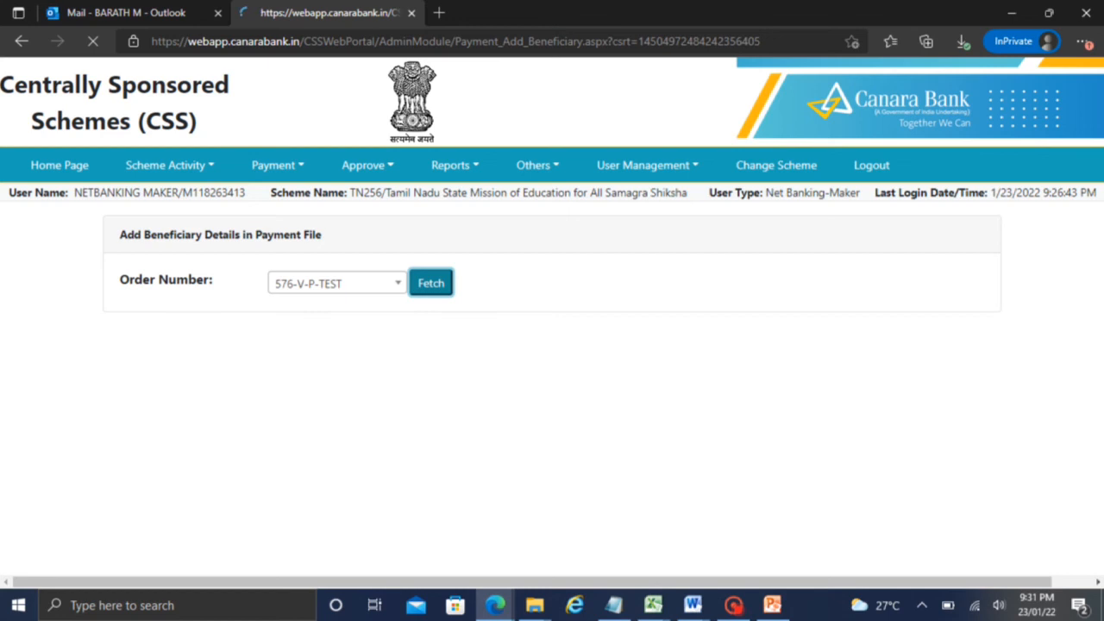
{"action": "left_click", "coordinate": [1095, 453]}
{"action": "left_click_drag", "start_coordinate": [1096, 453], "coordinate": [1095, 299]}
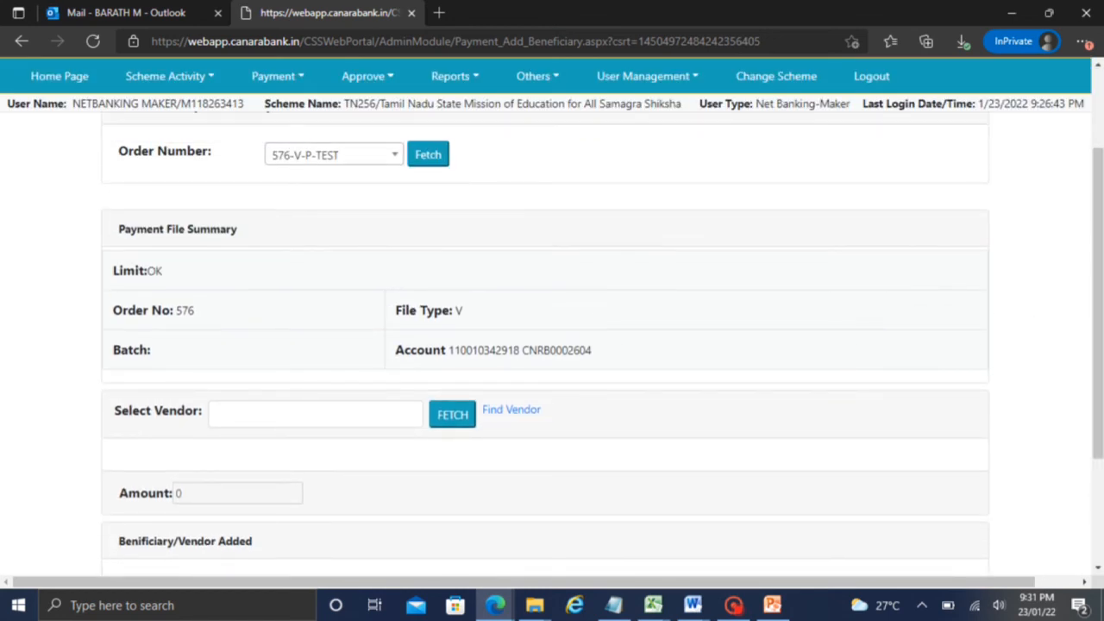
{"action": "left_click", "coordinate": [734, 604]}
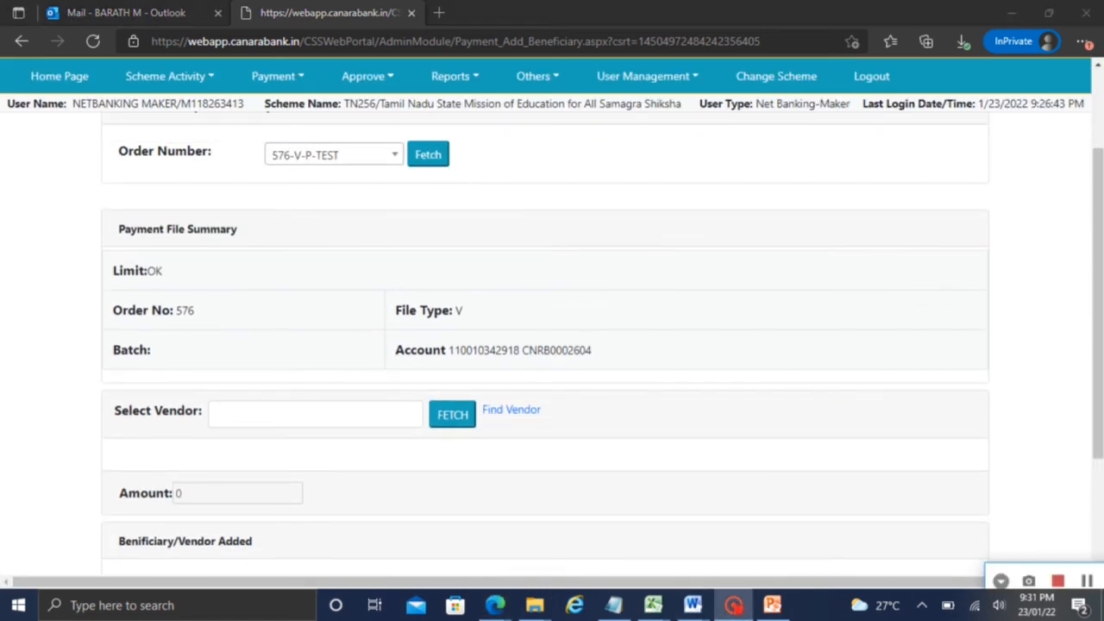
{"action": "scroll", "coordinate": [511, 345], "scroll_direction": "down", "scroll_amount": 1}
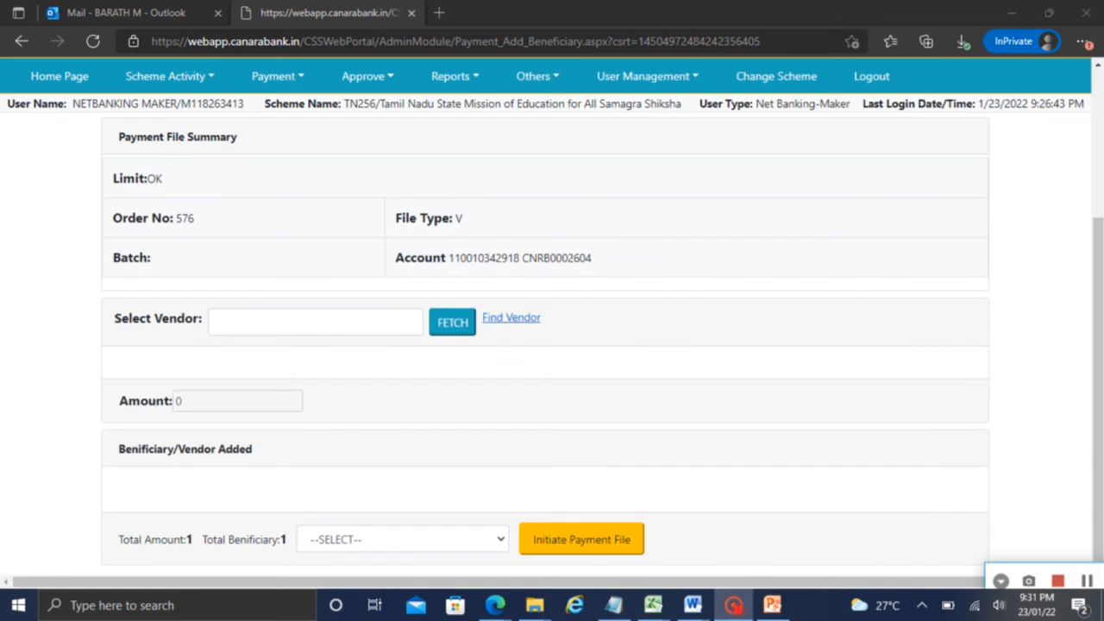
Search the registered vendors, select one, and fetch its details
{"action": "left_click", "coordinate": [508, 318]}
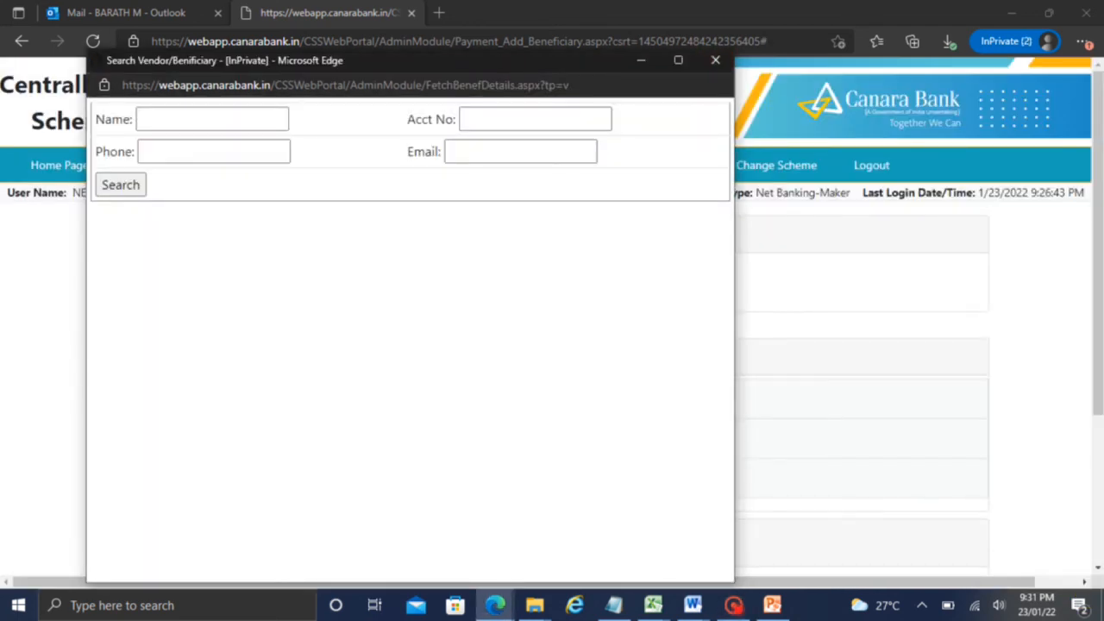
{"action": "left_click", "coordinate": [734, 605]}
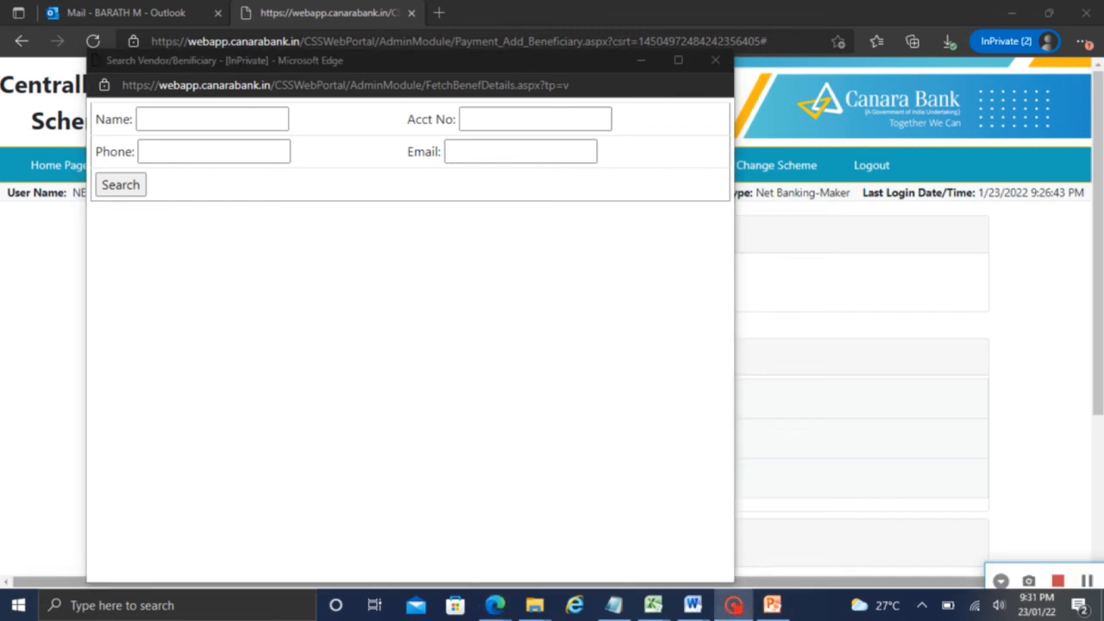
{"action": "left_click", "coordinate": [120, 185]}
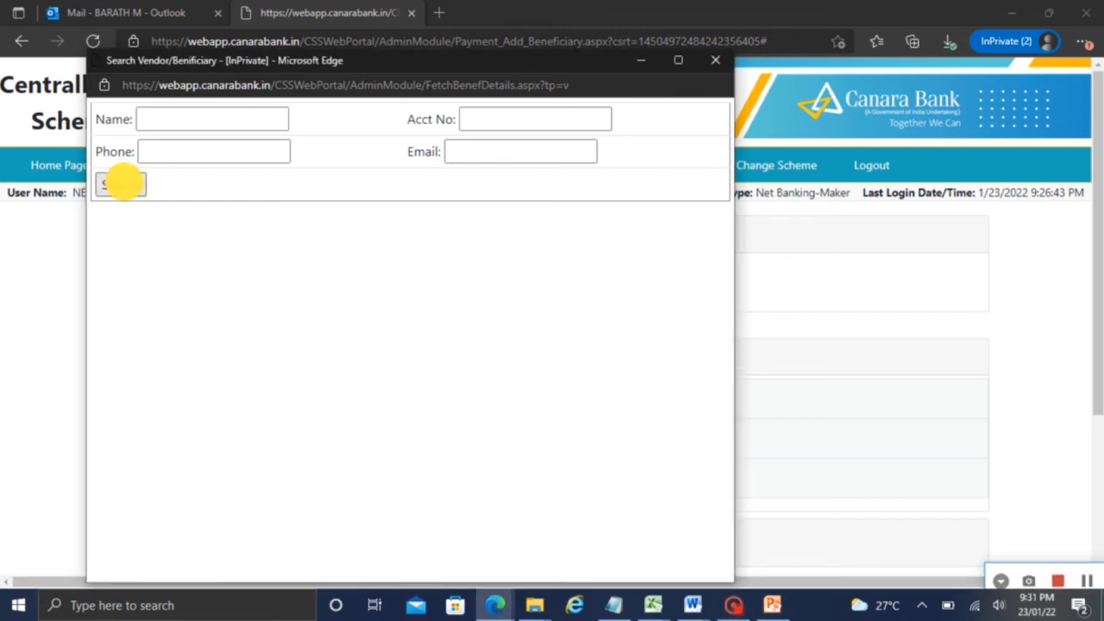
{"action": "left_click", "coordinate": [664, 266]}
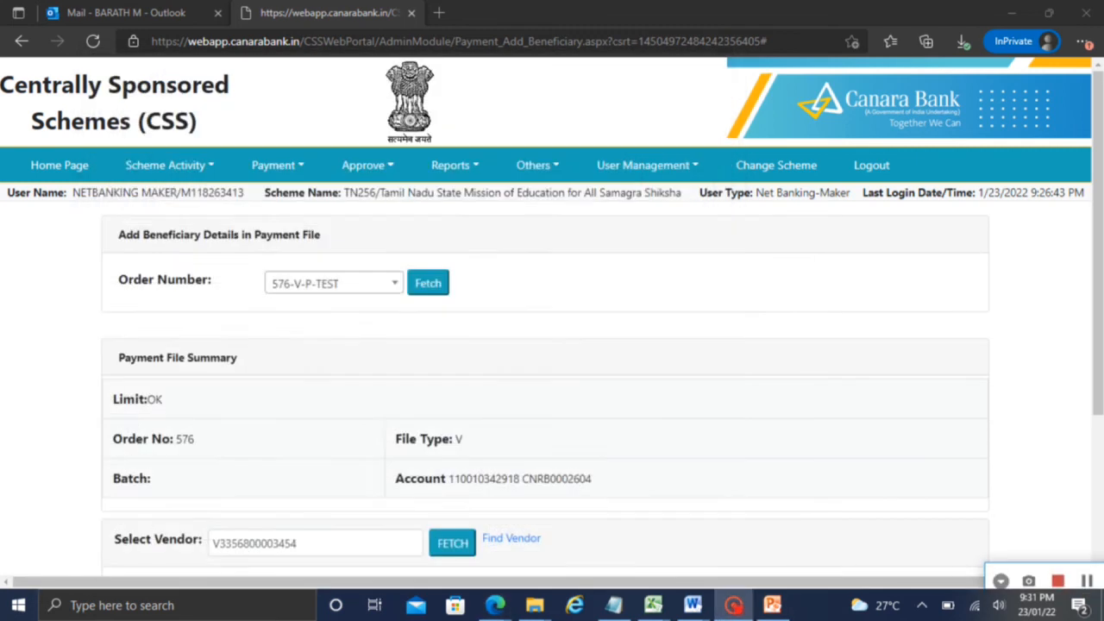
{"action": "left_click_drag", "start_coordinate": [1098, 311], "coordinate": [1098, 422]}
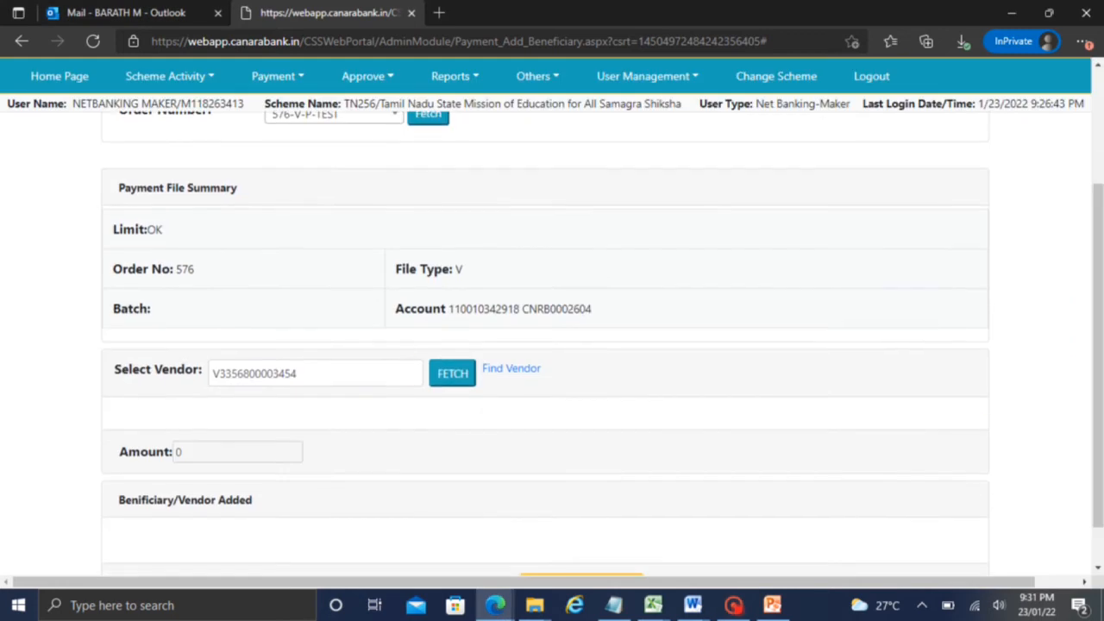
{"action": "left_click", "coordinate": [452, 373]}
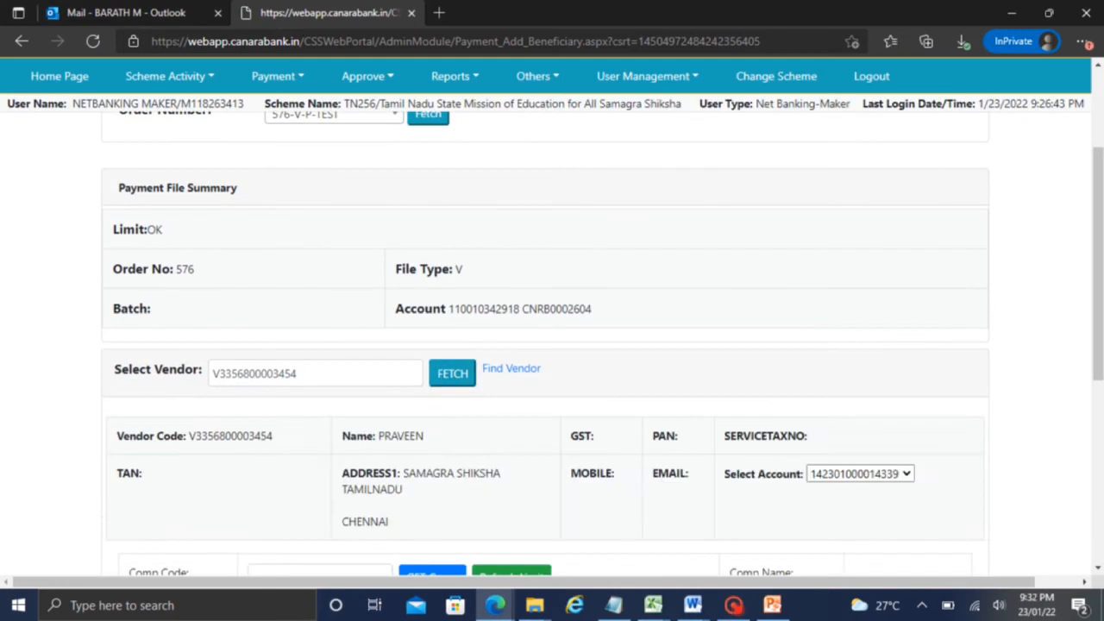
{"action": "left_click_drag", "start_coordinate": [1091, 285], "coordinate": [1089, 373]}
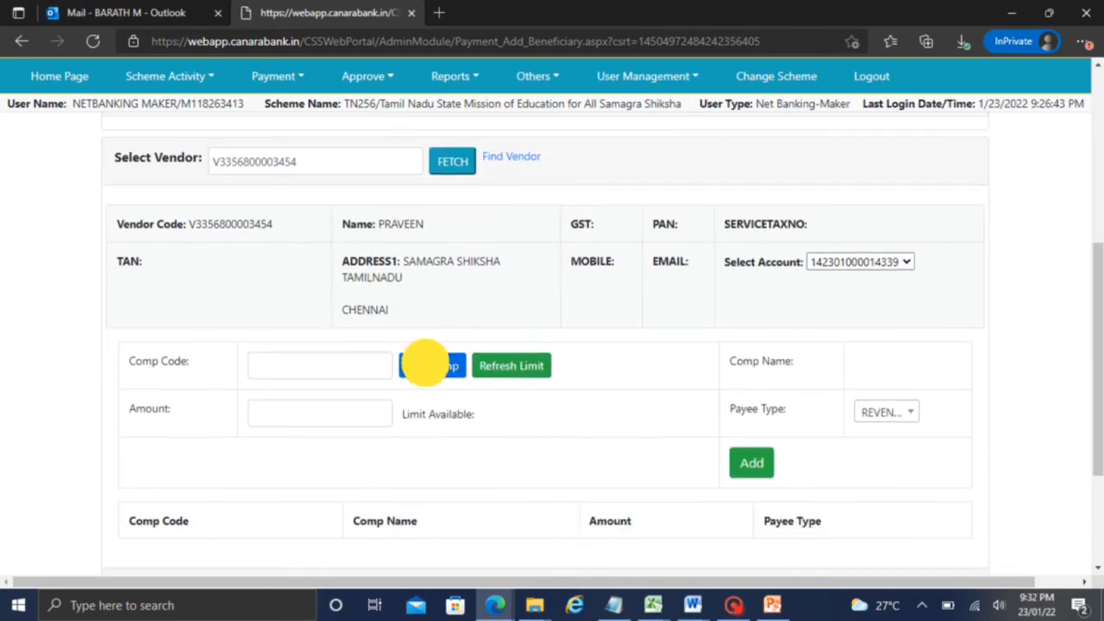
Filter the component list for f.03.22 and choose F.03.22-Project Management
{"action": "left_click", "coordinate": [426, 368]}
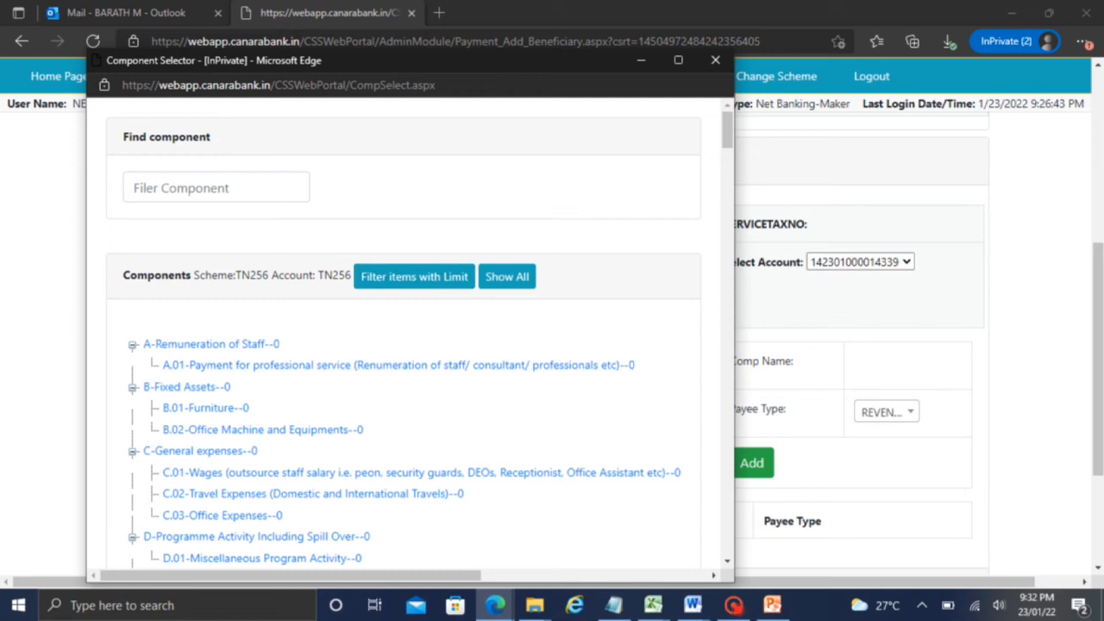
{"action": "left_click", "coordinate": [177, 187]}
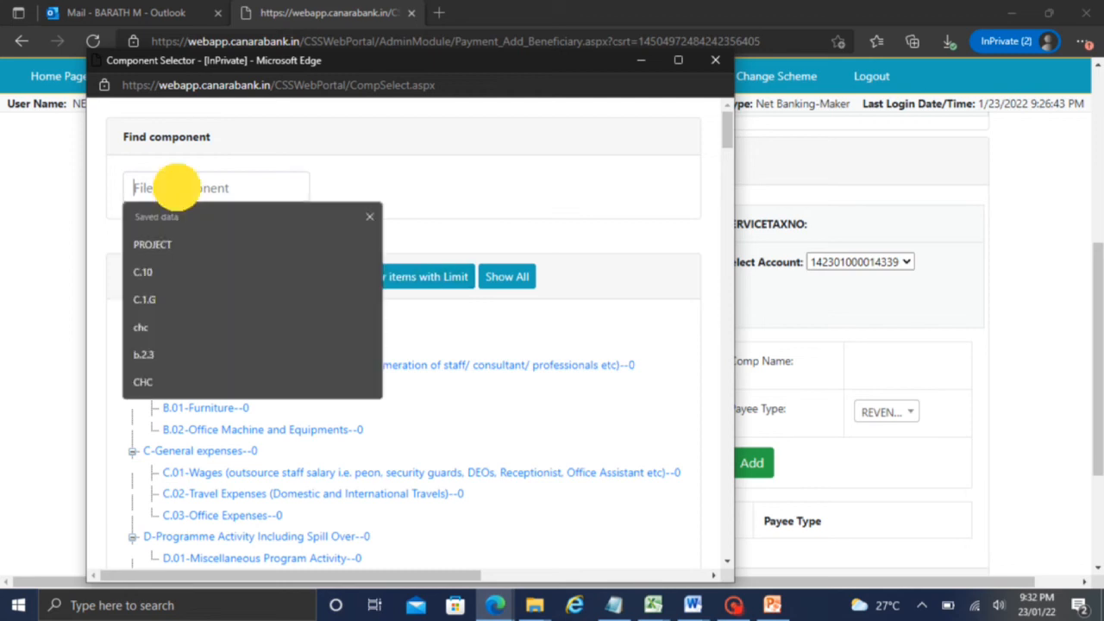
{"action": "left_click", "coordinate": [177, 244]}
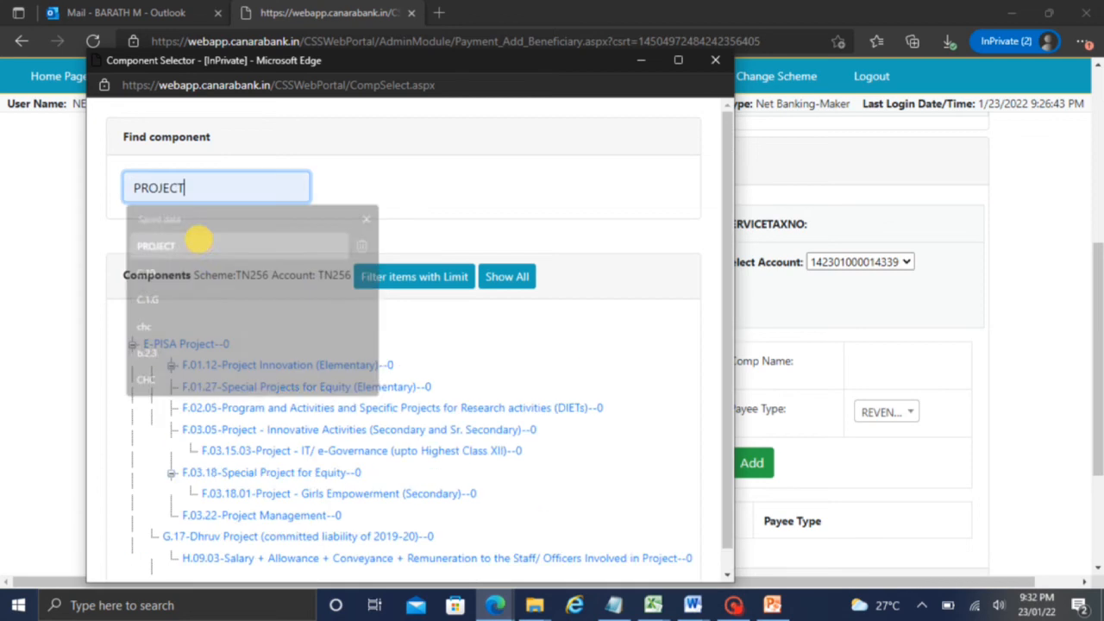
{"action": "key", "text": "BackSpace"}
{"action": "key", "text": "BackSpace"}
{"action": "key", "text": "BackSpace"}
{"action": "key", "text": "BackSpace"}
{"action": "key", "text": "BackSpace"}
{"action": "key", "text": "BackSpace"}
{"action": "key", "text": "BackSpace"}
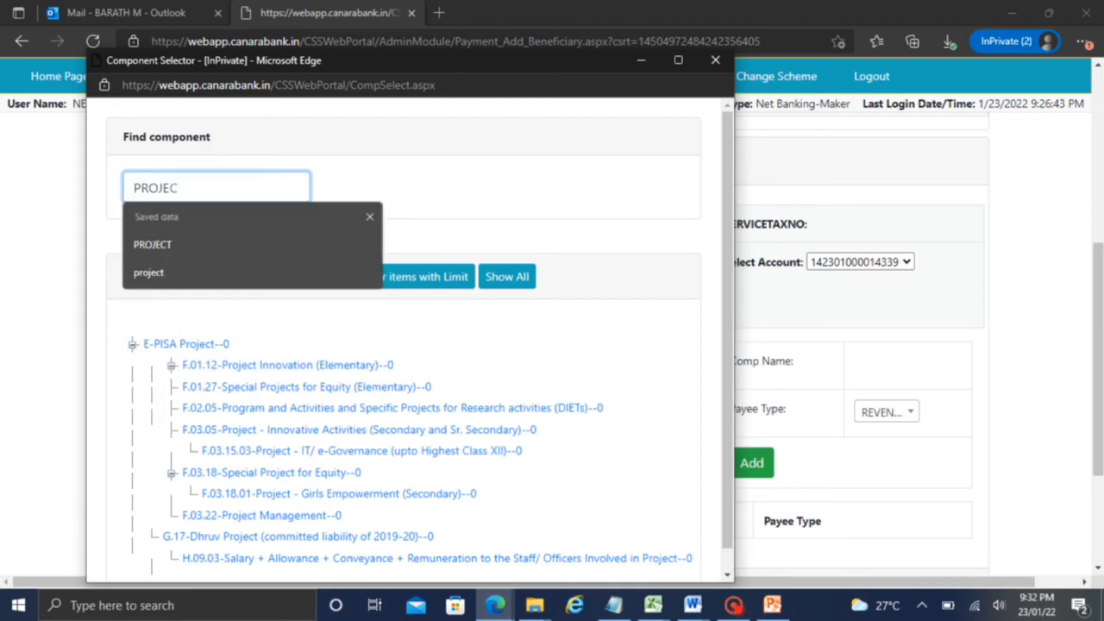
{"action": "type", "text": "f"}
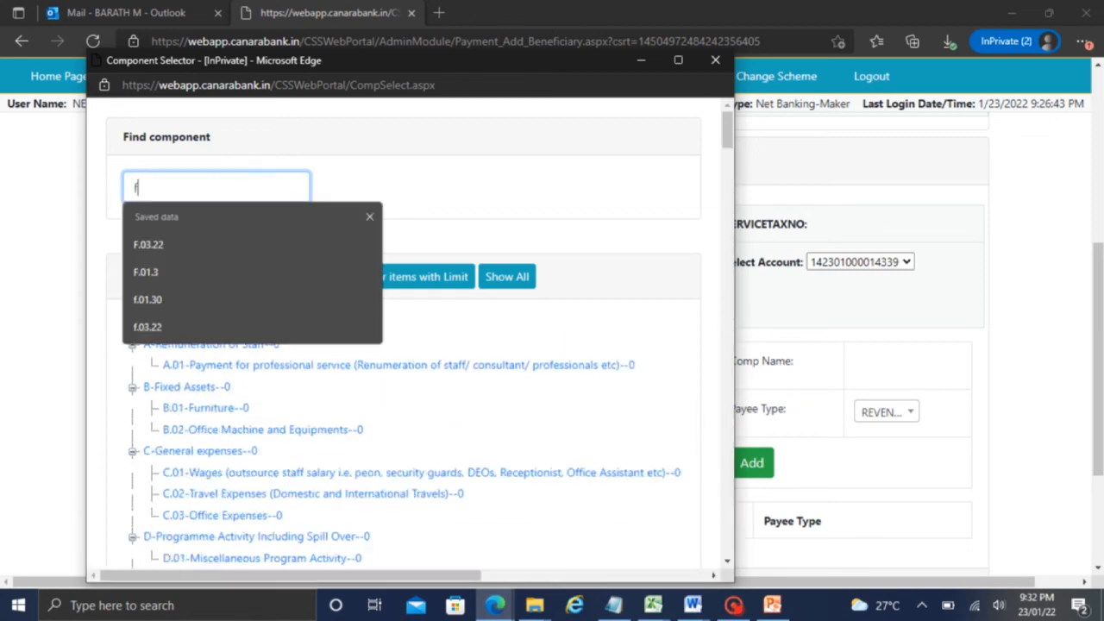
{"action": "type", "text": ".03.22"}
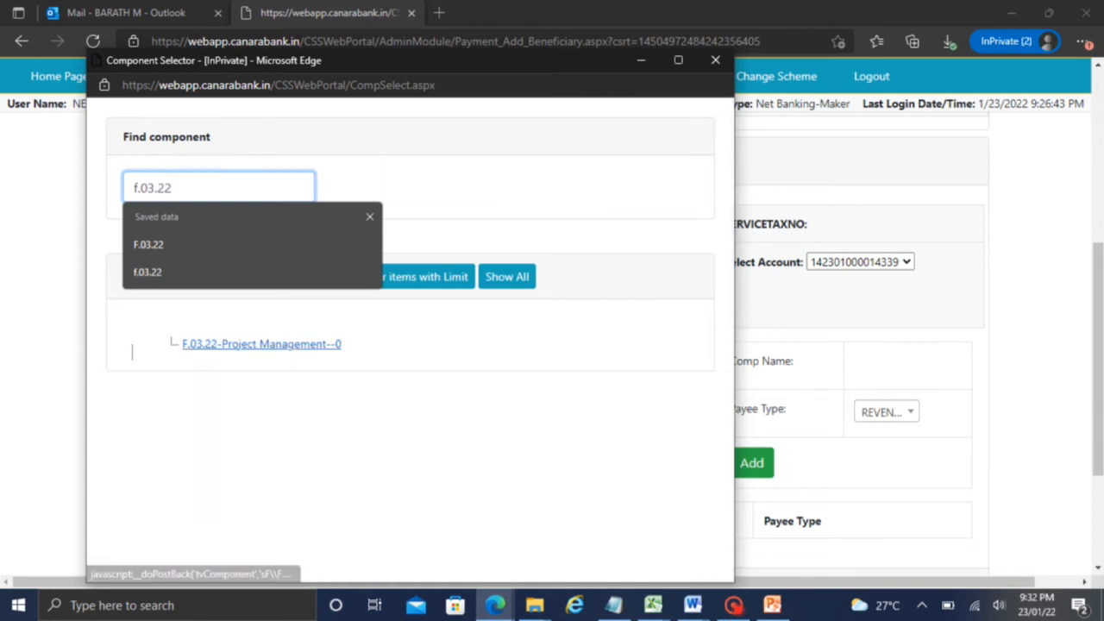
{"action": "left_click", "coordinate": [258, 343]}
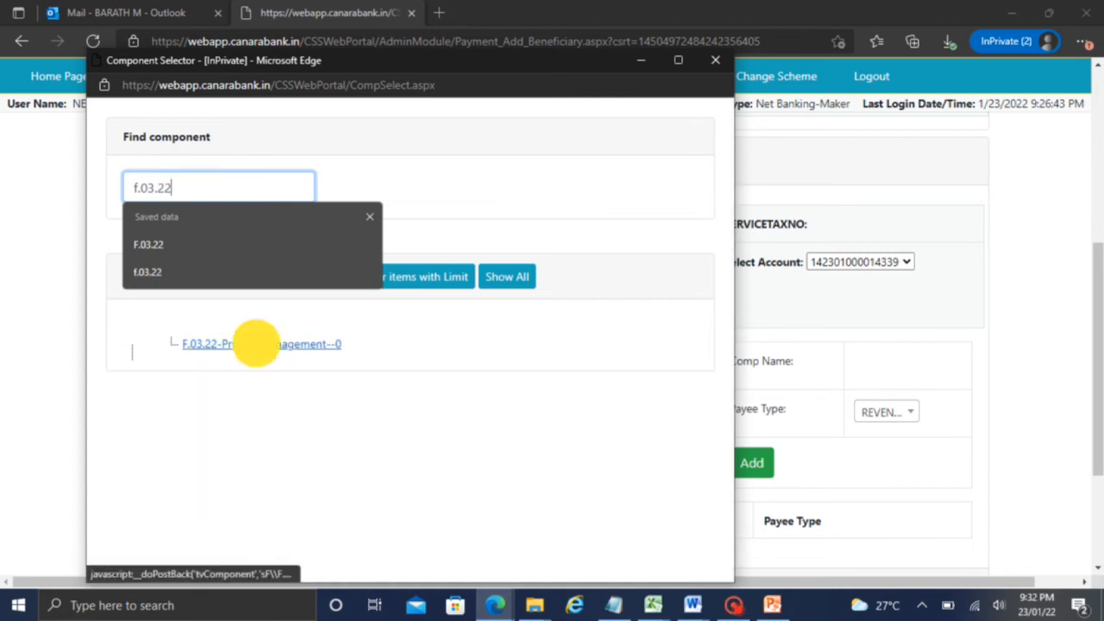
{"action": "left_click", "coordinate": [378, 259]}
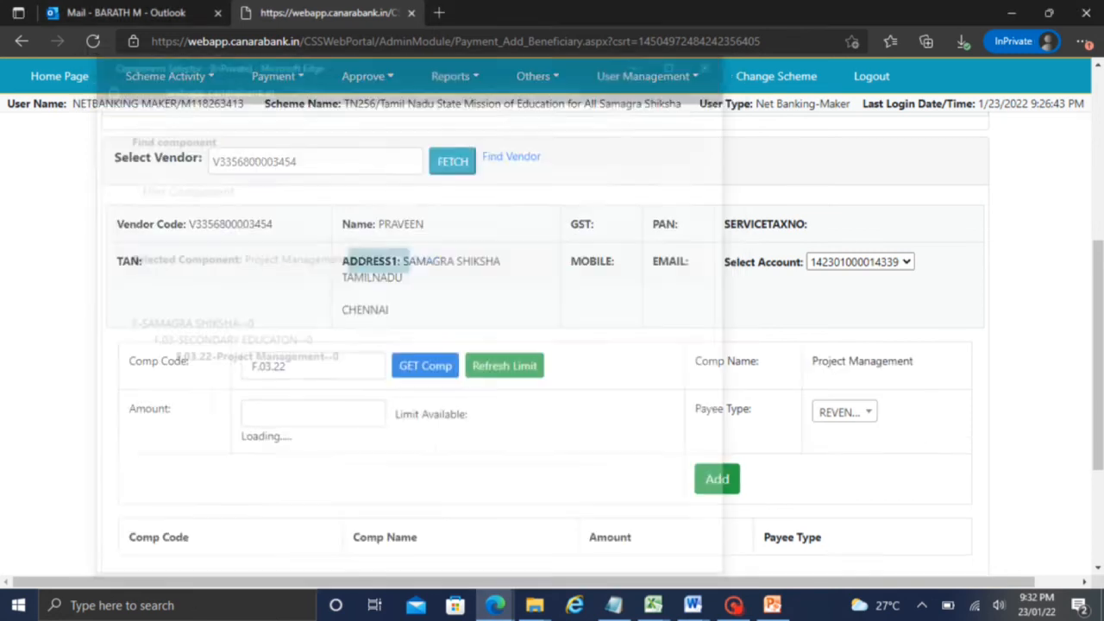
Enter an amount of 1 and add the F.03.22 line
{"action": "left_click", "coordinate": [337, 411]}
{"action": "type", "text": "1"}
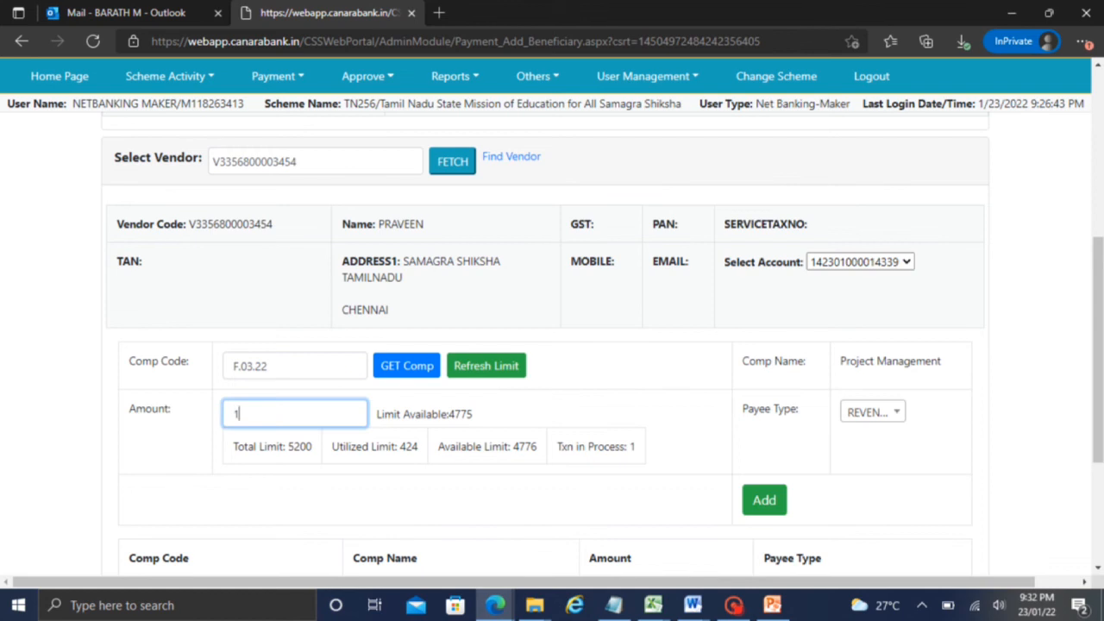
{"action": "left_click", "coordinate": [619, 393]}
{"action": "left_click", "coordinate": [764, 500]}
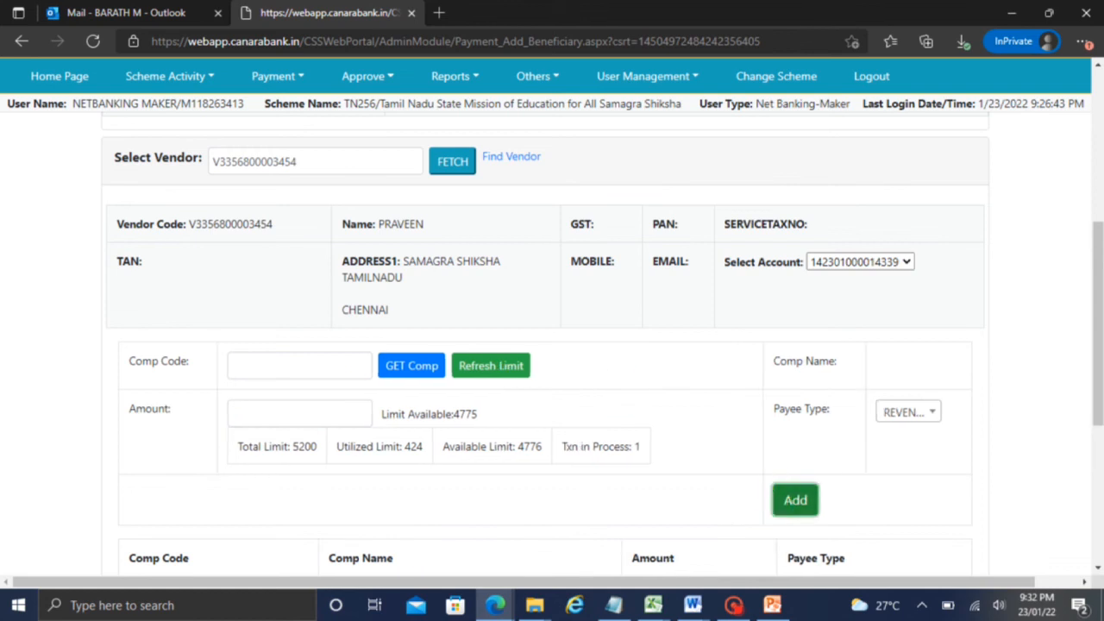
Add the vendor, choose Branch Advice as authorization mode, and initiate the payment file for order 576
{"action": "left_click_drag", "start_coordinate": [1097, 320], "coordinate": [1093, 432]}
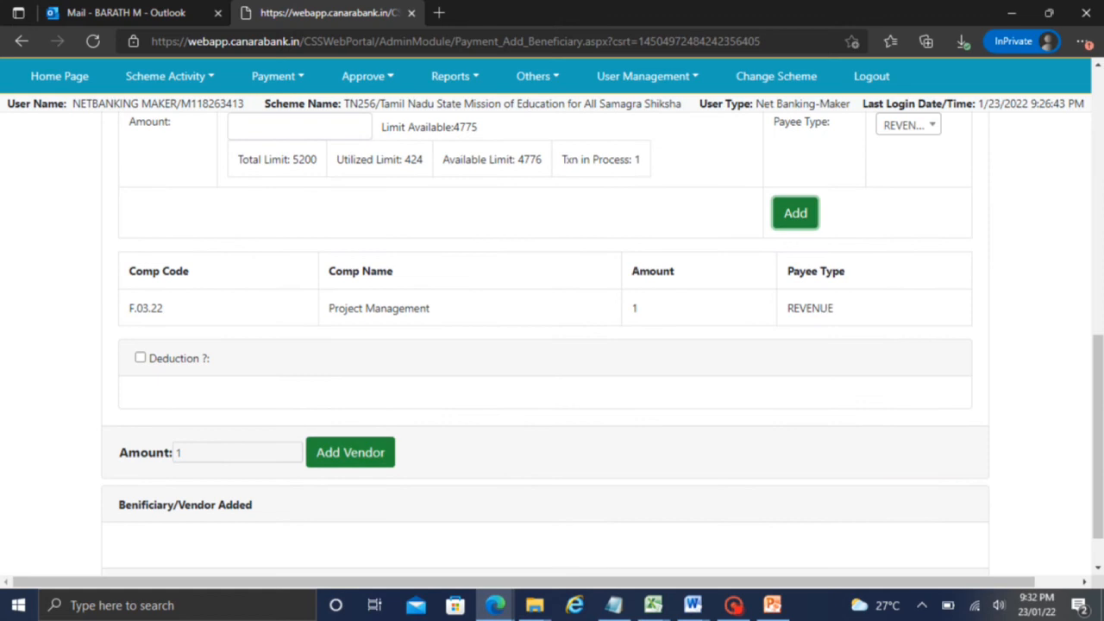
{"action": "left_click", "coordinate": [333, 451]}
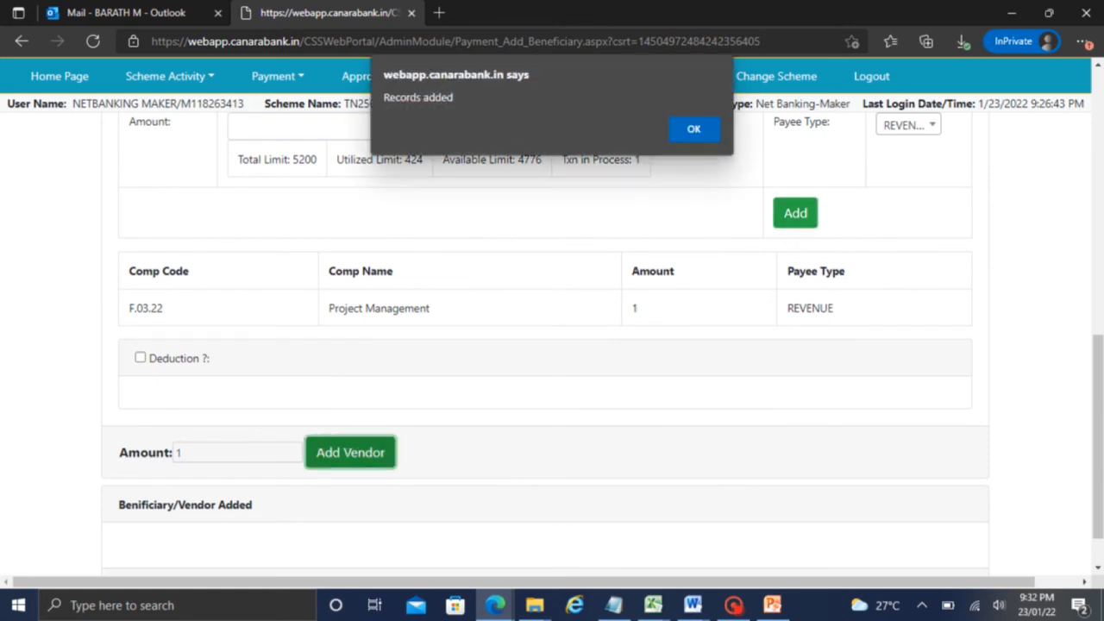
{"action": "left_click", "coordinate": [690, 129]}
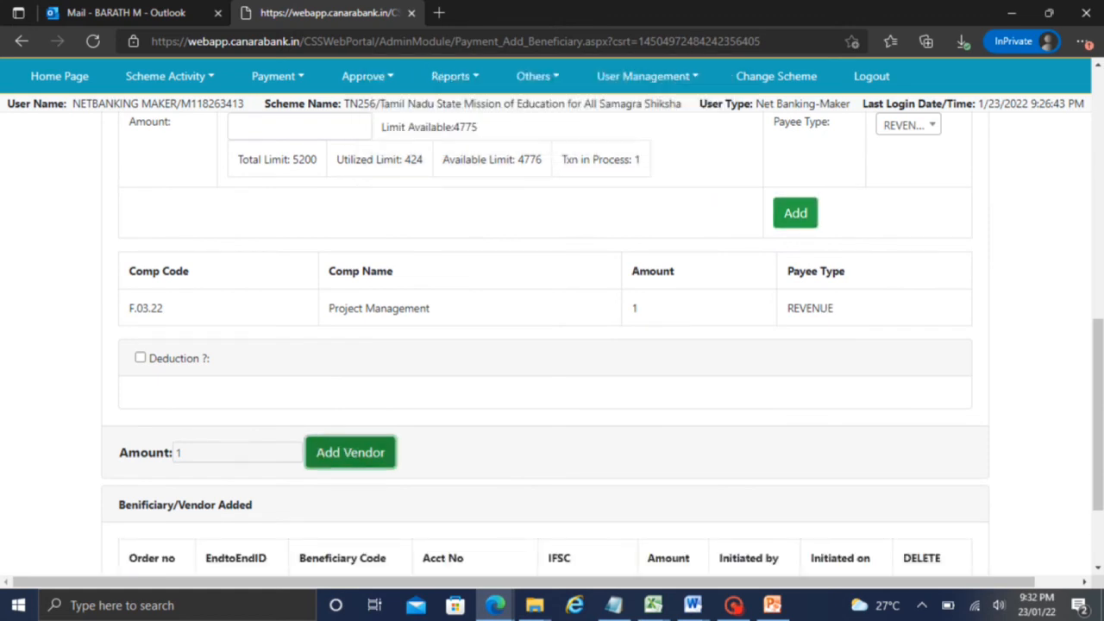
{"action": "left_click_drag", "start_coordinate": [1095, 390], "coordinate": [1097, 457]}
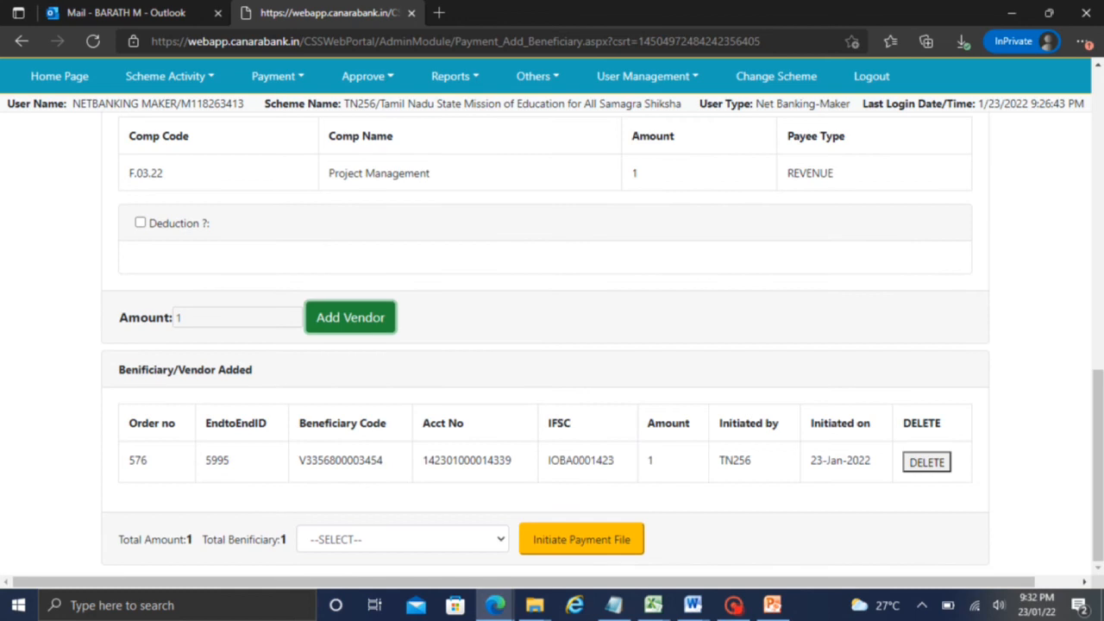
{"action": "left_click", "coordinate": [431, 539]}
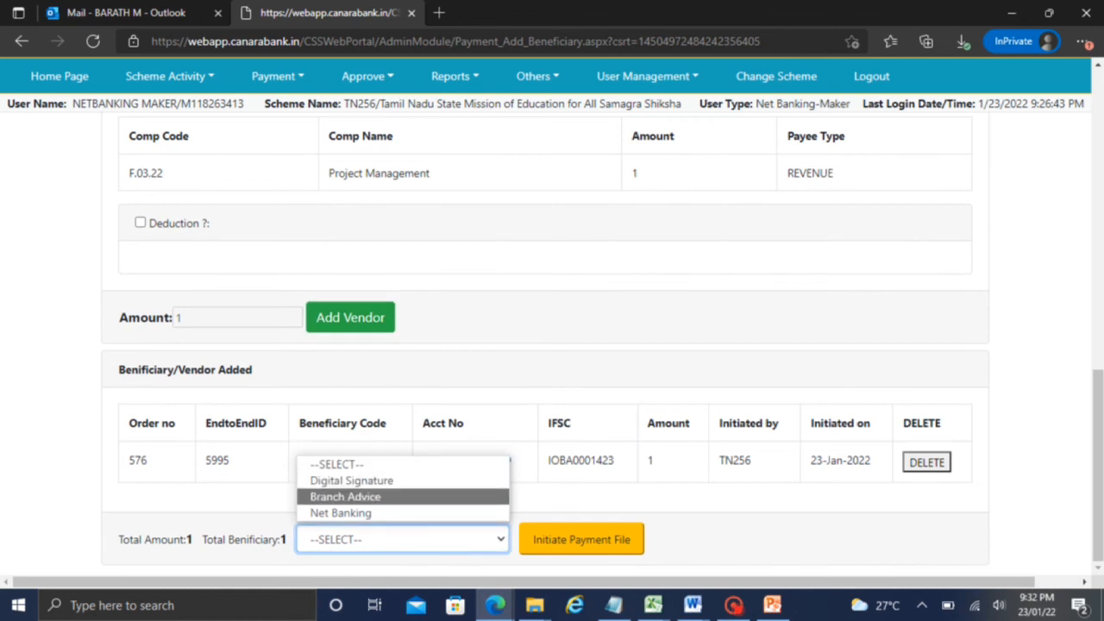
{"action": "left_click", "coordinate": [345, 496]}
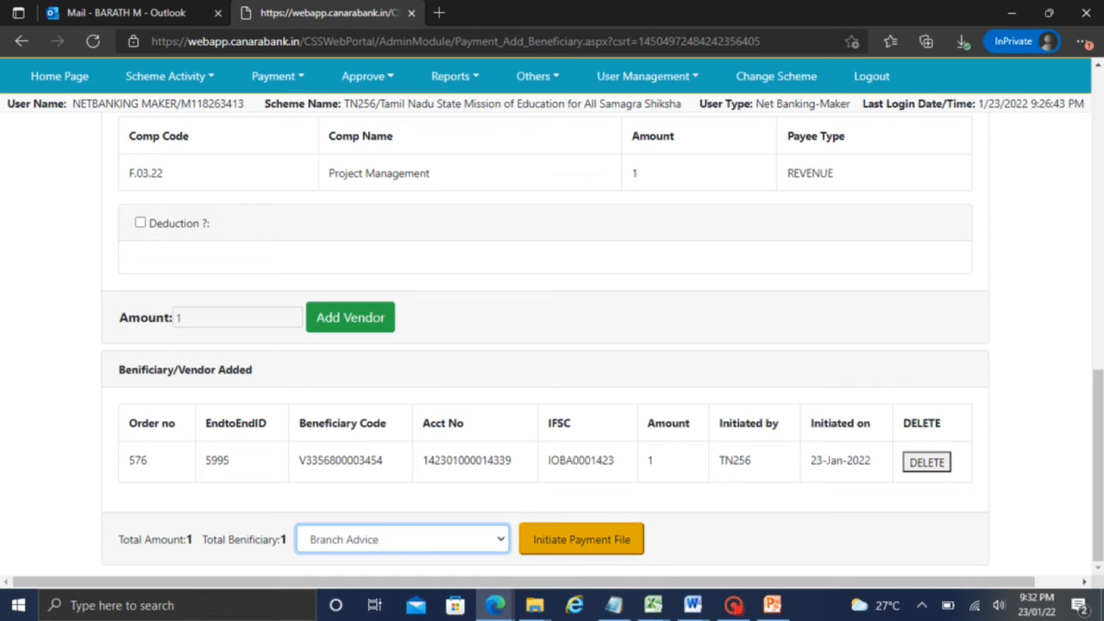
{"action": "left_click", "coordinate": [734, 606]}
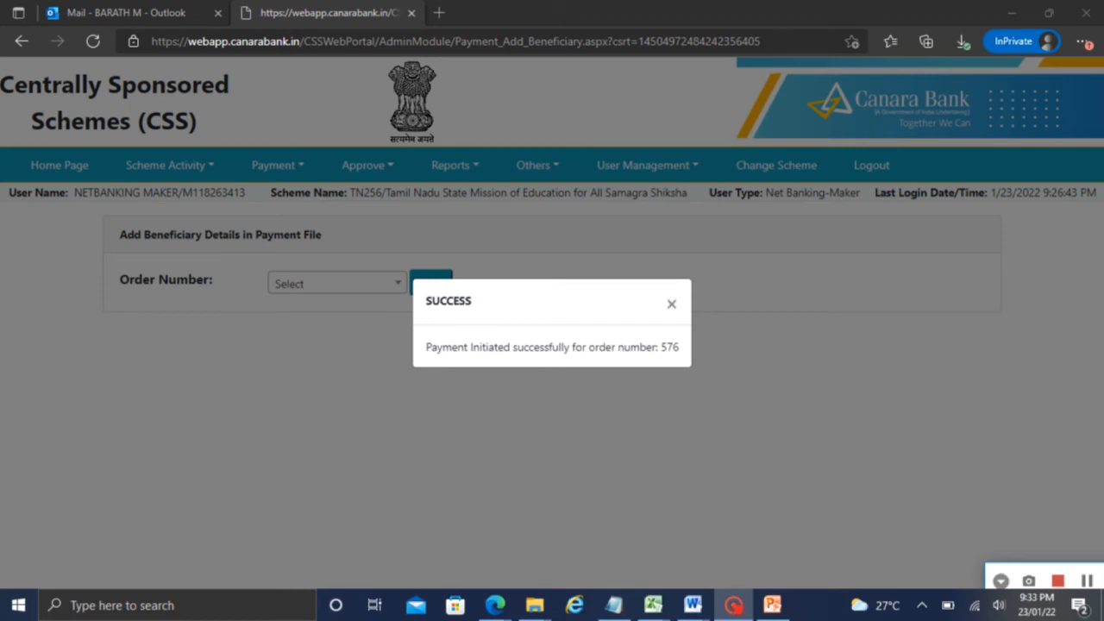
Close the success message and open the Approve menu as the Net Banking Checker
{"action": "left_click", "coordinate": [671, 303]}
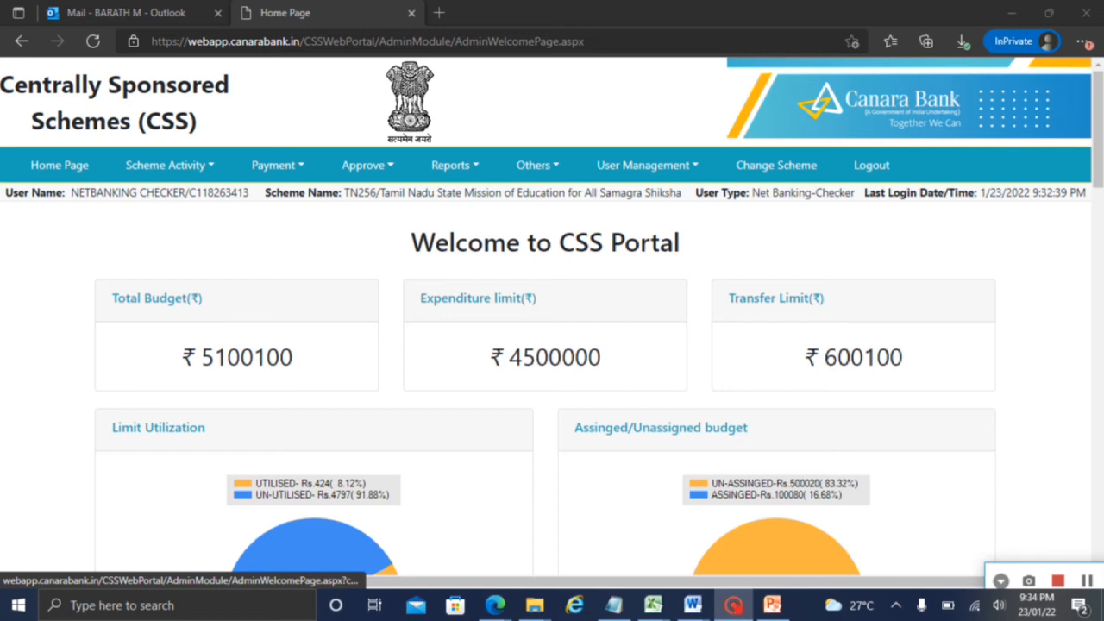
{"action": "left_click", "coordinate": [369, 166]}
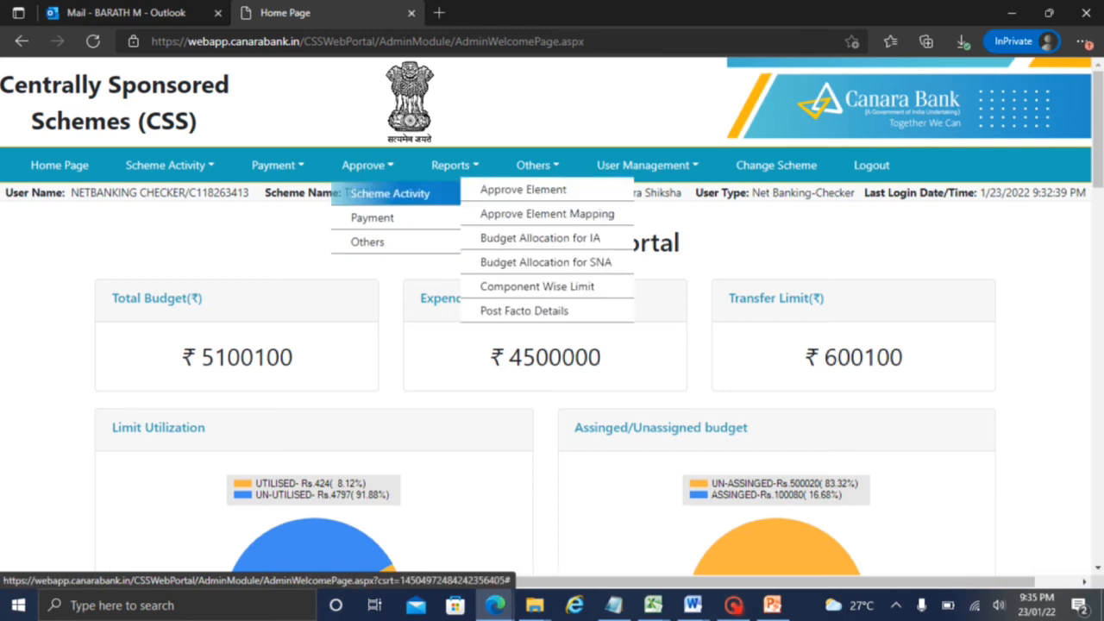
Open Approve Payment File, fetch the chosen order's details, and briefly view the Bulk Vendor Payments slide
{"action": "mouse_move", "coordinate": [379, 218]}
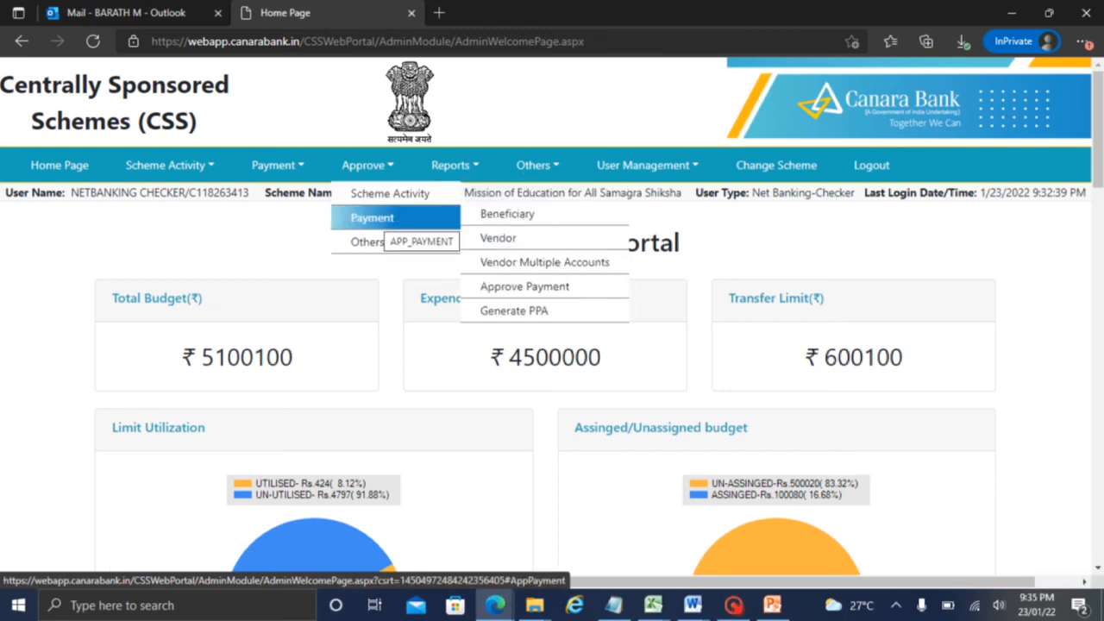
{"action": "left_click", "coordinate": [545, 285]}
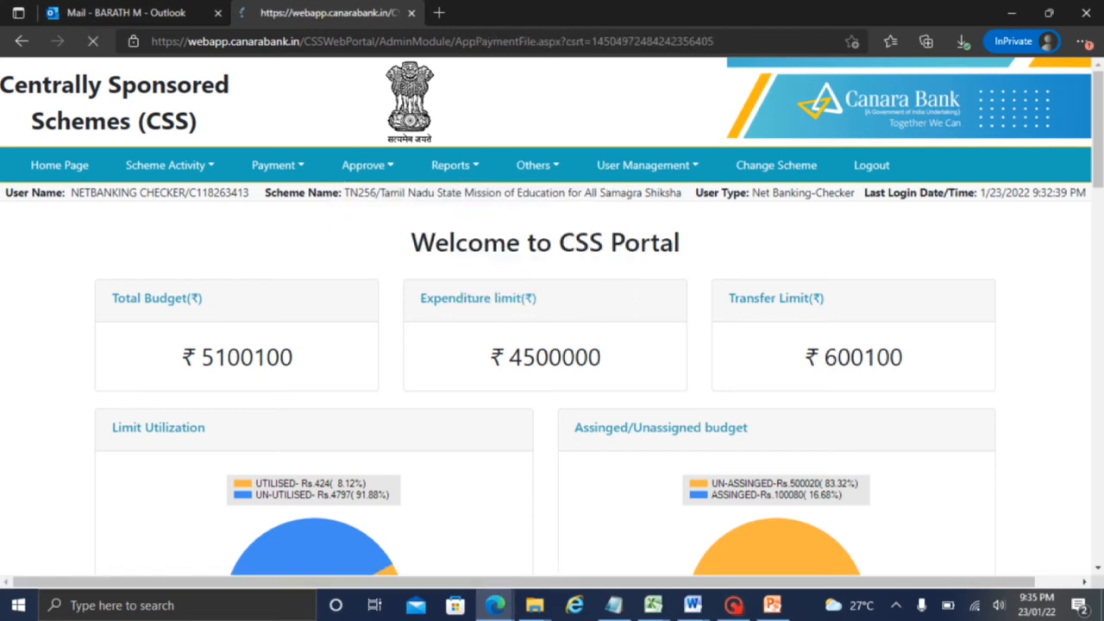
{"action": "left_click", "coordinate": [353, 305]}
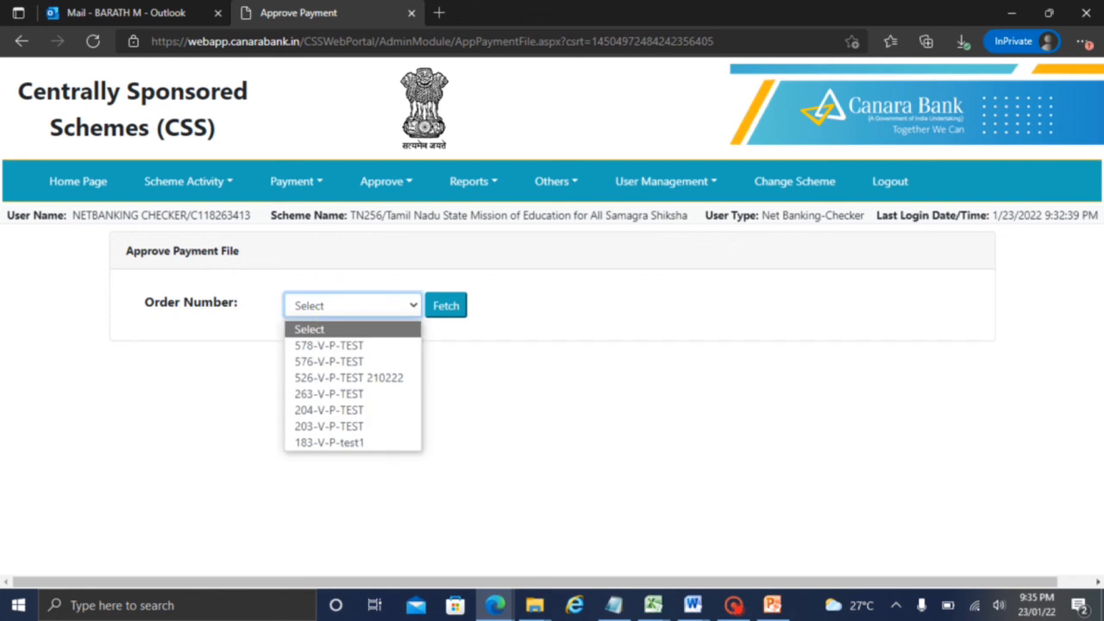
{"action": "left_click", "coordinate": [329, 346]}
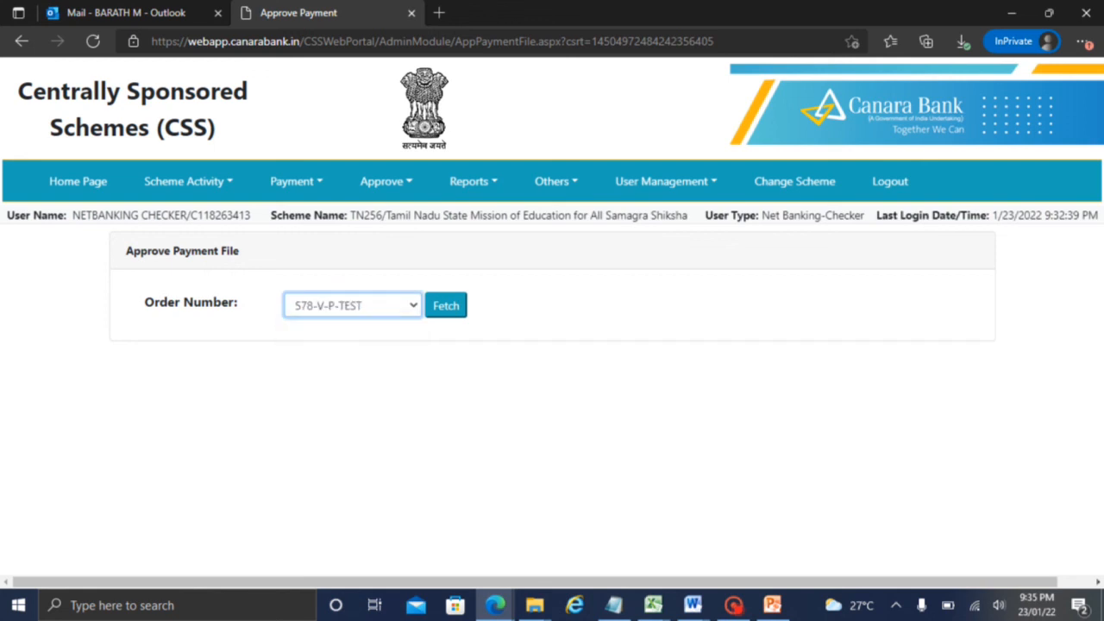
{"action": "left_click", "coordinate": [455, 299]}
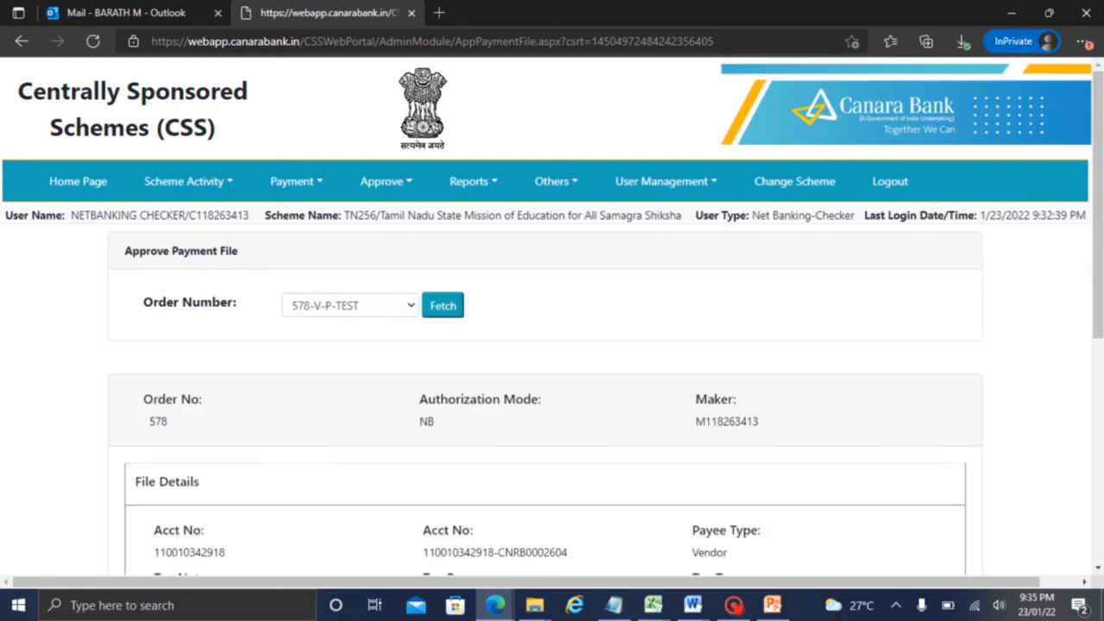
{"action": "scroll", "coordinate": [1091, 267], "scroll_direction": "down", "scroll_amount": 1}
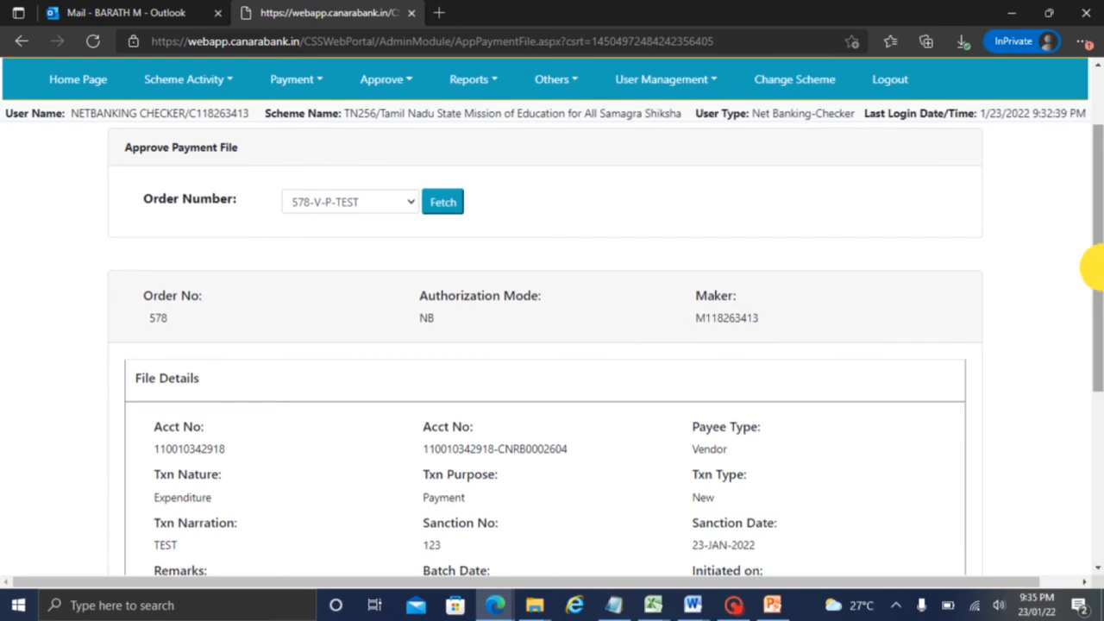
{"action": "scroll", "coordinate": [1091, 268], "scroll_direction": "up", "scroll_amount": 1}
{"action": "left_click", "coordinate": [772, 606]}
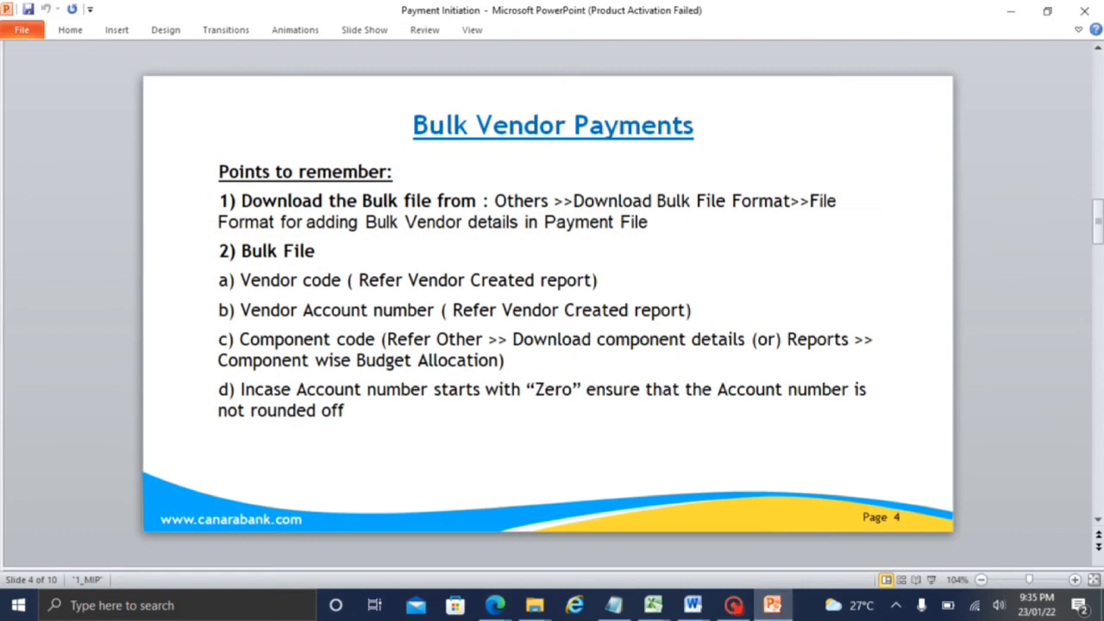
{"action": "left_click", "coordinate": [772, 605]}
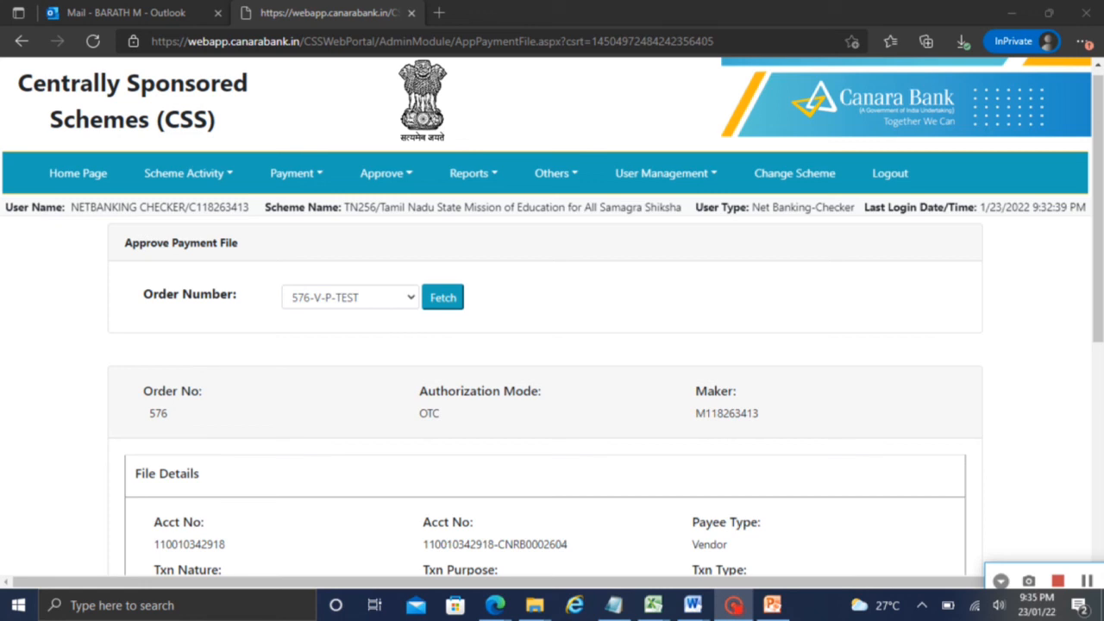
Scroll to Transaction Details and approve order 576, generating its OTC payment advice
{"action": "left_click_drag", "start_coordinate": [434, 392], "coordinate": [506, 416]}
{"action": "left_click", "coordinate": [506, 416]}
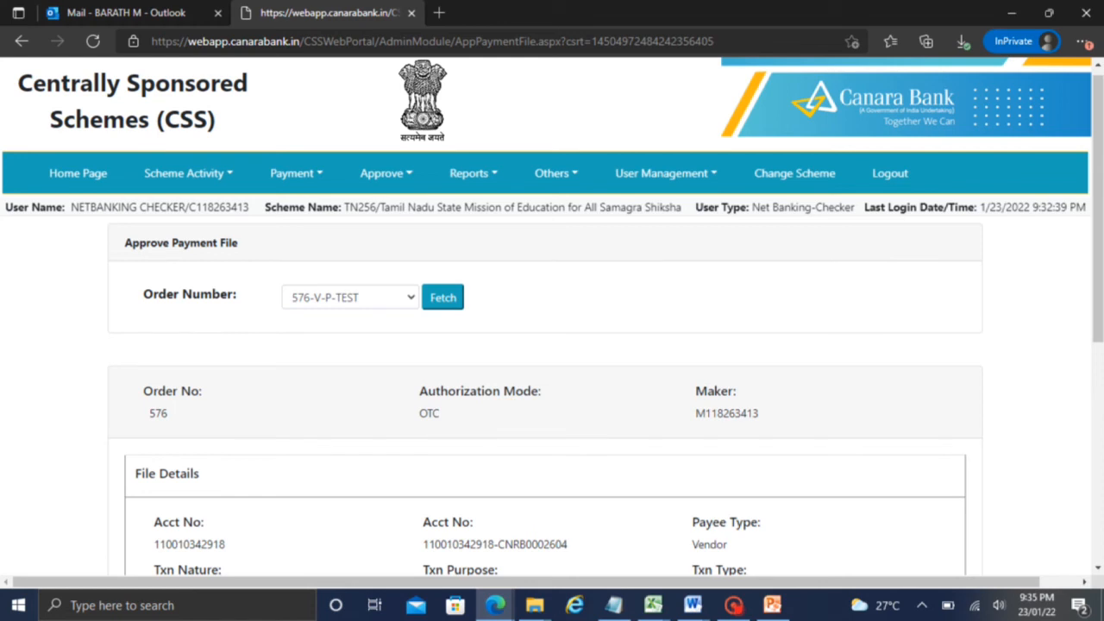
{"action": "scroll", "coordinate": [1084, 443], "scroll_direction": "down", "scroll_amount": 3}
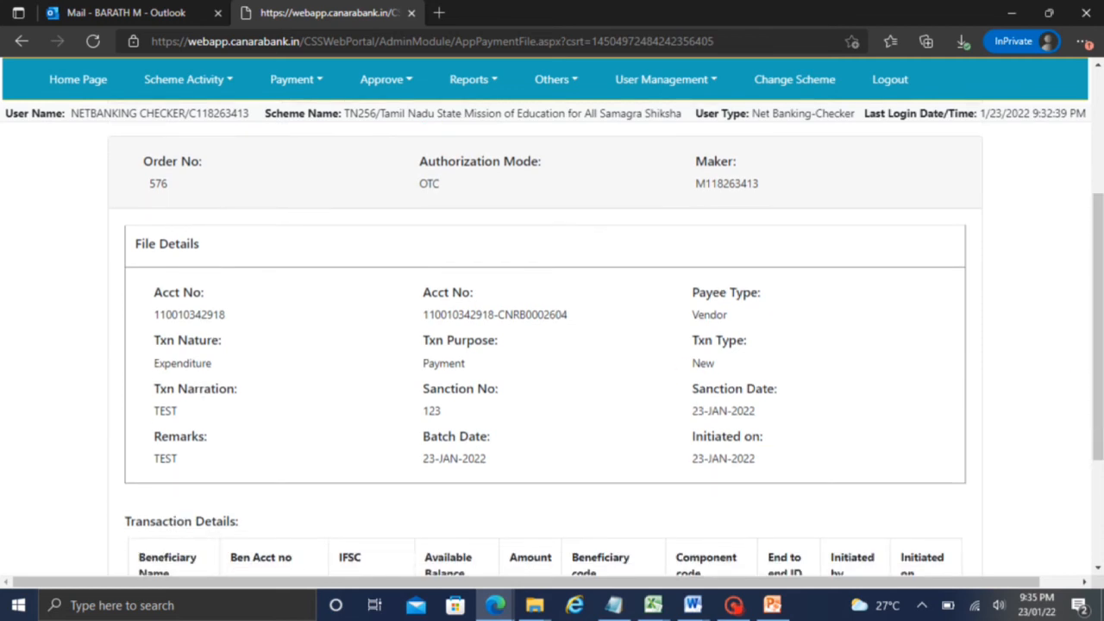
{"action": "left_click_drag", "start_coordinate": [1095, 276], "coordinate": [1094, 431]}
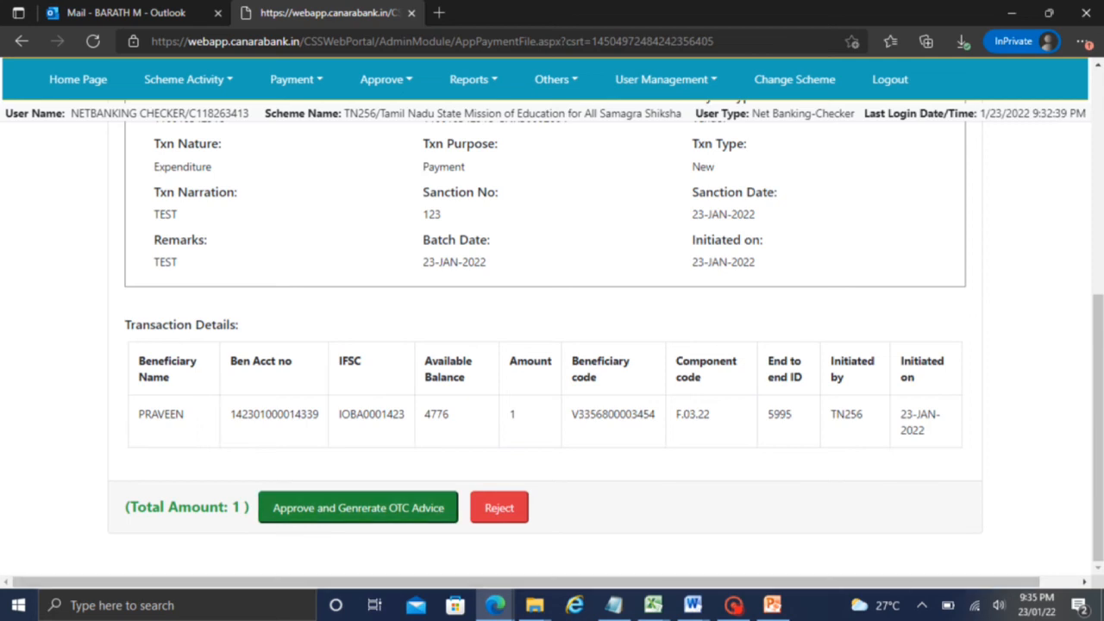
{"action": "left_click", "coordinate": [733, 604]}
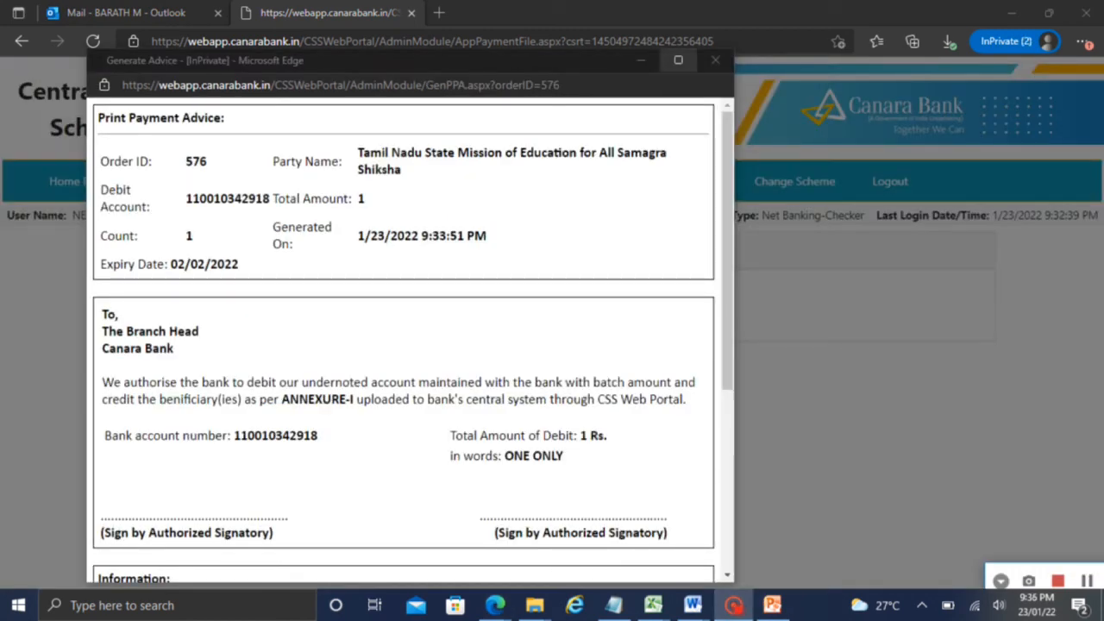
Maximize the payment advice, scroll through it and Annexure-I, then close it
{"action": "left_click", "coordinate": [677, 59]}
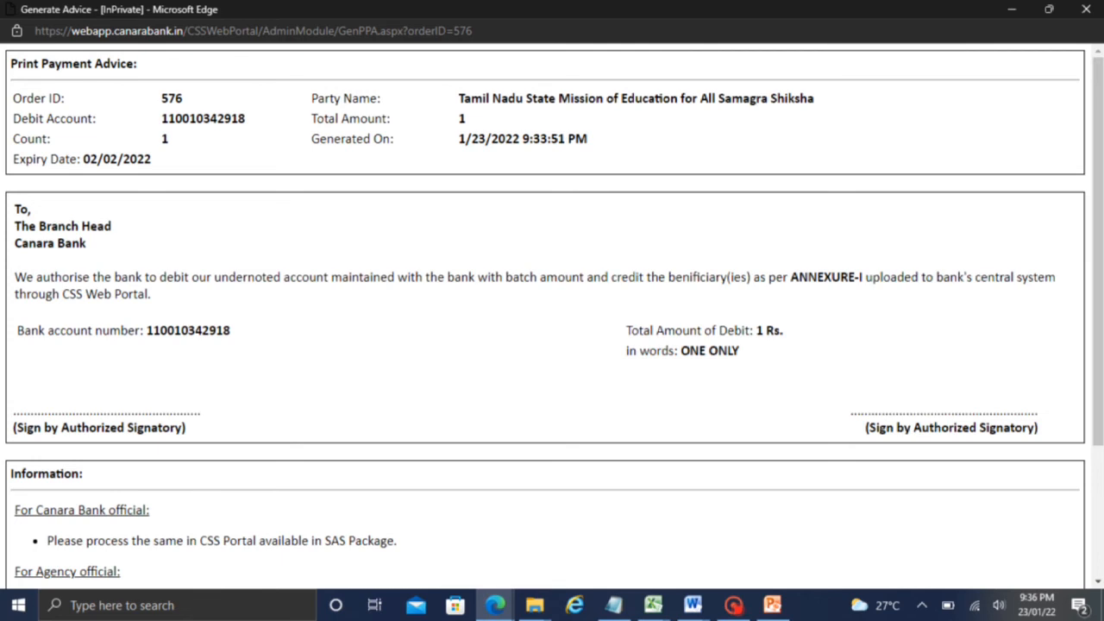
{"action": "left_click_drag", "start_coordinate": [1097, 241], "coordinate": [1093, 380]}
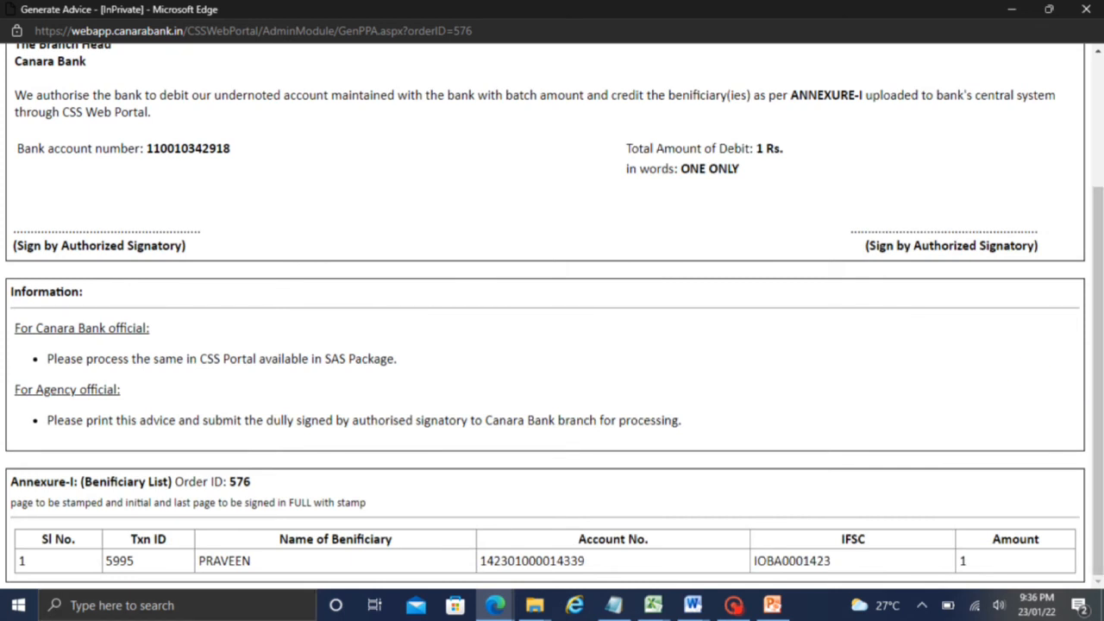
{"action": "left_click_drag", "start_coordinate": [1095, 330], "coordinate": [1096, 178]}
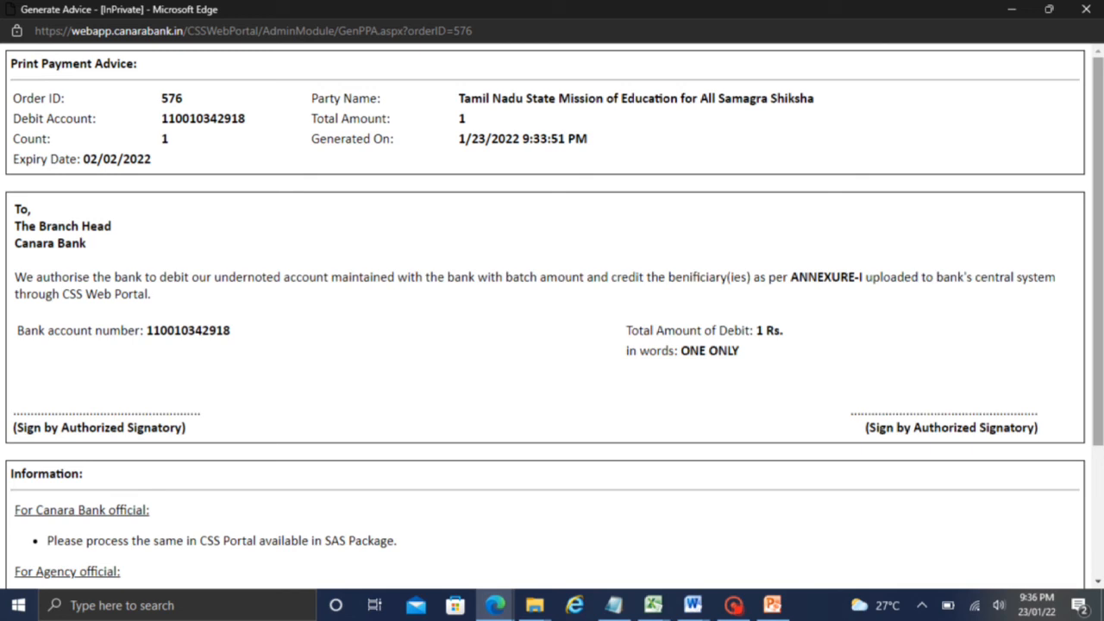
{"action": "left_click", "coordinate": [733, 605]}
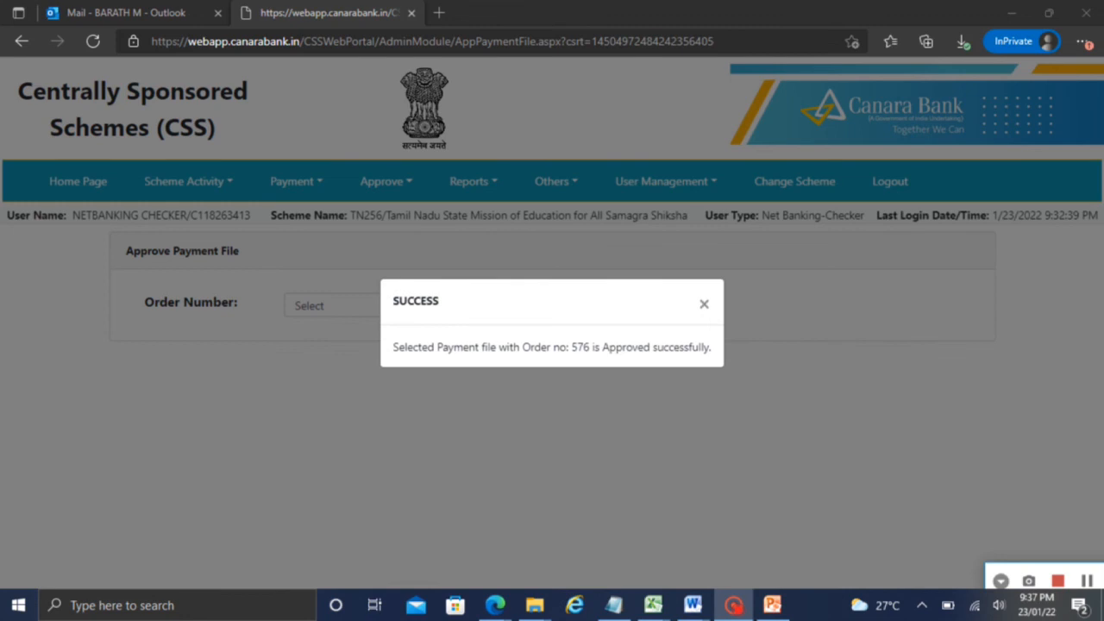
Dismiss the approval success message and open the Initiate Payment form
{"action": "left_click", "coordinate": [704, 303]}
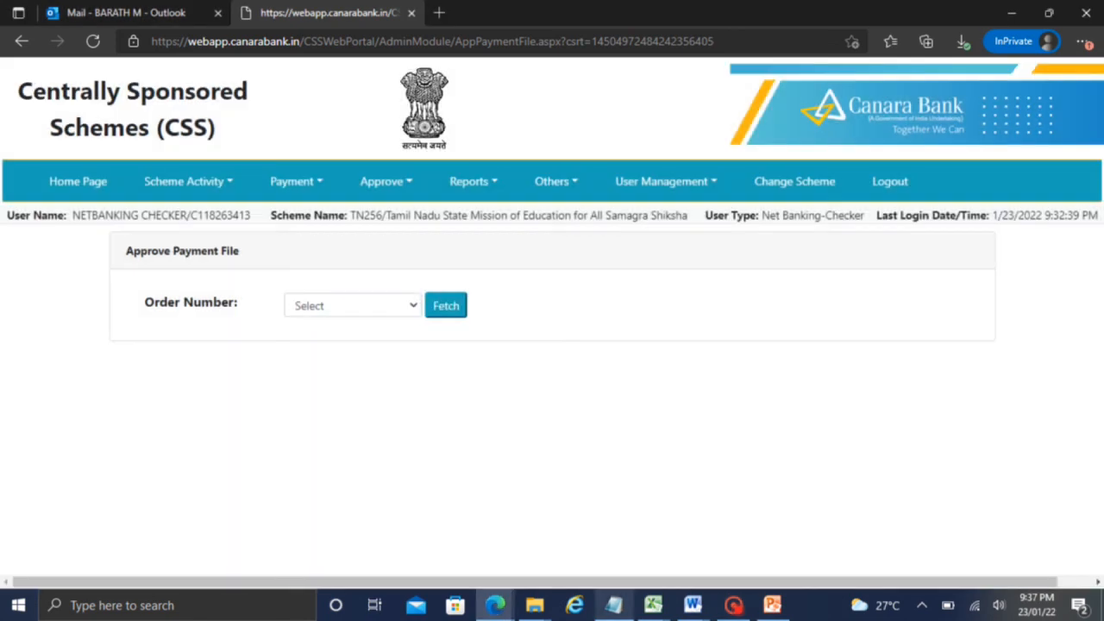
{"action": "left_click", "coordinate": [733, 605]}
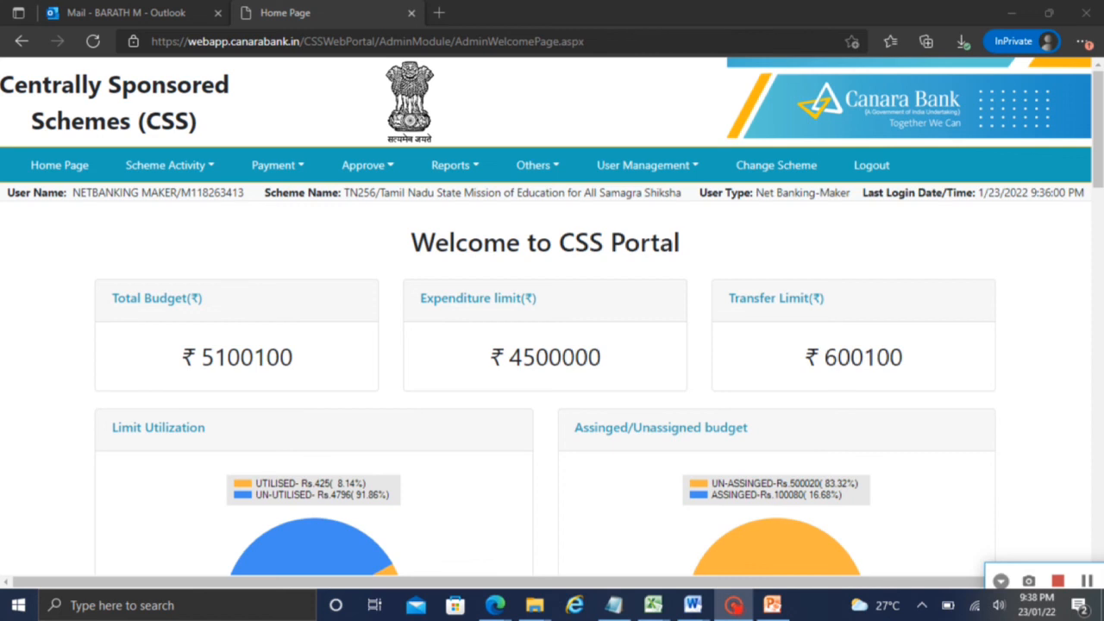
{"action": "left_click", "coordinate": [278, 164]}
{"action": "mouse_move", "coordinate": [291, 242]}
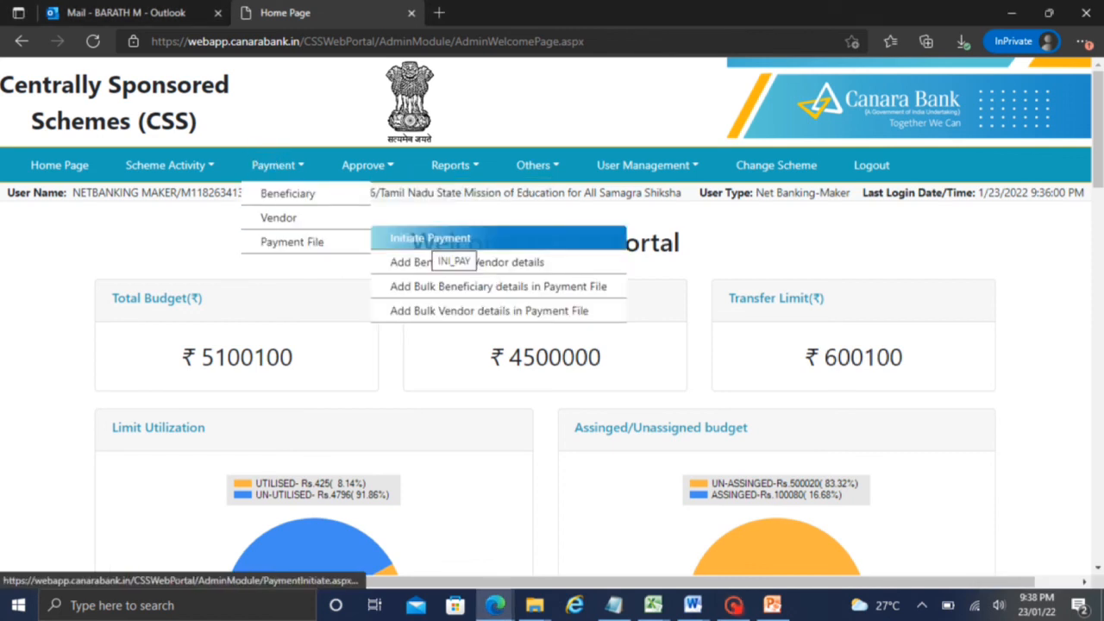
{"action": "left_click", "coordinate": [430, 238]}
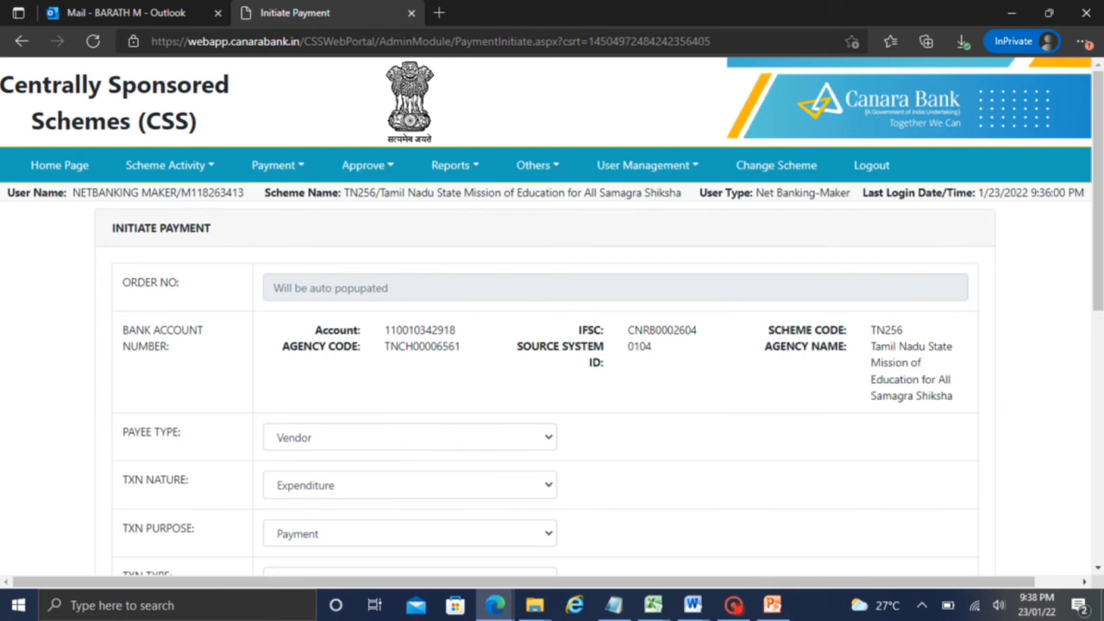
Save the payment file with narration and remarks TEST 231 and sanction number 123 as order 581
{"action": "scroll", "coordinate": [1092, 352], "scroll_direction": "down", "scroll_amount": 3}
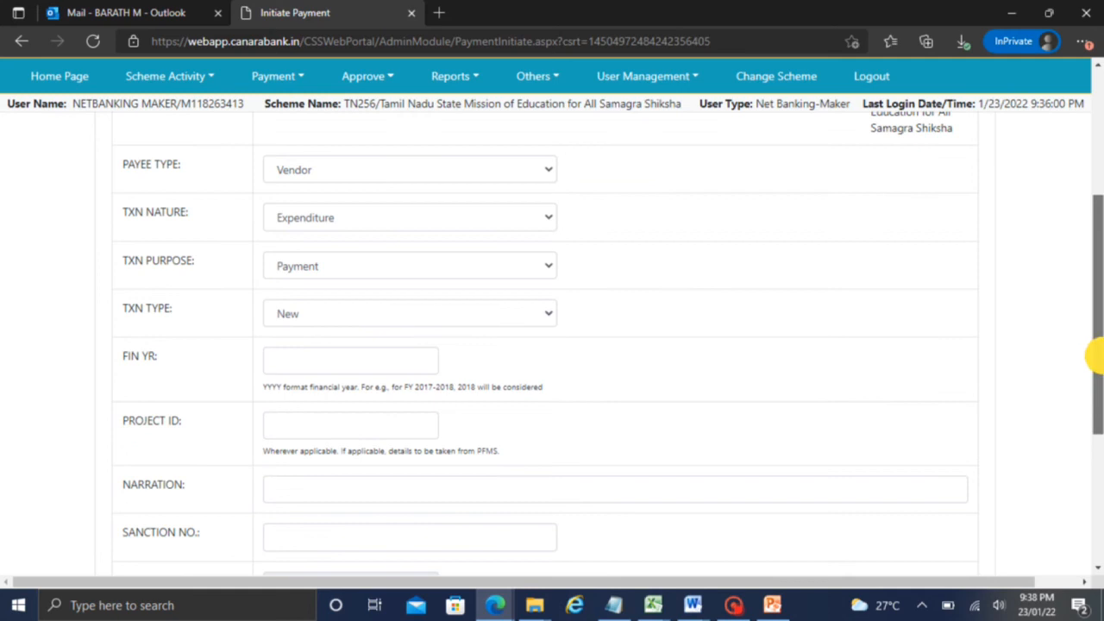
{"action": "left_click", "coordinate": [731, 603]}
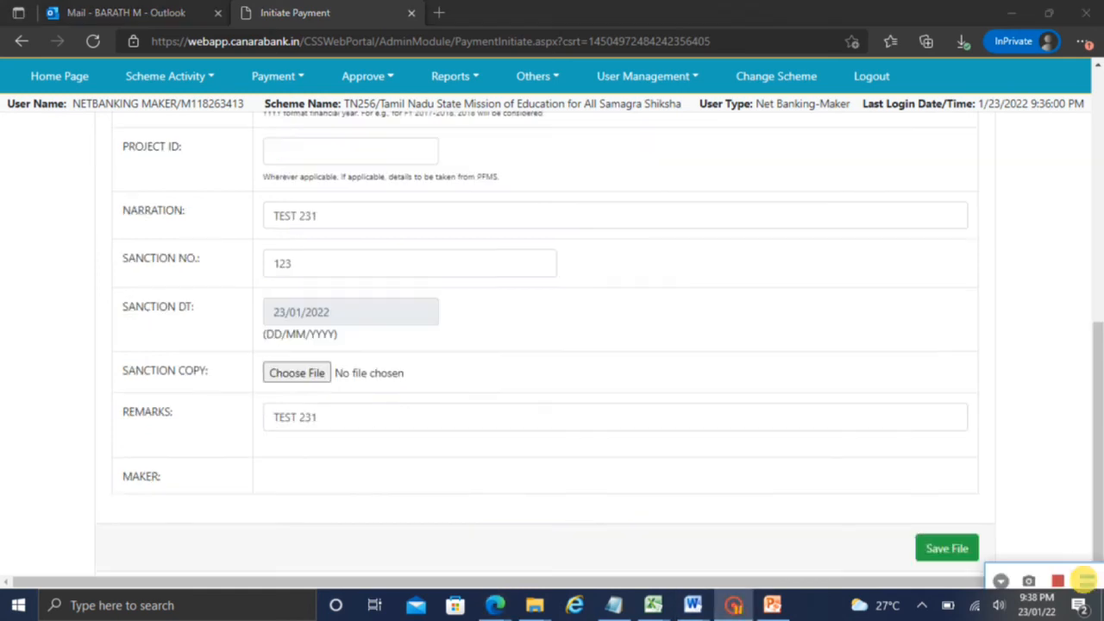
{"action": "left_click_drag", "start_coordinate": [1098, 353], "coordinate": [1098, 393]}
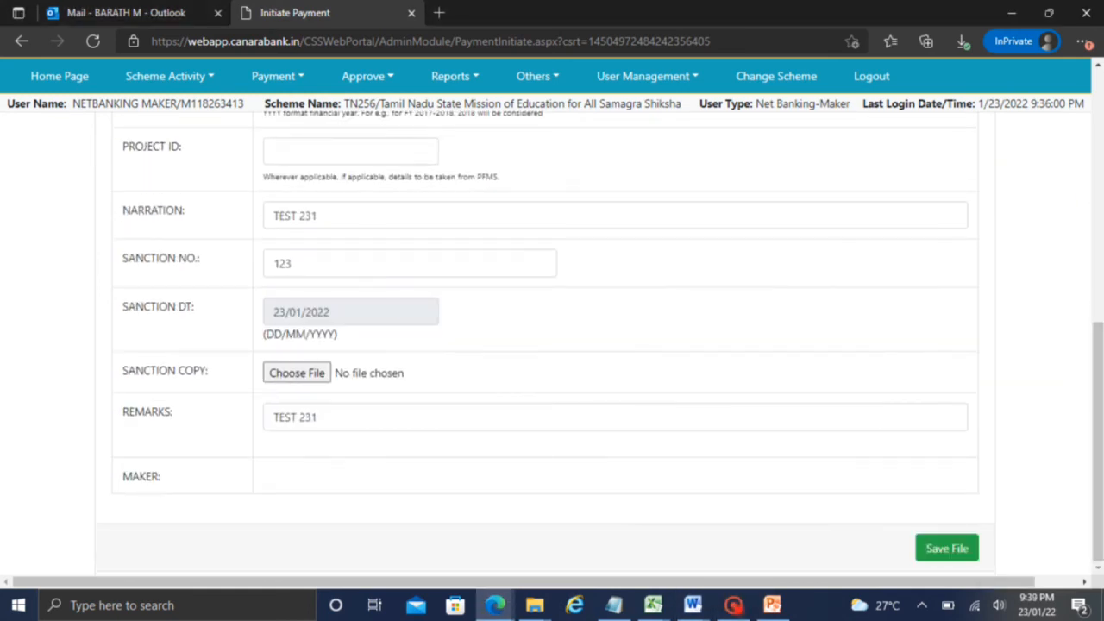
{"action": "left_click", "coordinate": [954, 543]}
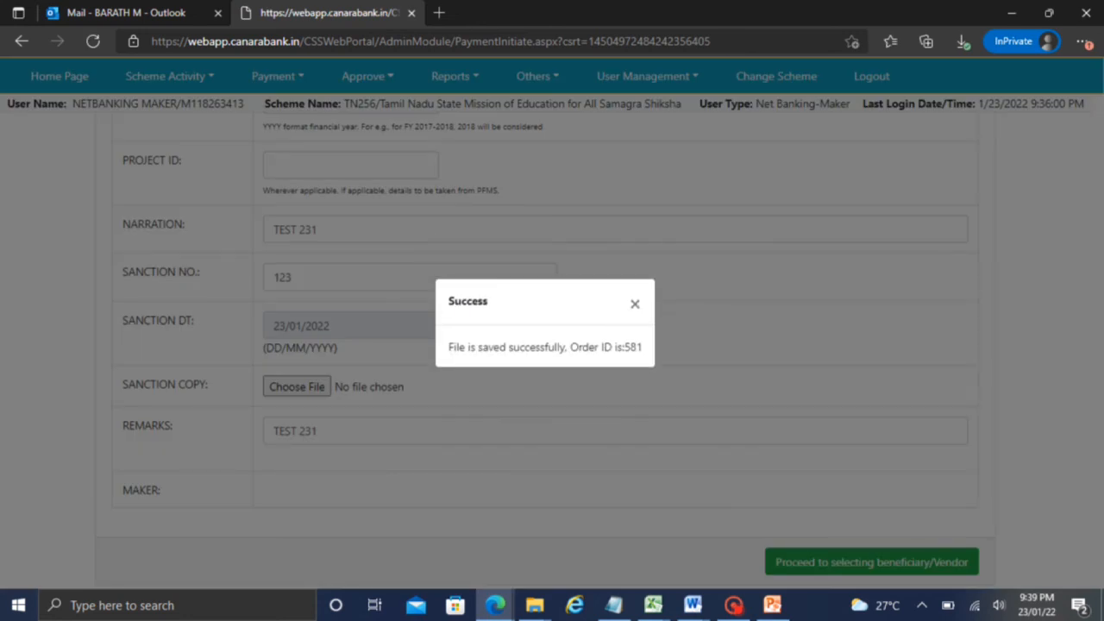
{"action": "left_click", "coordinate": [635, 303]}
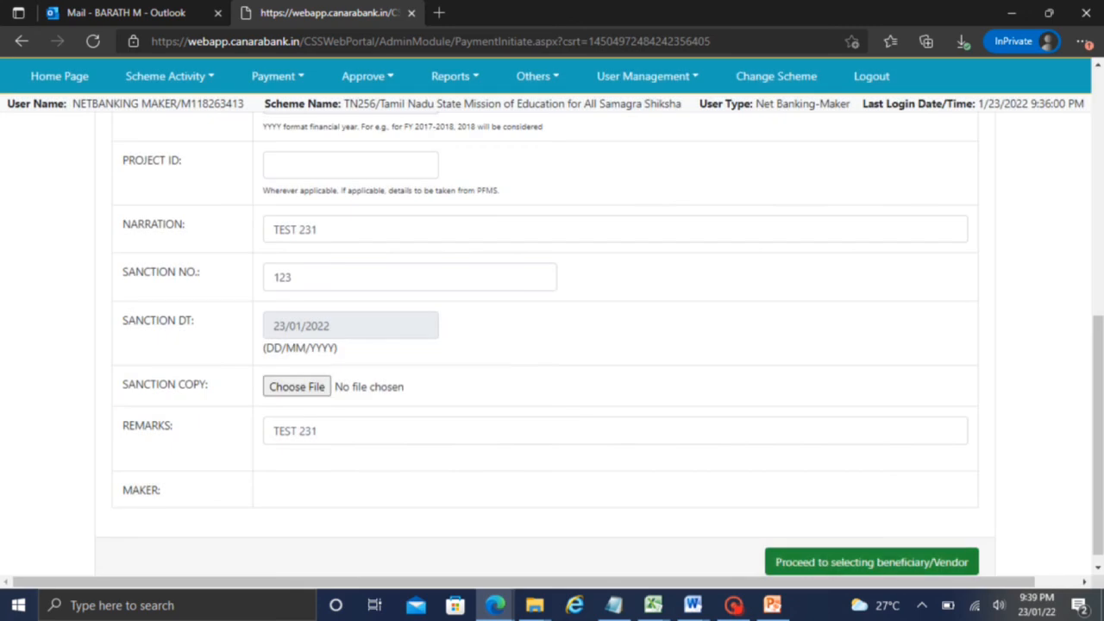
{"action": "mouse_move", "coordinate": [1096, 402]}
{"action": "left_mouse_down"}
{"action": "mouse_move", "coordinate": [1096, 260]}
{"action": "mouse_move", "coordinate": [1096, 410]}
{"action": "left_mouse_up"}
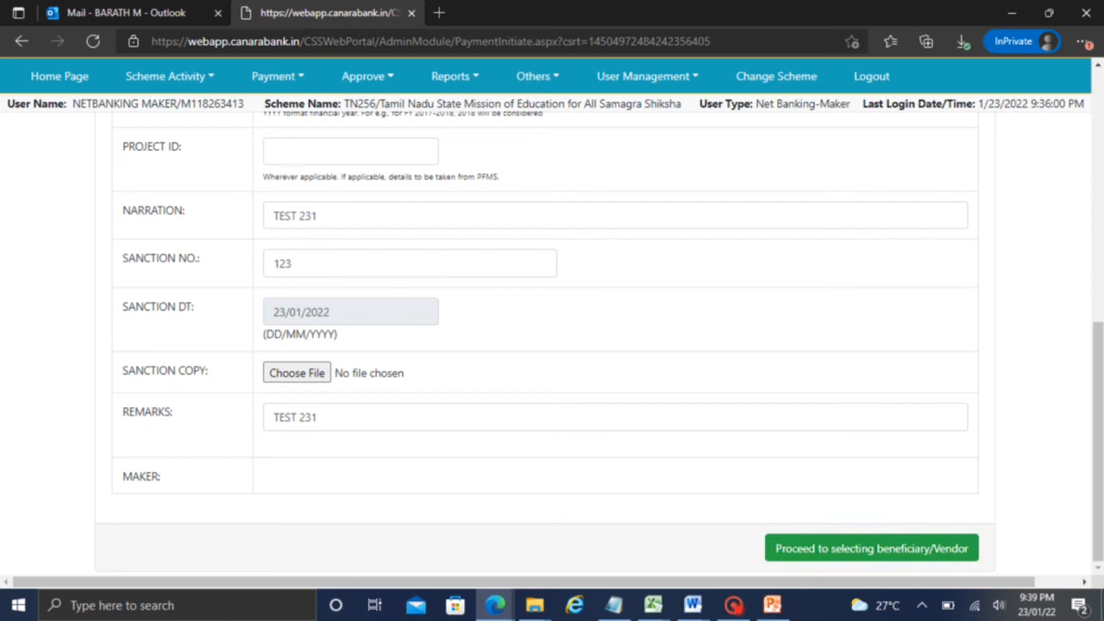
Download the 'File Format for adding Bulk Vendor details in Payment File' template from Download Bulk File Format
{"action": "left_click", "coordinate": [287, 72]}
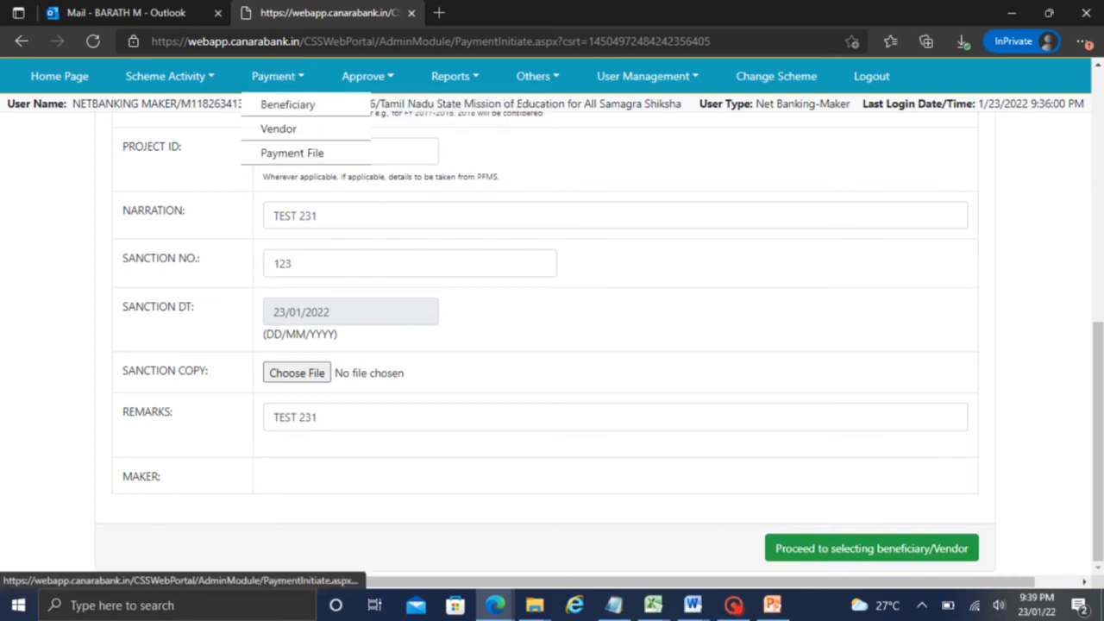
{"action": "left_click", "coordinate": [702, 134]}
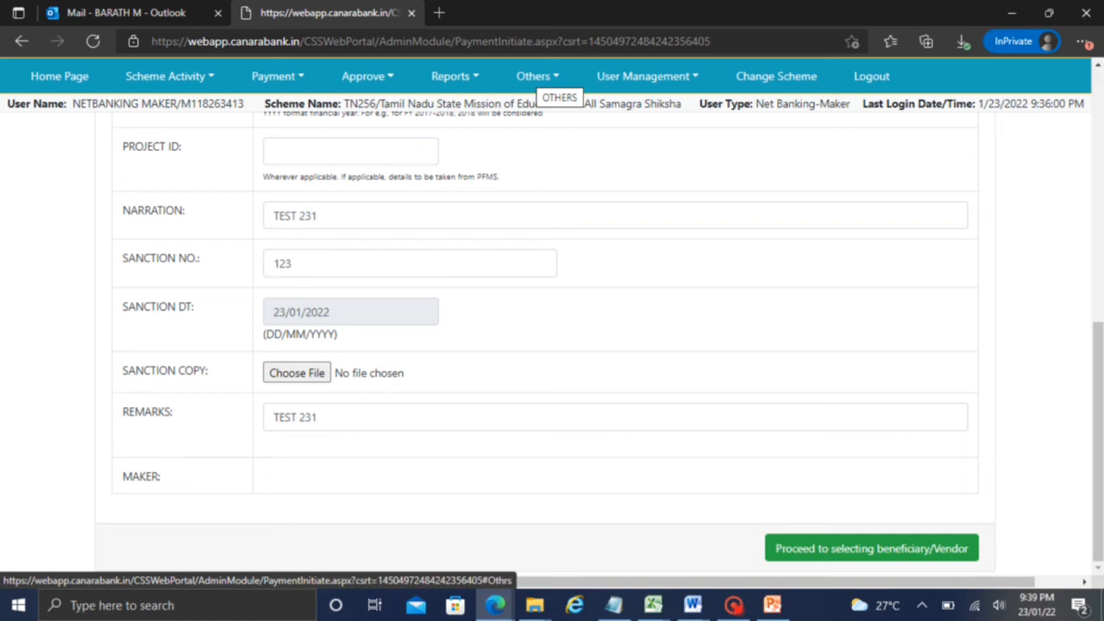
{"action": "left_click", "coordinate": [547, 78]}
{"action": "left_click", "coordinate": [556, 102]}
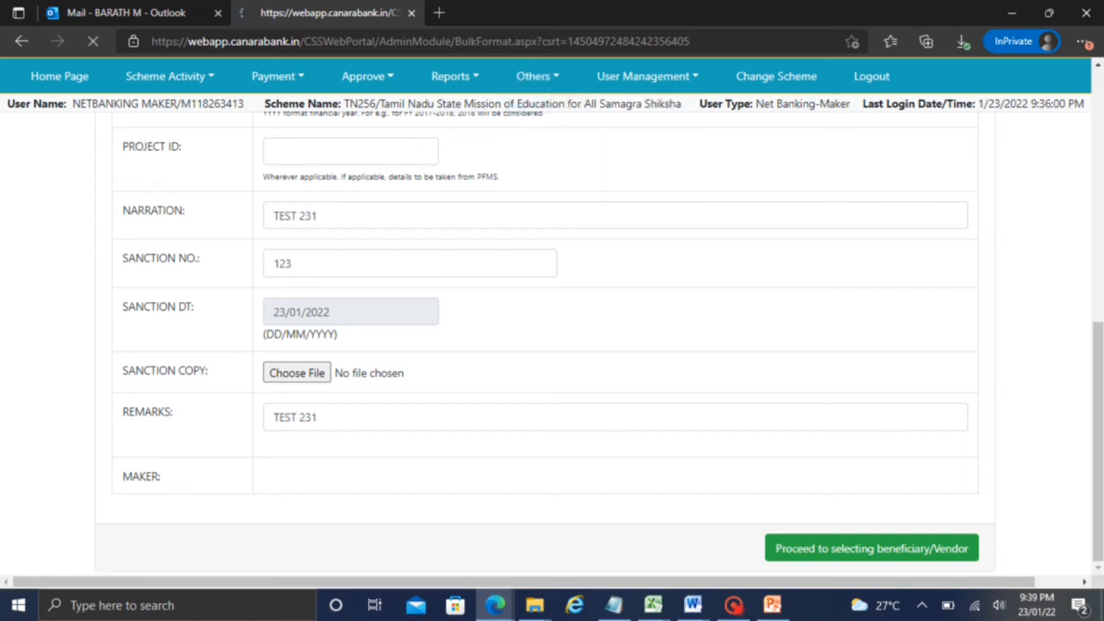
{"action": "left_click_drag", "start_coordinate": [1098, 187], "coordinate": [1096, 234]}
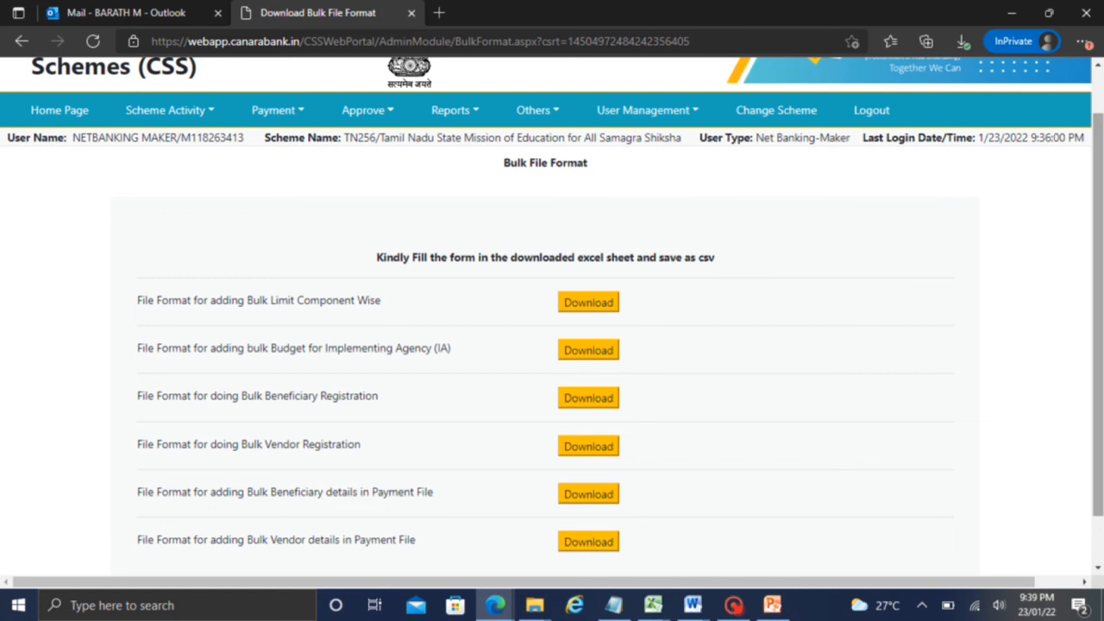
{"action": "left_click", "coordinate": [534, 109]}
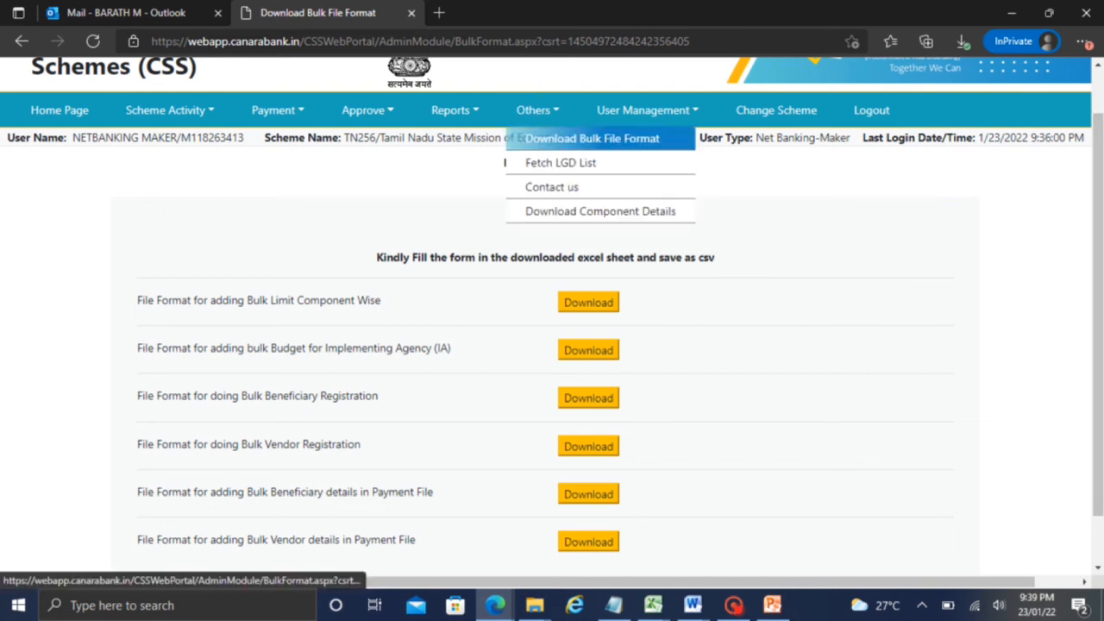
{"action": "left_click", "coordinate": [994, 204]}
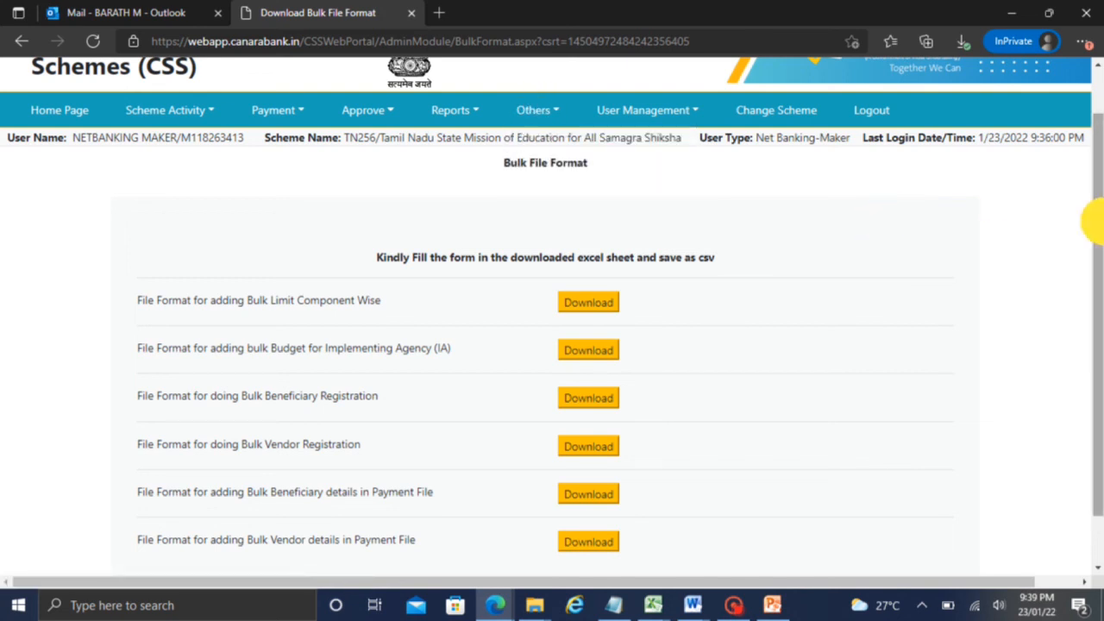
{"action": "left_click_drag", "start_coordinate": [1092, 217], "coordinate": [1092, 262]}
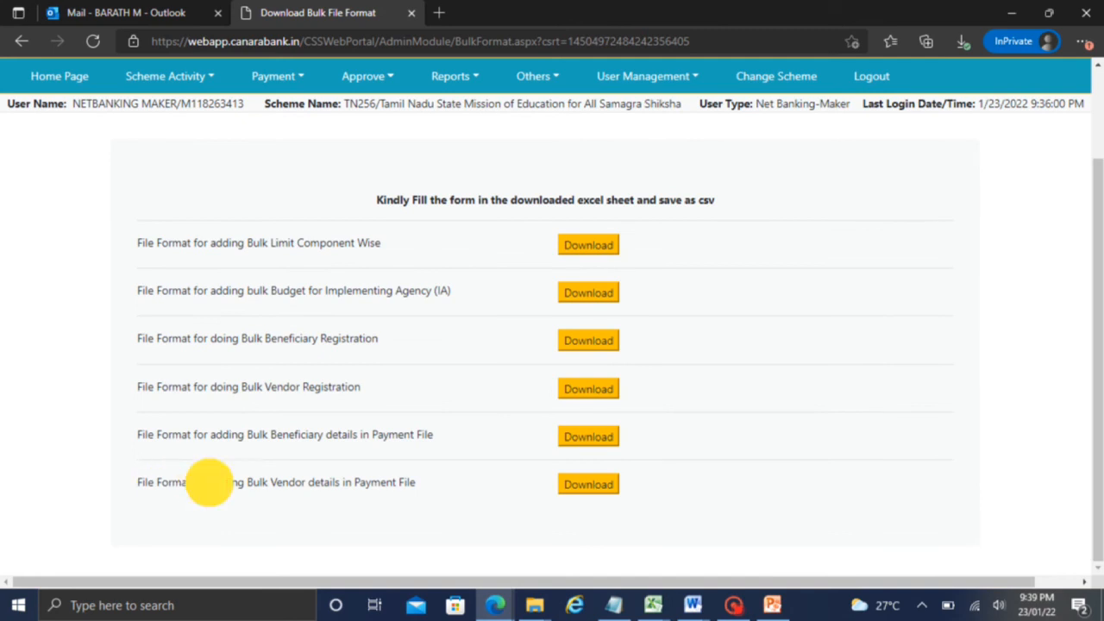
{"action": "left_click_drag", "start_coordinate": [209, 481], "coordinate": [417, 483]}
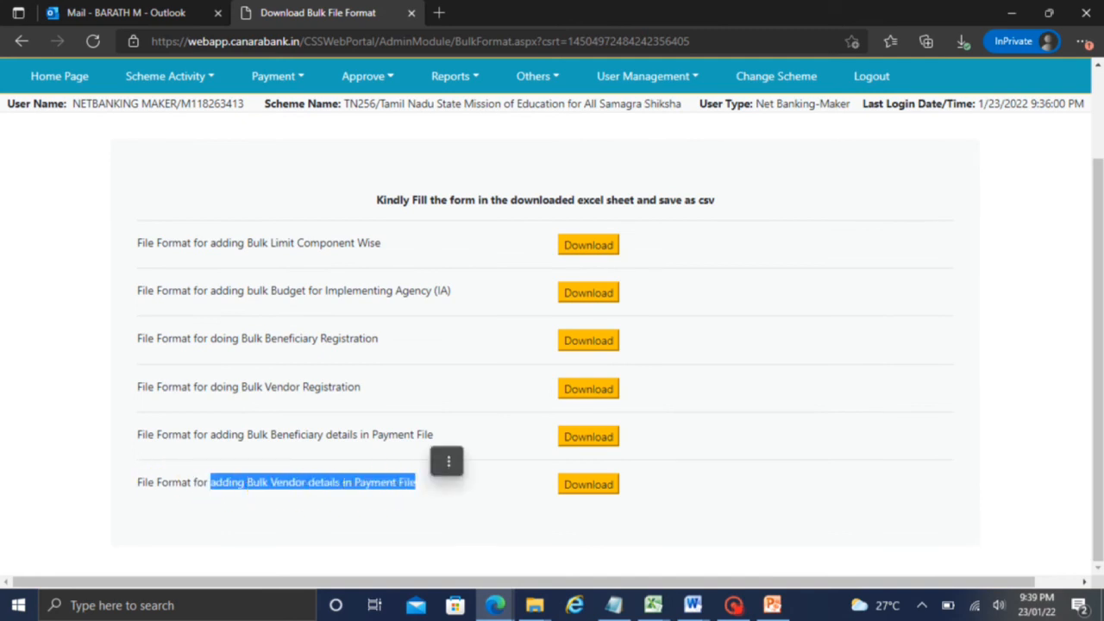
{"action": "left_click", "coordinate": [588, 484]}
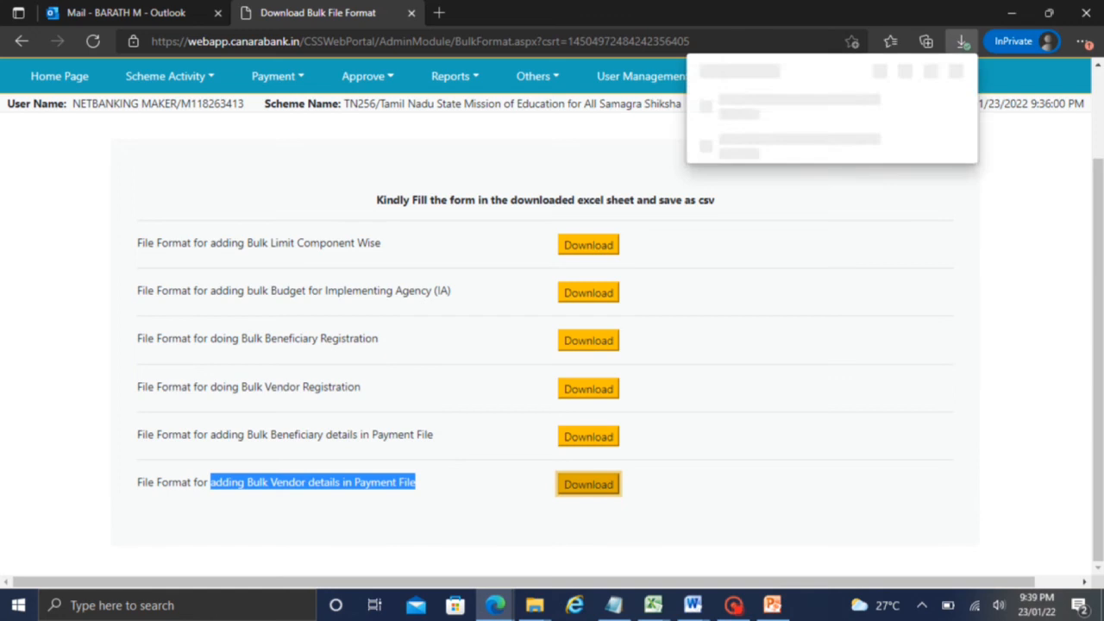
Open the downloaded vendor payment template in Excel, holding one row with amount 1 and CompCode F.03.22
{"action": "left_click", "coordinate": [1072, 276]}
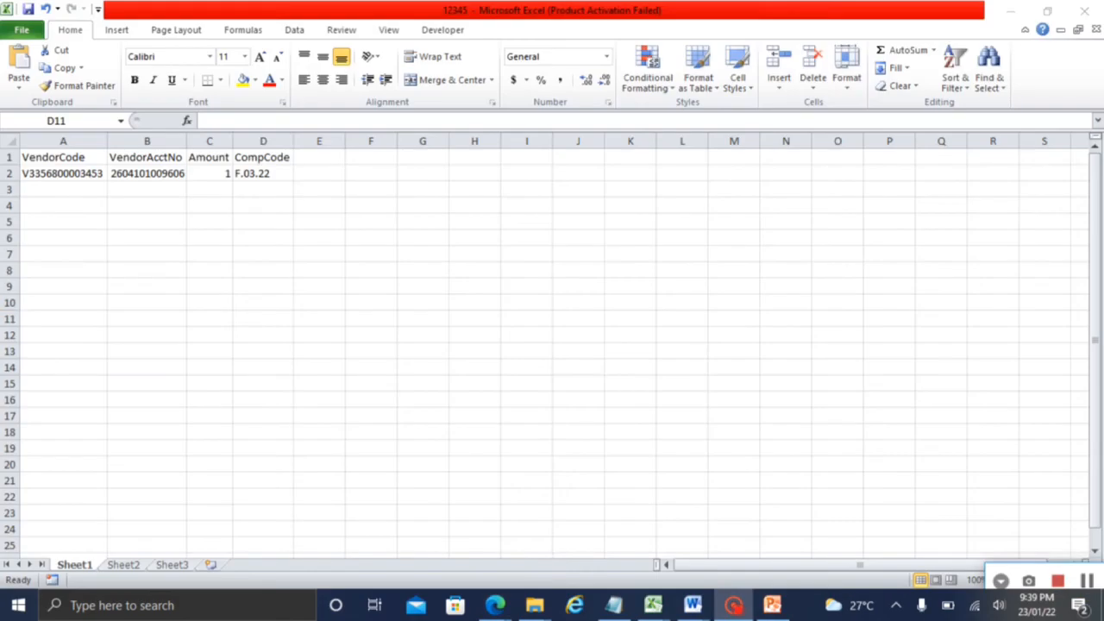
{"action": "left_click", "coordinate": [420, 279]}
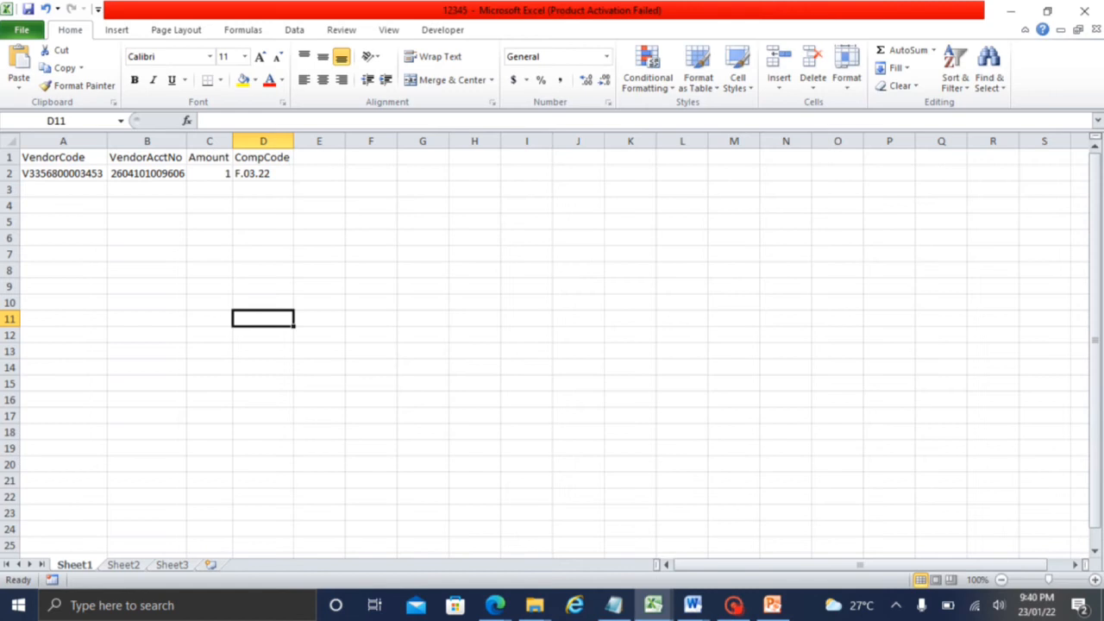
{"action": "double_click", "coordinate": [186, 143]}
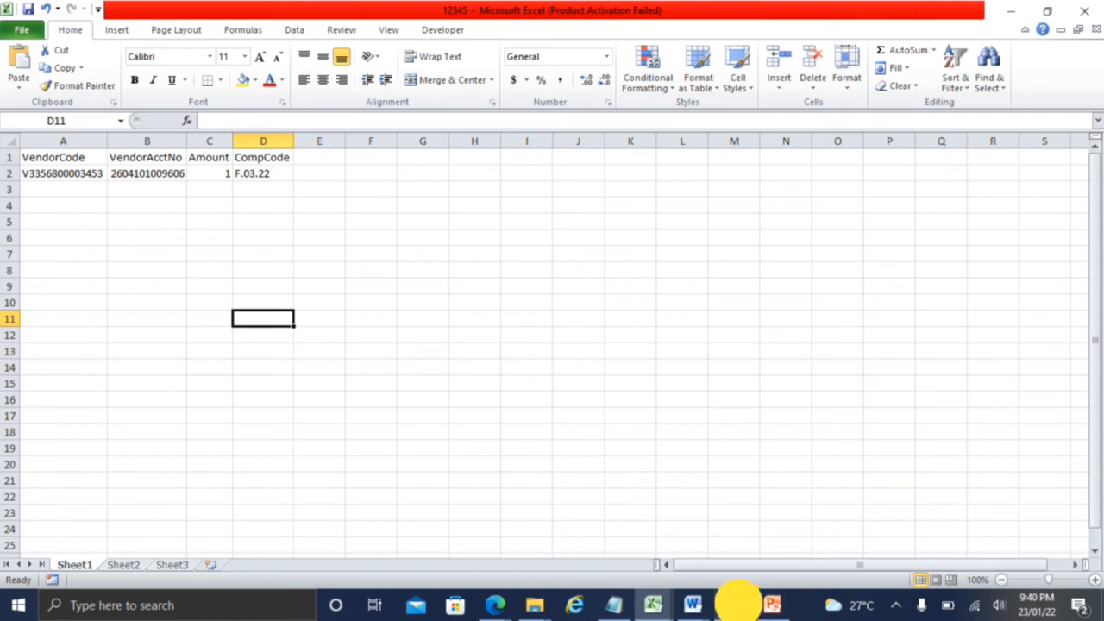
{"action": "left_click", "coordinate": [733, 605]}
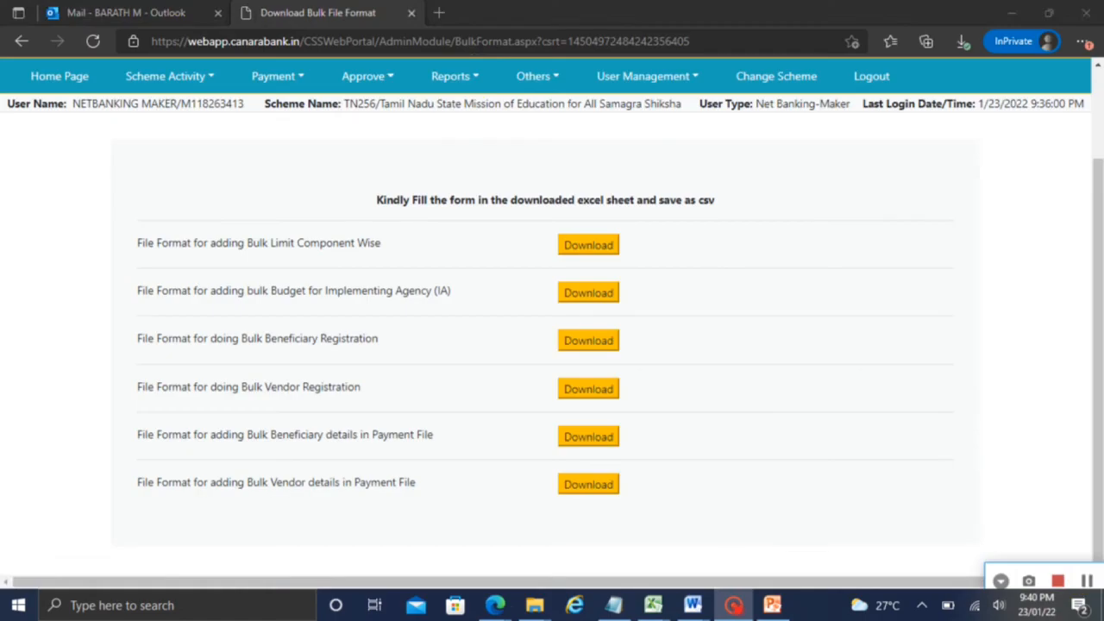
Open the Vendor Created Report listing registered vendors' codes, accounts and IFSC details
{"action": "left_click", "coordinate": [454, 76]}
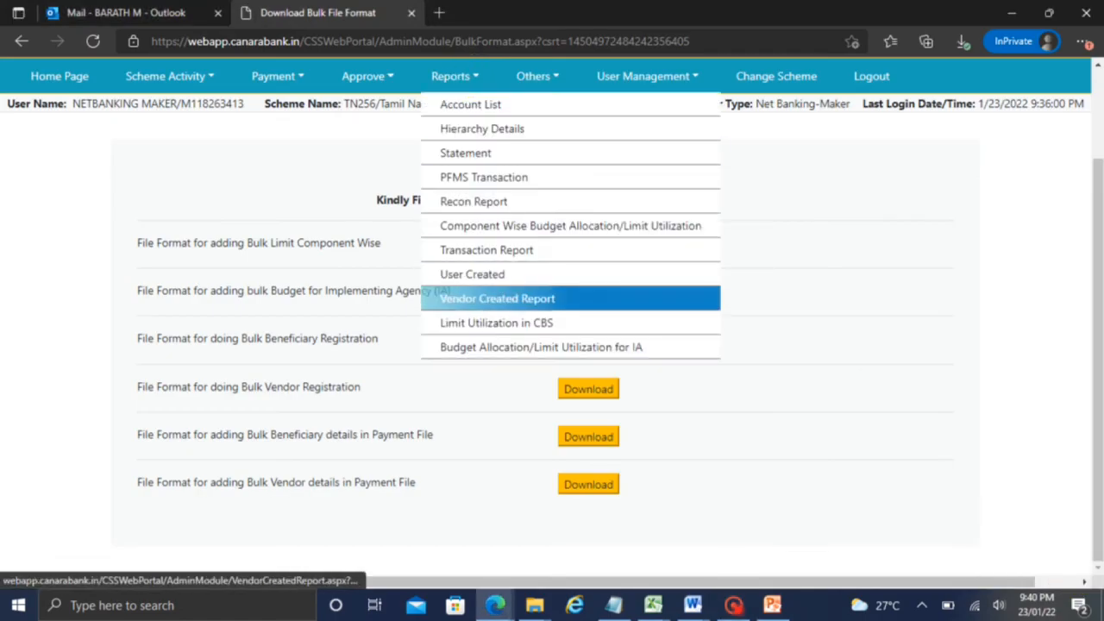
{"action": "left_click", "coordinate": [477, 297]}
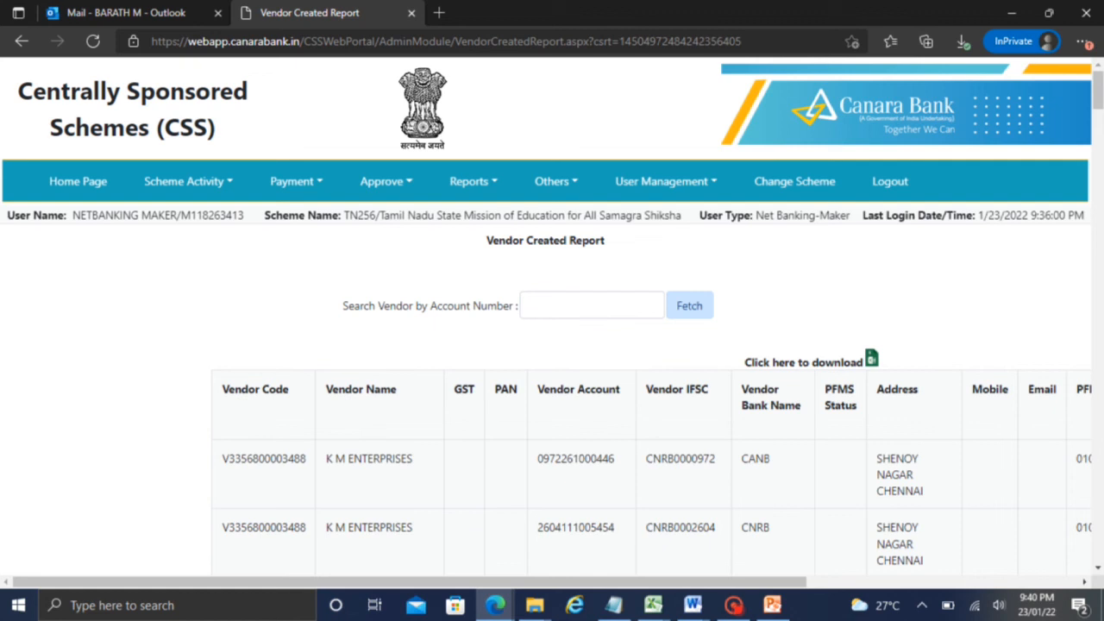
{"action": "left_click", "coordinate": [554, 181]}
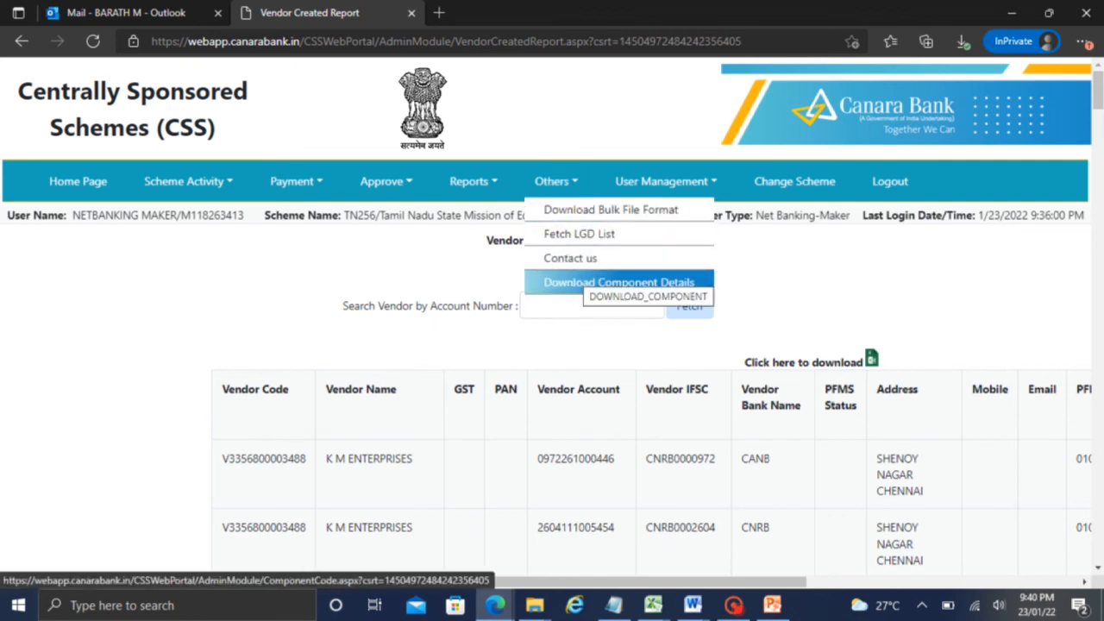
Open Download Component Details and scroll through codes such as Remuneration of Staff and Fixed Assets
{"action": "left_click", "coordinate": [573, 279]}
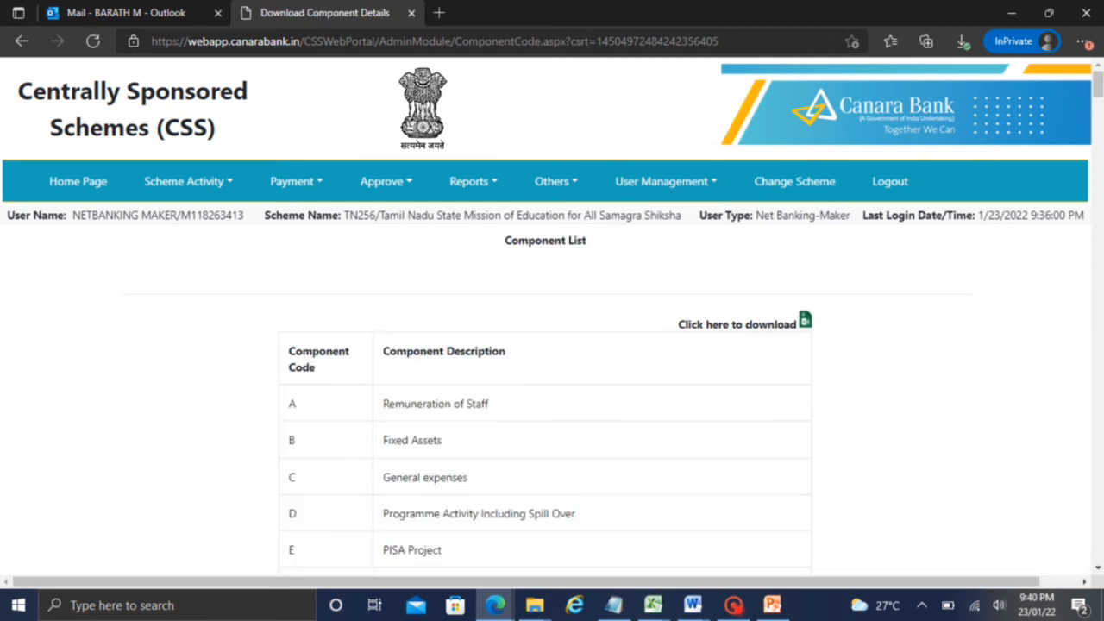
{"action": "scroll", "coordinate": [1087, 84], "scroll_direction": "down", "scroll_amount": 20}
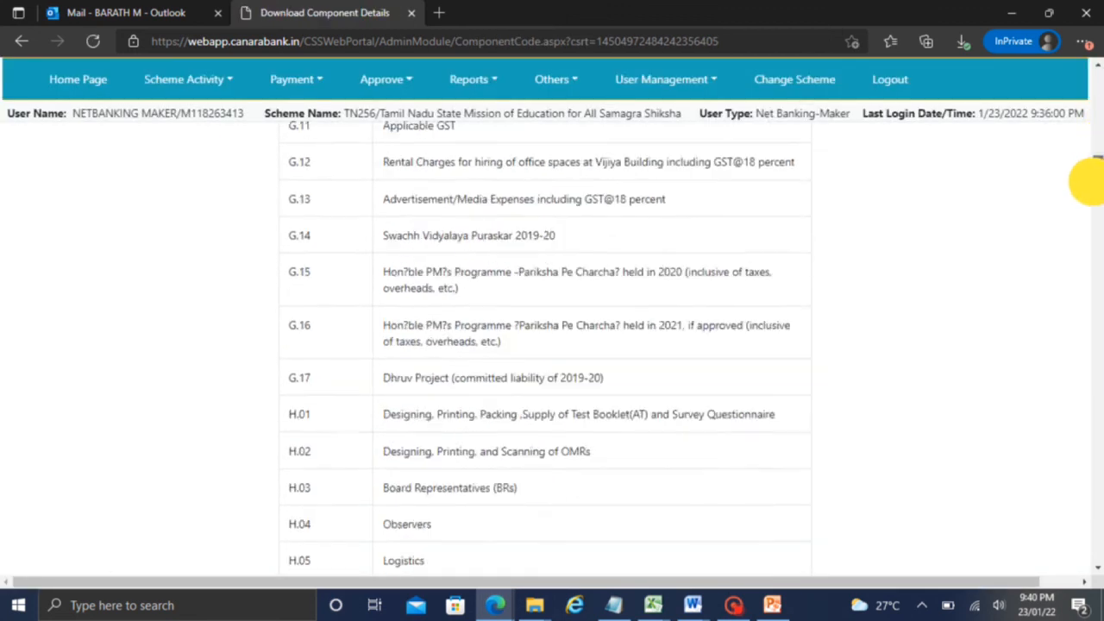
{"action": "left_click_drag", "start_coordinate": [1092, 182], "coordinate": [1096, 91]}
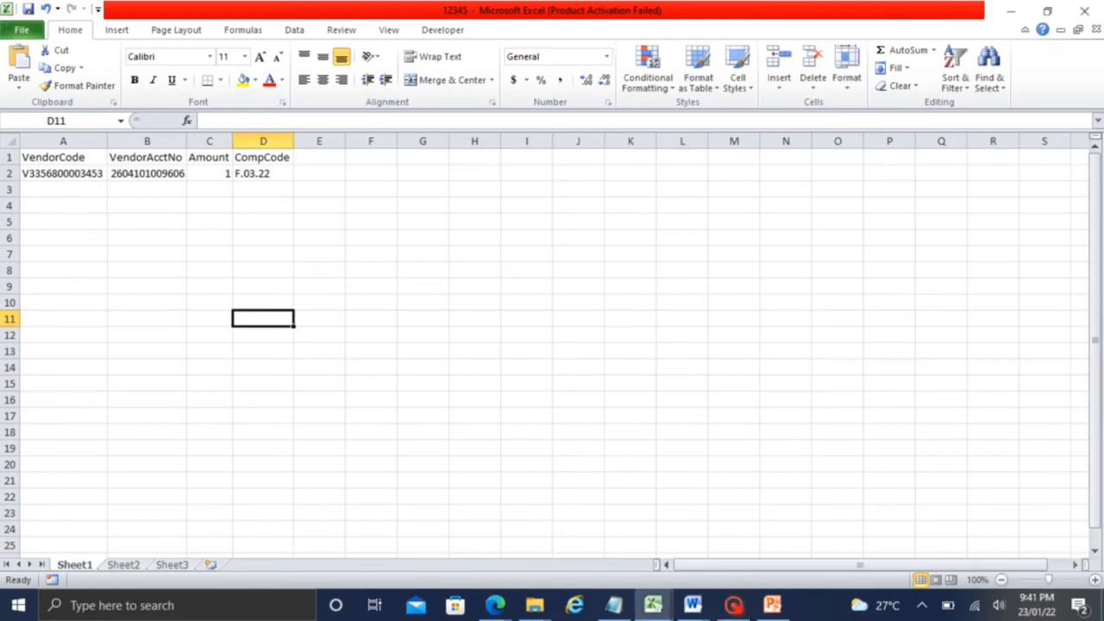
Save the vendor sheet over 12345.csv as CSV (MS-DOS), keeping only the active sheet
{"action": "left_click", "coordinate": [22, 29]}
{"action": "left_click", "coordinate": [49, 78]}
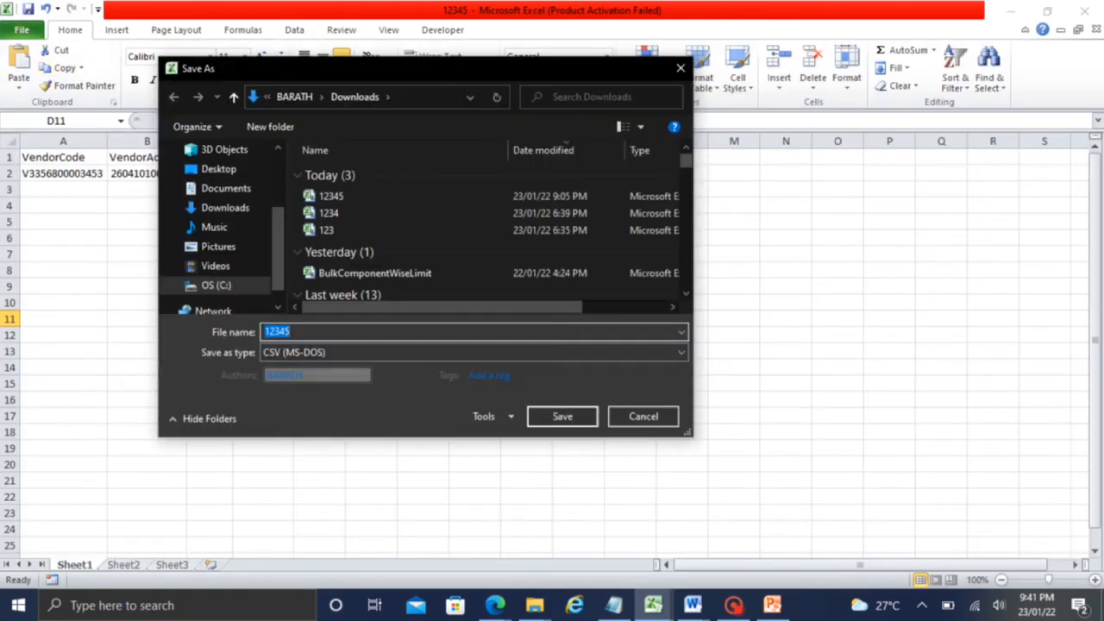
{"action": "left_click", "coordinate": [308, 350]}
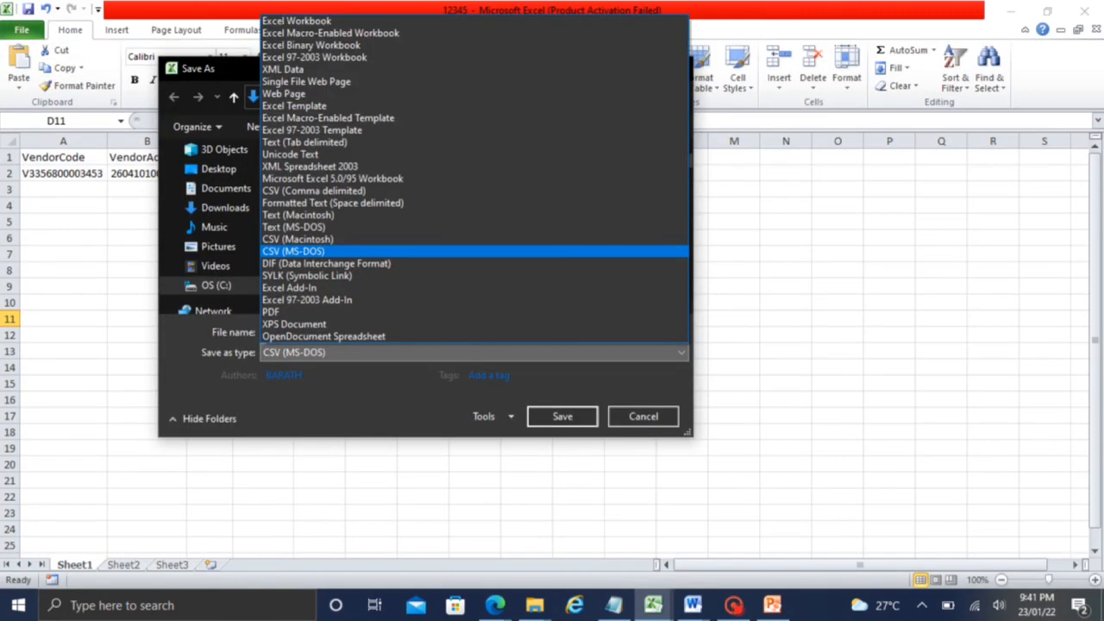
{"action": "left_click", "coordinate": [309, 251]}
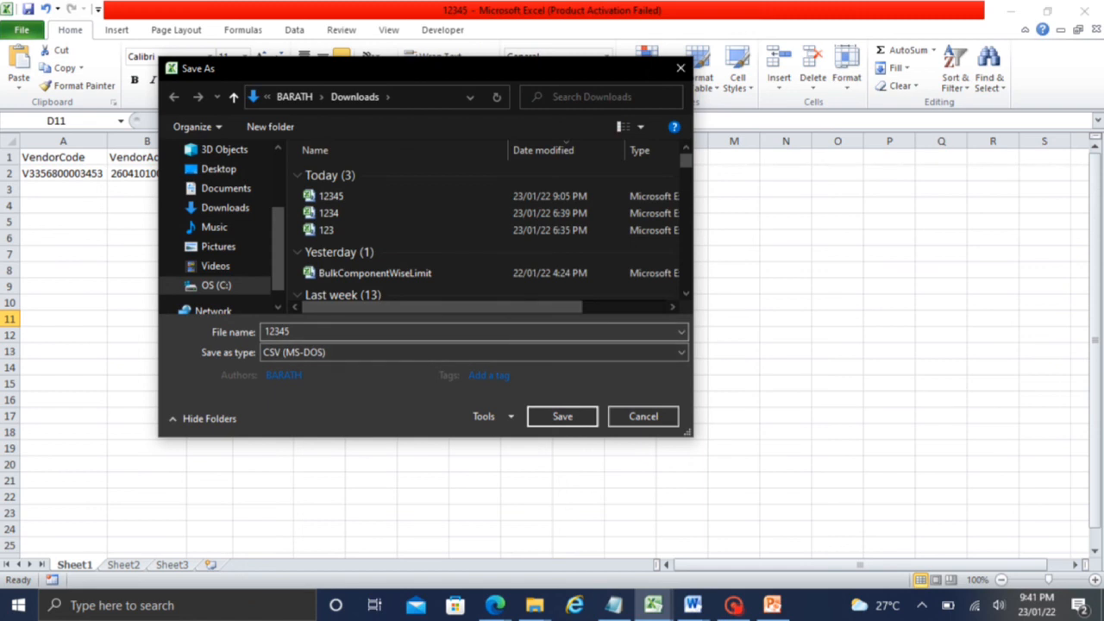
{"action": "left_click", "coordinate": [289, 333]}
{"action": "left_click", "coordinate": [561, 415]}
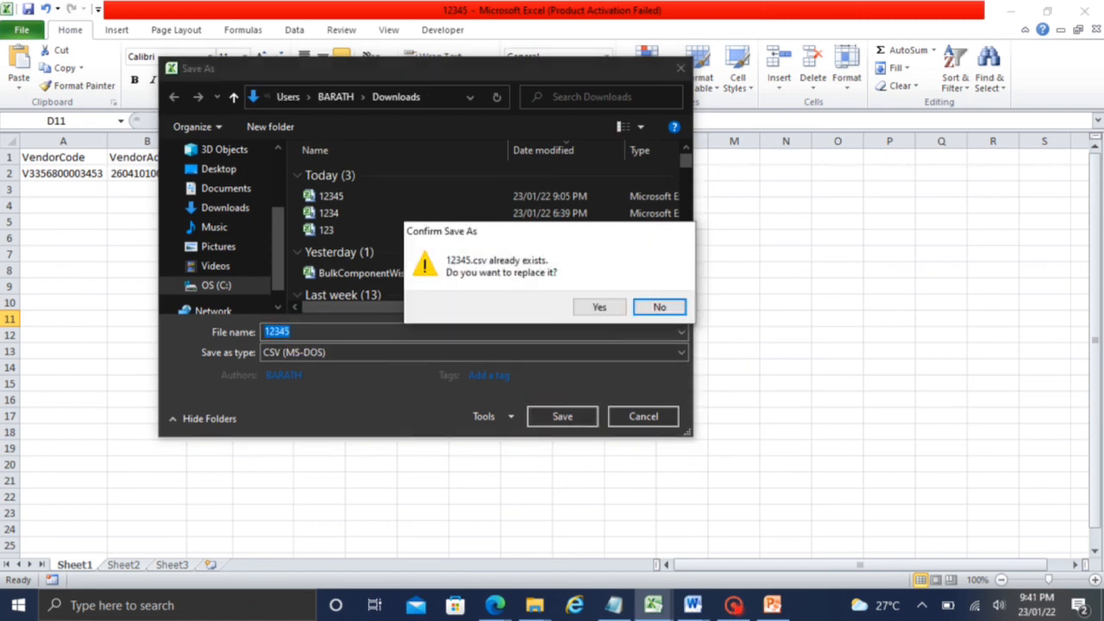
{"action": "left_click", "coordinate": [598, 305]}
{"action": "left_click", "coordinate": [522, 354]}
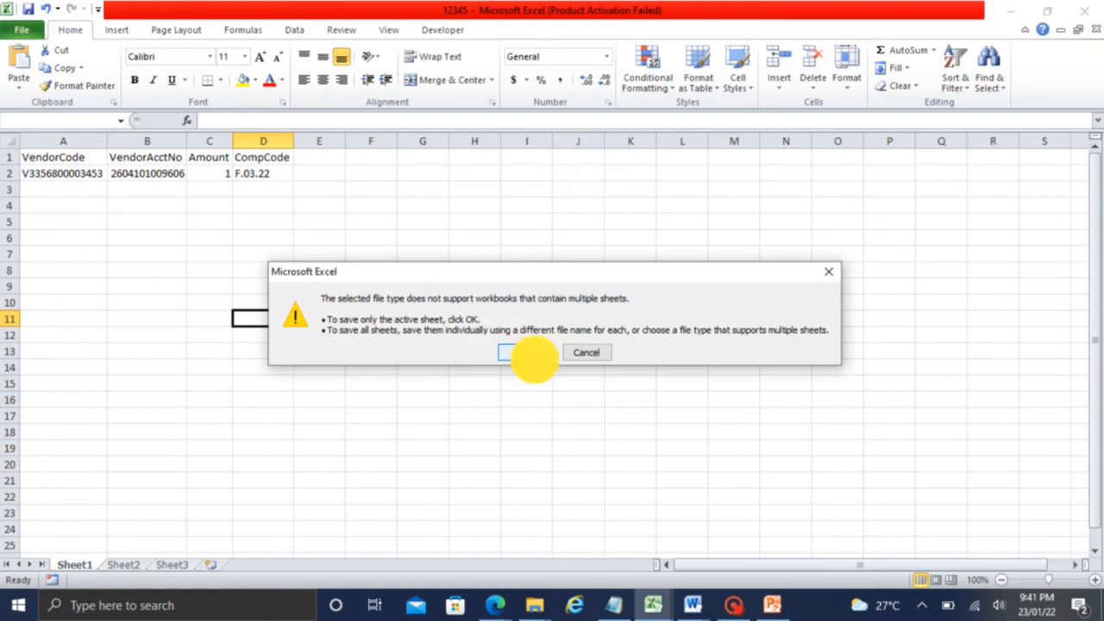
{"action": "left_click", "coordinate": [502, 357]}
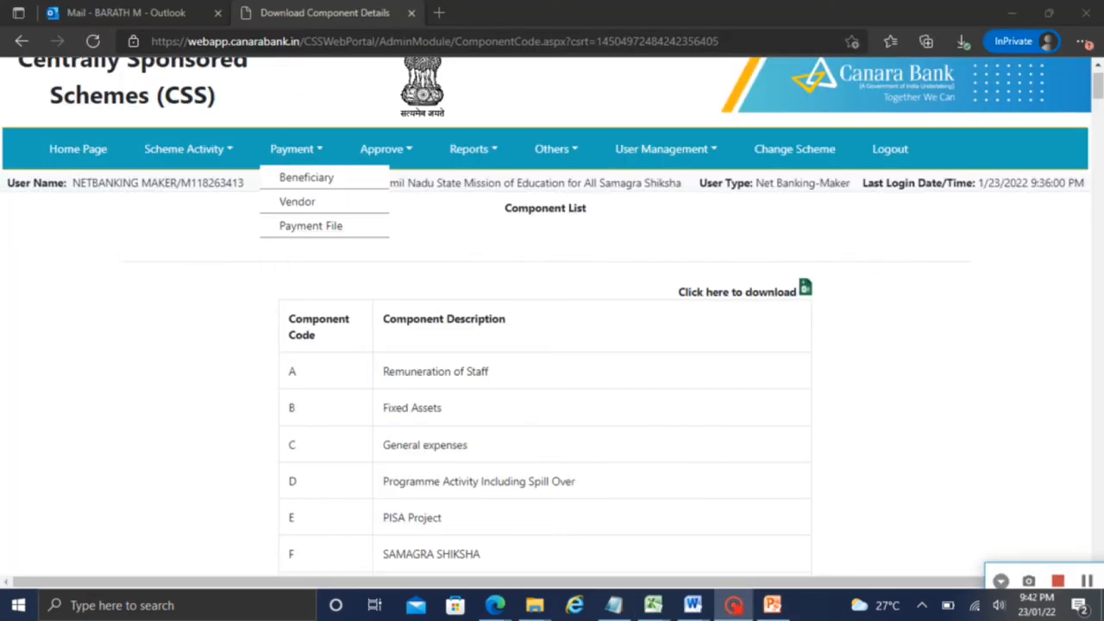
Fetch the newest order's payment file summary on the Add Bulk Vendor details page
{"action": "left_click", "coordinate": [205, 234]}
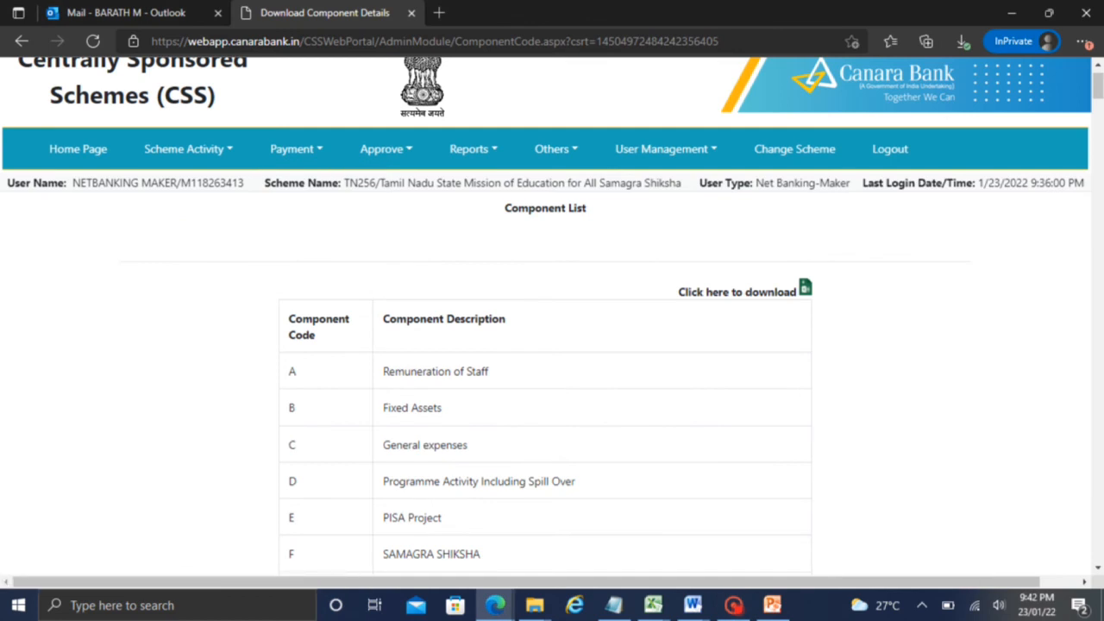
{"action": "left_click", "coordinate": [296, 151]}
{"action": "mouse_move", "coordinate": [310, 225]}
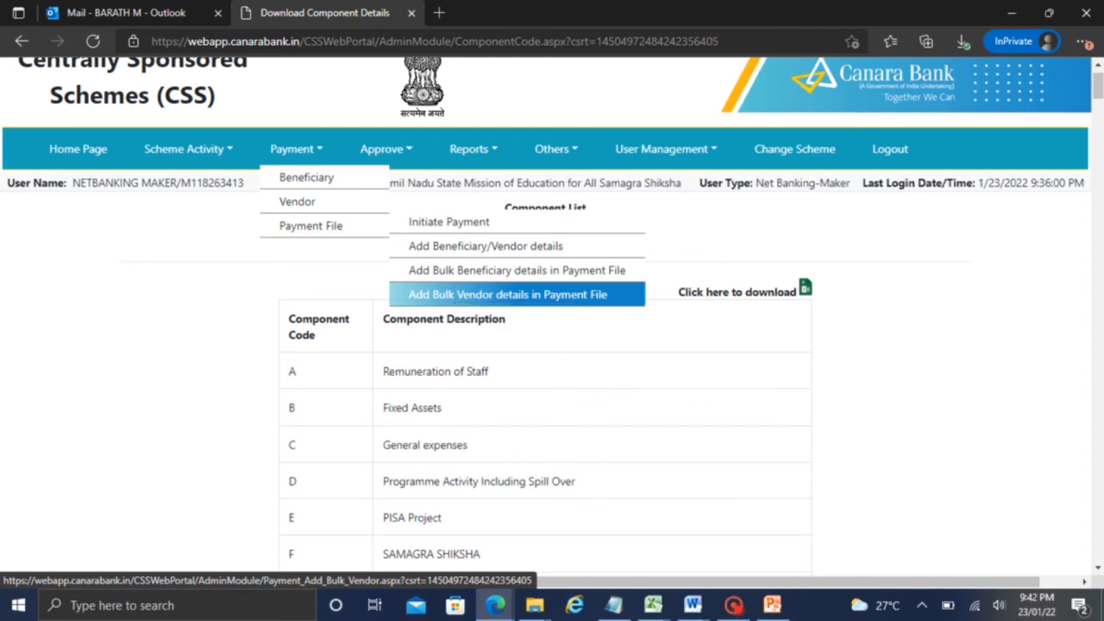
{"action": "left_click", "coordinate": [580, 294]}
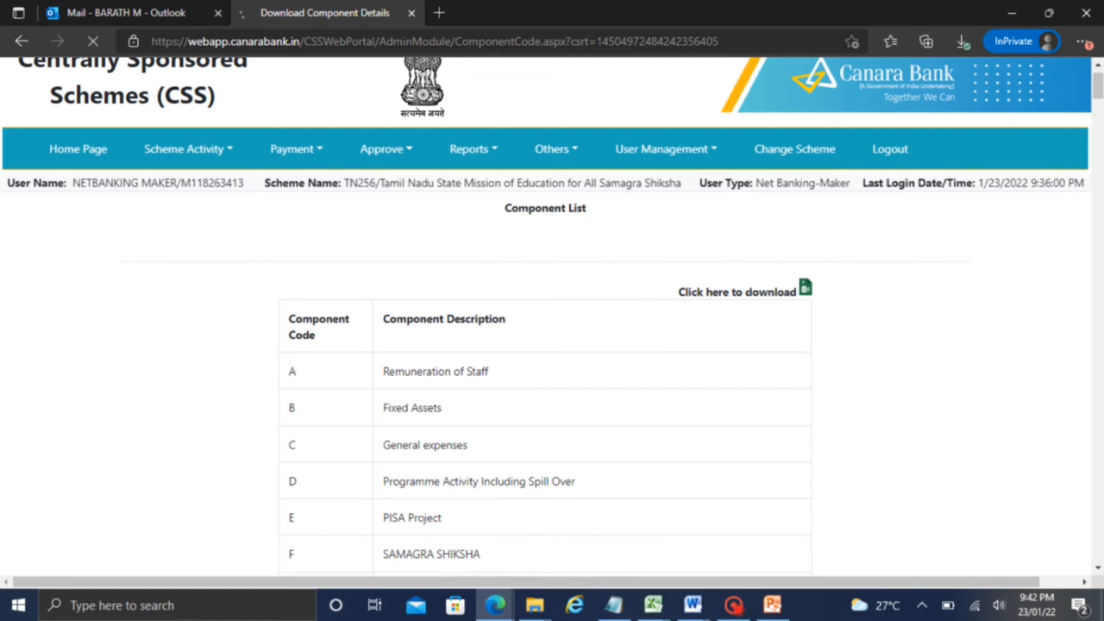
{"action": "left_click", "coordinate": [414, 320]}
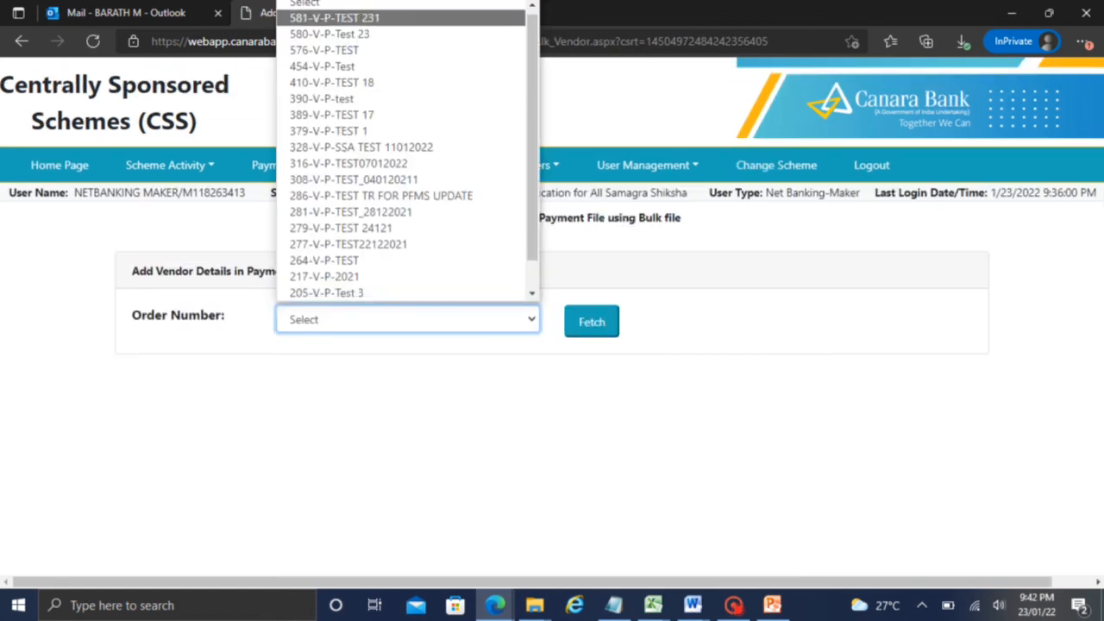
{"action": "left_click", "coordinate": [334, 17]}
{"action": "left_click", "coordinate": [591, 322]}
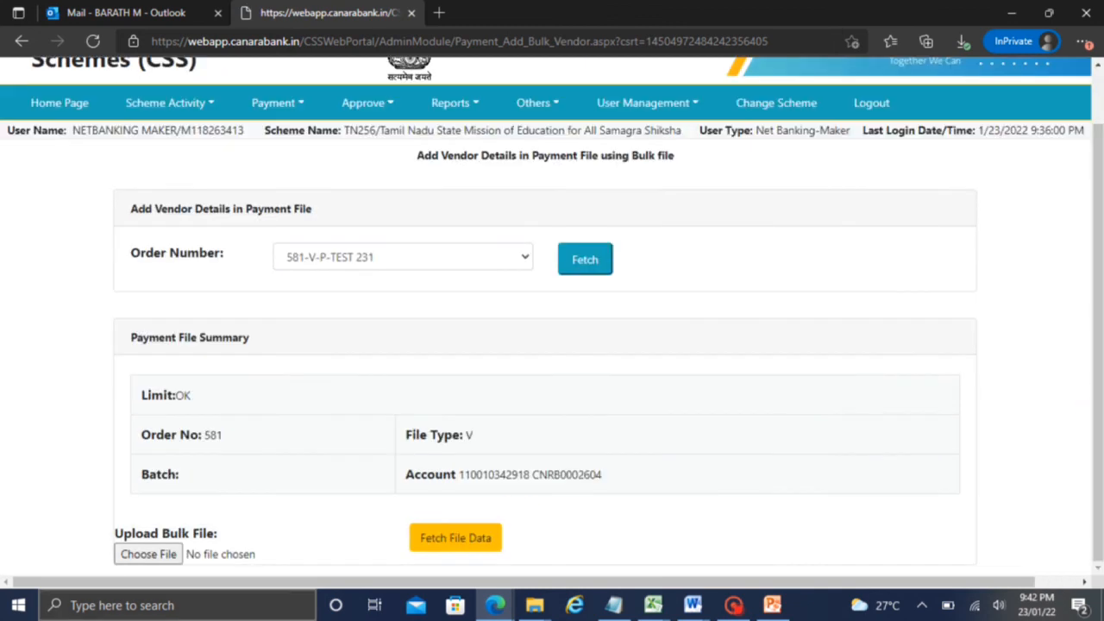
Choose 12345.csv as the bulk vendor file to upload
{"action": "left_click", "coordinate": [147, 554]}
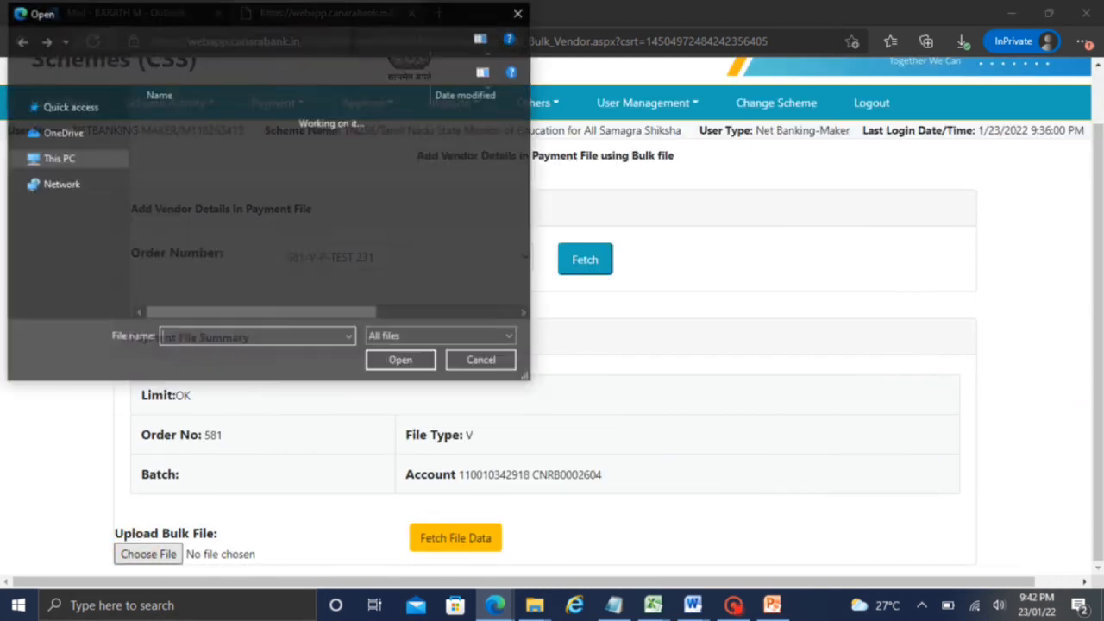
{"action": "left_click", "coordinate": [174, 140]}
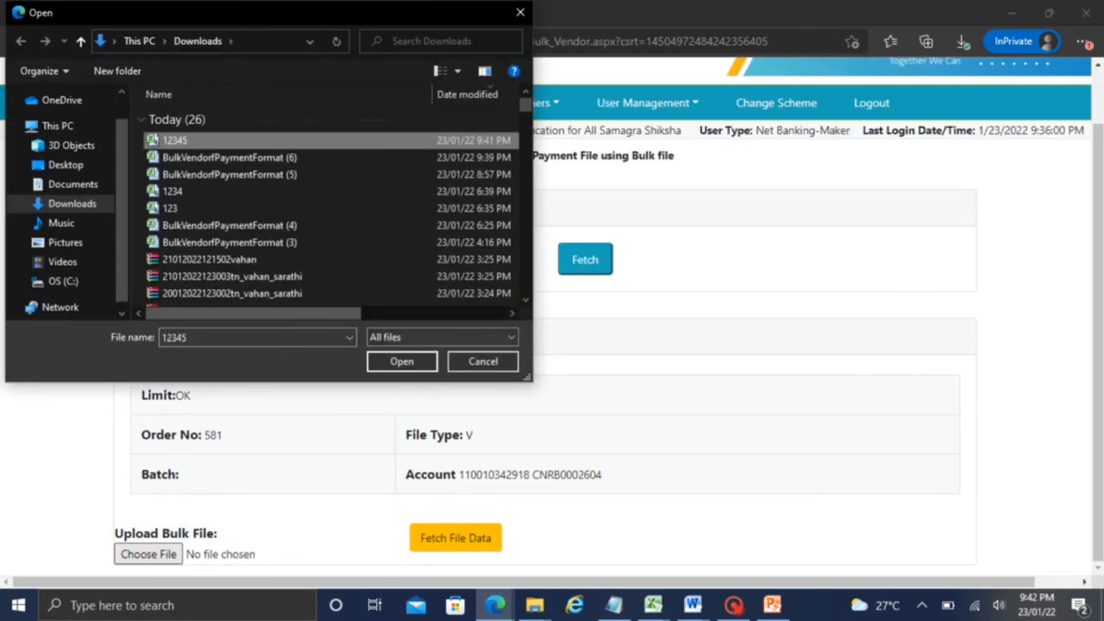
{"action": "left_click", "coordinate": [402, 361]}
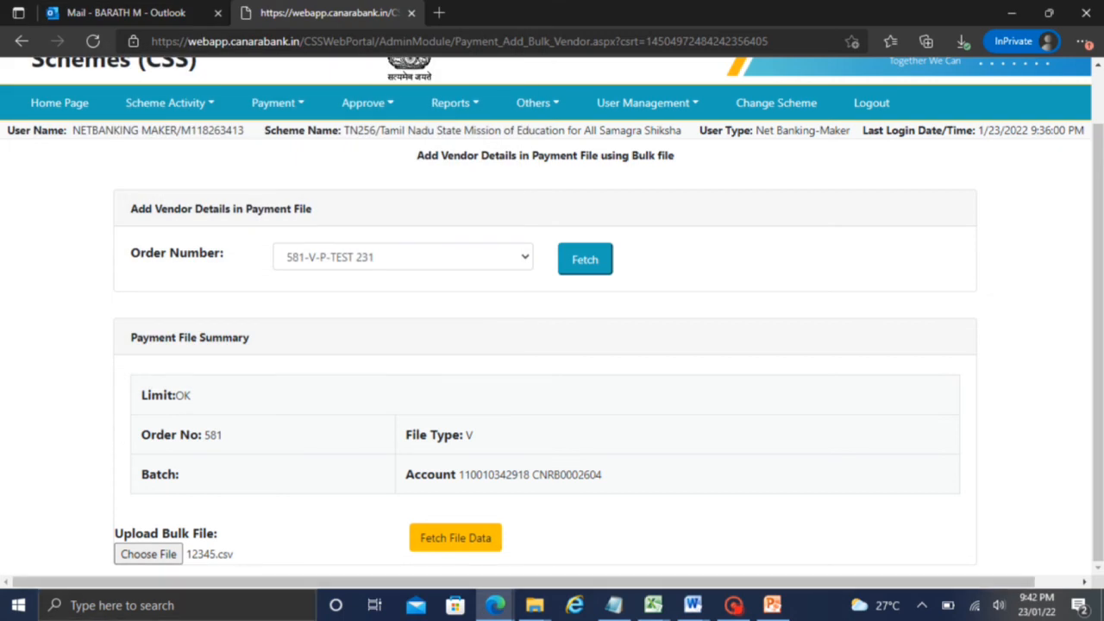
Fetch the records from 12345.csv and confirm the one-record upload summary
{"action": "left_click", "coordinate": [733, 606]}
{"action": "left_click", "coordinate": [1087, 582]}
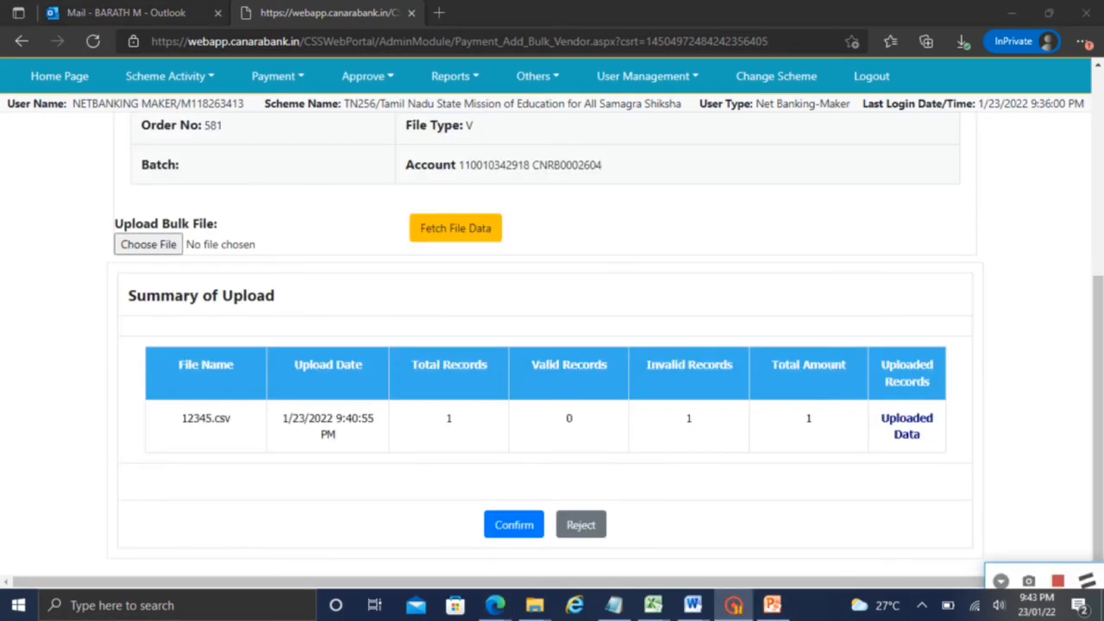
{"action": "left_click", "coordinate": [514, 524]}
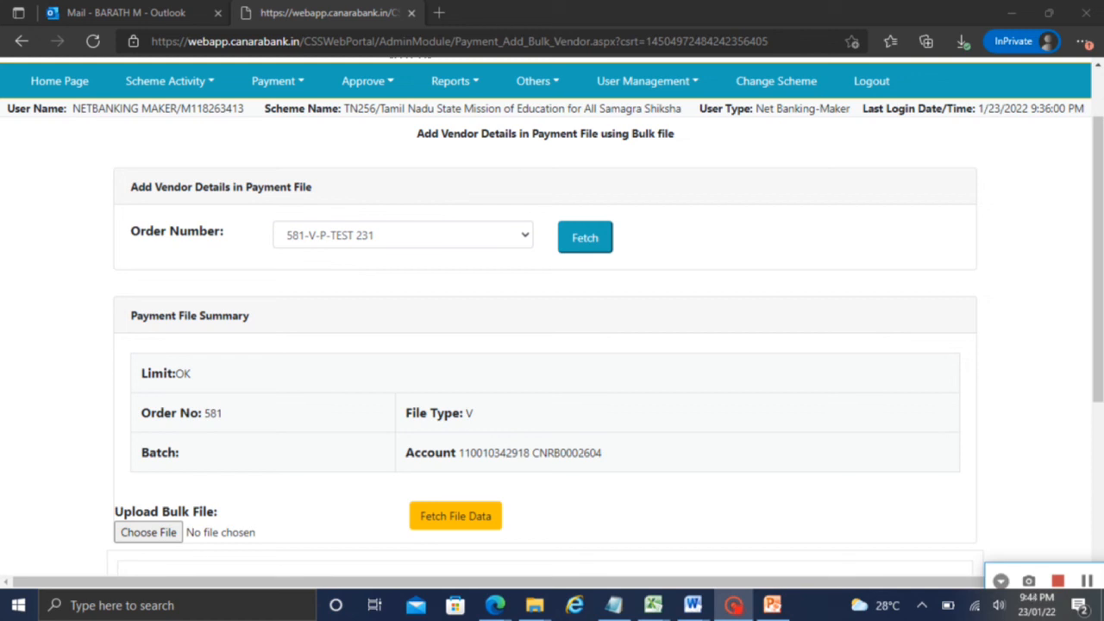
{"action": "left_click", "coordinate": [276, 80]}
{"action": "mouse_move", "coordinate": [293, 158]}
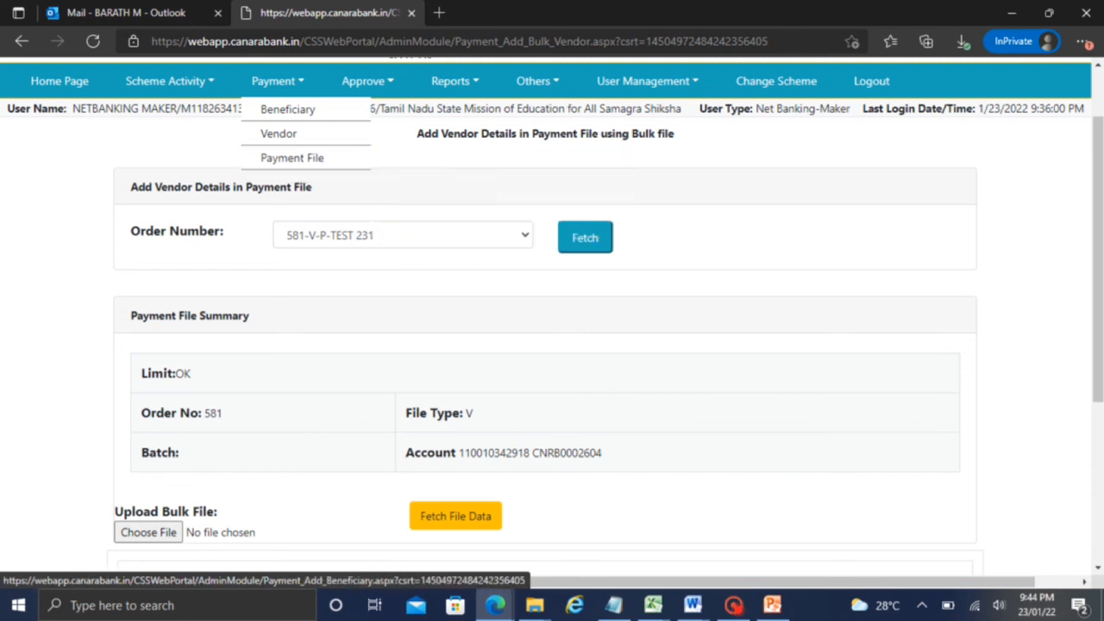
Reach the single-vendor Add Beneficiary Details page for order 581-V-P-TEST 231 through the Payment menu
{"action": "left_click", "coordinate": [733, 604]}
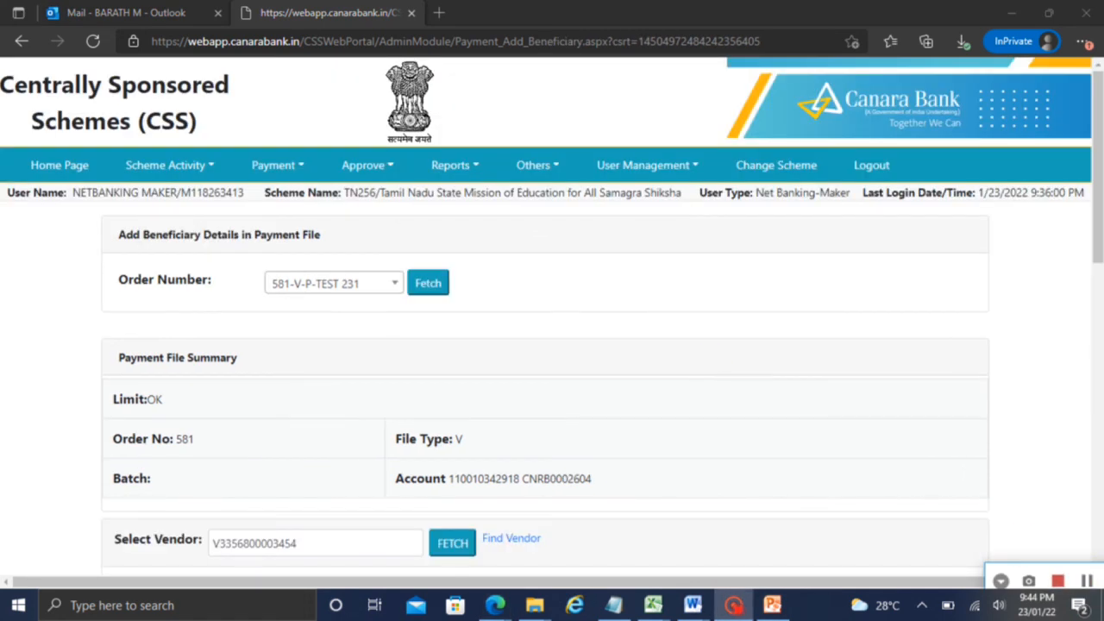
{"action": "left_click", "coordinate": [258, 168]}
{"action": "mouse_move", "coordinate": [291, 241]}
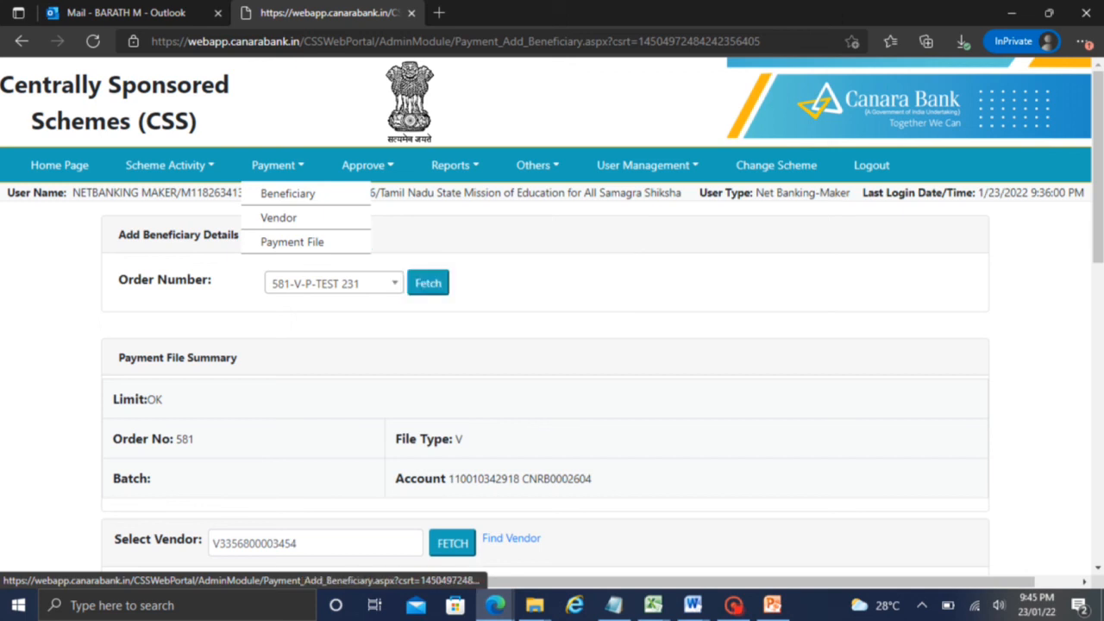
{"action": "left_click", "coordinate": [531, 166]}
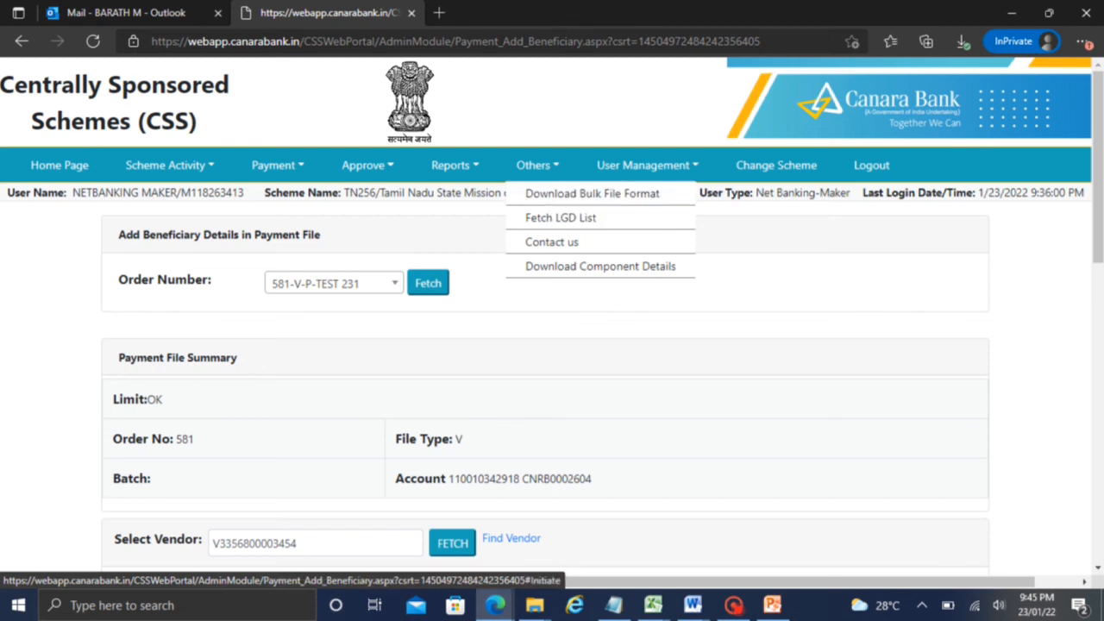
{"action": "left_click", "coordinate": [277, 166]}
{"action": "mouse_move", "coordinate": [279, 218]}
{"action": "mouse_move", "coordinate": [292, 243]}
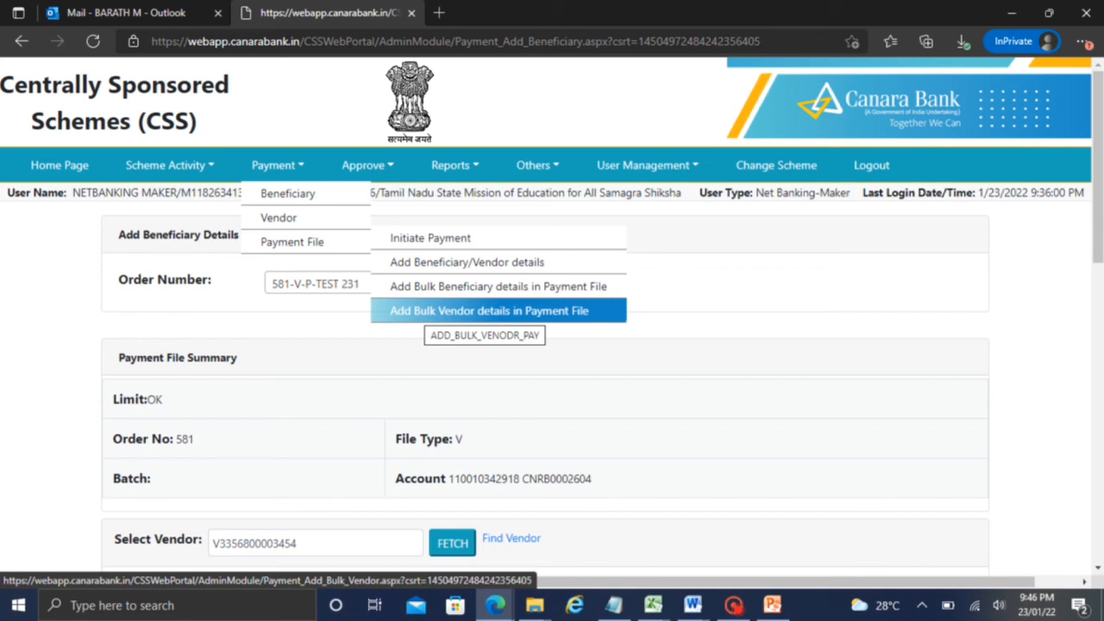
{"action": "mouse_move", "coordinate": [288, 193]}
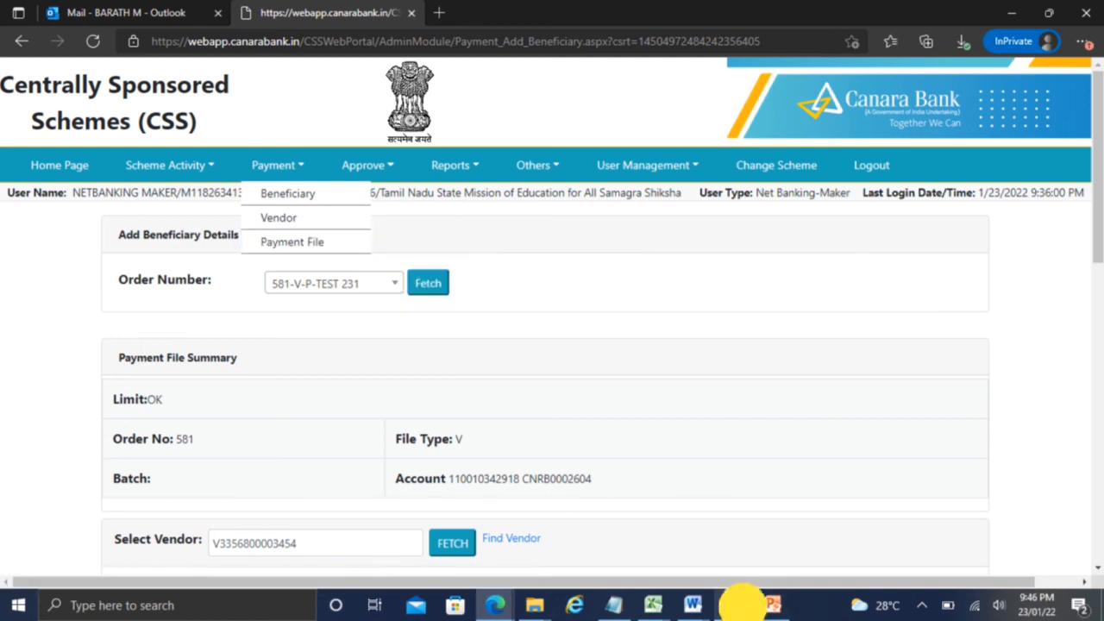
{"action": "left_click", "coordinate": [736, 604]}
{"action": "left_click", "coordinate": [1085, 581]}
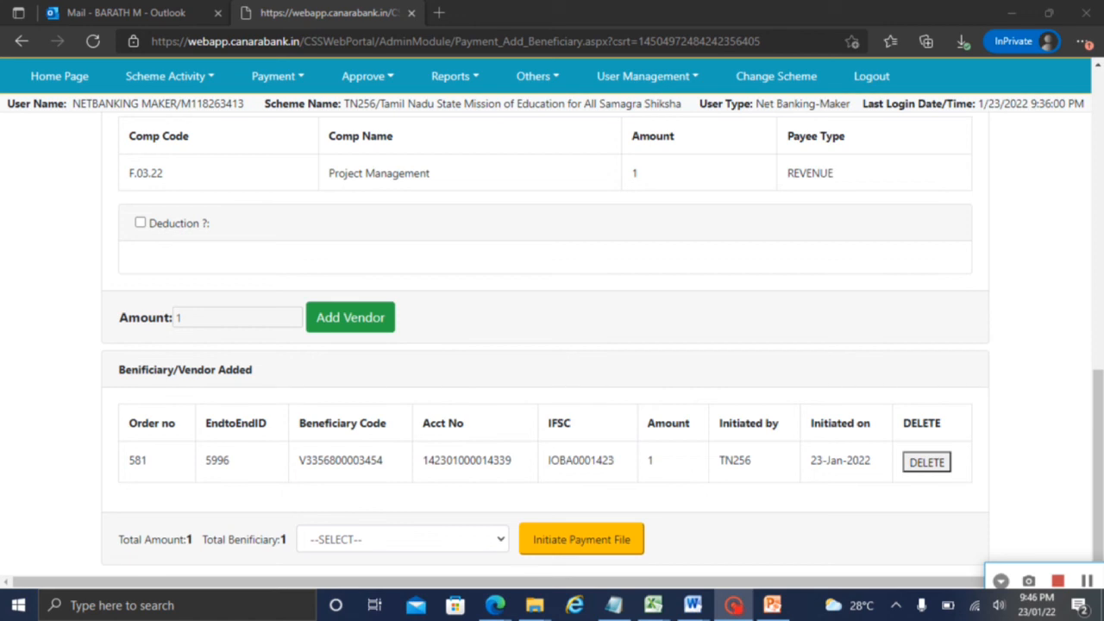
{"action": "left_click", "coordinate": [402, 539]}
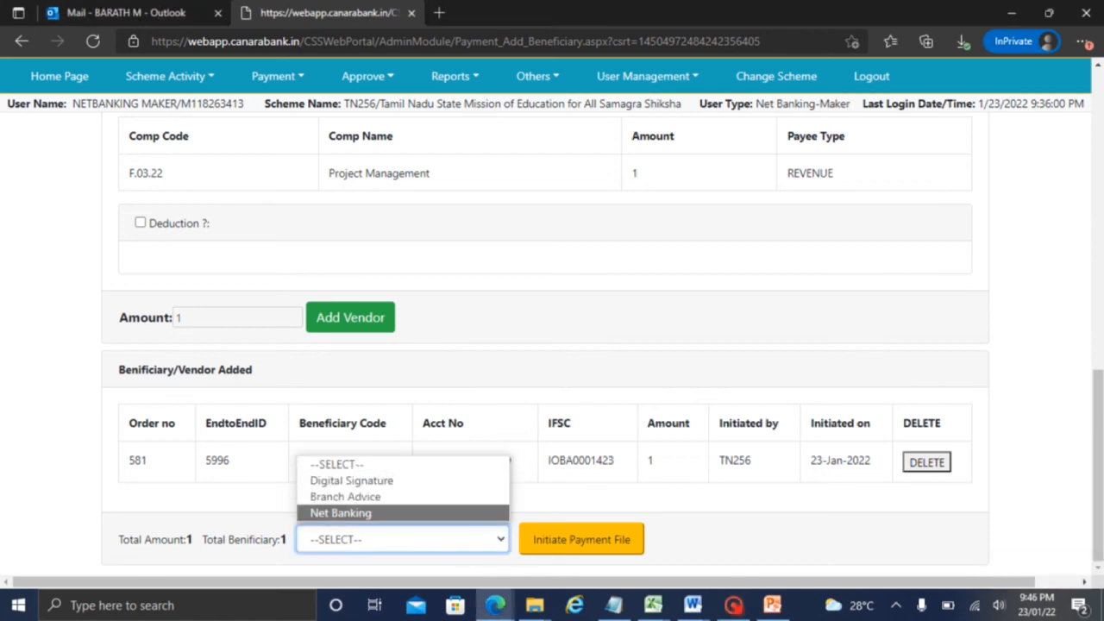
{"action": "left_click", "coordinate": [384, 511]}
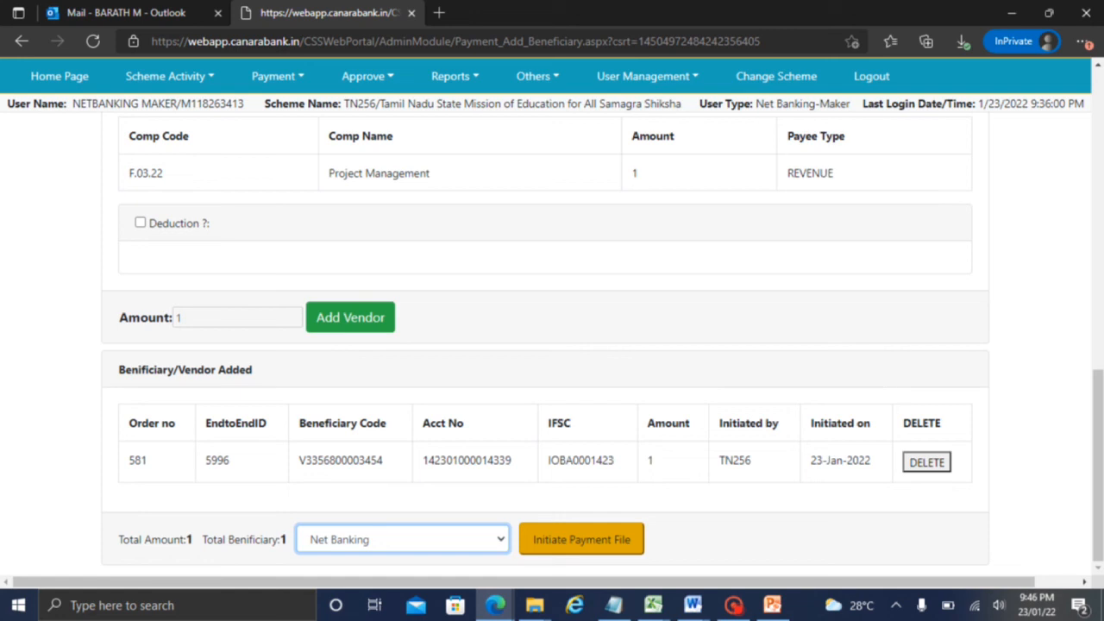
{"action": "left_click", "coordinate": [276, 76]}
{"action": "mouse_move", "coordinate": [292, 153]}
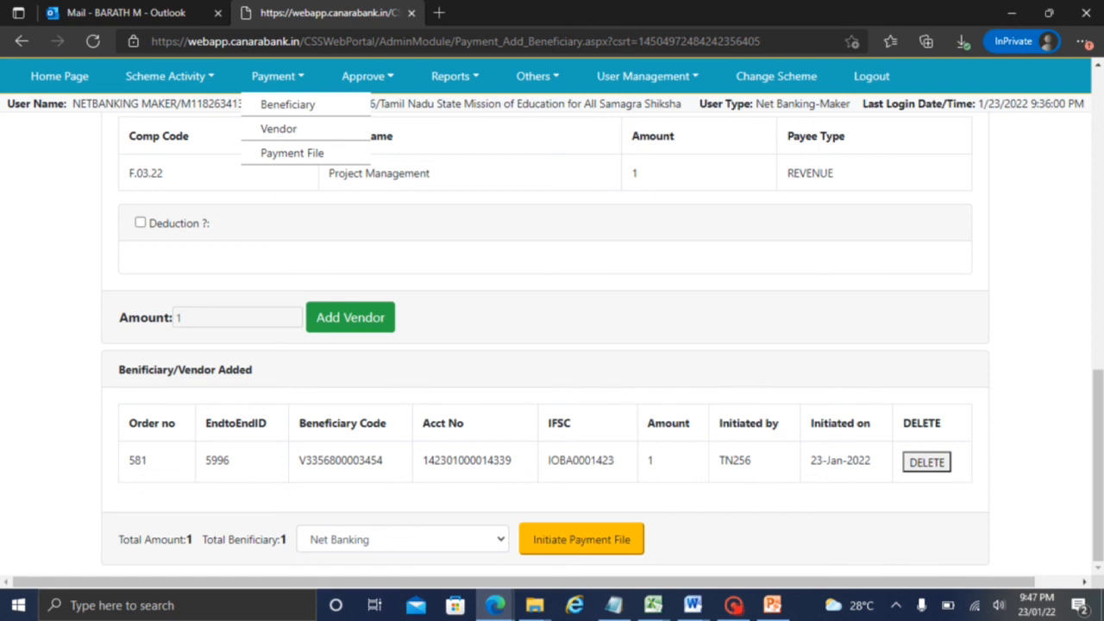
Submit order 581's payment file for initiation and acknowledge the authorisation notice
{"action": "left_click", "coordinate": [606, 538]}
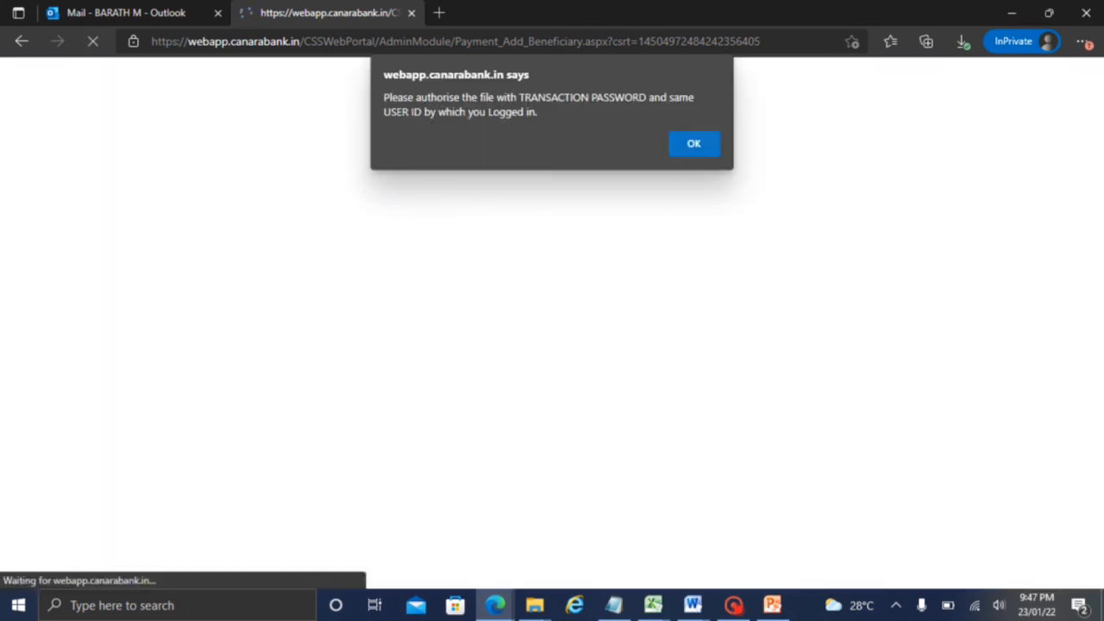
{"action": "left_click", "coordinate": [695, 144]}
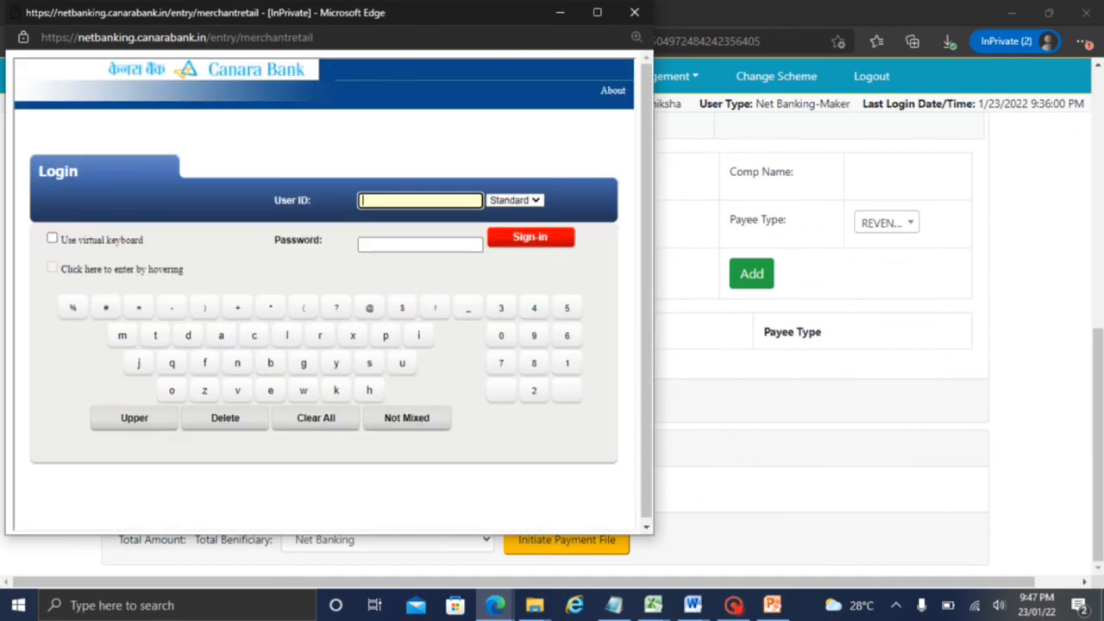
{"action": "left_click", "coordinate": [733, 604]}
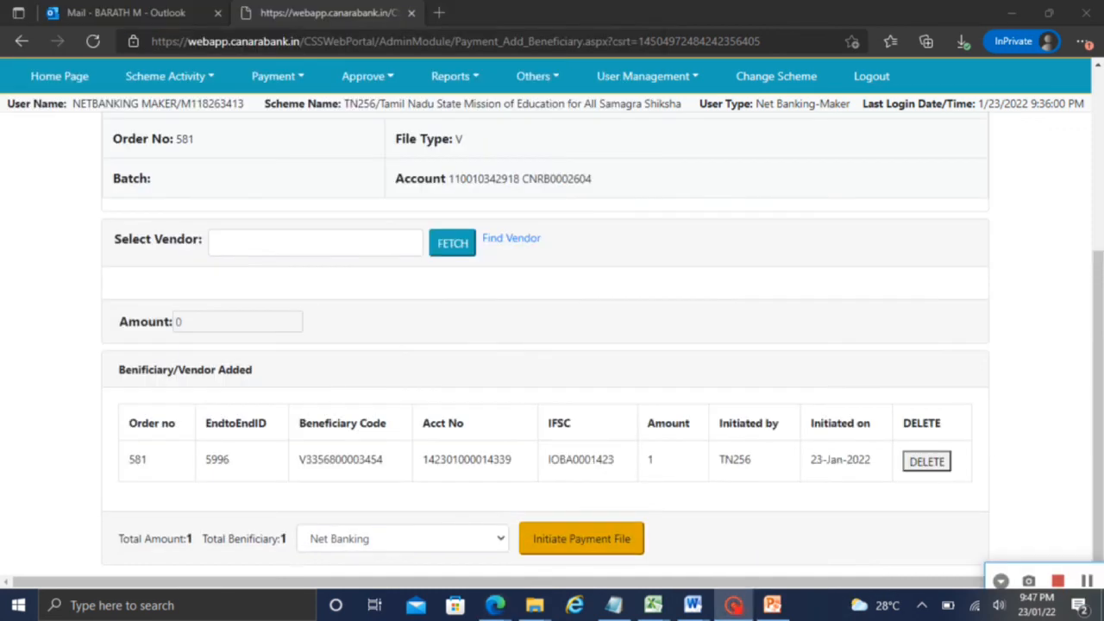
{"action": "left_click", "coordinate": [581, 539]}
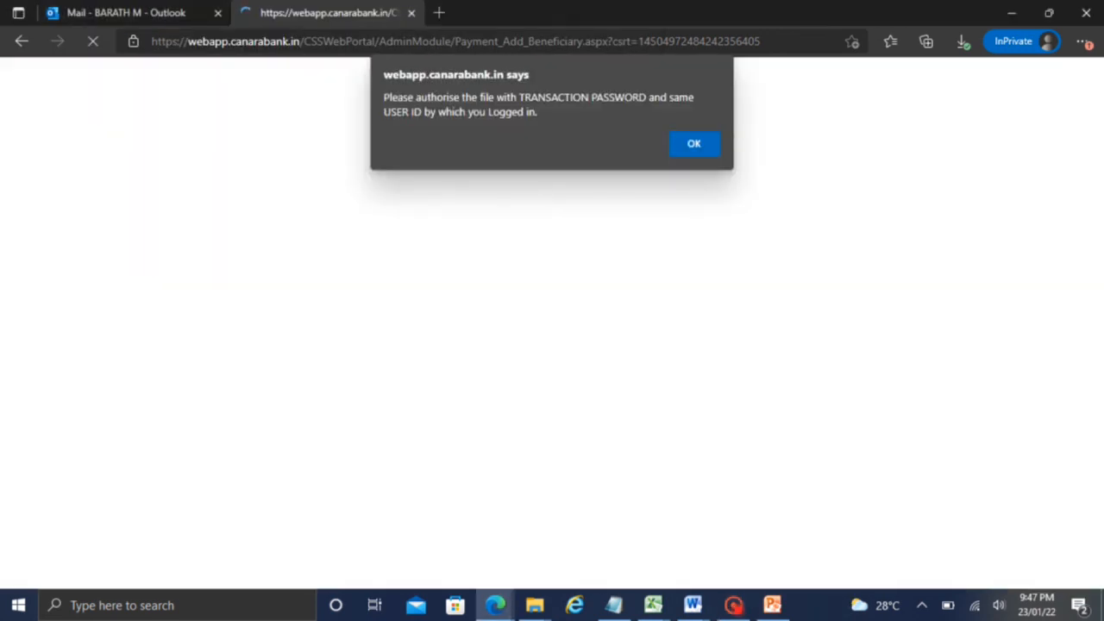
{"action": "left_click", "coordinate": [689, 136]}
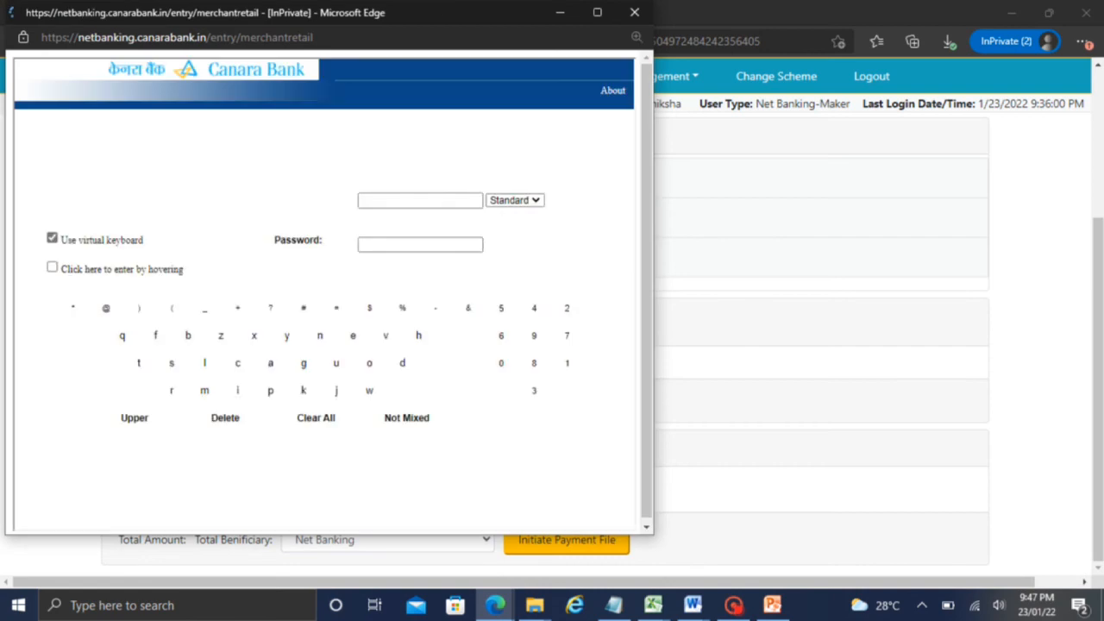
Sign in to Net Banking with the user ID and password to authorise the payment
{"action": "key", "text": "ctrl+v"}
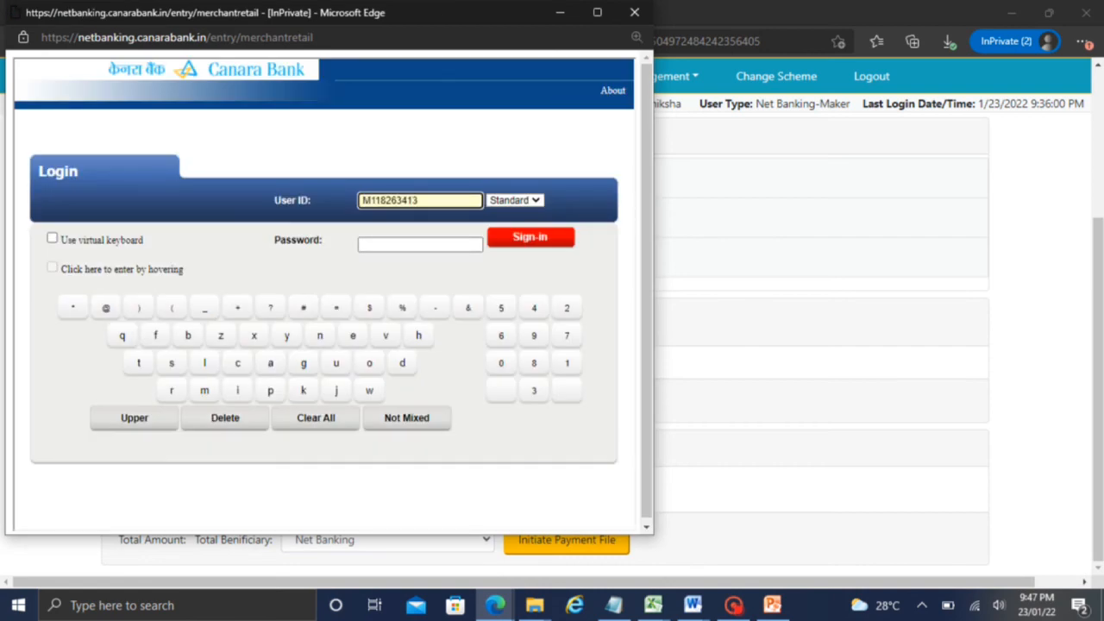
{"action": "left_click", "coordinate": [394, 241]}
{"action": "type", "text": "•••••"}
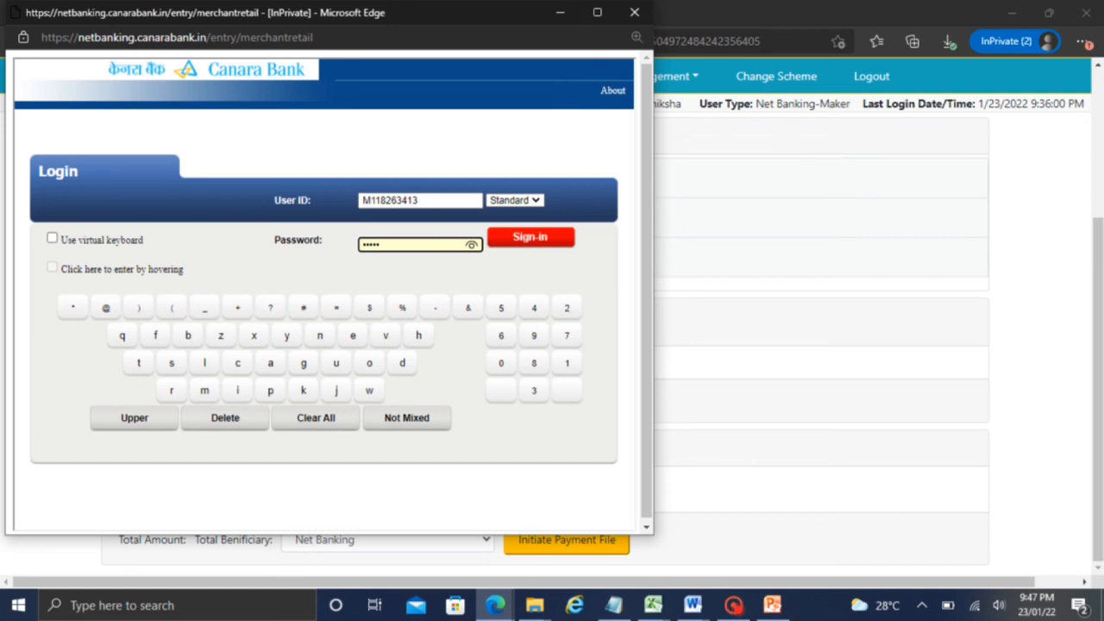
{"action": "type", "text": "•••"}
{"action": "left_click", "coordinate": [733, 604]}
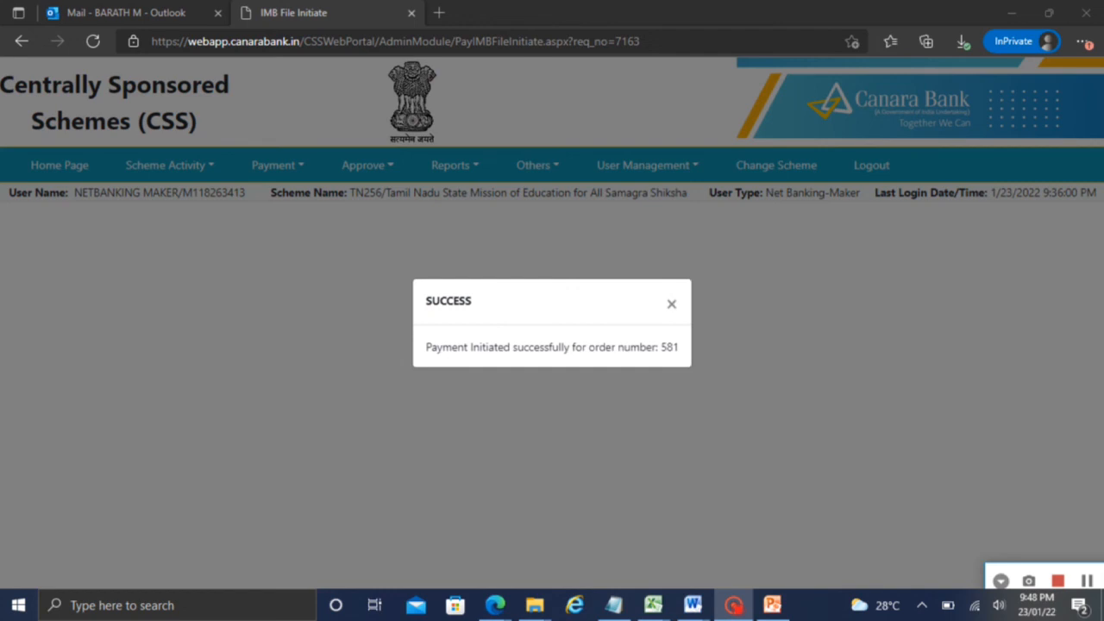
As checker, load order 581-V-P-TEST 231's transaction details under Approve Payment
{"action": "left_click", "coordinate": [671, 304]}
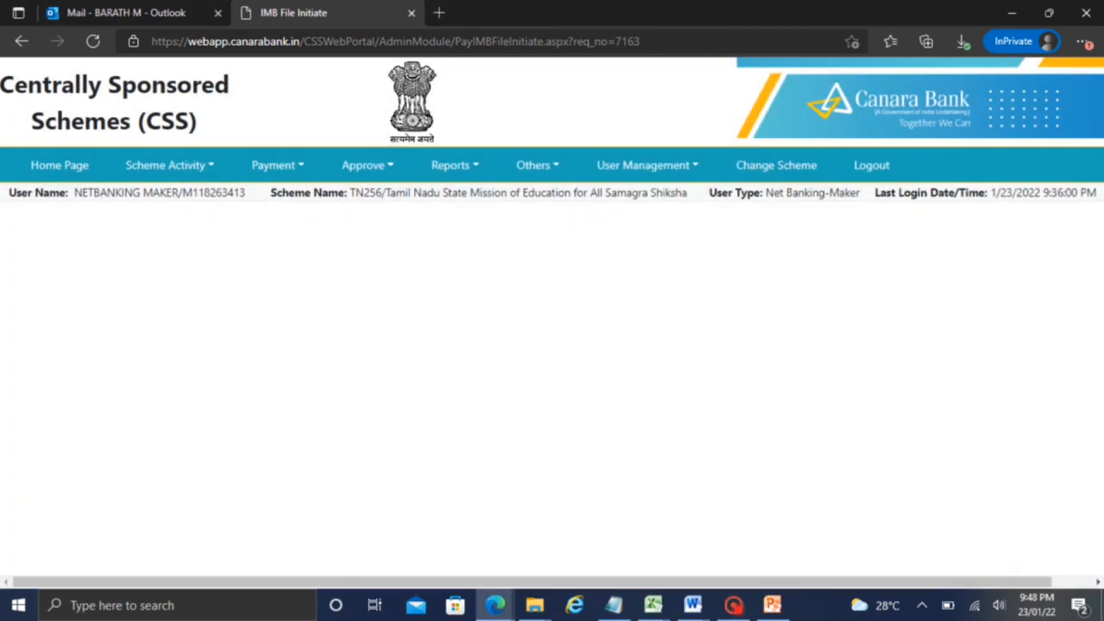
{"action": "left_click", "coordinate": [737, 603]}
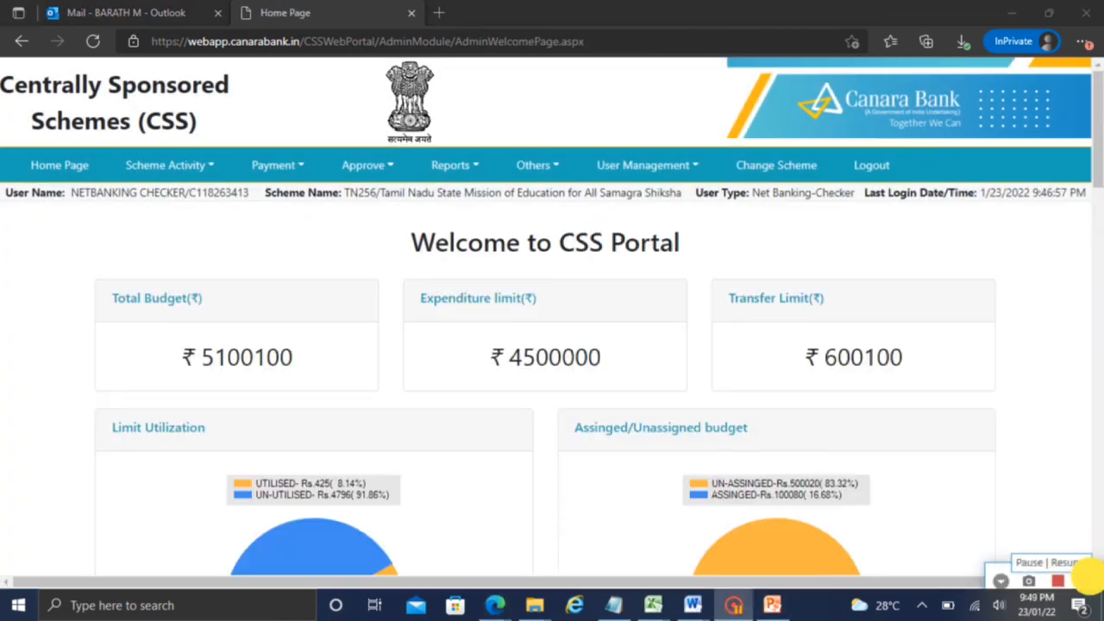
{"action": "left_click", "coordinate": [366, 164]}
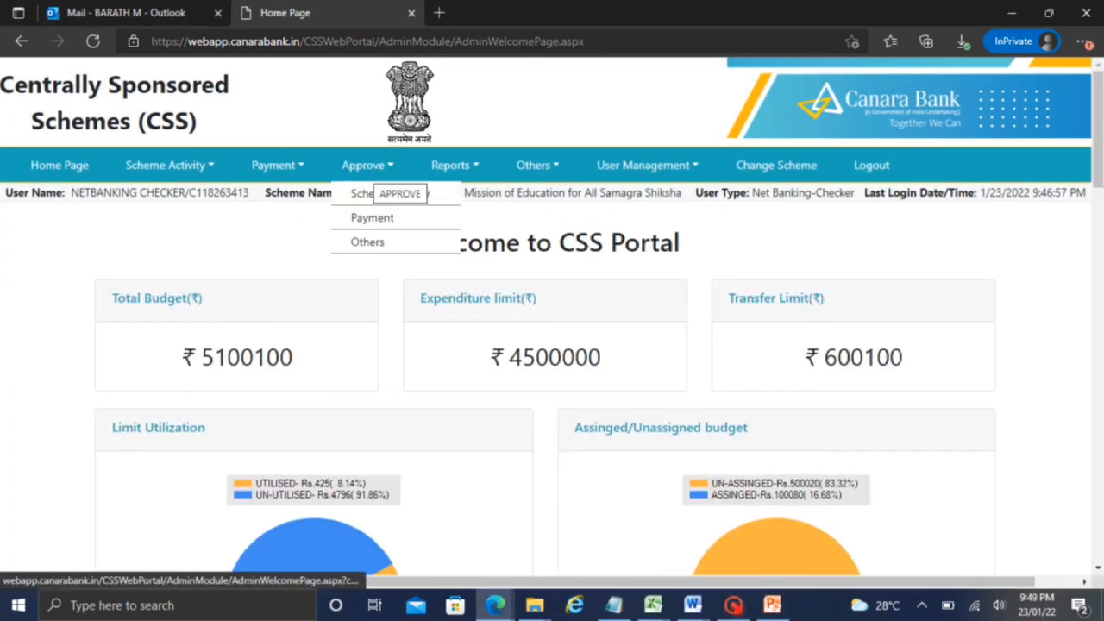
{"action": "mouse_move", "coordinate": [372, 217]}
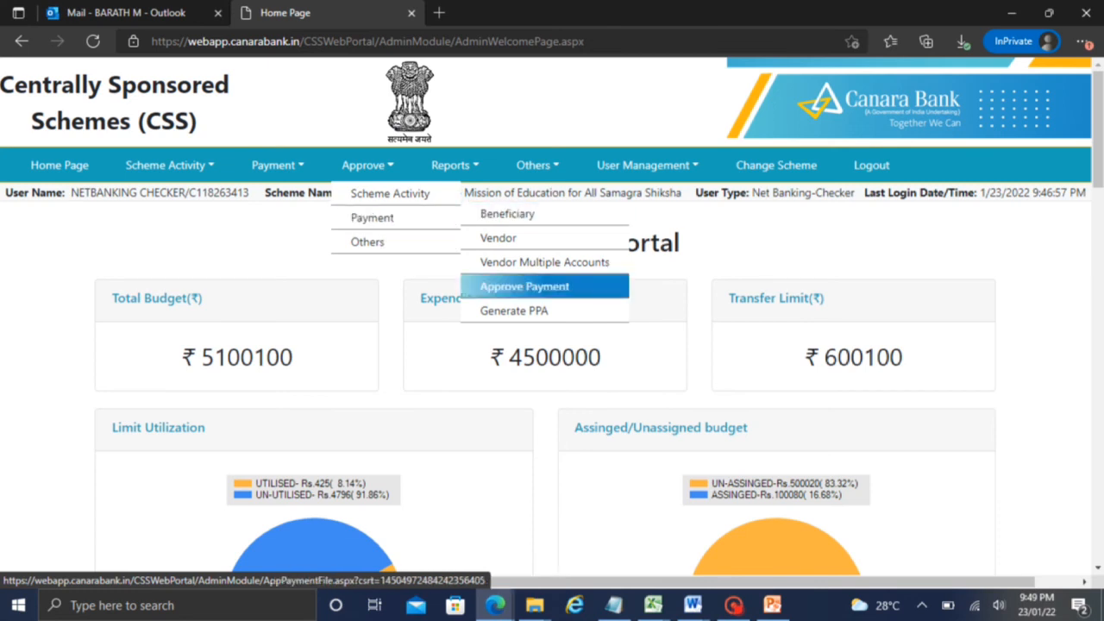
{"action": "left_click", "coordinate": [525, 287]}
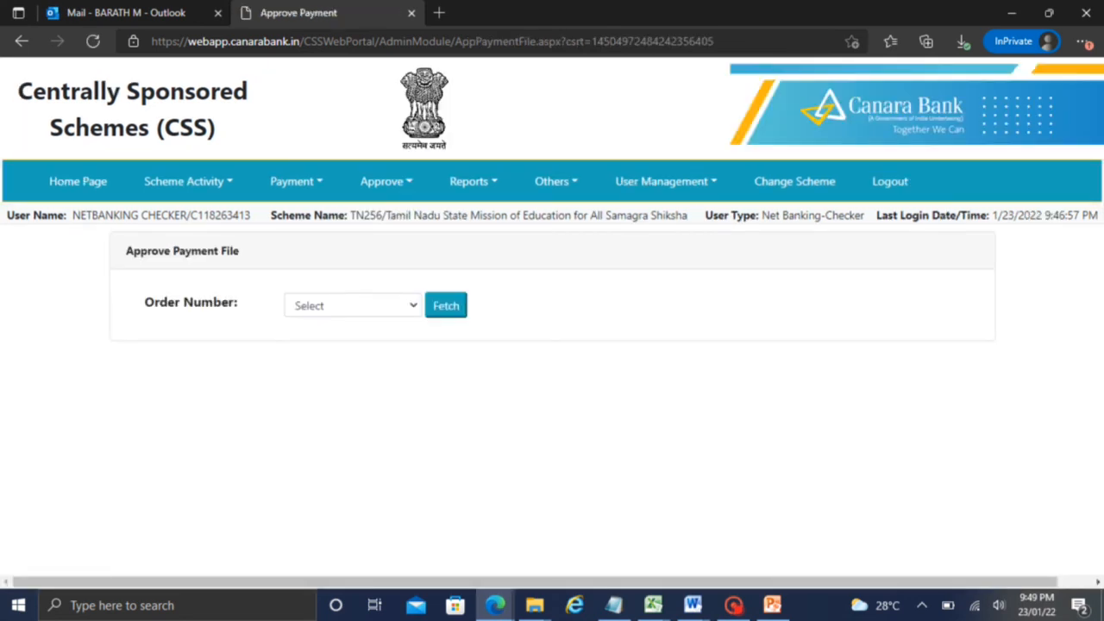
{"action": "left_click", "coordinate": [337, 305]}
{"action": "left_click", "coordinate": [333, 345]}
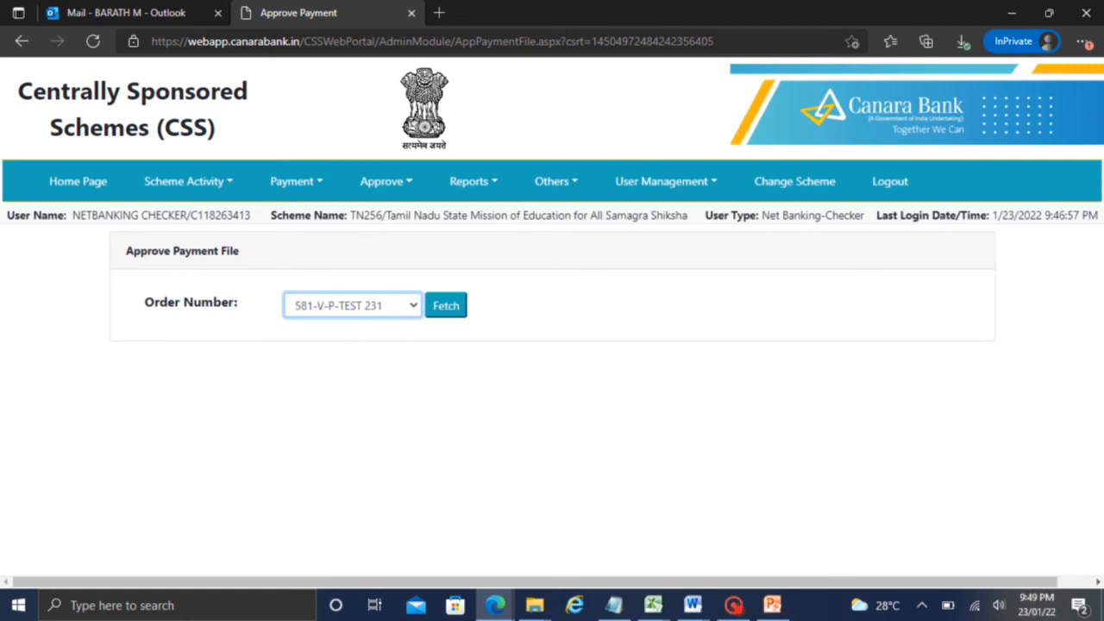
{"action": "left_click", "coordinate": [446, 305]}
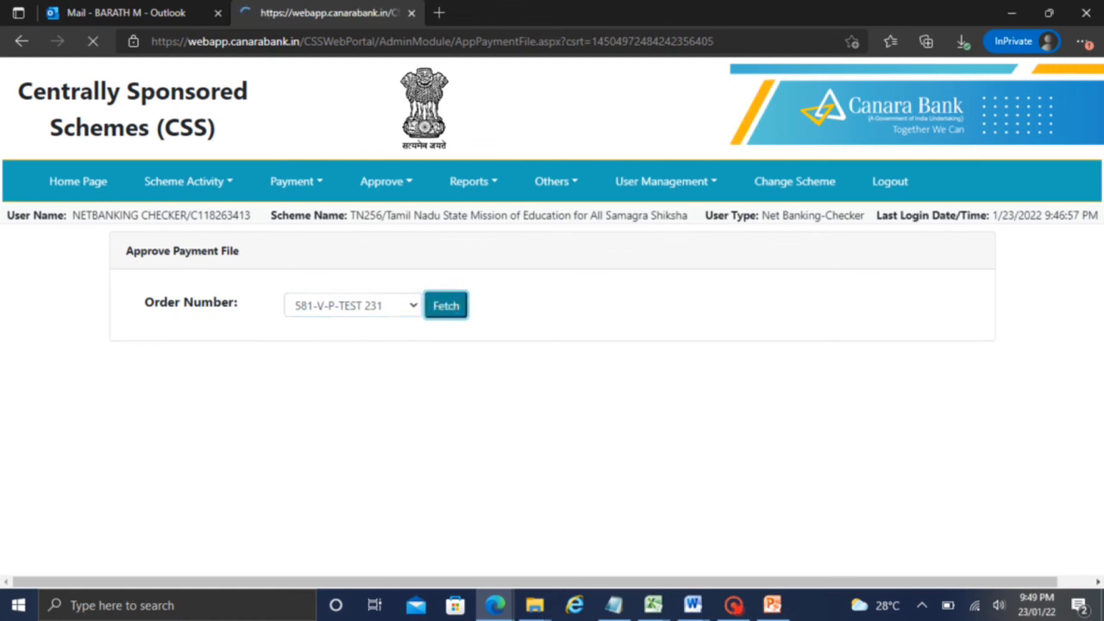
Switch to PowerPoint's Payment initiation (PART 1) slide
{"action": "left_click_drag", "start_coordinate": [1096, 271], "coordinate": [1096, 468]}
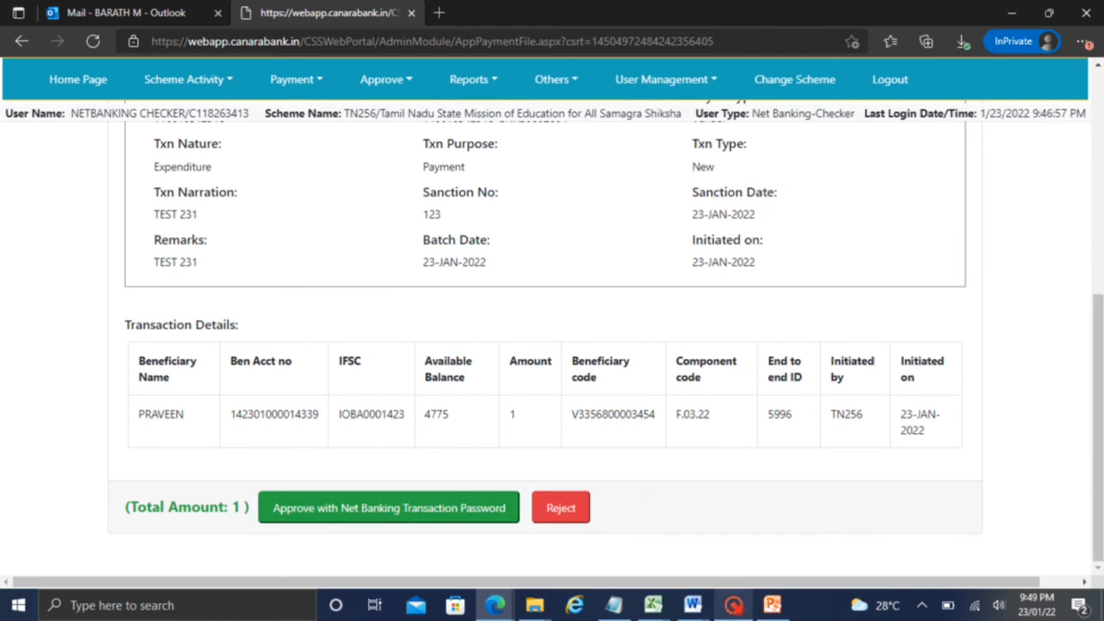
{"action": "mouse_move", "coordinate": [733, 606]}
{"action": "left_click", "coordinate": [764, 570]}
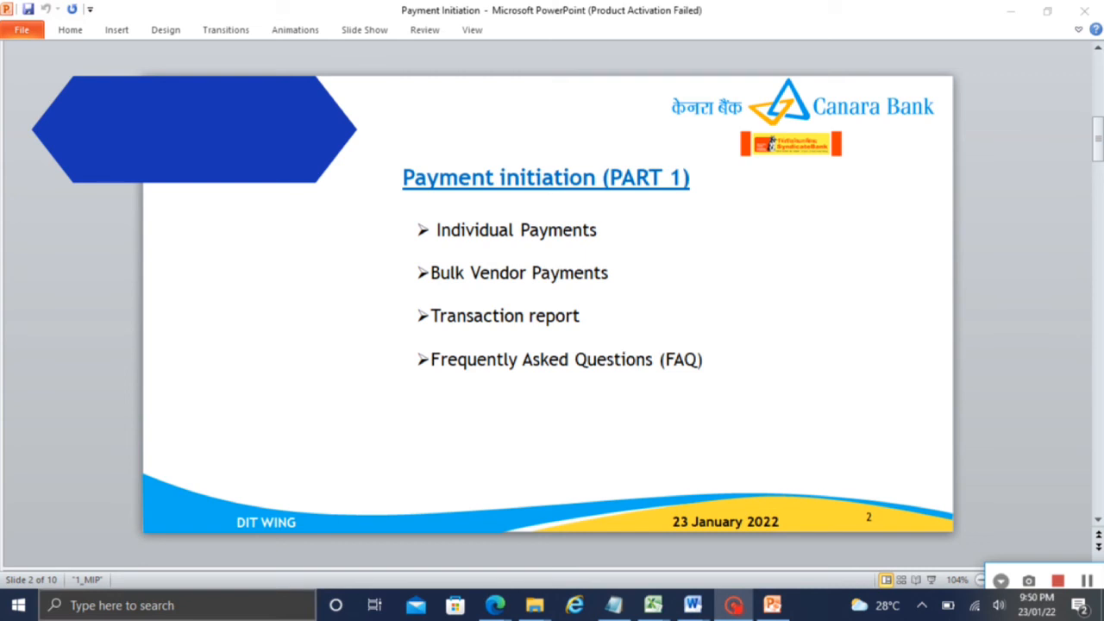
Advance past the Individual Vendor Payments slide to slide 4, Bulk Vendor Payments
{"action": "key", "text": "Page_Down"}
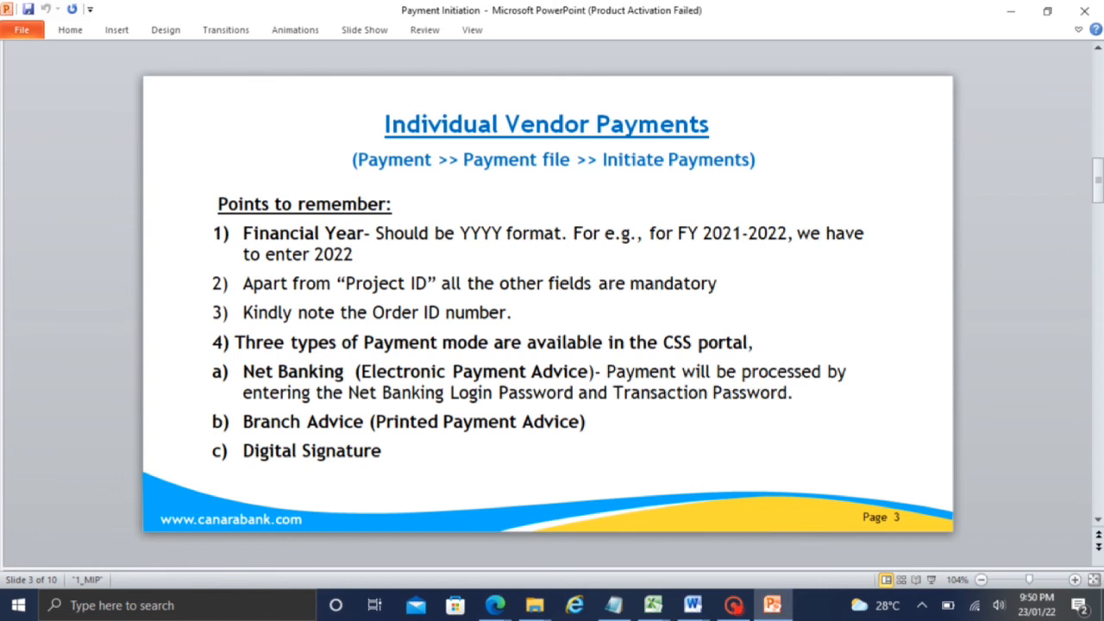
{"action": "key", "text": "Page_Down"}
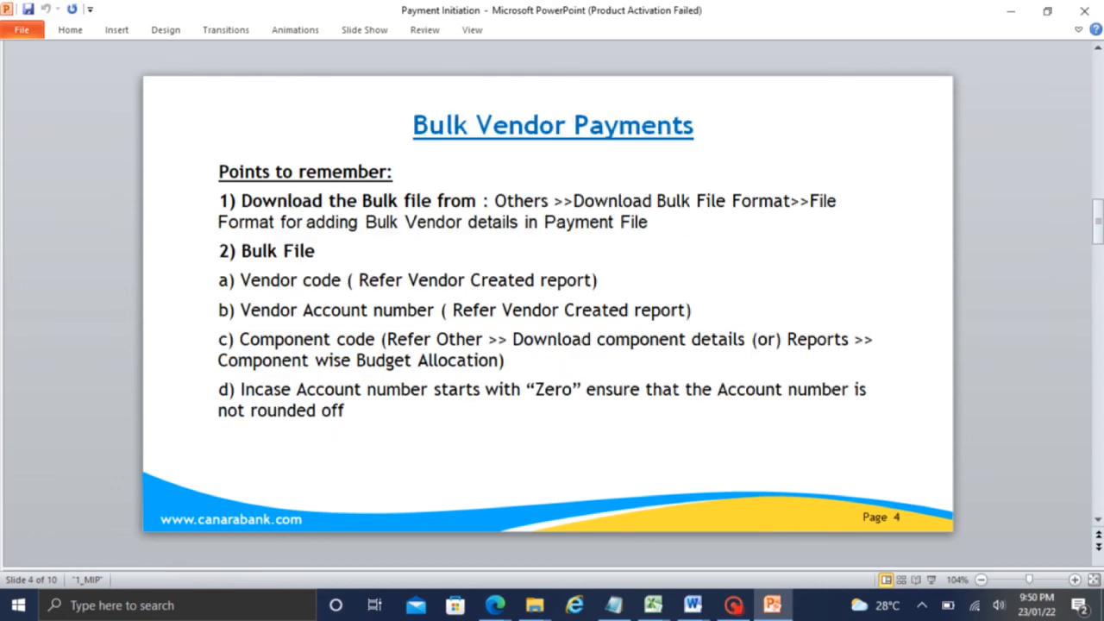
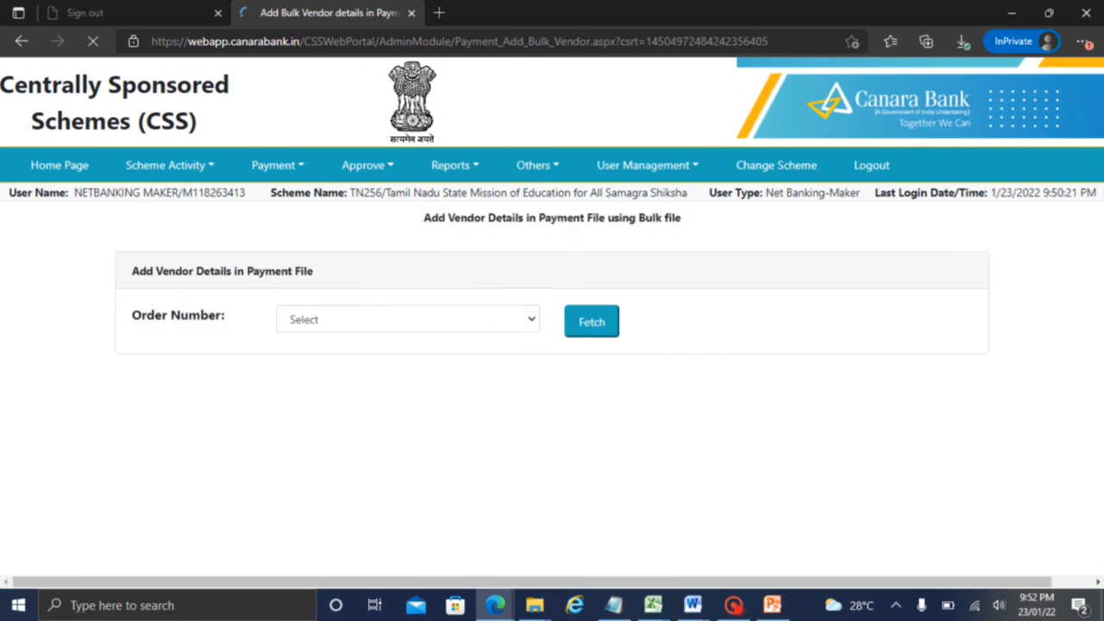
Fetch order 580-V-P-Test 23's summary (Limit OK, File Type V), then bring up the Payment Initiation slides
{"action": "left_click", "coordinate": [406, 318]}
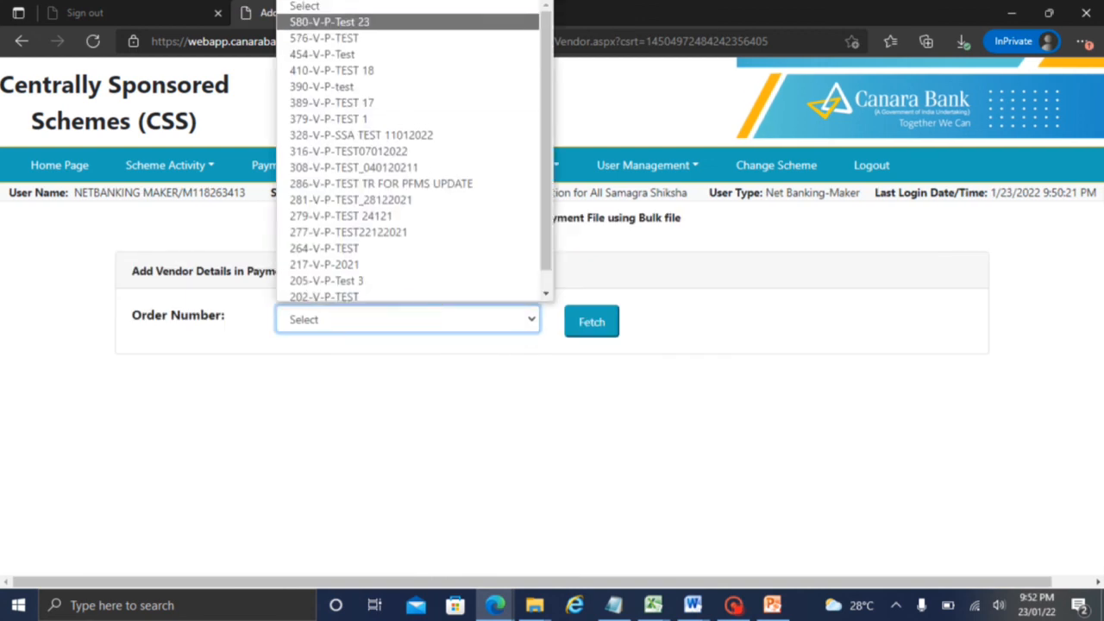
{"action": "left_click", "coordinate": [365, 21]}
{"action": "left_click", "coordinate": [592, 322]}
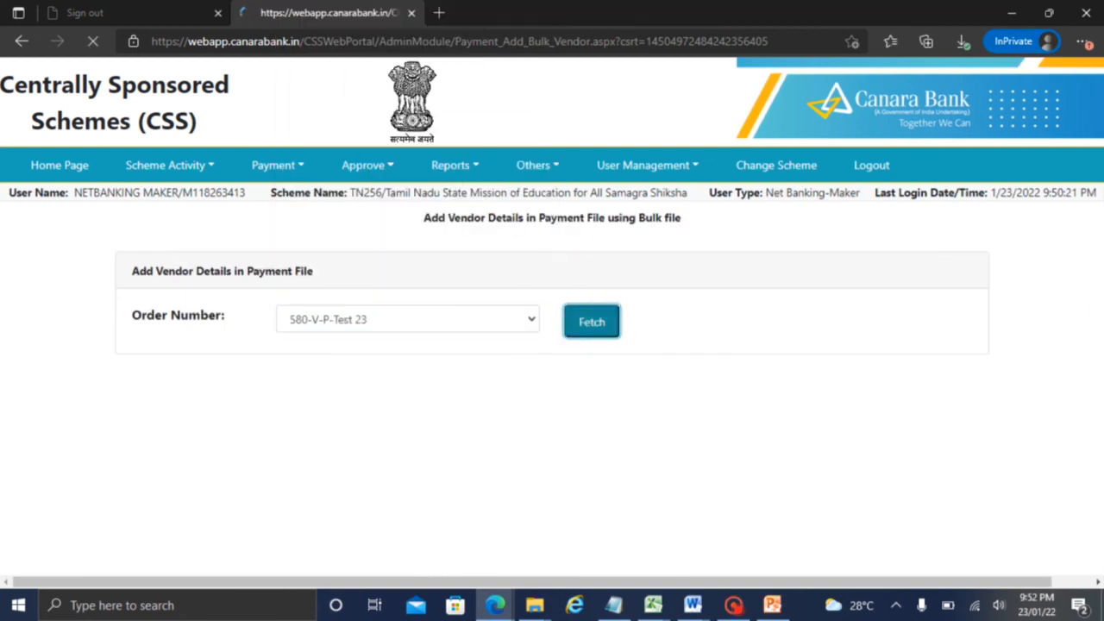
{"action": "scroll", "coordinate": [1084, 382], "scroll_direction": "down", "scroll_amount": 2}
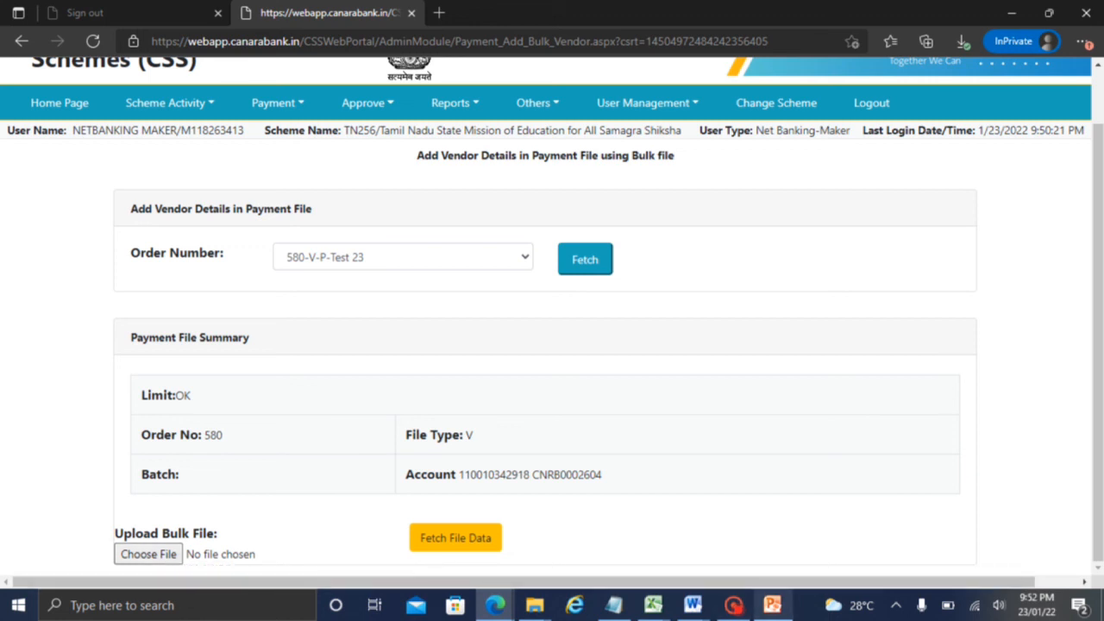
{"action": "left_click", "coordinate": [772, 605]}
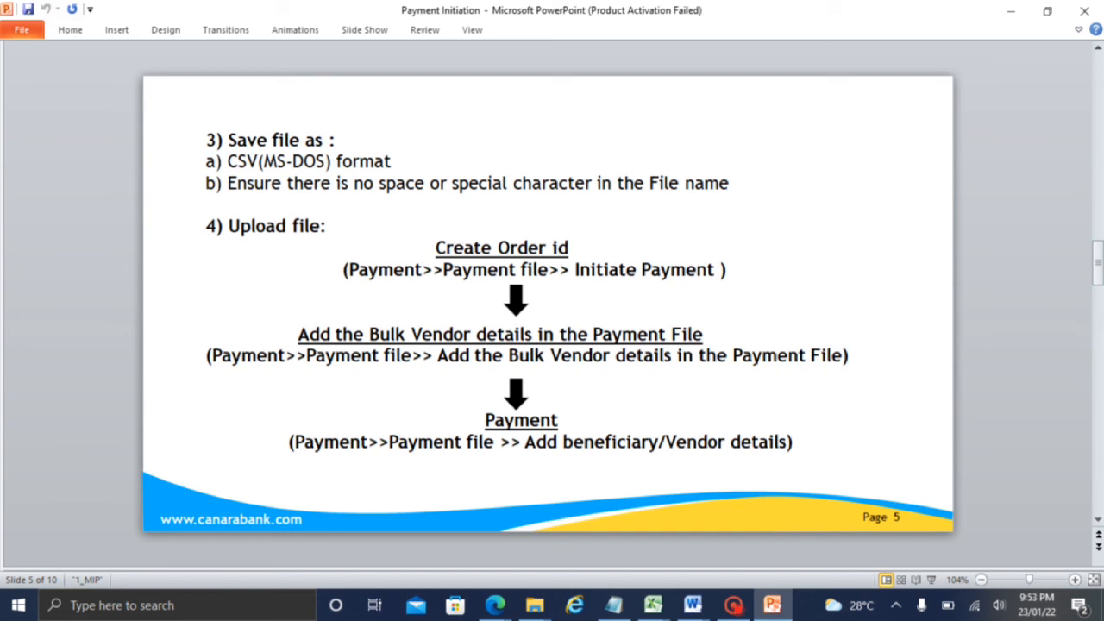
Glance at PowerPoint, then return to the CSS portal's bulk vendor upload page
{"action": "left_click", "coordinate": [733, 605]}
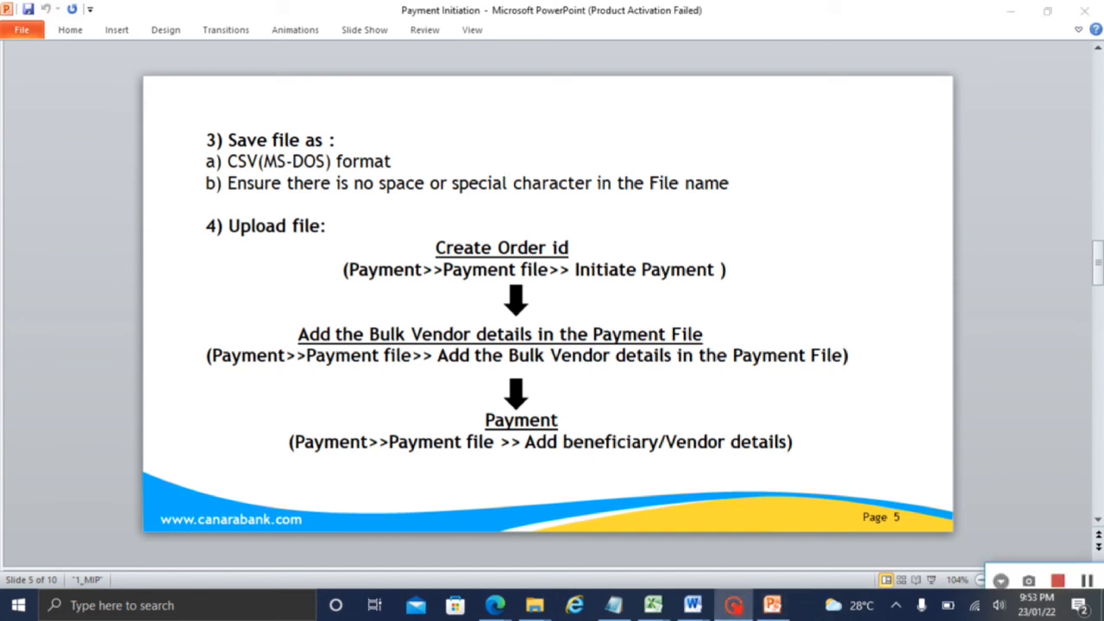
{"action": "left_click", "coordinate": [1077, 579]}
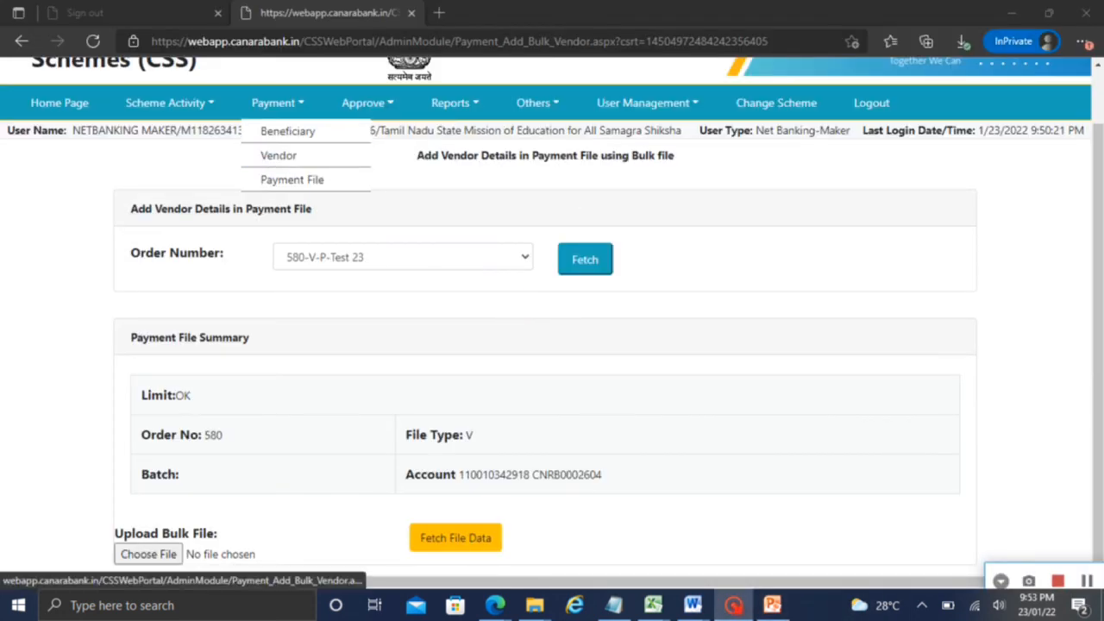
{"action": "mouse_move", "coordinate": [294, 180]}
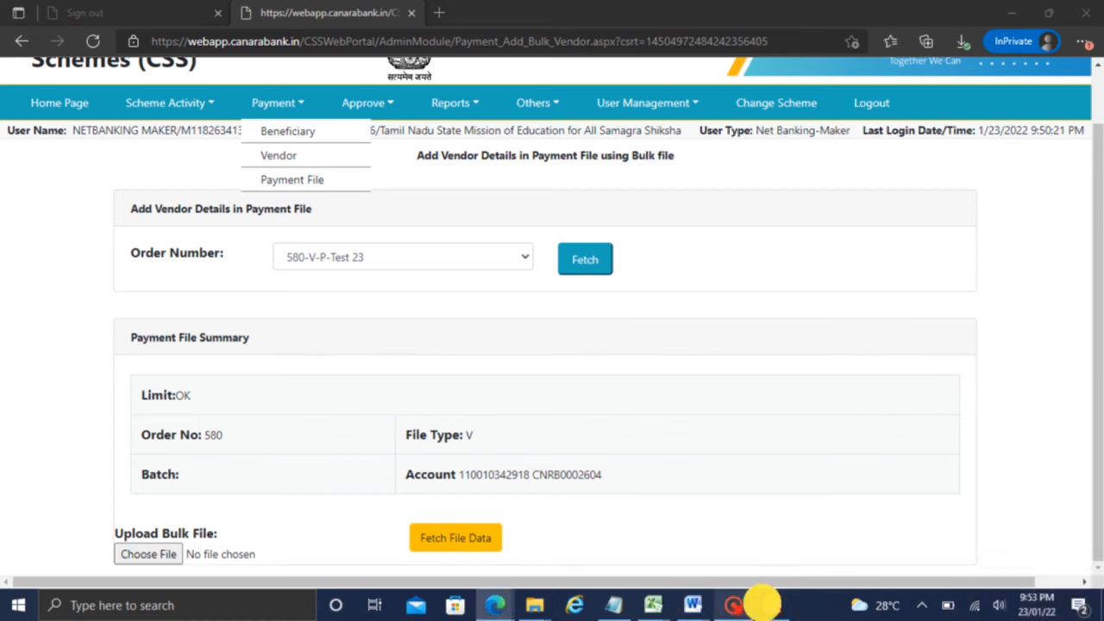
Advance the Payment Initiation deck to slide 7, the FAQ, then return to the browser
{"action": "left_click", "coordinate": [763, 604]}
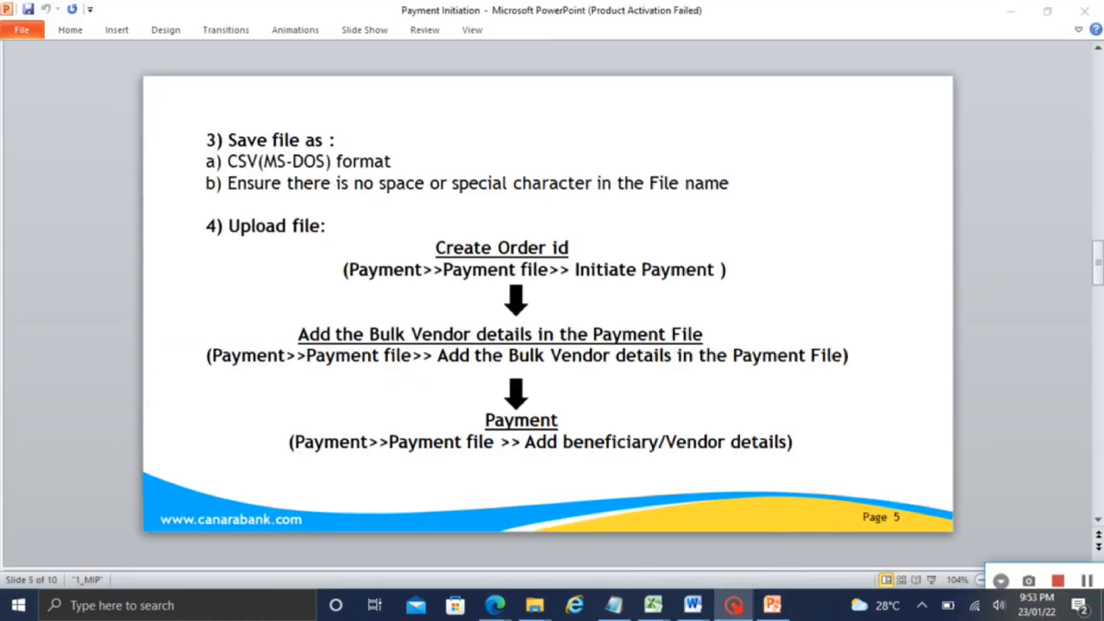
{"action": "left_click", "coordinate": [1026, 375]}
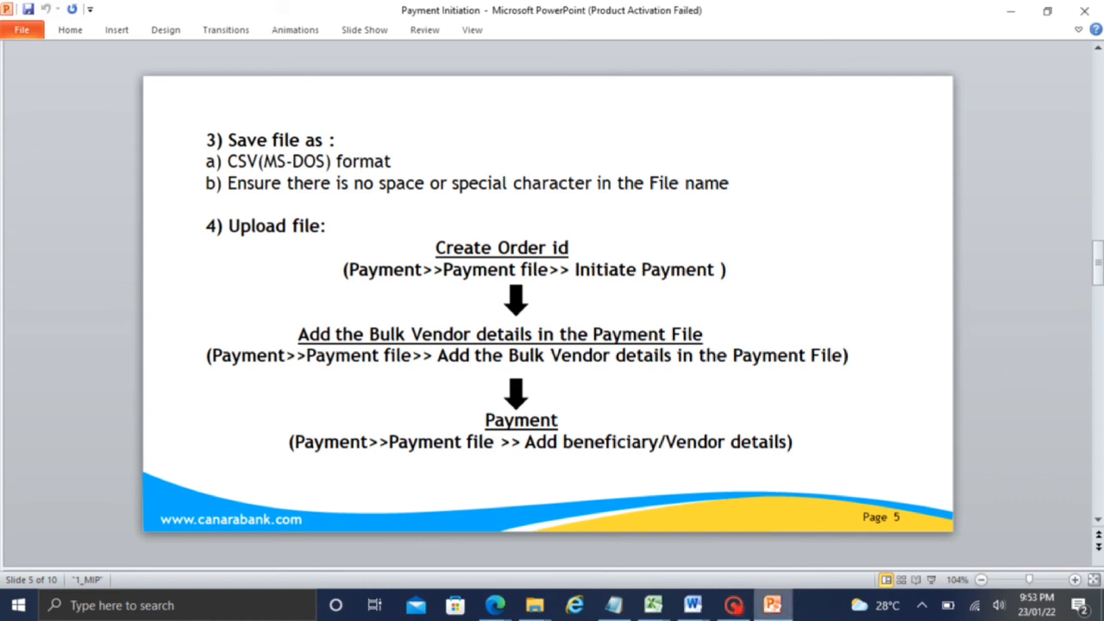
{"action": "key", "text": "Down"}
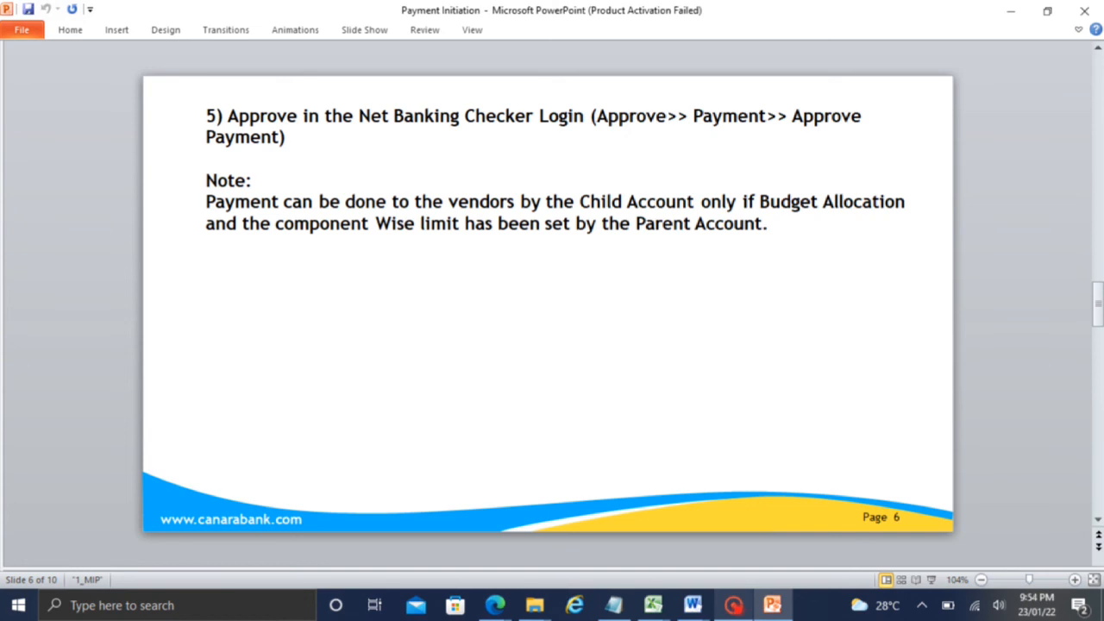
{"action": "key", "text": "Page_Down"}
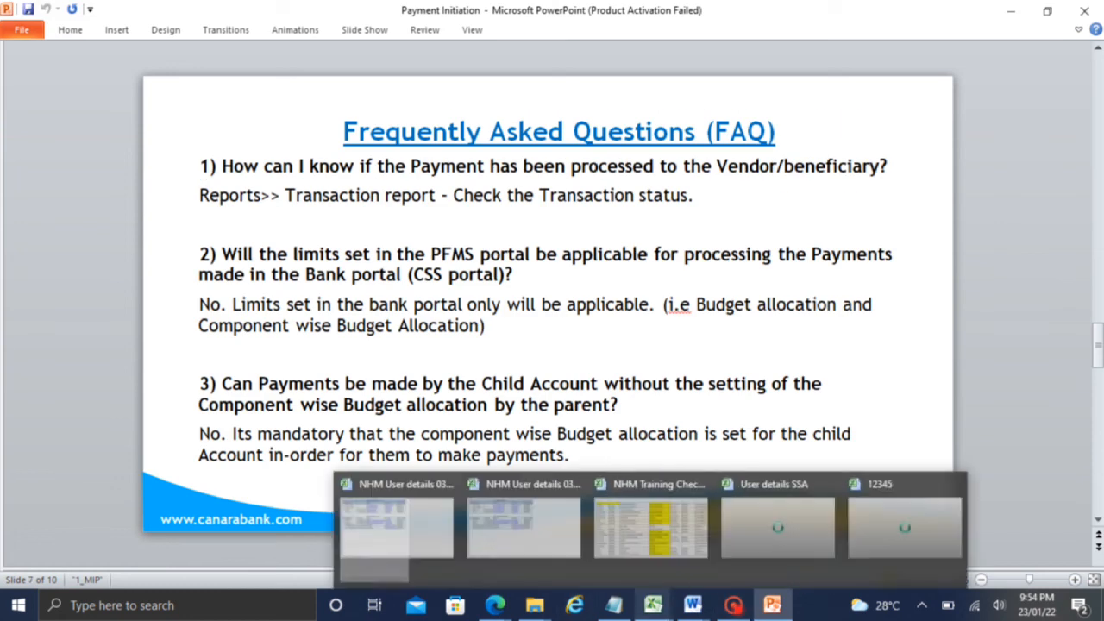
{"action": "left_click", "coordinate": [771, 604]}
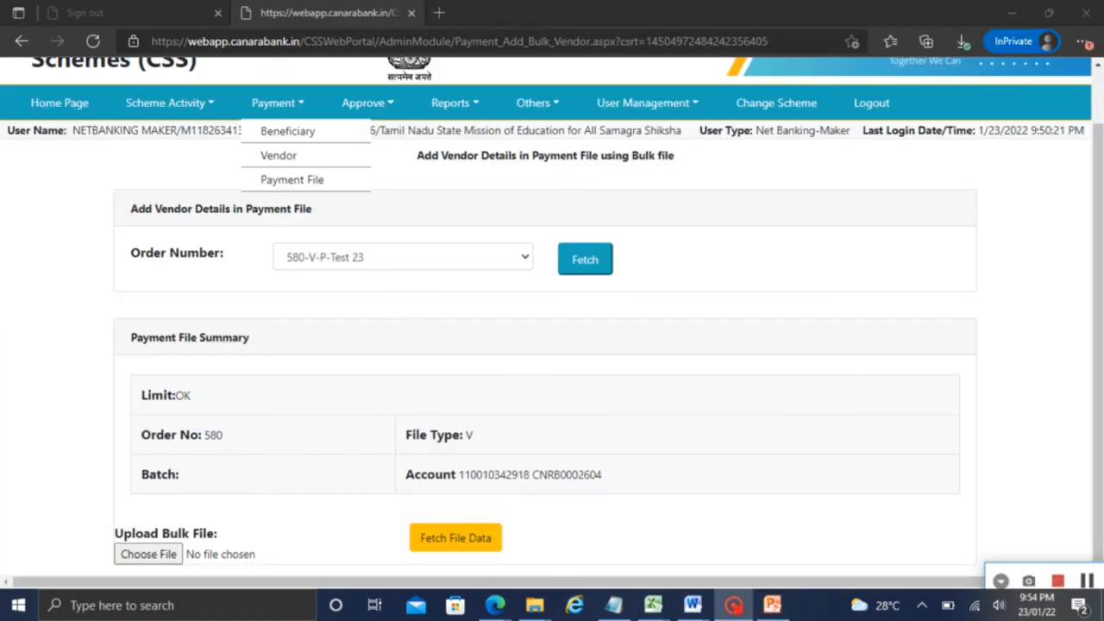
Dismiss the open menus and go to Payment > Beneficiary > Beneficiary Registration
{"action": "left_click", "coordinate": [842, 380]}
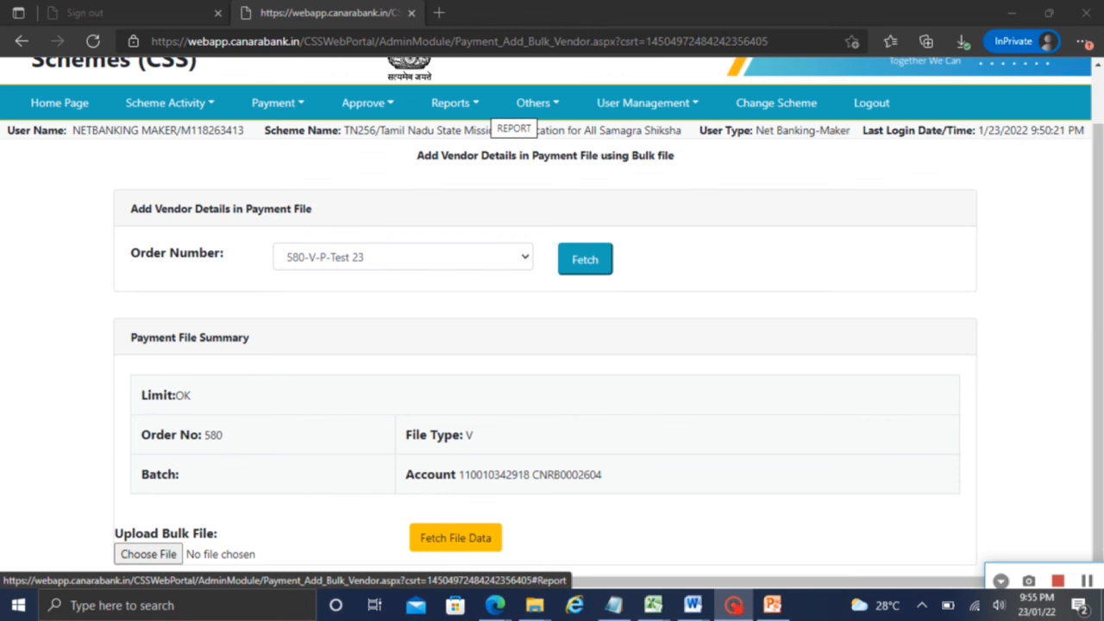
{"action": "left_click", "coordinate": [533, 102]}
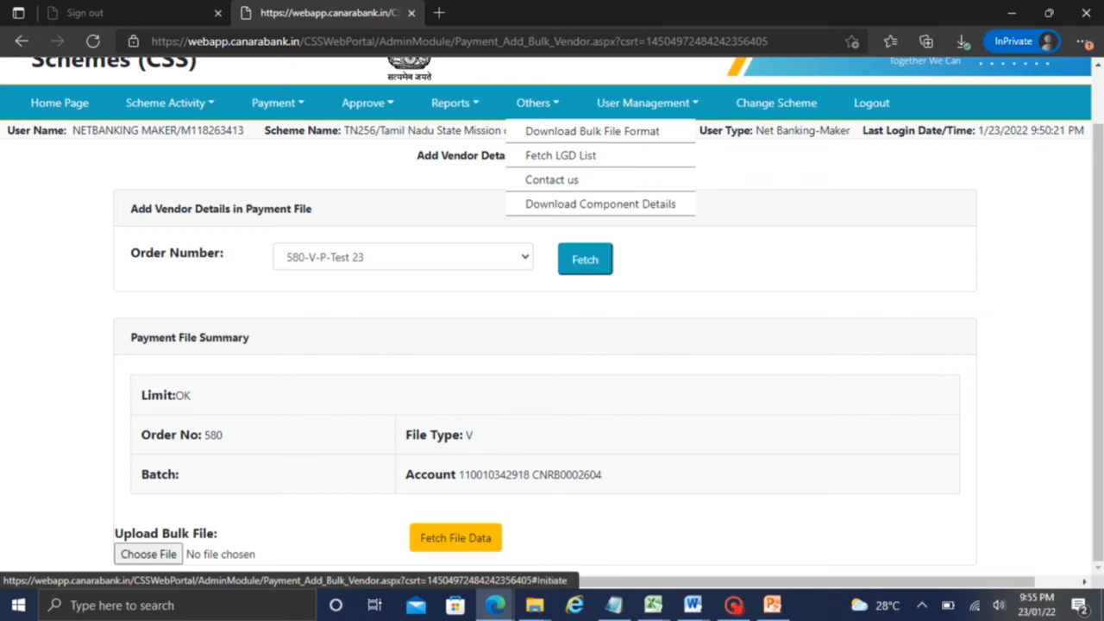
{"action": "left_click", "coordinate": [277, 103]}
{"action": "mouse_move", "coordinate": [280, 156]}
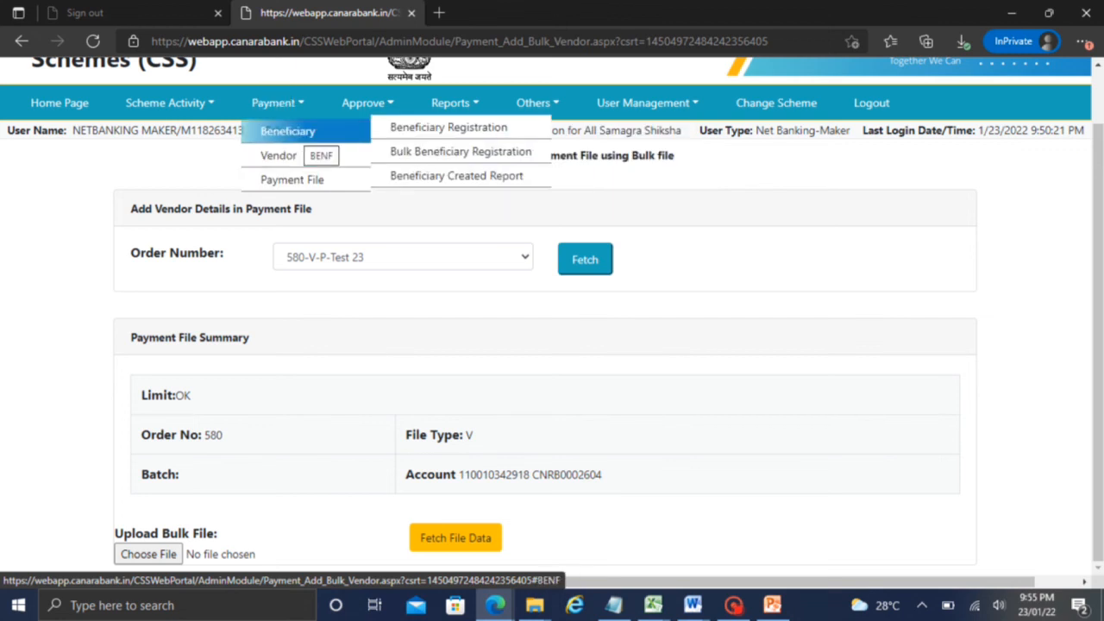
{"action": "left_click", "coordinate": [449, 129]}
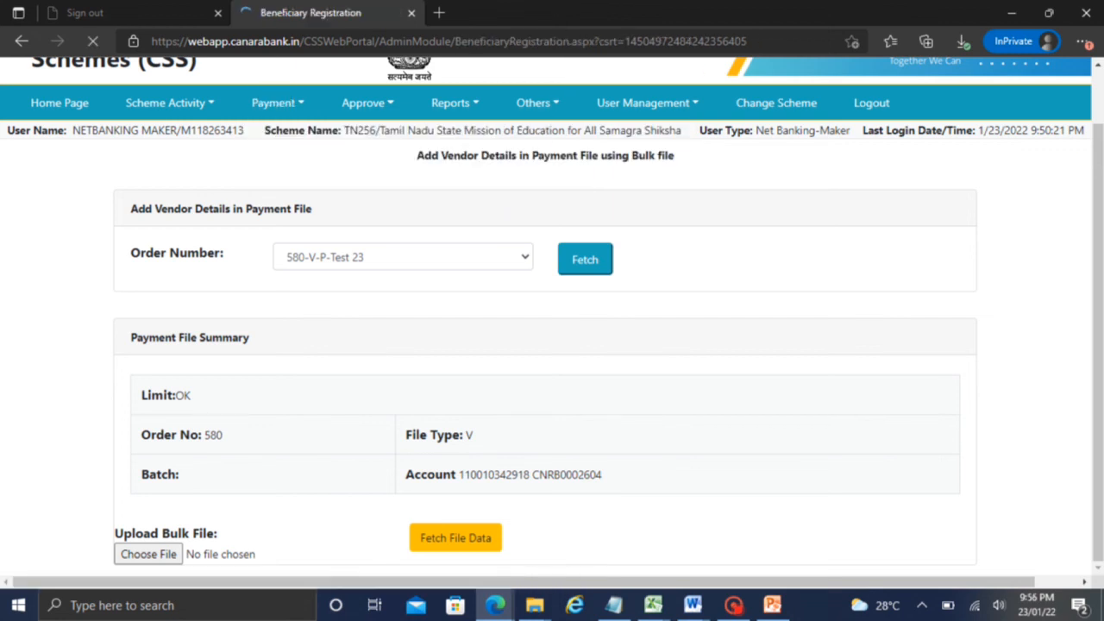
Open the Add Benificiary form, check the beneficiary types, and close it without saving
{"action": "left_click", "coordinate": [185, 352]}
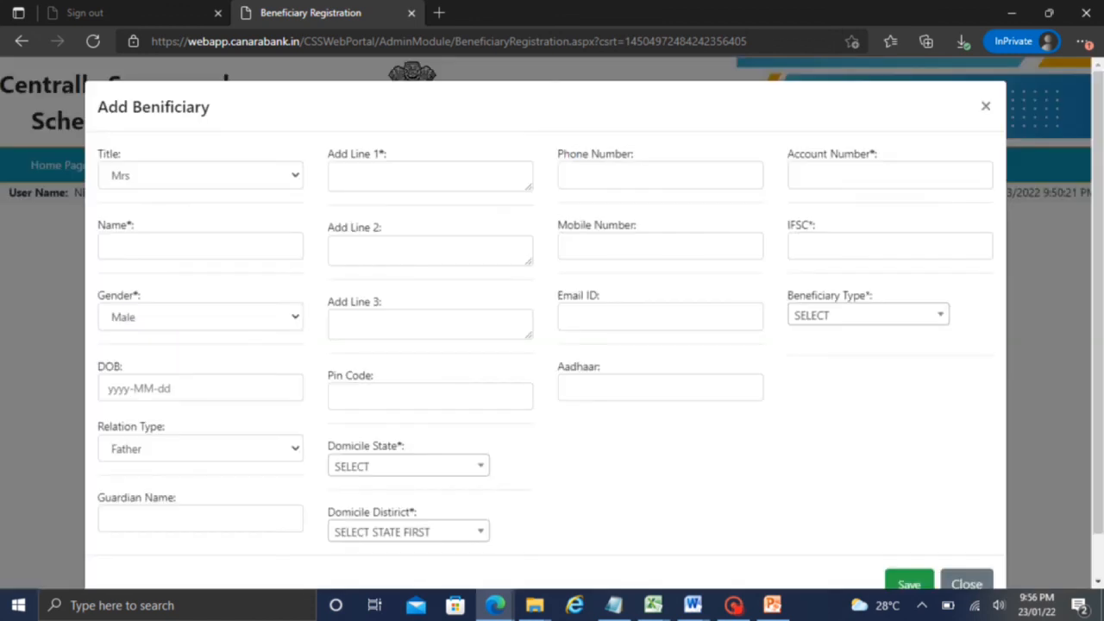
{"action": "left_click", "coordinate": [834, 313]}
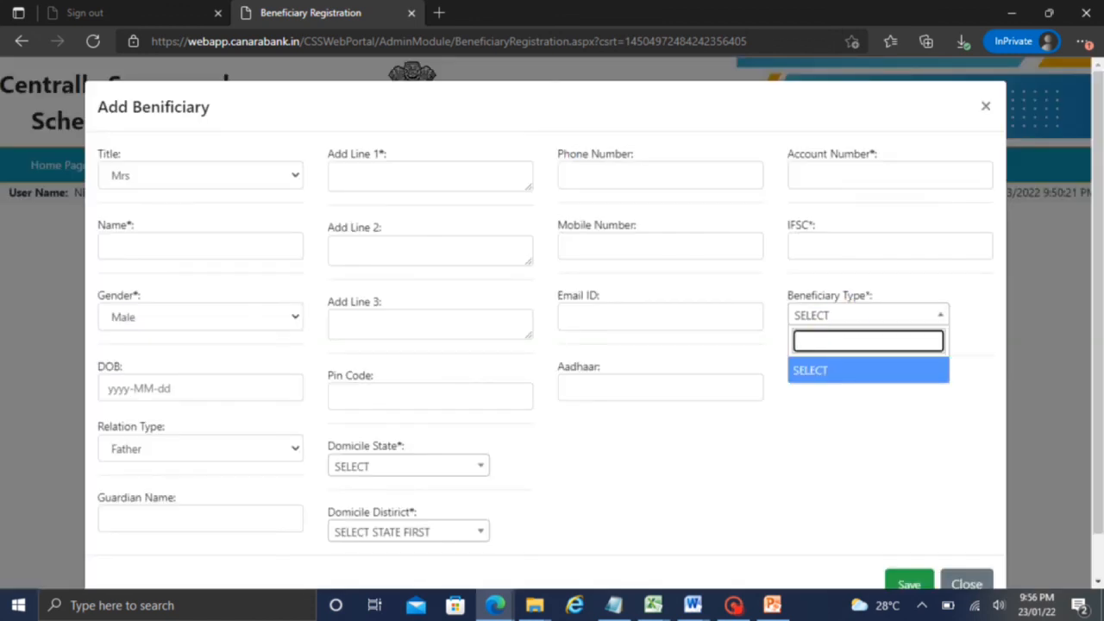
{"action": "left_click", "coordinate": [986, 107]}
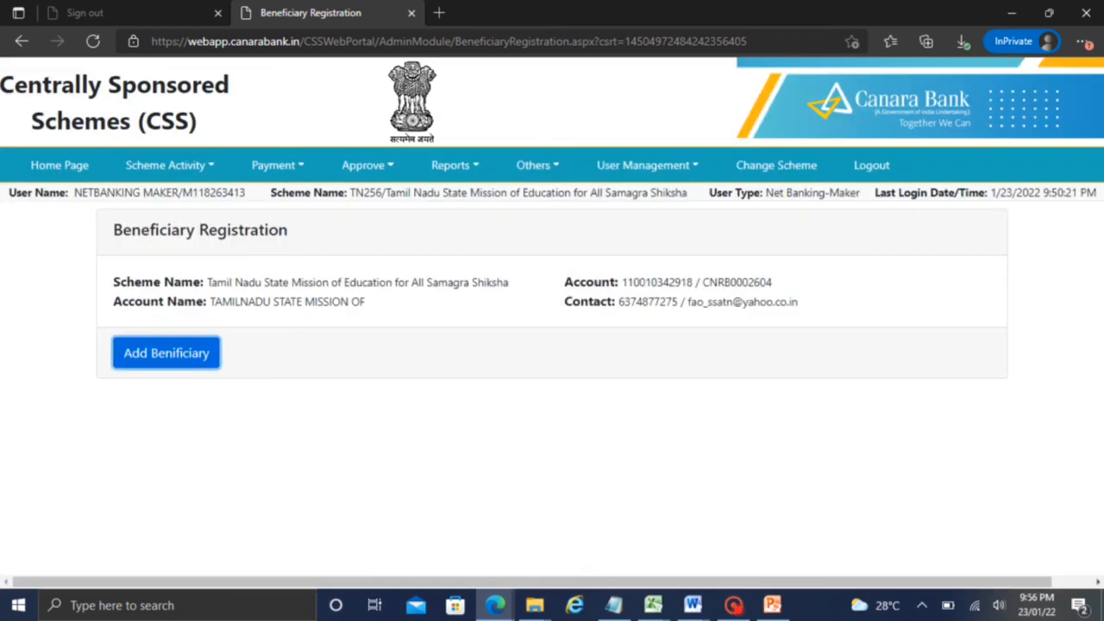
Go to Payment > Payment File > Initiate Payment, preset to Vendor, Expenditure and Payment
{"action": "left_click", "coordinate": [533, 165]}
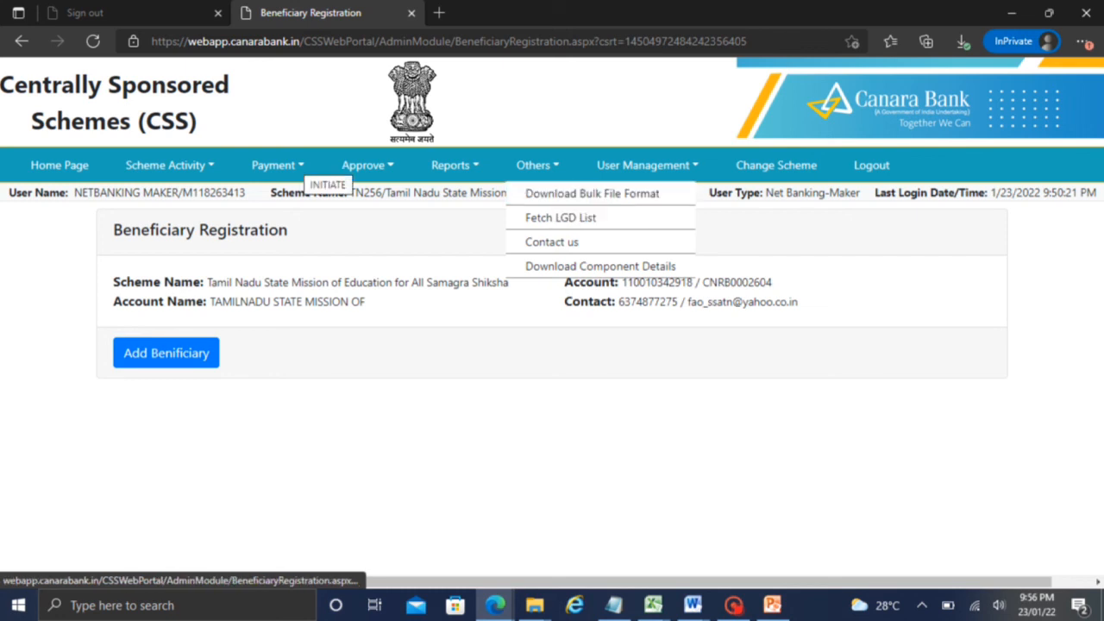
{"action": "left_click", "coordinate": [278, 165]}
{"action": "mouse_move", "coordinate": [293, 242]}
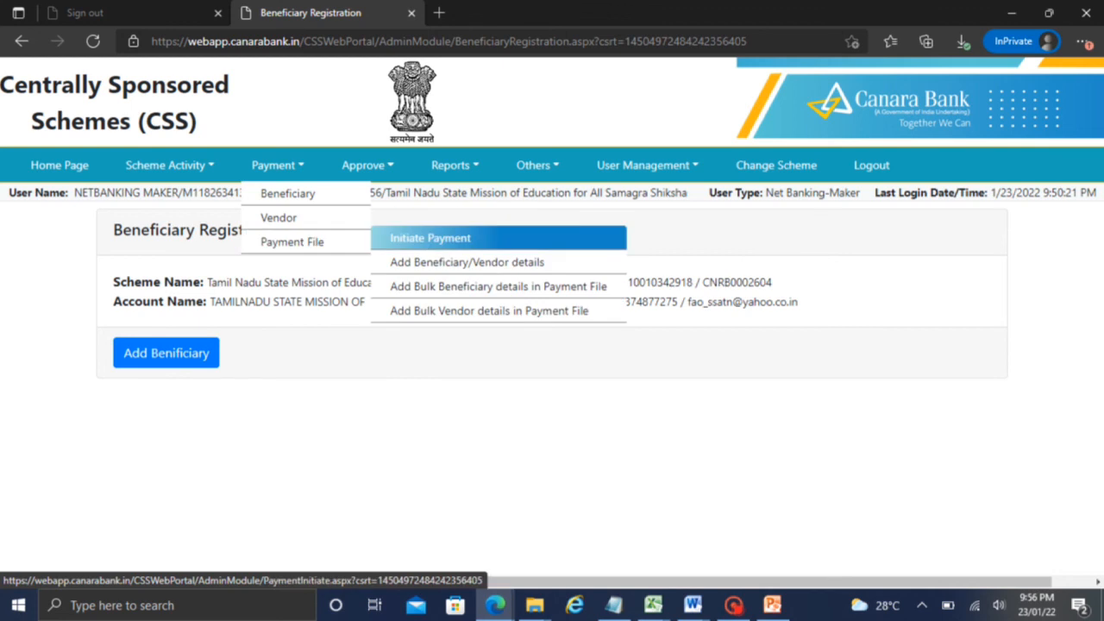
{"action": "left_click", "coordinate": [438, 240]}
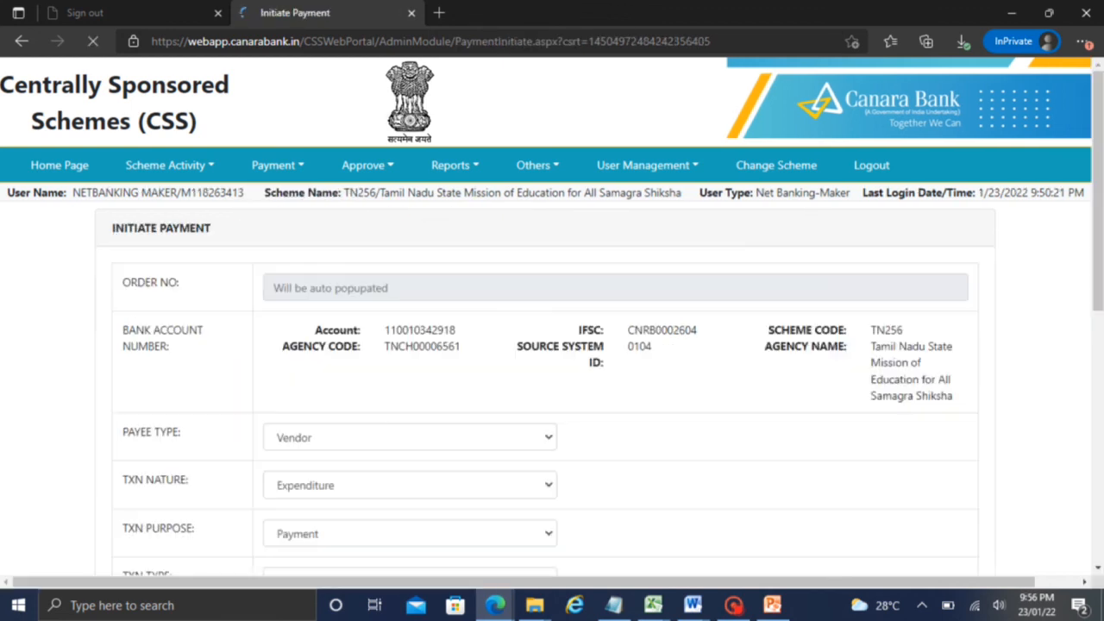
{"action": "left_click", "coordinate": [535, 164]}
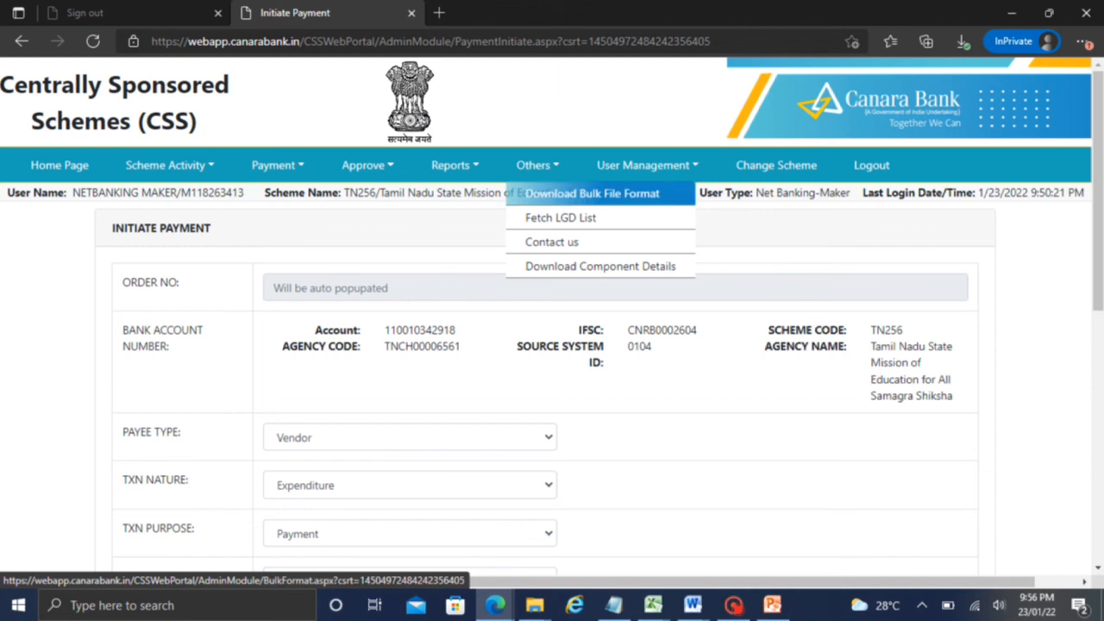
Open Others > Download Bulk File Format and highlight the Bulk Beneficiary details in Payment File template
{"action": "left_click", "coordinate": [560, 197]}
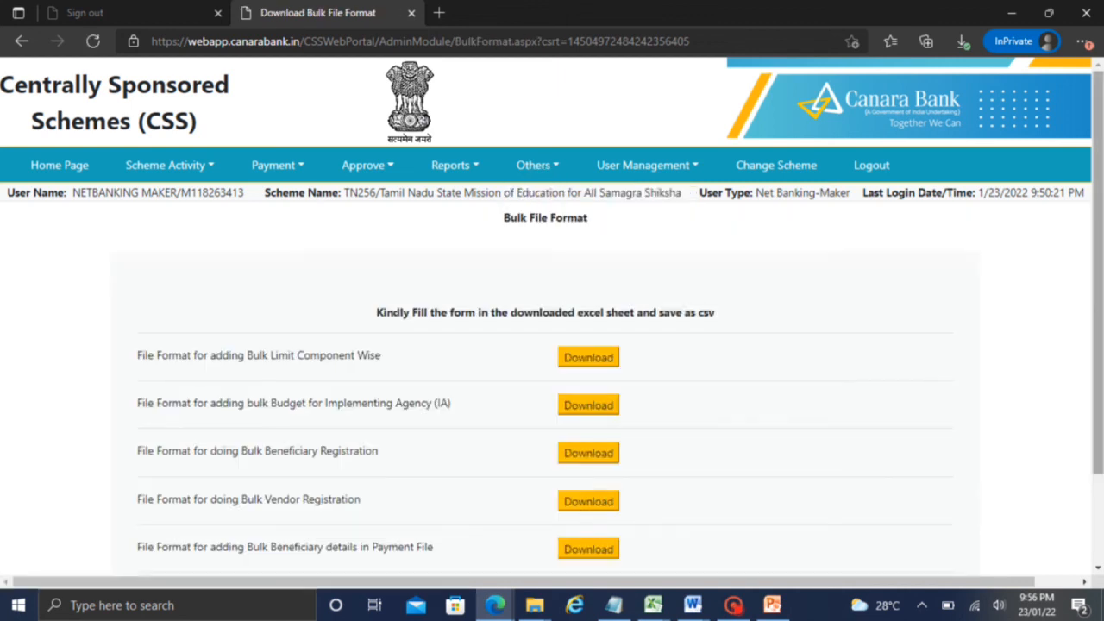
{"action": "scroll", "coordinate": [1044, 343], "scroll_direction": "down", "scroll_amount": 2}
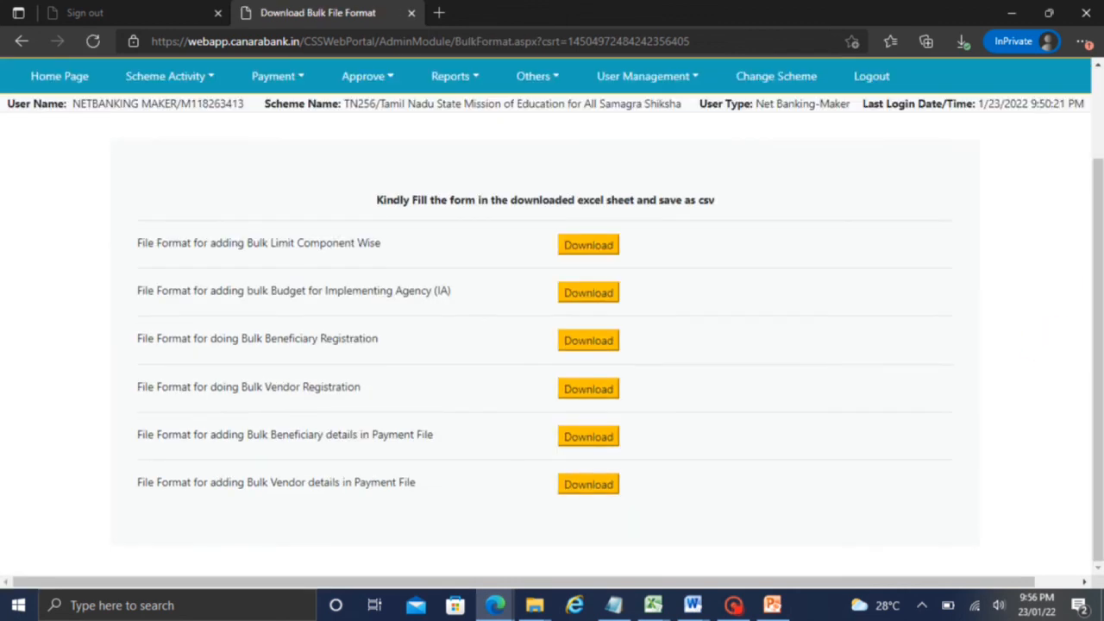
{"action": "left_click_drag", "start_coordinate": [245, 435], "coordinate": [434, 437]}
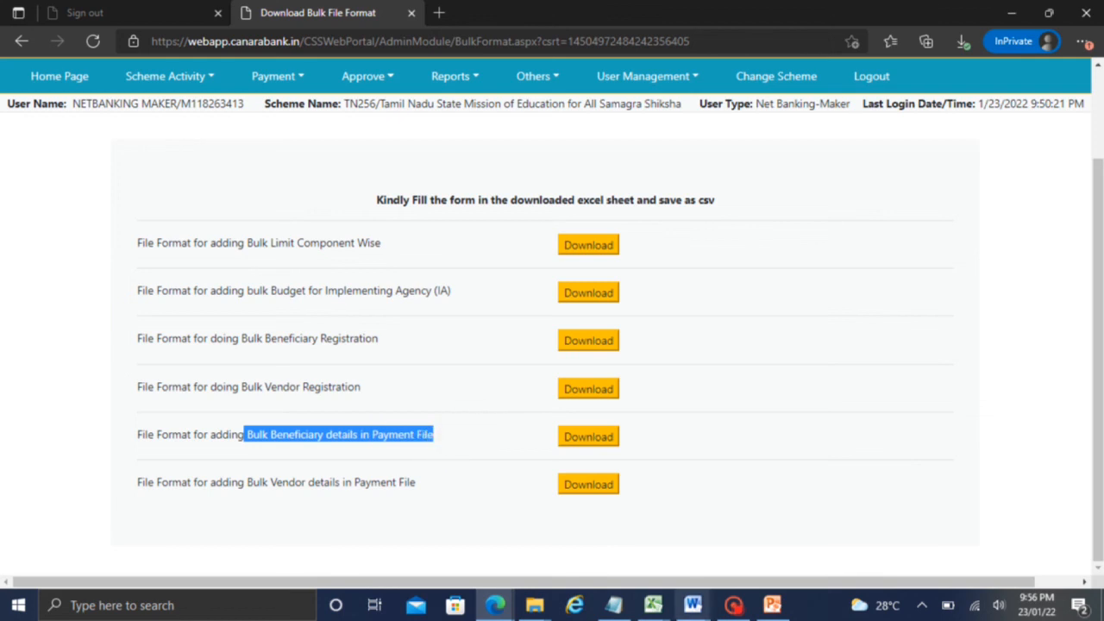
{"action": "left_click", "coordinate": [733, 604]}
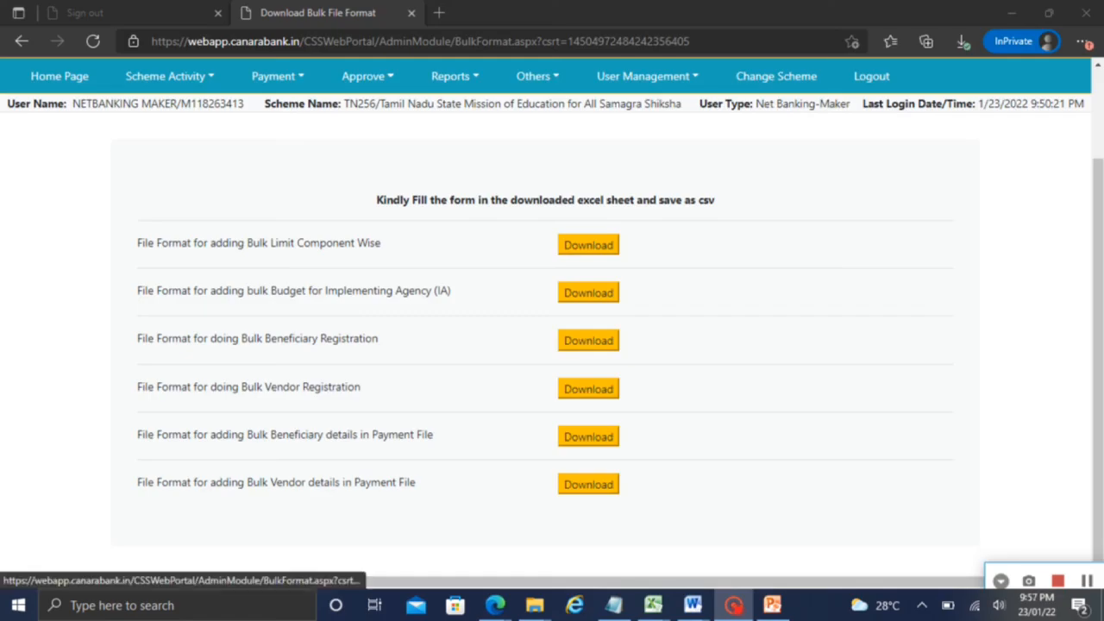
Open the Beneficiary Created Report, dismiss its error, and view the BulkBenefPaymentFormat (6) workbook
{"action": "left_click", "coordinate": [292, 67]}
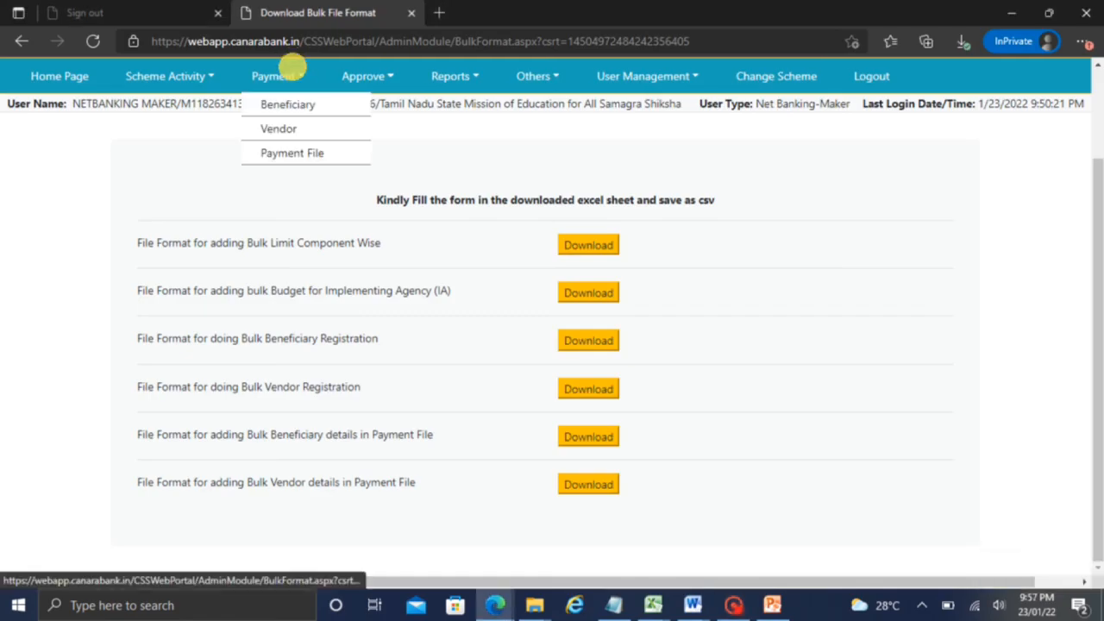
{"action": "mouse_move", "coordinate": [298, 103]}
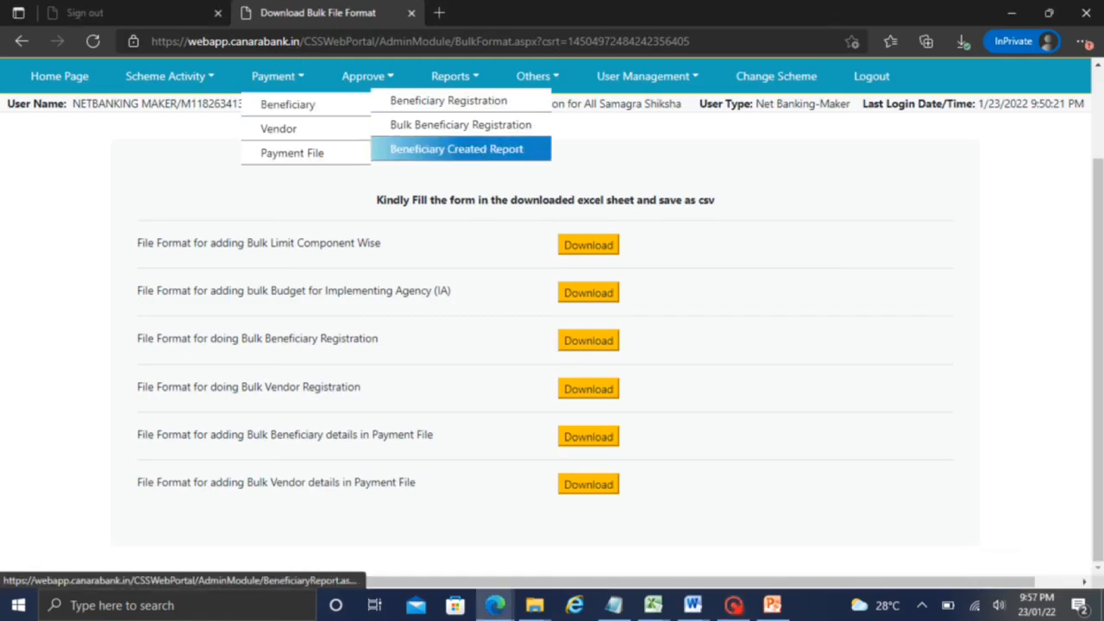
{"action": "left_click", "coordinate": [448, 149]}
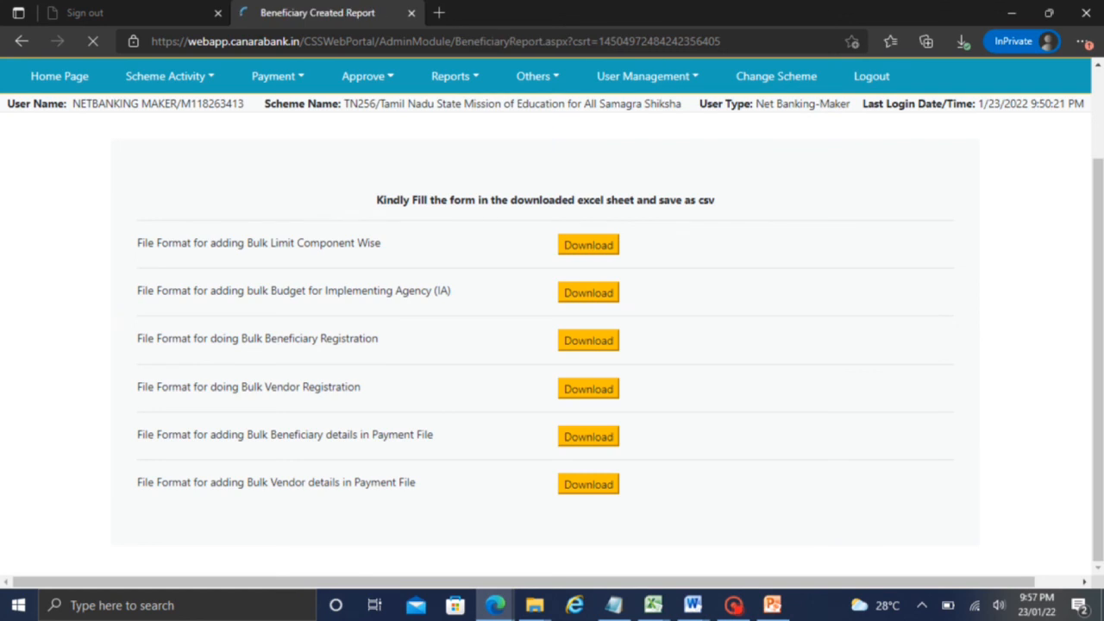
{"action": "key", "text": "Return"}
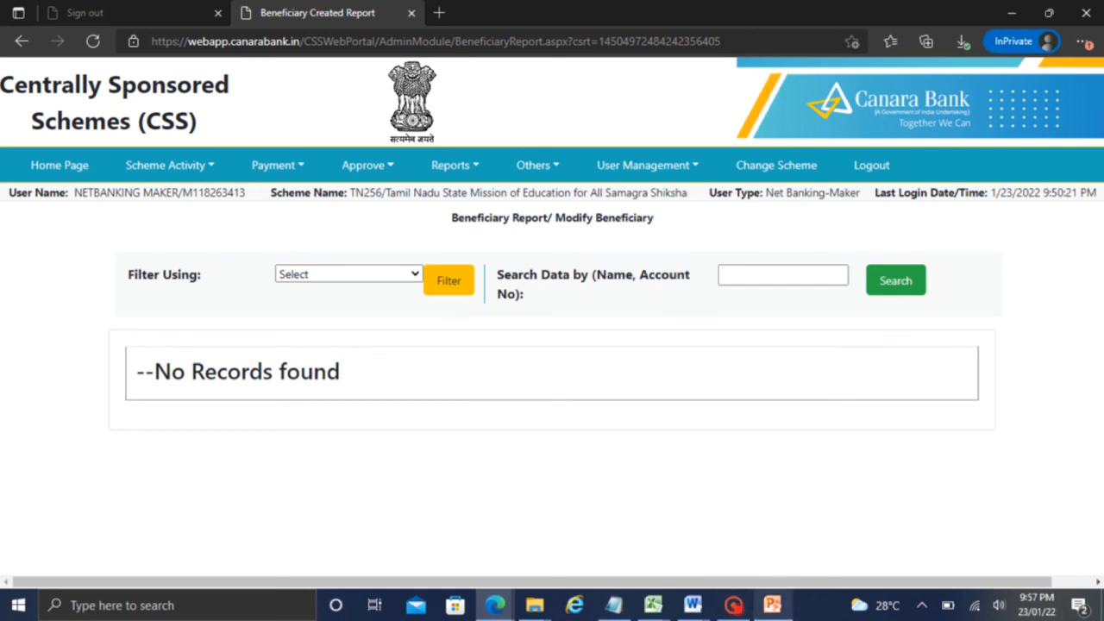
{"action": "left_click", "coordinate": [734, 605]}
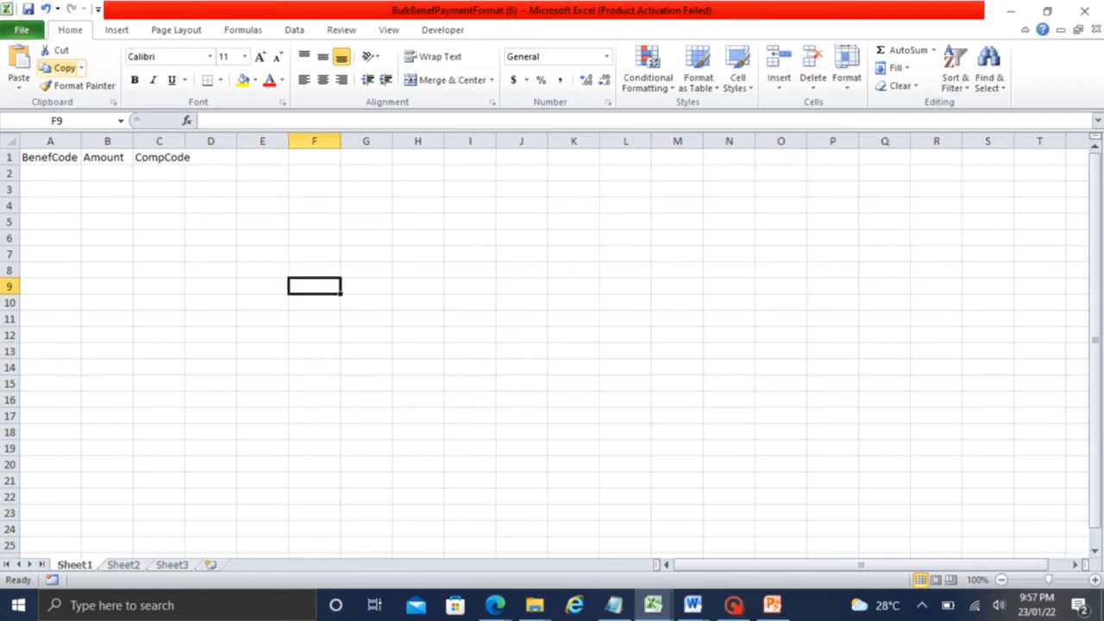
{"action": "left_click", "coordinate": [21, 30]}
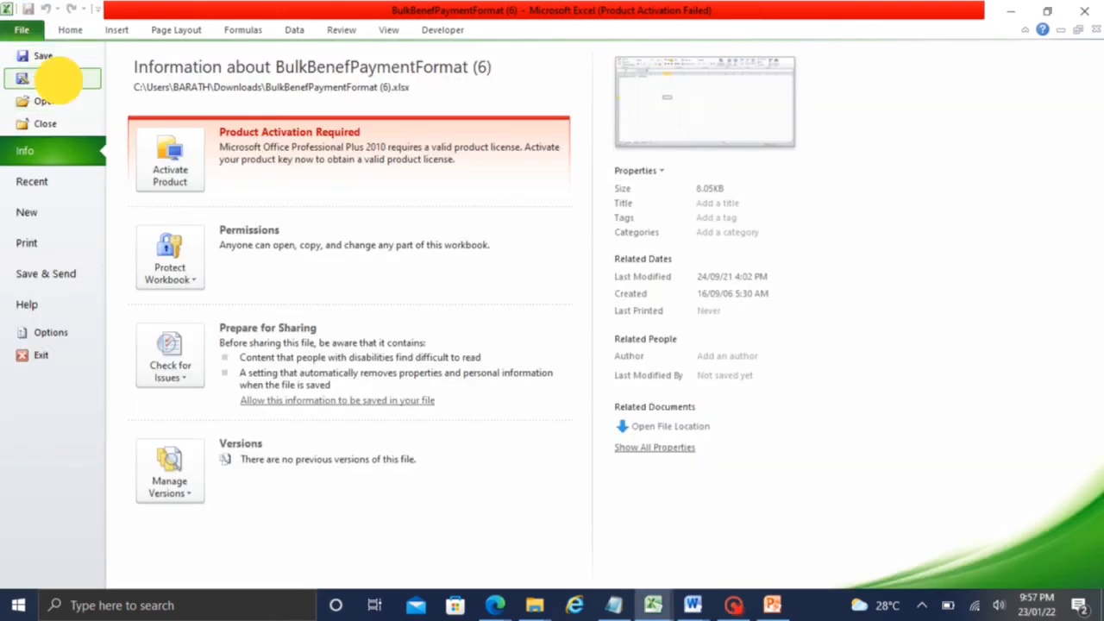
{"action": "left_click", "coordinate": [49, 78]}
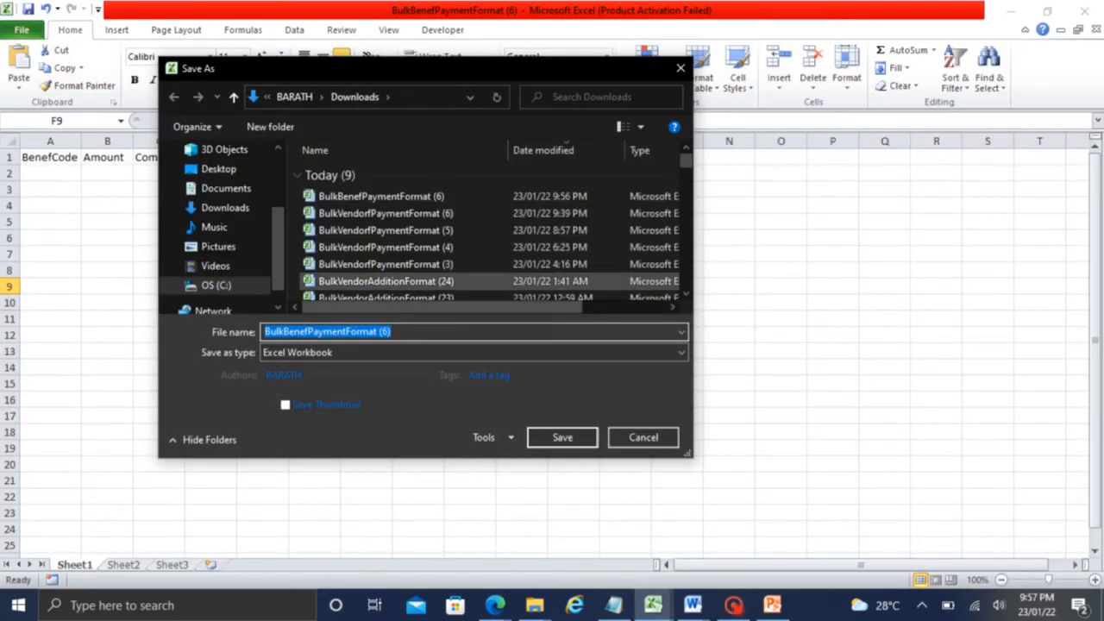
{"action": "left_click", "coordinate": [470, 352]}
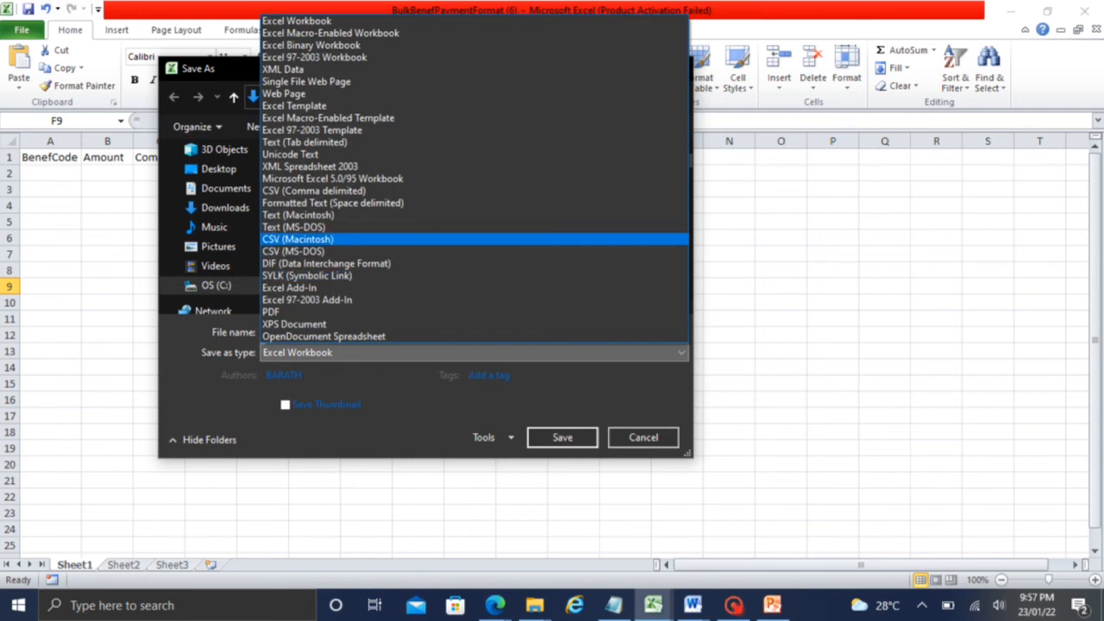
{"action": "left_click", "coordinate": [297, 251]}
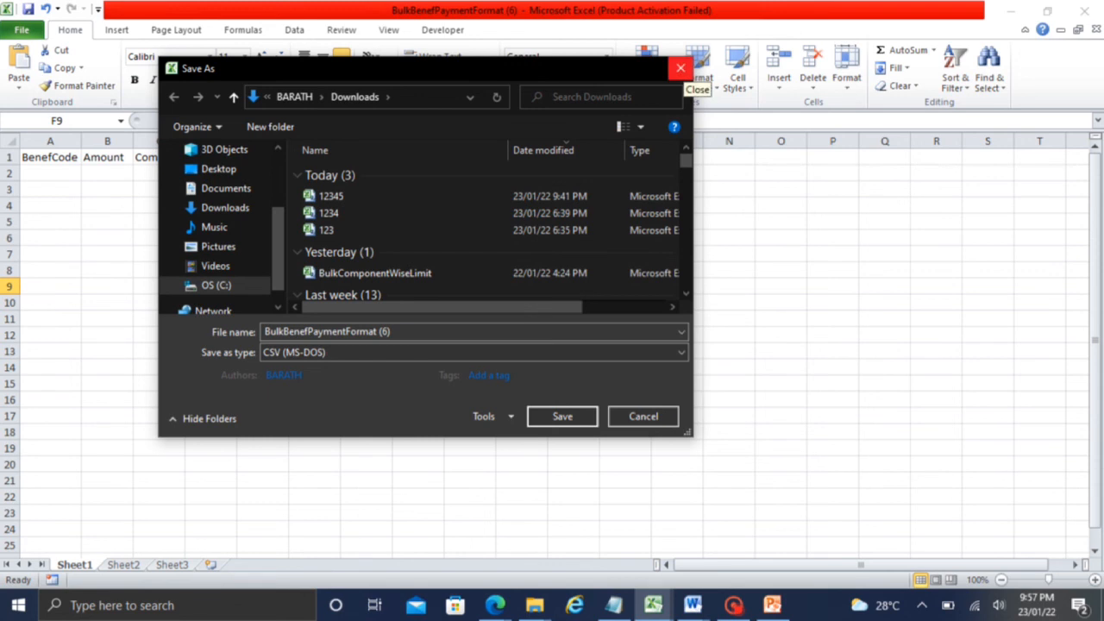
{"action": "left_click", "coordinate": [680, 69]}
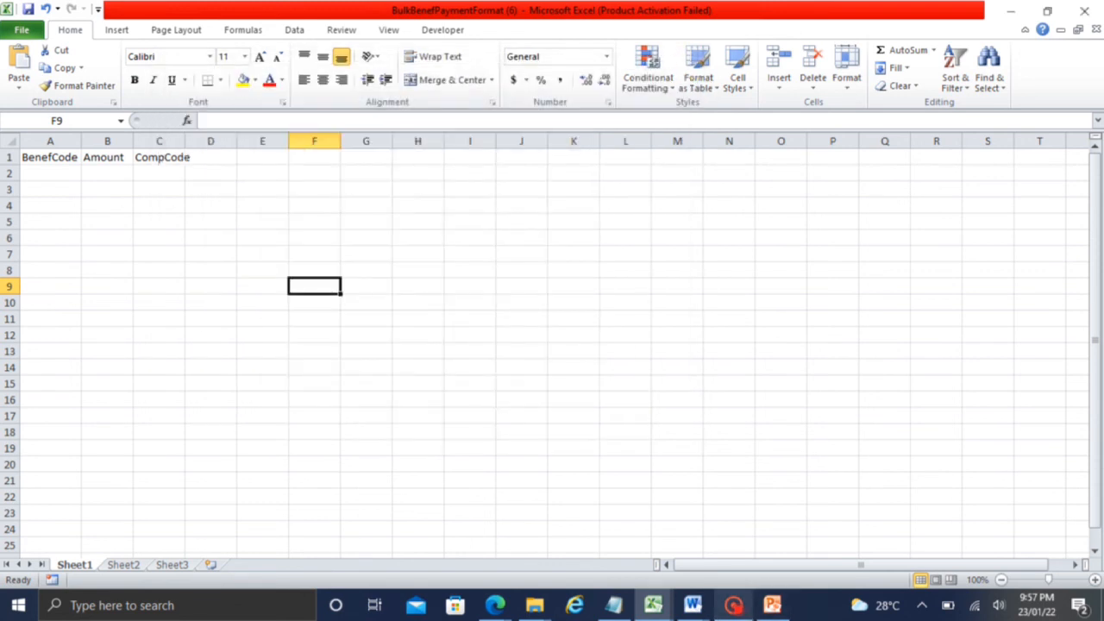
{"action": "left_click", "coordinate": [734, 606]}
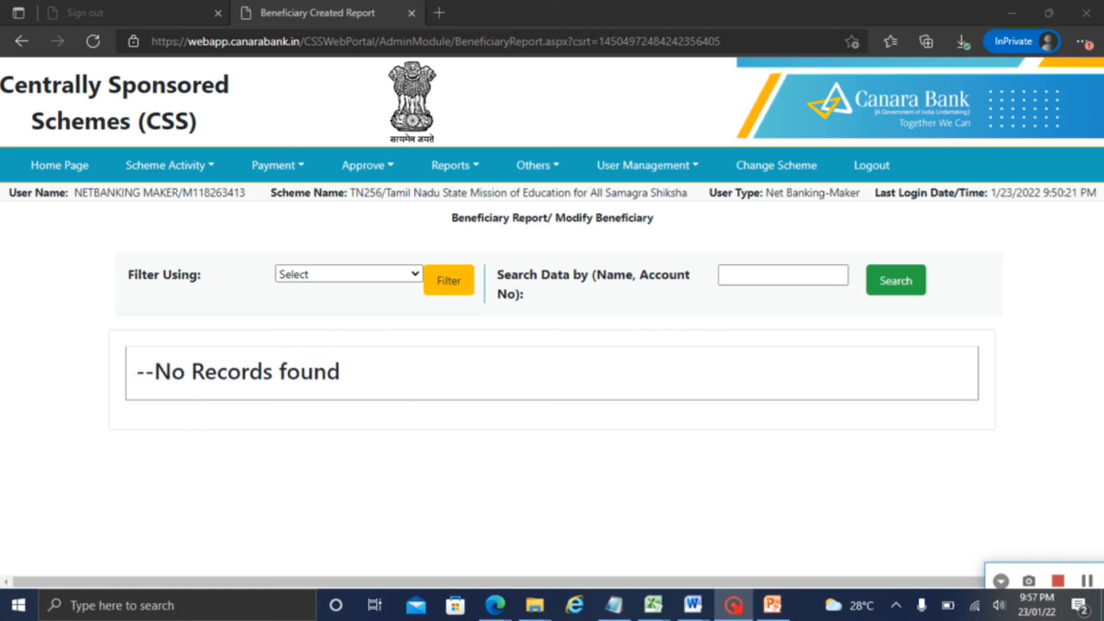
Under Add Bulk Beneficiary details in Payment File, fetch order 453-B-P-Test Payment (Limit OK, File Type B)
{"action": "left_click", "coordinate": [183, 165]}
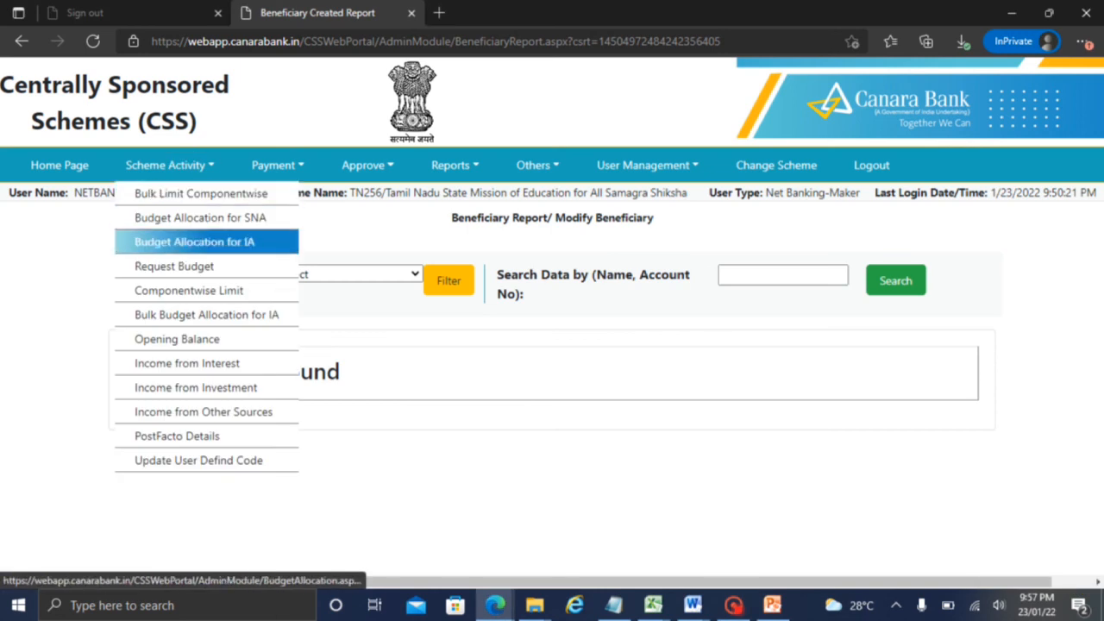
{"action": "left_click", "coordinate": [277, 165]}
{"action": "mouse_move", "coordinate": [291, 241]}
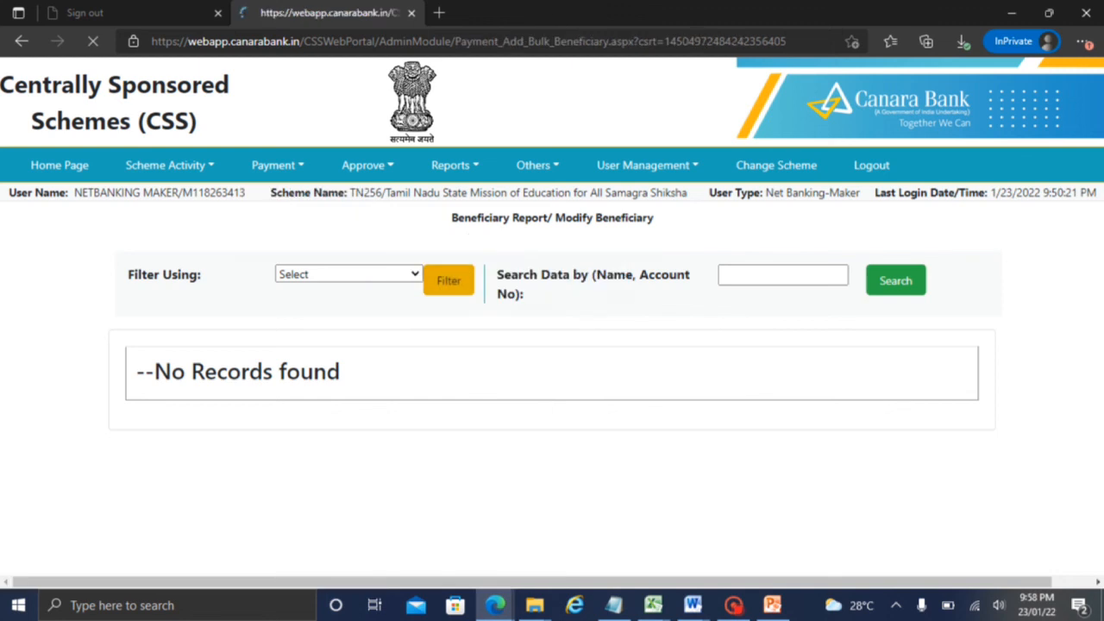
{"action": "left_click", "coordinate": [387, 347]}
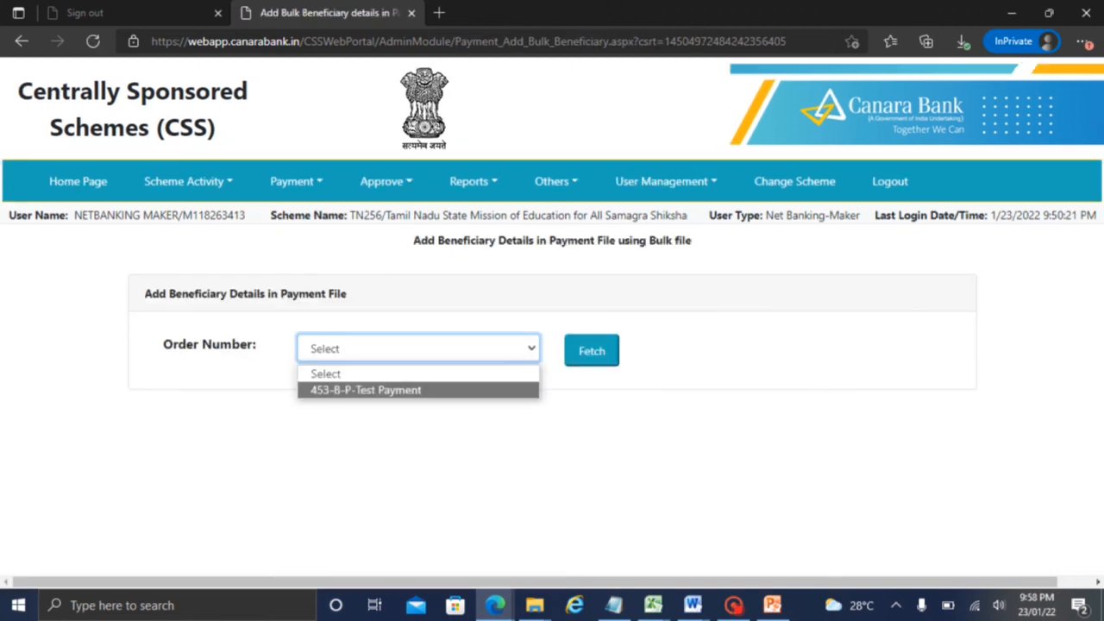
{"action": "left_click", "coordinate": [431, 390]}
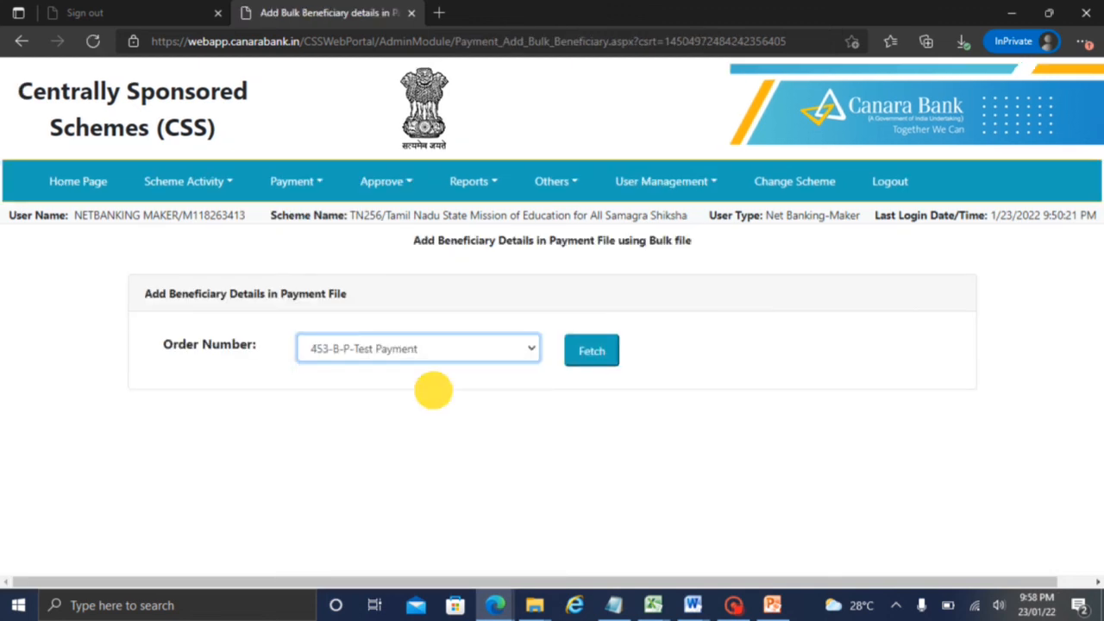
{"action": "left_click", "coordinate": [581, 348]}
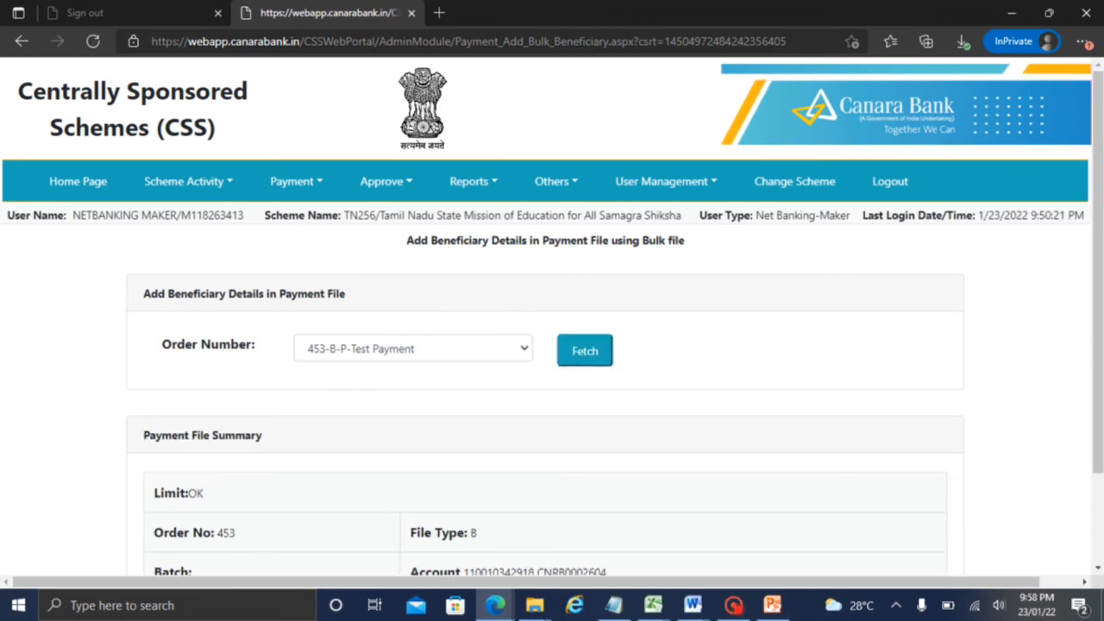
{"action": "scroll", "coordinate": [1084, 443], "scroll_direction": "down", "scroll_amount": 2}
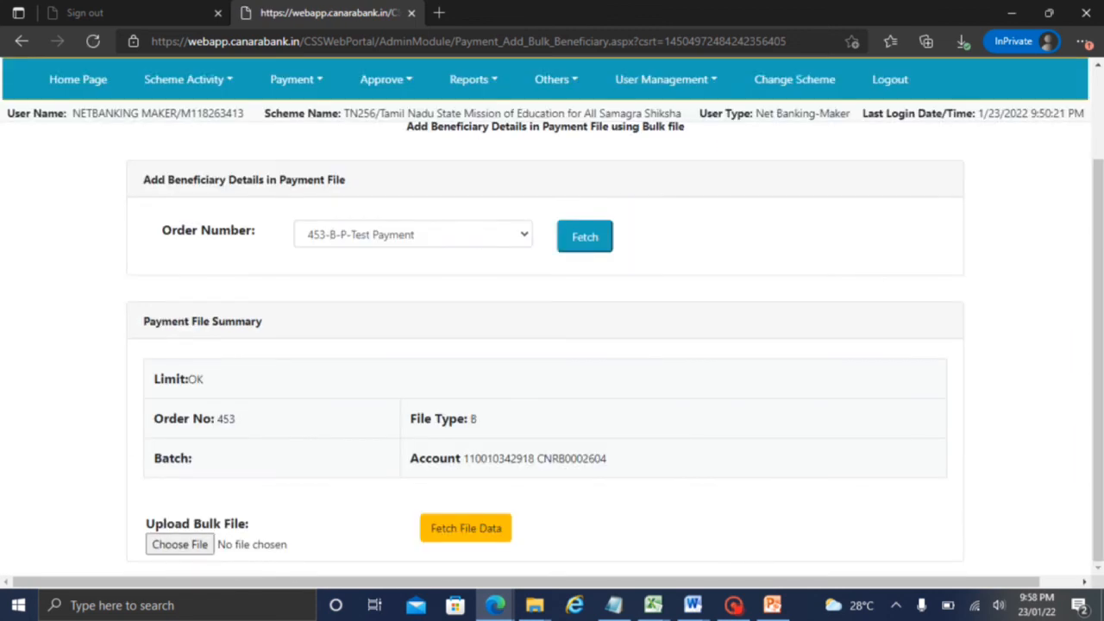
Browse the Payment menu again, then switch to another window from the taskbar
{"action": "left_click", "coordinate": [295, 79]}
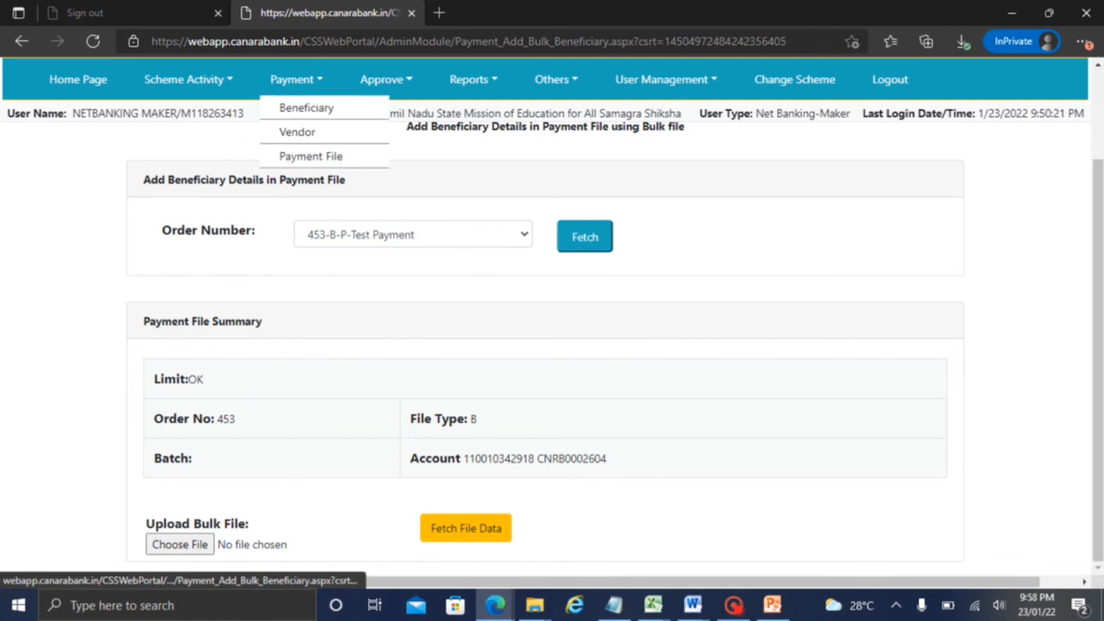
{"action": "mouse_move", "coordinate": [310, 156]}
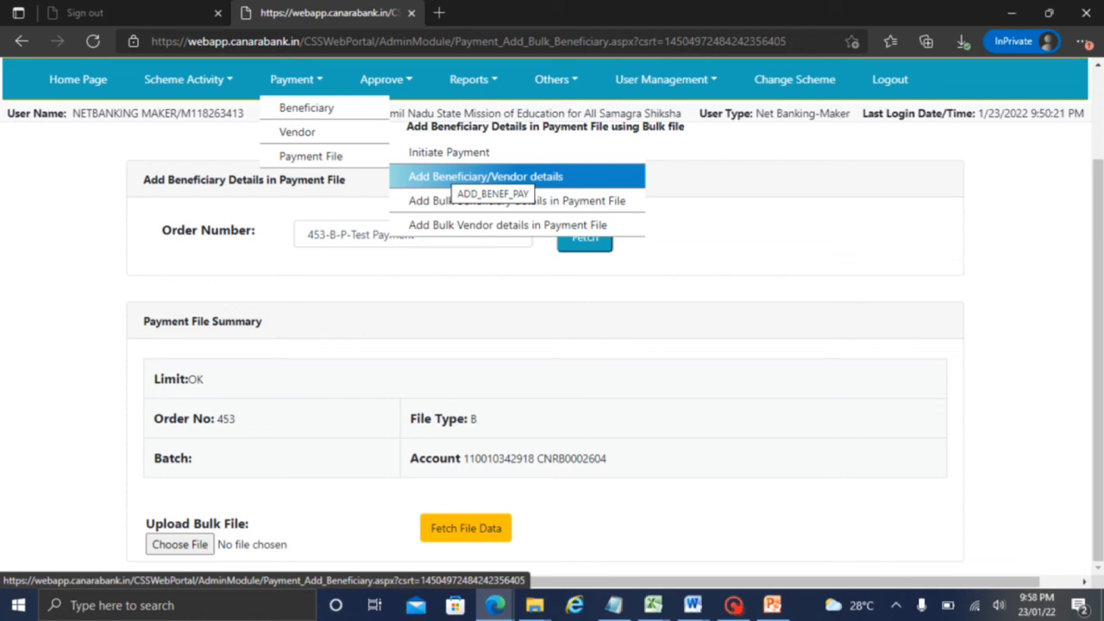
{"action": "left_click", "coordinate": [734, 605]}
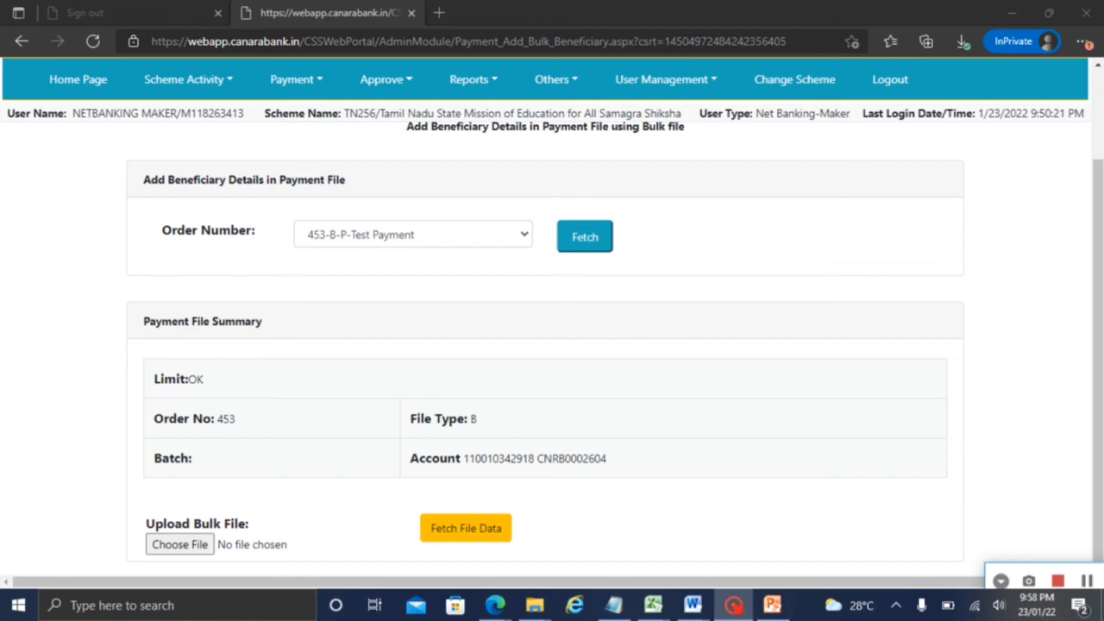